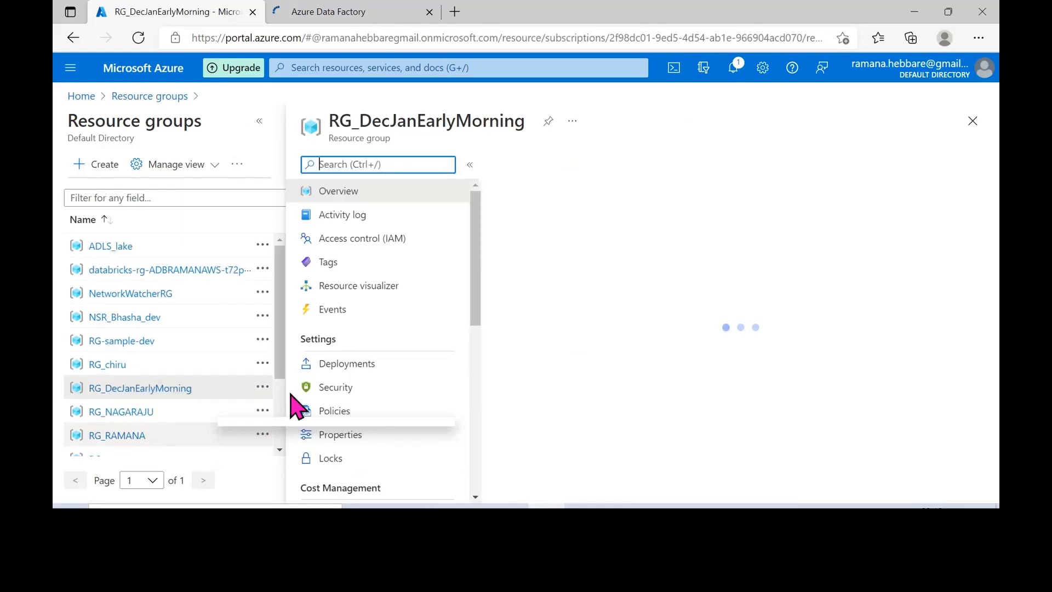
Open inputcontainer in the blobdecjanearlymorning storage account and view the contents of Dept.csv
{"action": "left_click", "coordinate": [548, 403]}
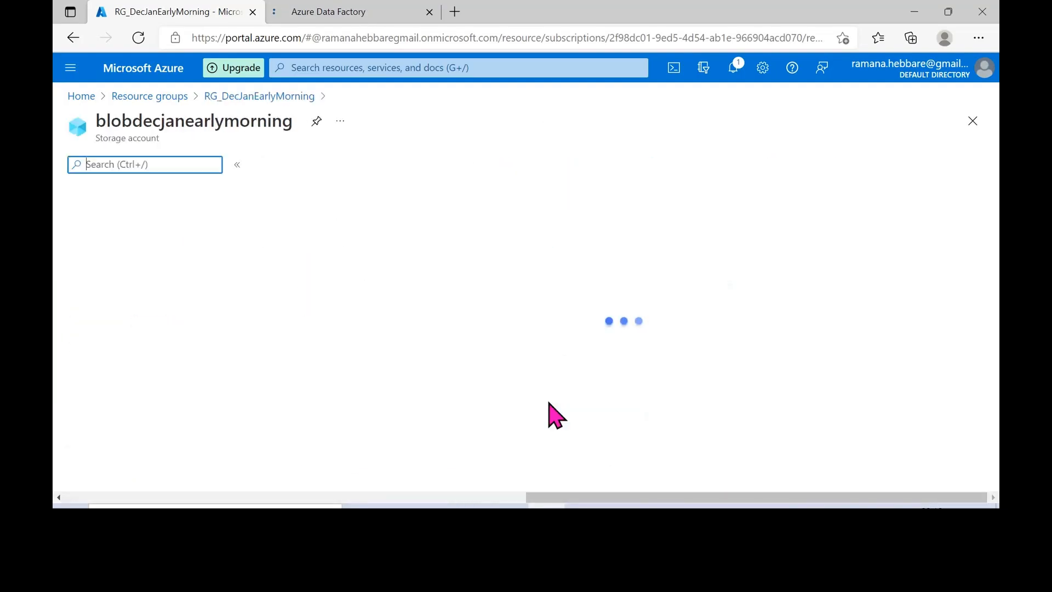
{"action": "left_click", "coordinate": [320, 462]}
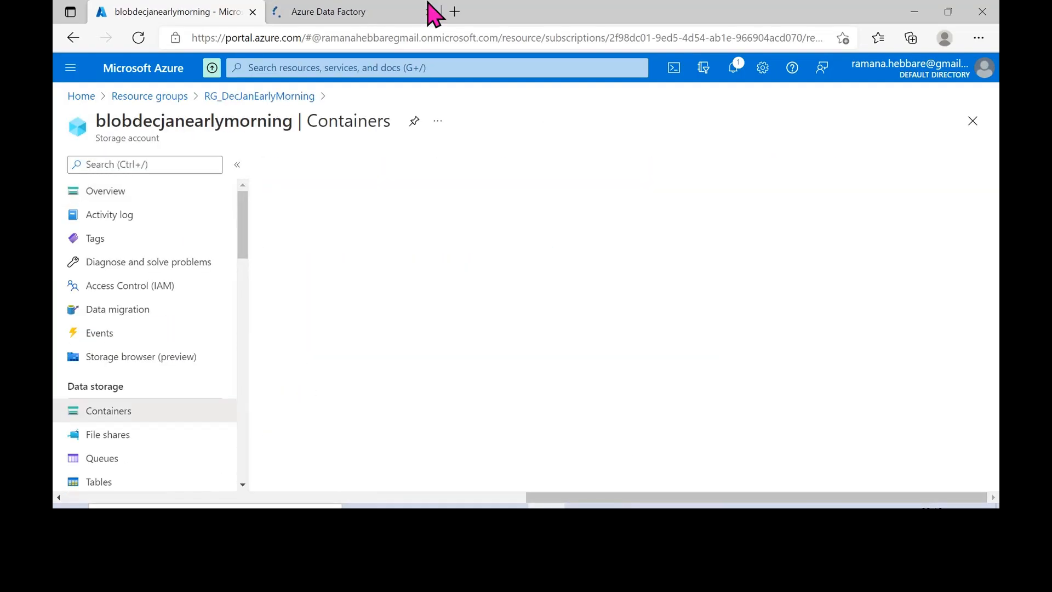
{"action": "left_click", "coordinate": [344, 303]}
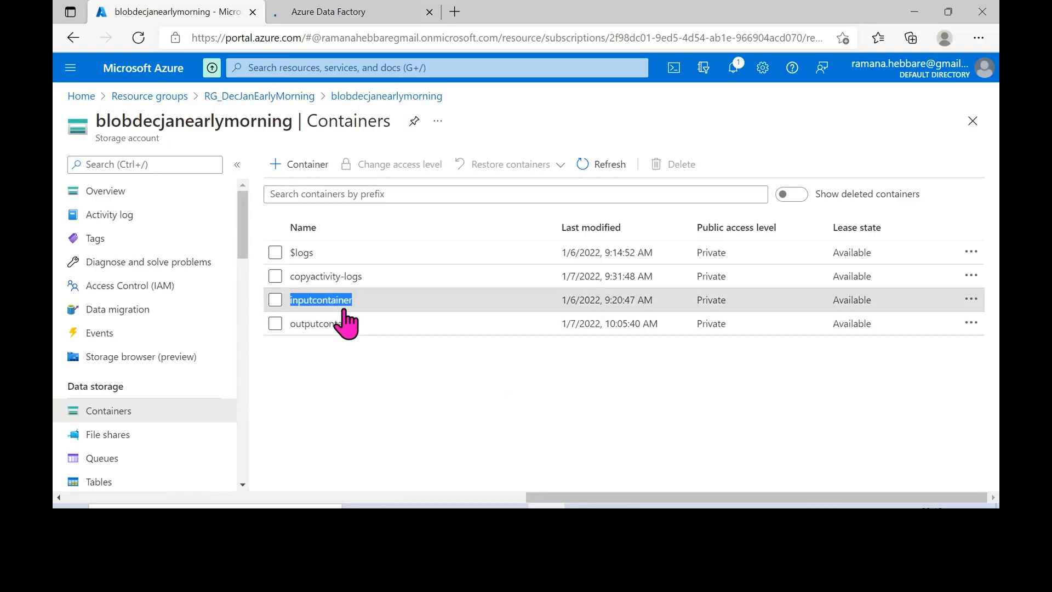
{"action": "left_click", "coordinate": [340, 326]}
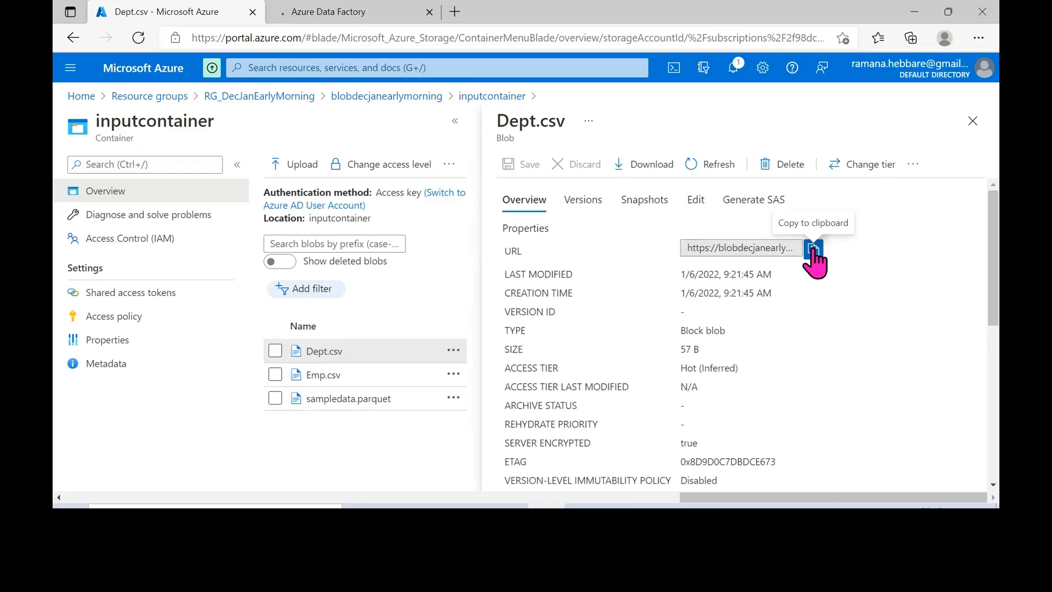
{"action": "left_click", "coordinate": [693, 201]}
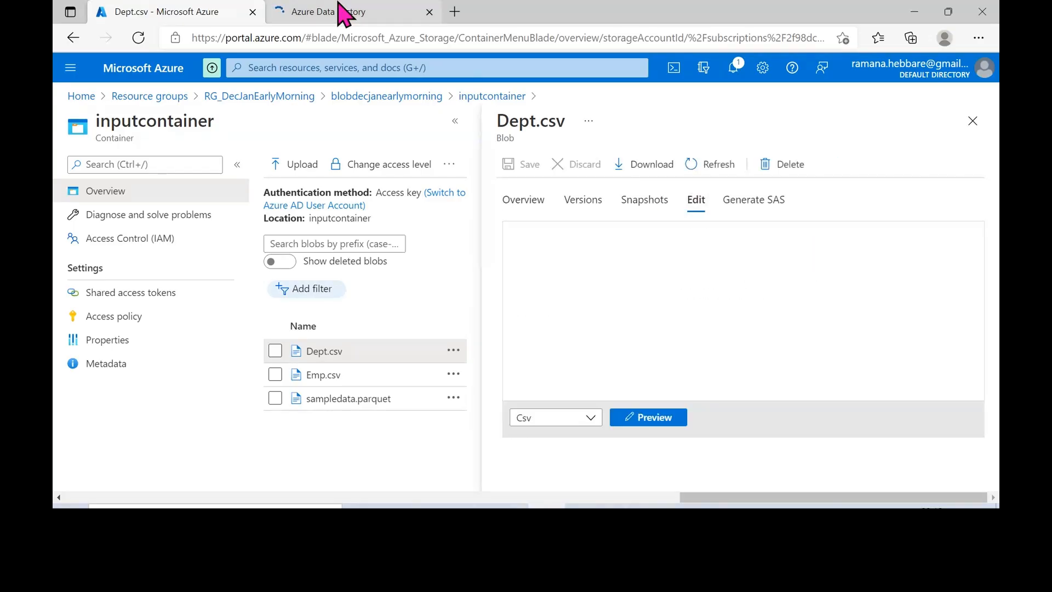
{"action": "left_click", "coordinate": [340, 11]}
{"action": "left_click", "coordinate": [152, 11]}
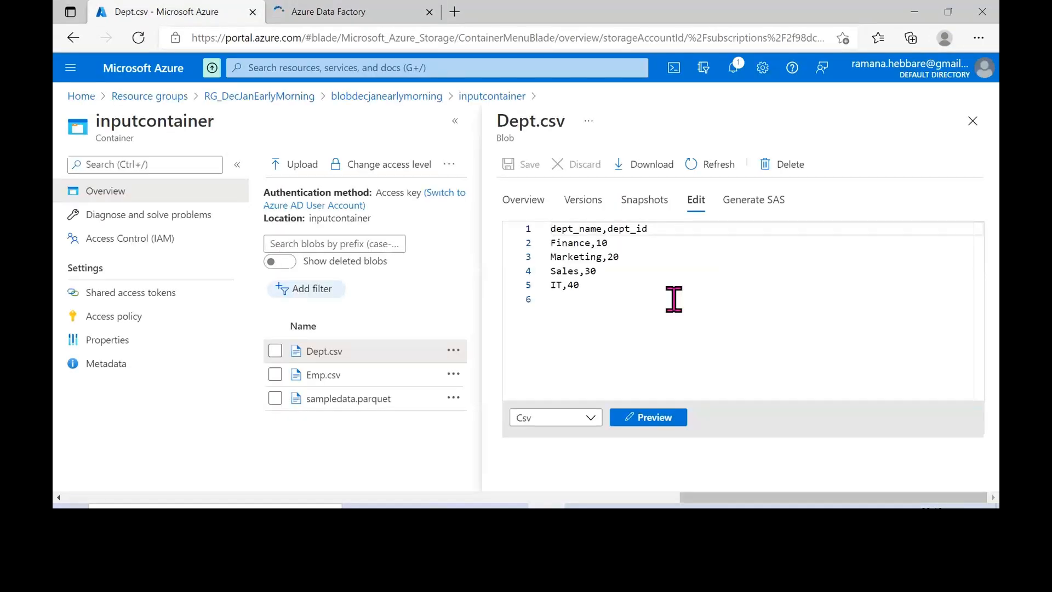
Append an employee row to Emp.csv with ID 6, a name, gender F, salary 8000, department ID 50 and "Finance,50", and save the file
{"action": "left_click", "coordinate": [359, 374]}
{"action": "left_click", "coordinate": [695, 200]}
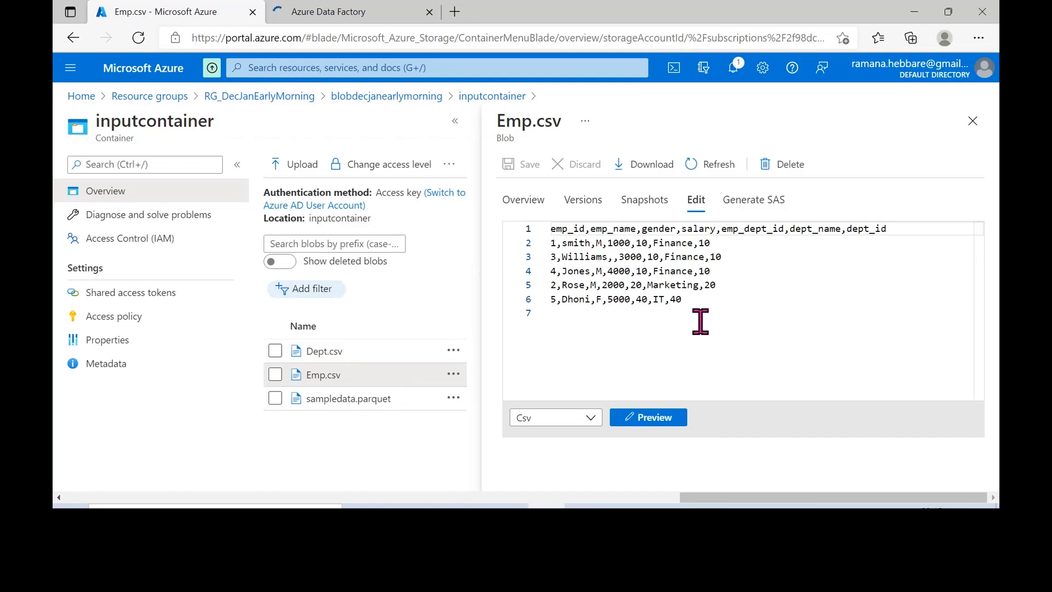
{"action": "left_click", "coordinate": [704, 304]}
{"action": "key", "text": "Return"}
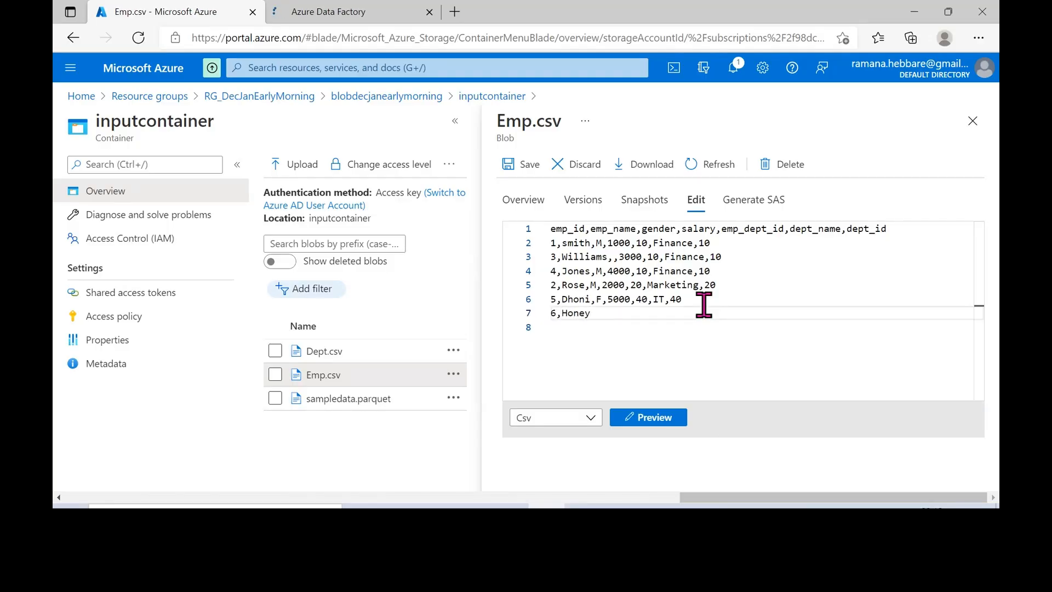
{"action": "type", "text": "6,Honey,F,8000,50,"}
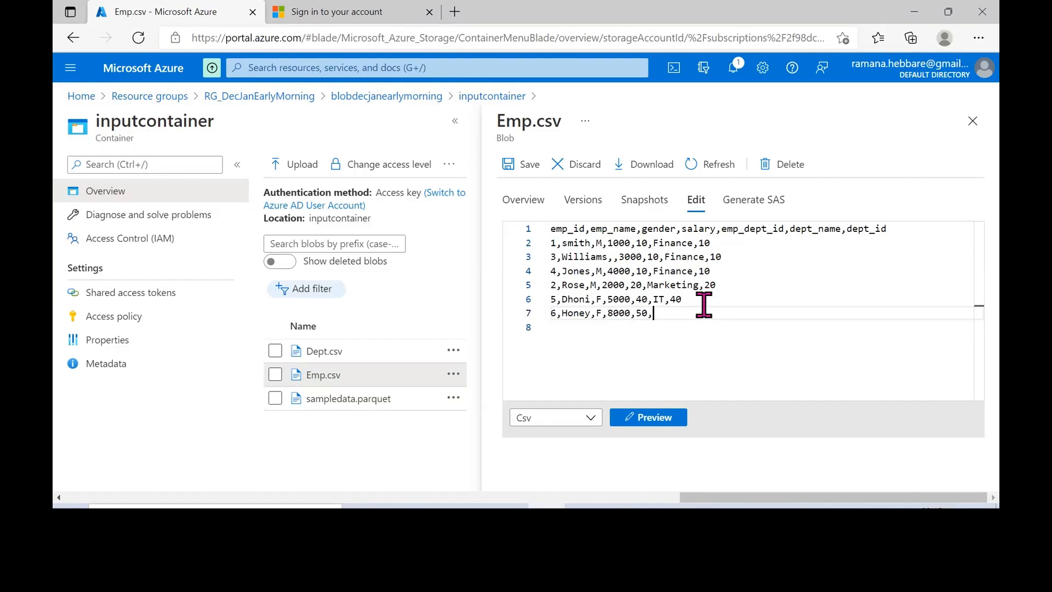
{"action": "type", "text": "Finance,50"}
{"action": "left_click", "coordinate": [529, 164]}
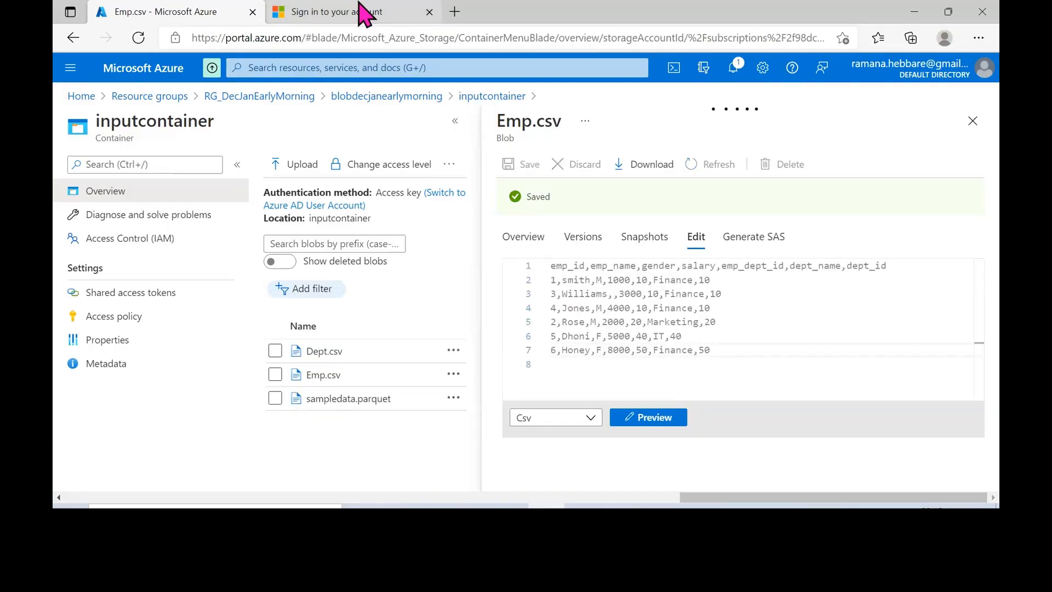
Switch to Azure Data Factory, sign in with the existing account and open the authoring workspace of ADFDecJan
{"action": "left_click", "coordinate": [364, 13]}
{"action": "left_click", "coordinate": [448, 215]}
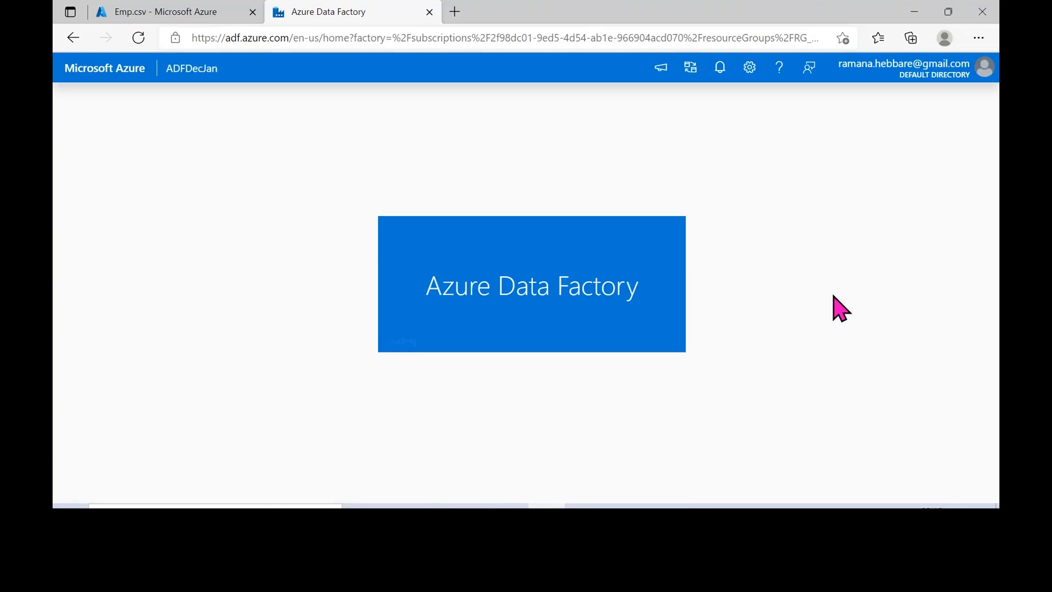
{"action": "left_click", "coordinate": [65, 160]}
{"action": "left_click", "coordinate": [546, 506]}
{"action": "left_click", "coordinate": [546, 506]}
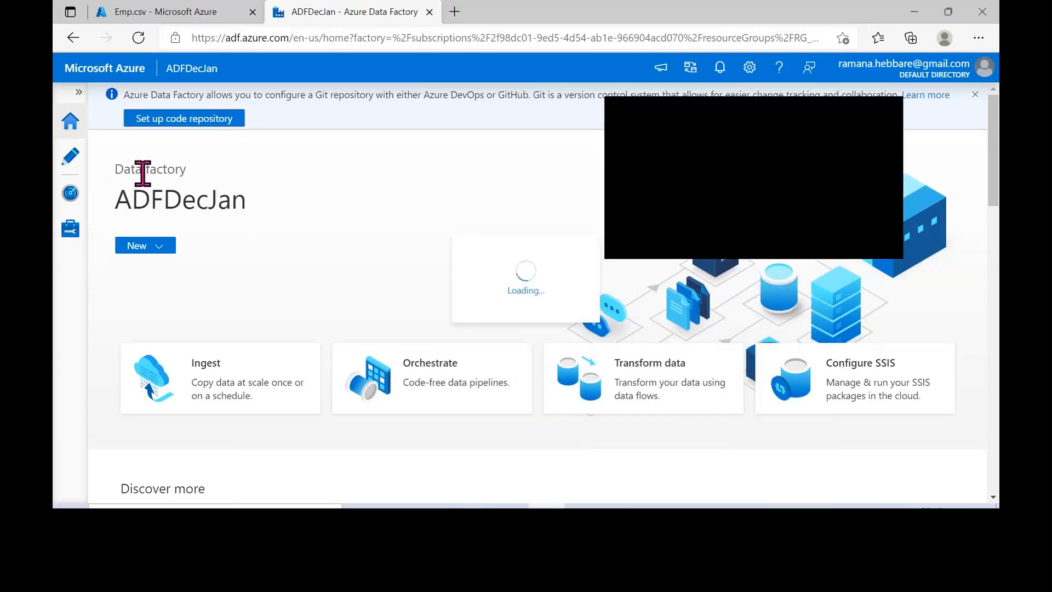
{"action": "left_click", "coordinate": [888, 110]}
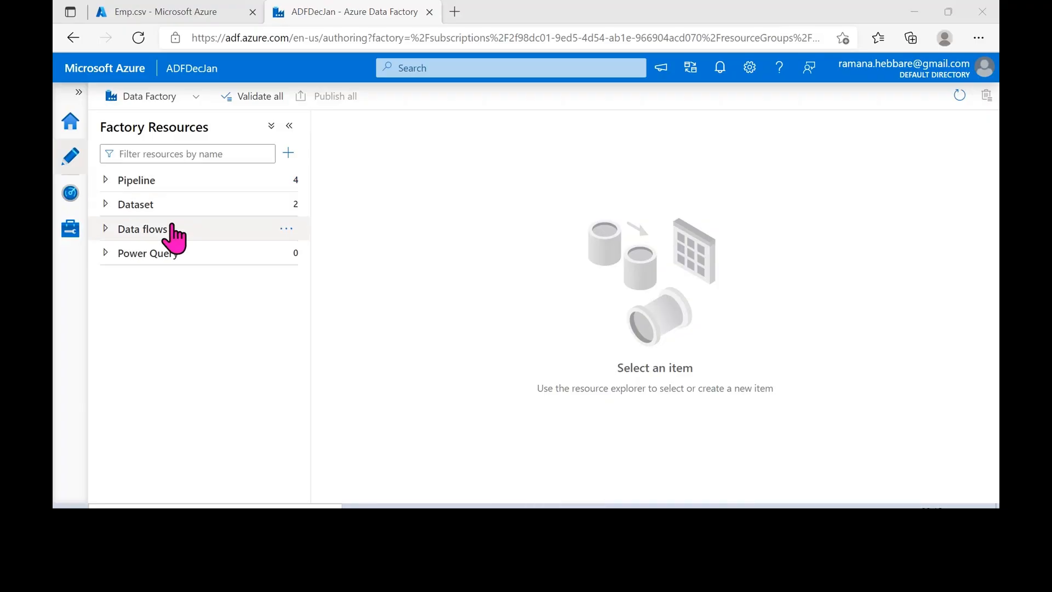
Open the DF_Derived data flow from the factory's data flow resources
{"action": "left_click", "coordinate": [132, 230]}
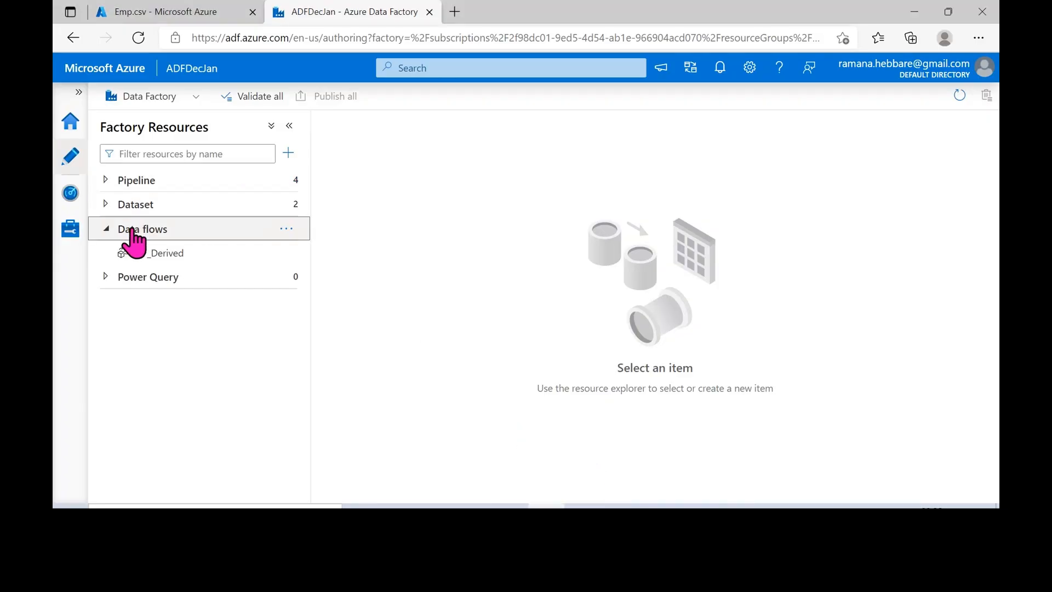
{"action": "left_click", "coordinate": [286, 229]}
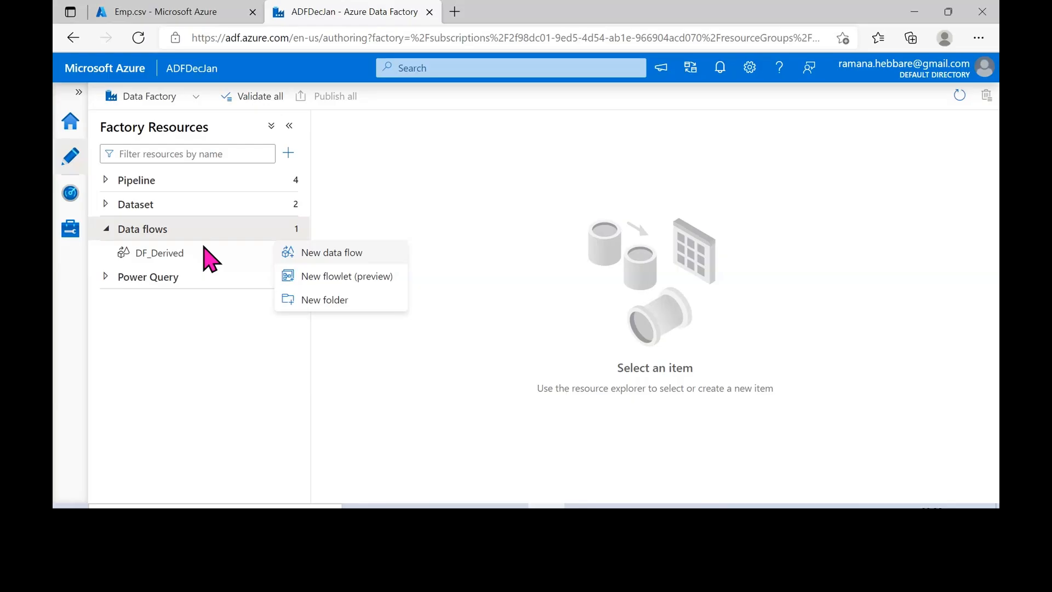
{"action": "left_click", "coordinate": [164, 253]}
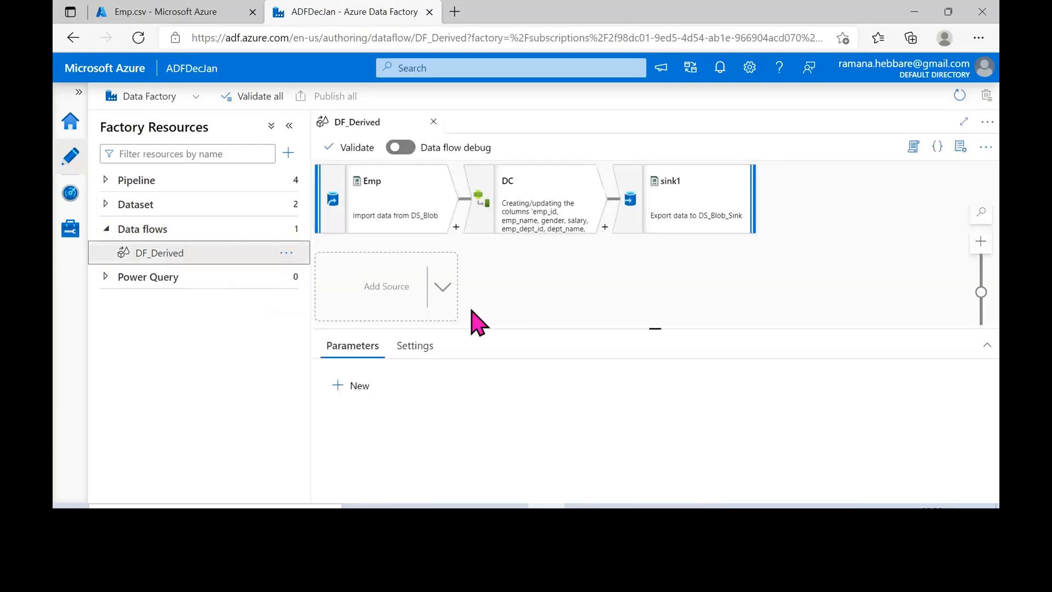
Turn on data flow debug with AutoResolveIntegrationRuntime and a 1 hour time to live, and dismiss the notification
{"action": "left_click", "coordinate": [394, 148]}
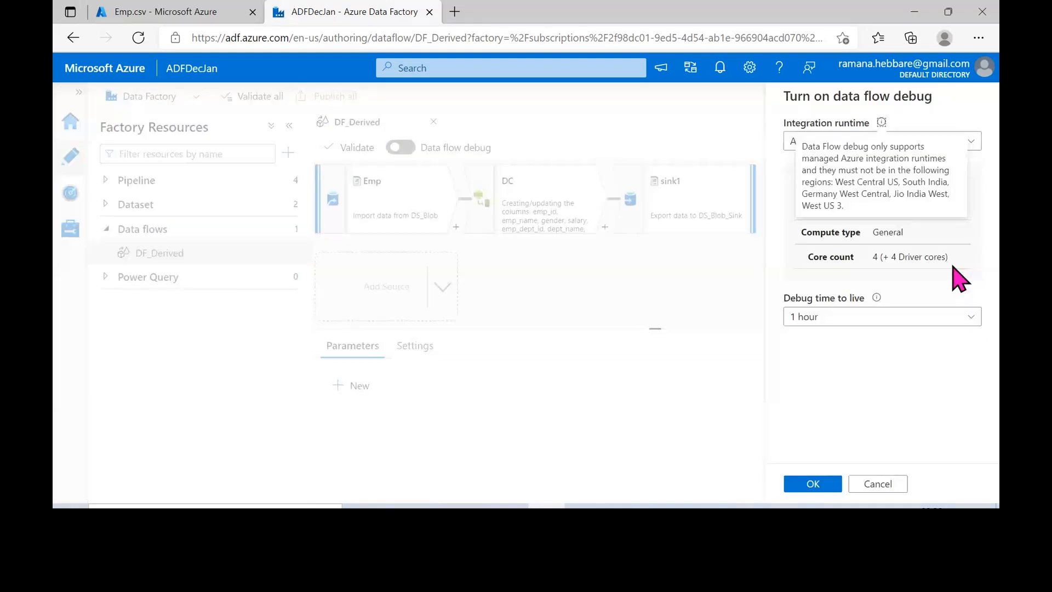
{"action": "left_click", "coordinate": [848, 318]}
{"action": "left_click", "coordinate": [841, 432]}
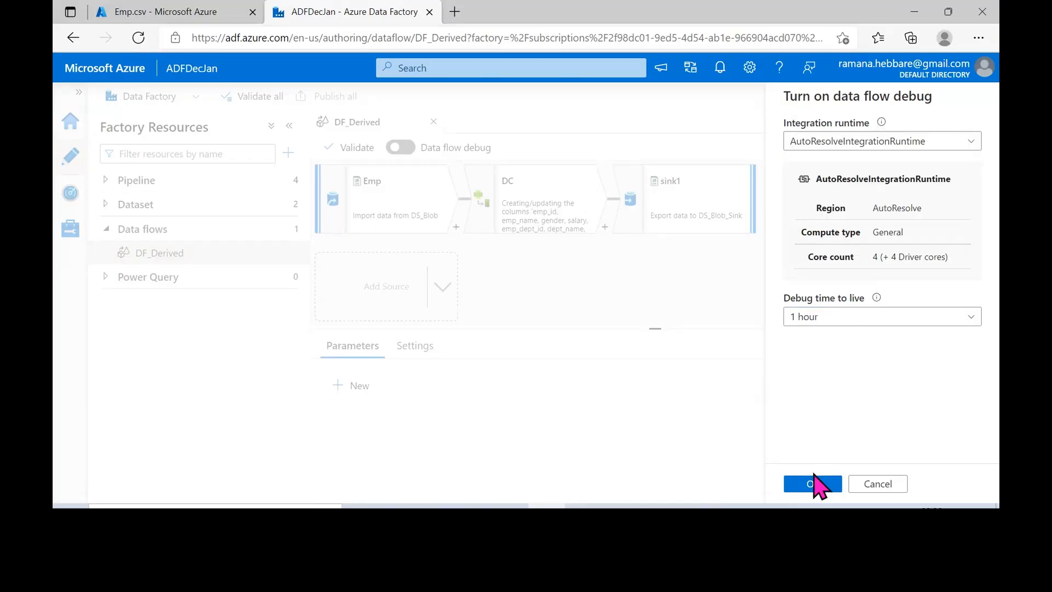
{"action": "left_click", "coordinate": [823, 318]}
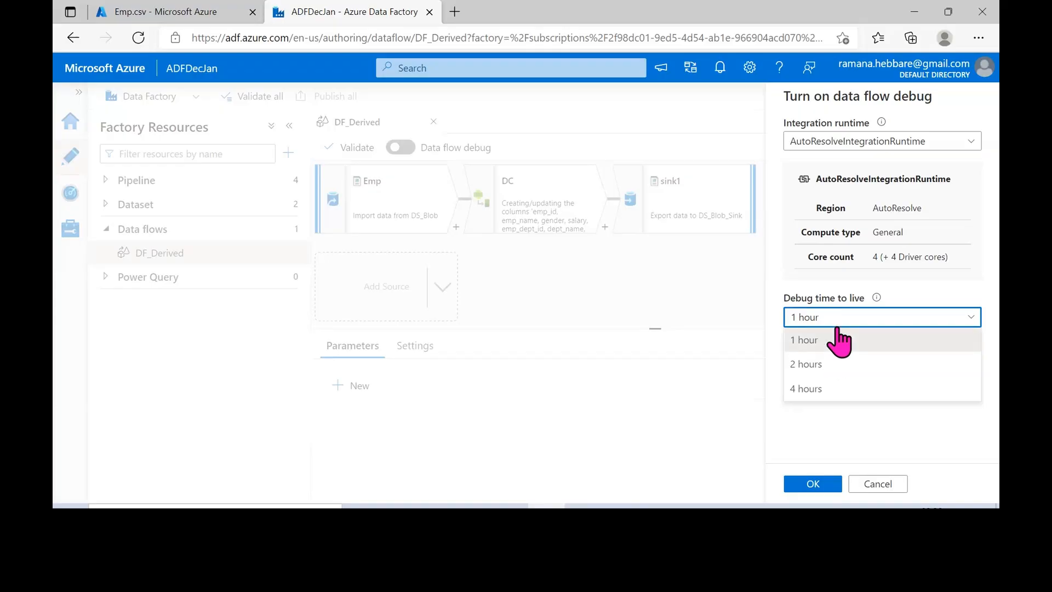
{"action": "left_click", "coordinate": [879, 419]}
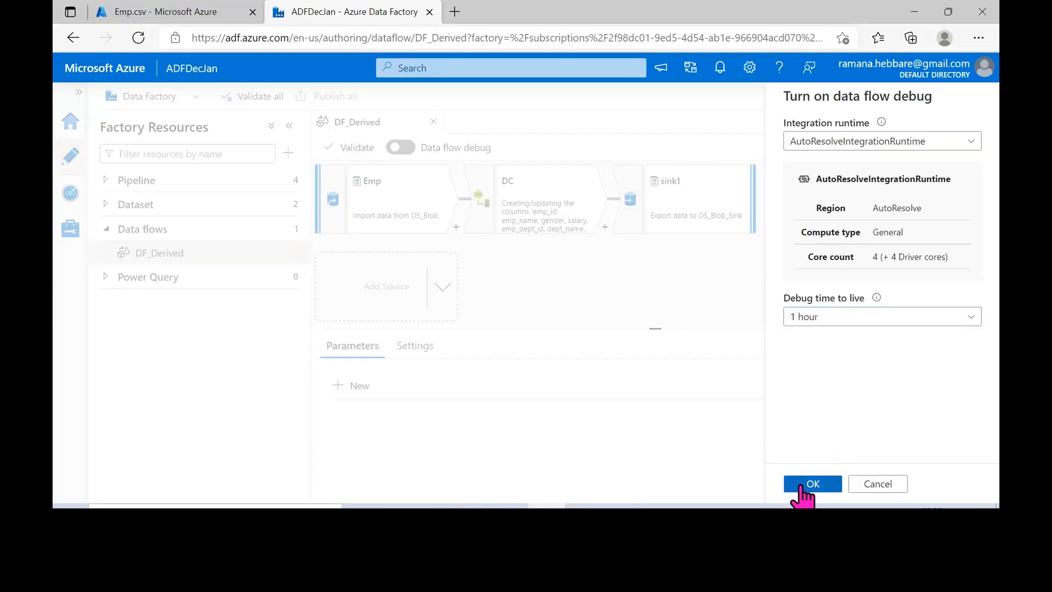
{"action": "left_click", "coordinate": [827, 144]}
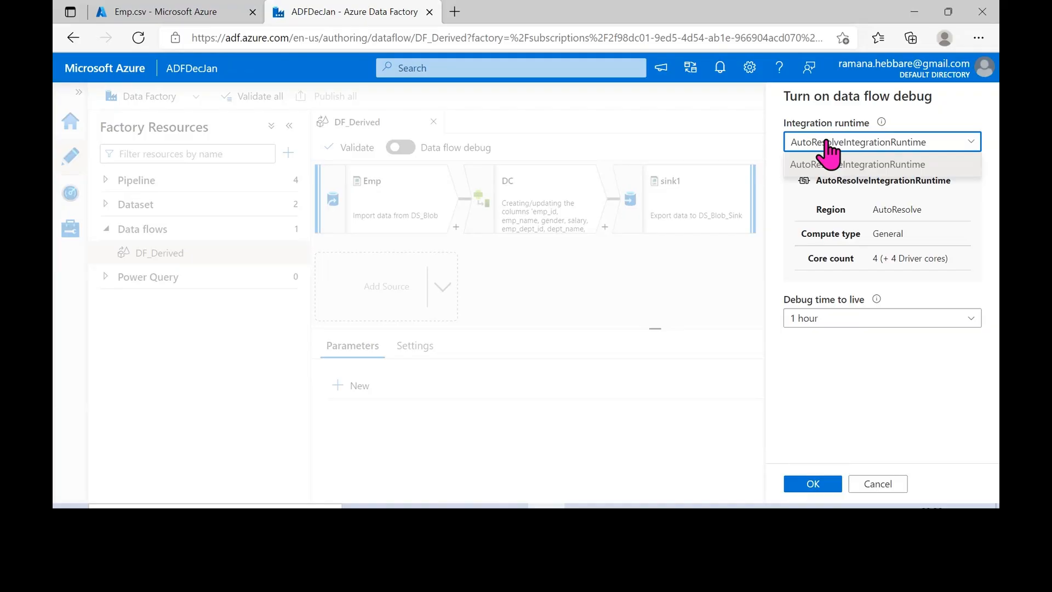
{"action": "left_click", "coordinate": [855, 165]}
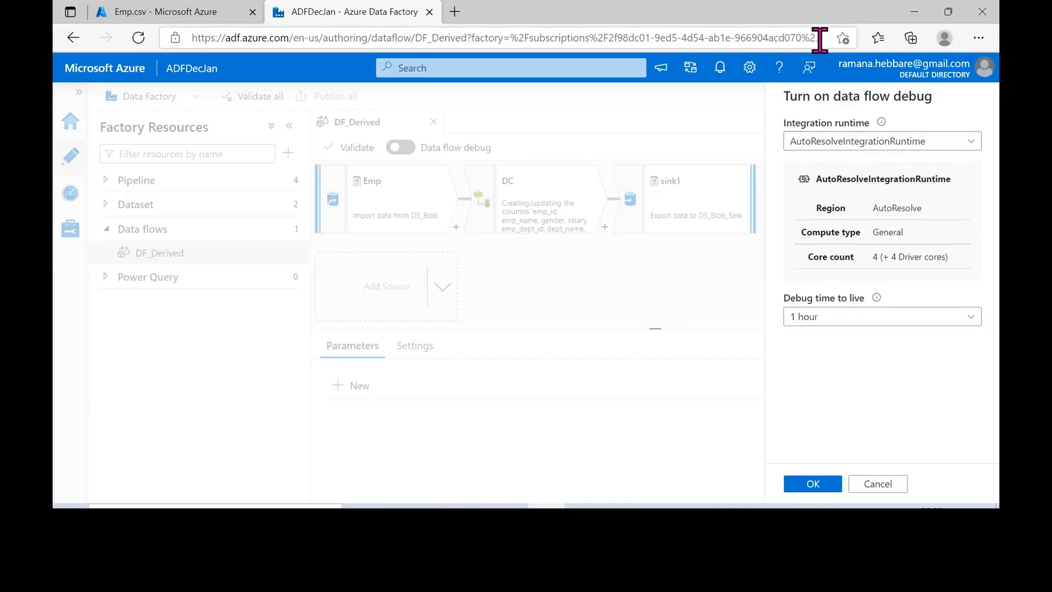
{"action": "left_click", "coordinate": [817, 486]}
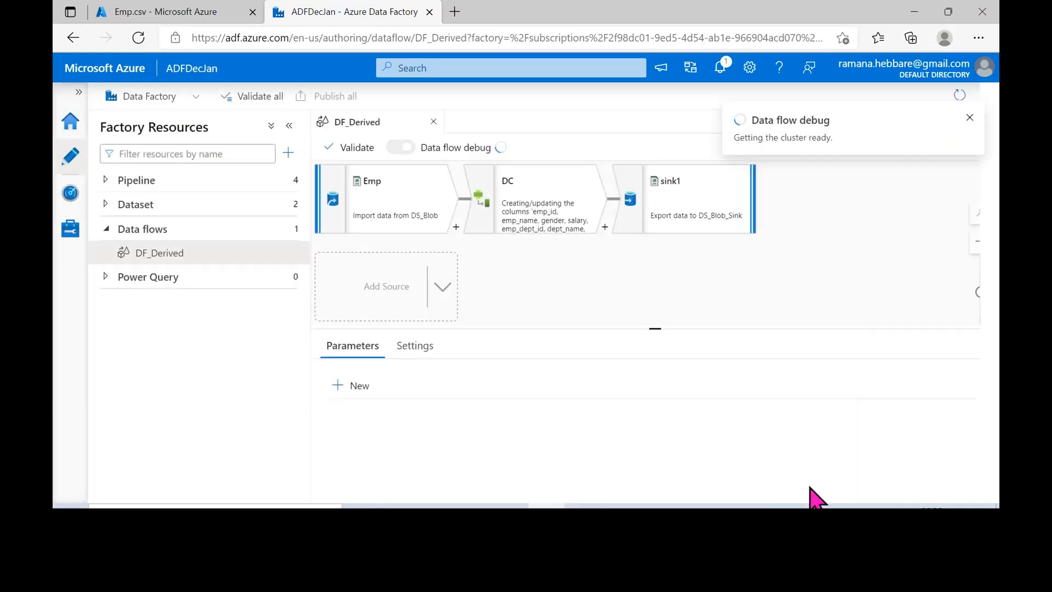
{"action": "left_click", "coordinate": [965, 120]}
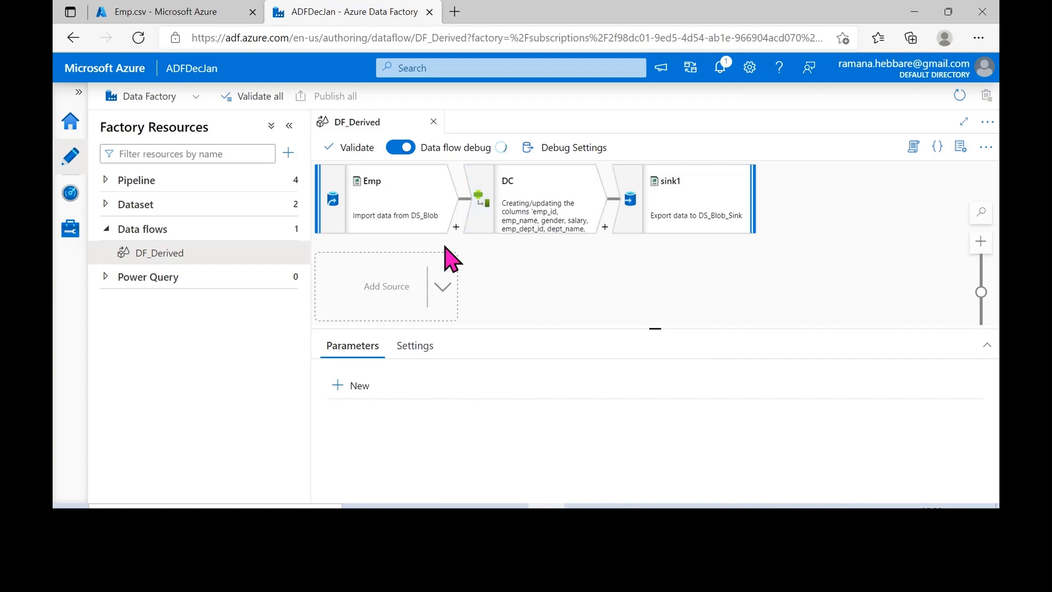
{"action": "left_click", "coordinate": [605, 227]}
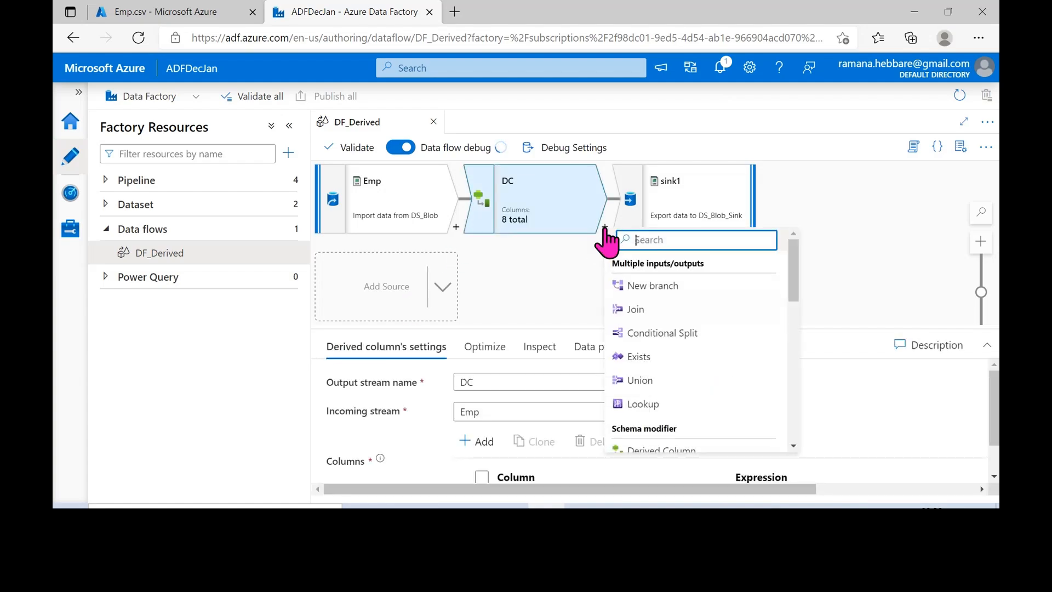
{"action": "left_click_drag", "start_coordinate": [630, 263], "coordinate": [700, 263]}
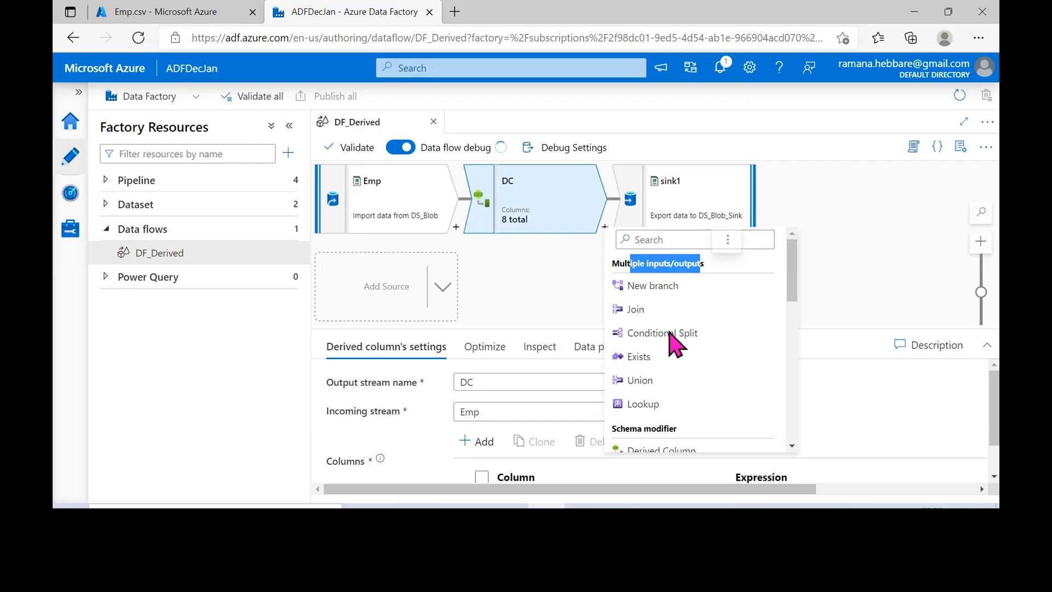
Switch to the Day-1 notes in Notepad and add the line "Conditional Split--" below the Day-12 list, copying the term from item 4
{"action": "left_click", "coordinate": [619, 505]}
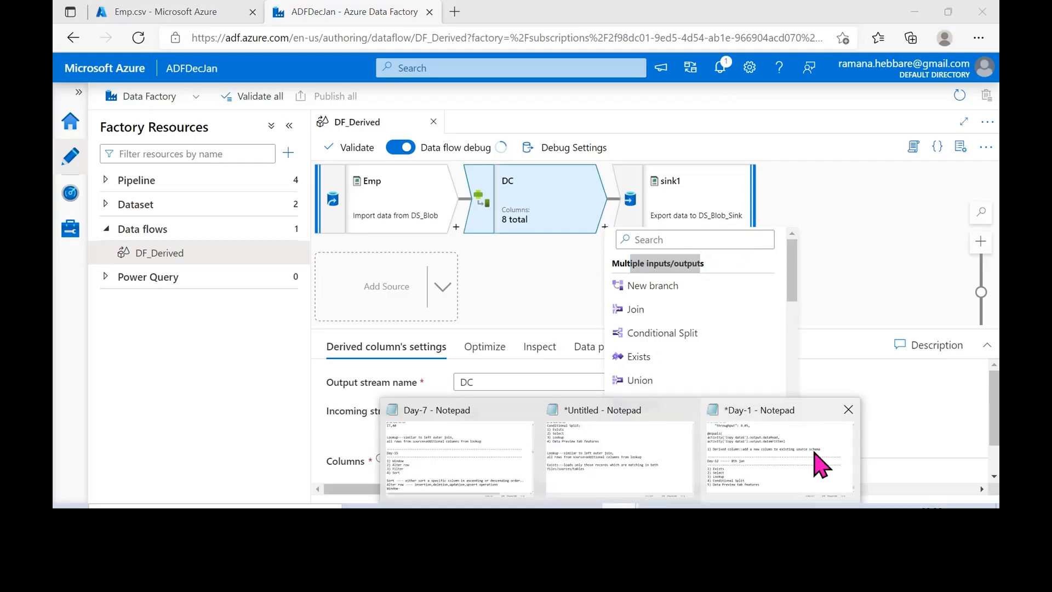
{"action": "left_click", "coordinate": [814, 460]}
{"action": "left_click", "coordinate": [271, 463]}
{"action": "left_click_drag", "start_coordinate": [310, 378], "coordinate": [97, 378]}
{"action": "key", "text": "ctrl+c"}
{"action": "left_click", "coordinate": [124, 441]}
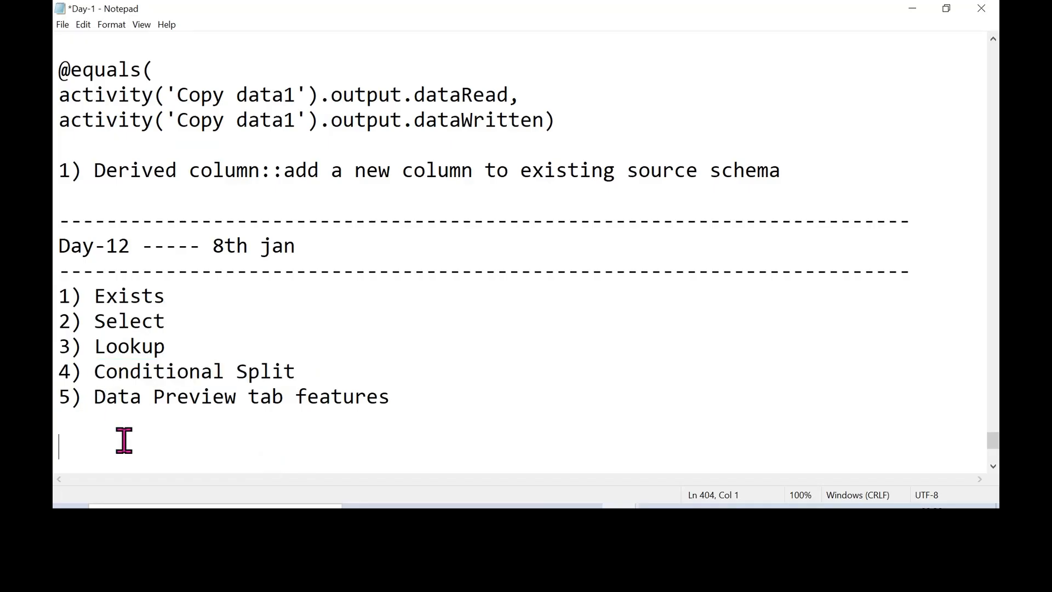
{"action": "key", "text": "ctrl+v"}
{"action": "type", "text": "--"}
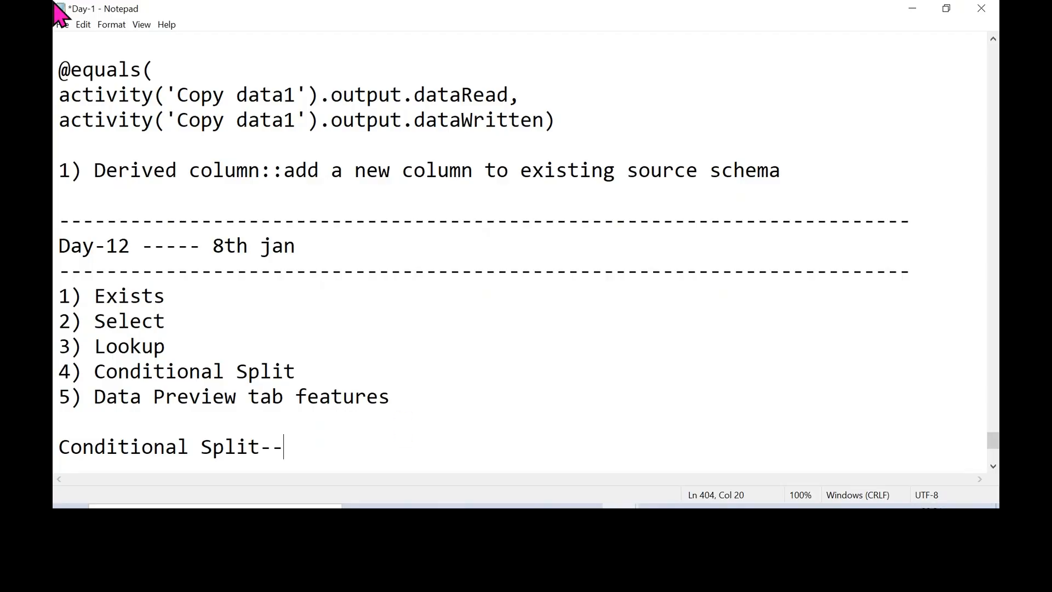
Return to Azure Data Factory and insert a Conditional Split transformation after the DC derived column in DF_Derived
{"action": "key", "text": "alt+Tab"}
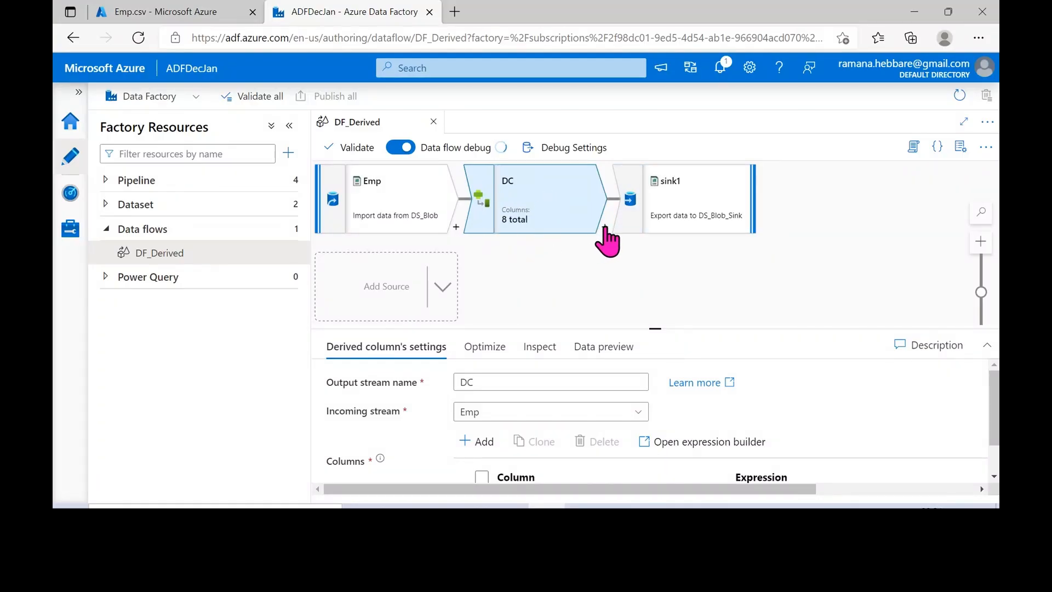
{"action": "left_click", "coordinate": [605, 227]}
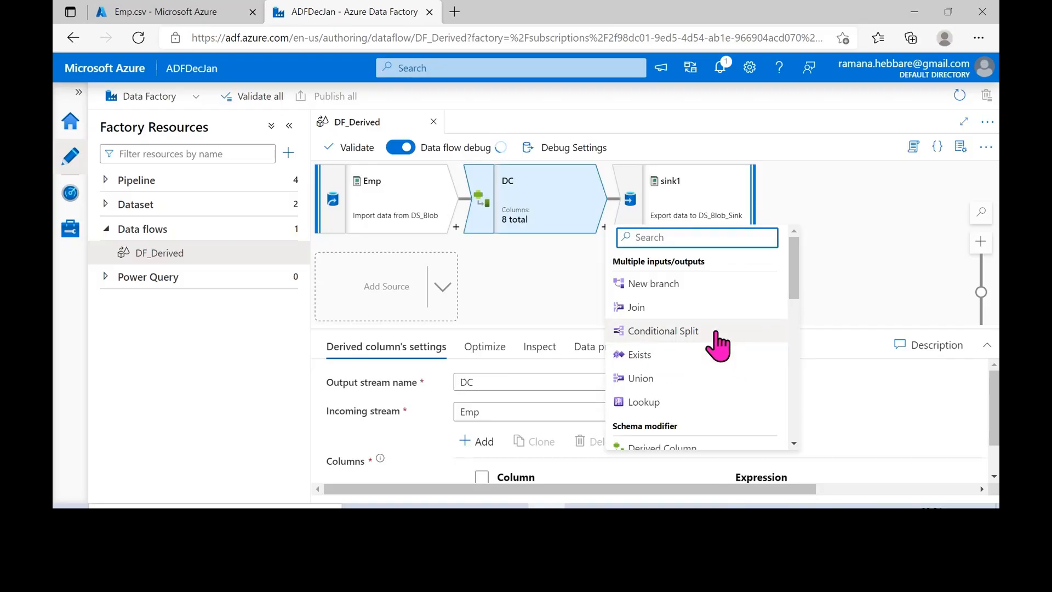
{"action": "left_click", "coordinate": [714, 333]}
{"action": "left_click_drag", "start_coordinate": [781, 328], "coordinate": [781, 347]}
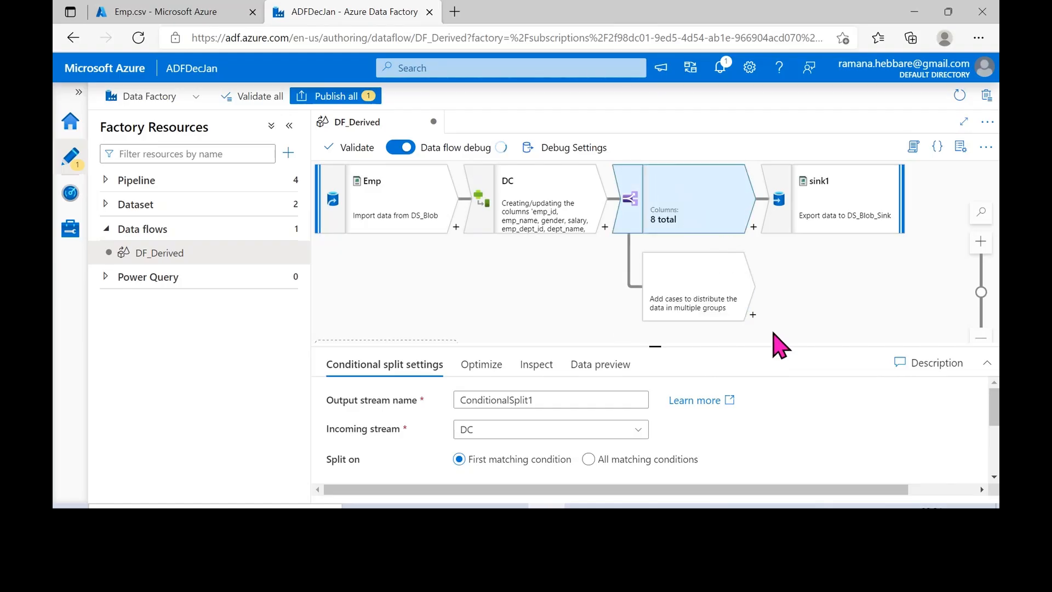
{"action": "left_click_drag", "start_coordinate": [758, 345], "coordinate": [758, 339]}
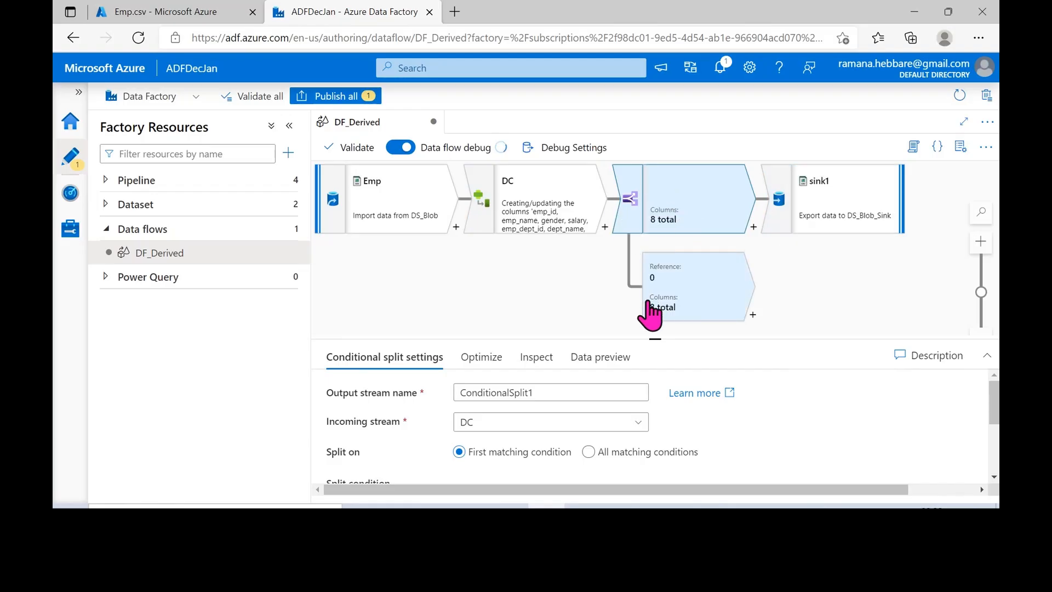
Add a Sink destination to the second output branch of the conditional split
{"action": "left_click", "coordinate": [753, 315]}
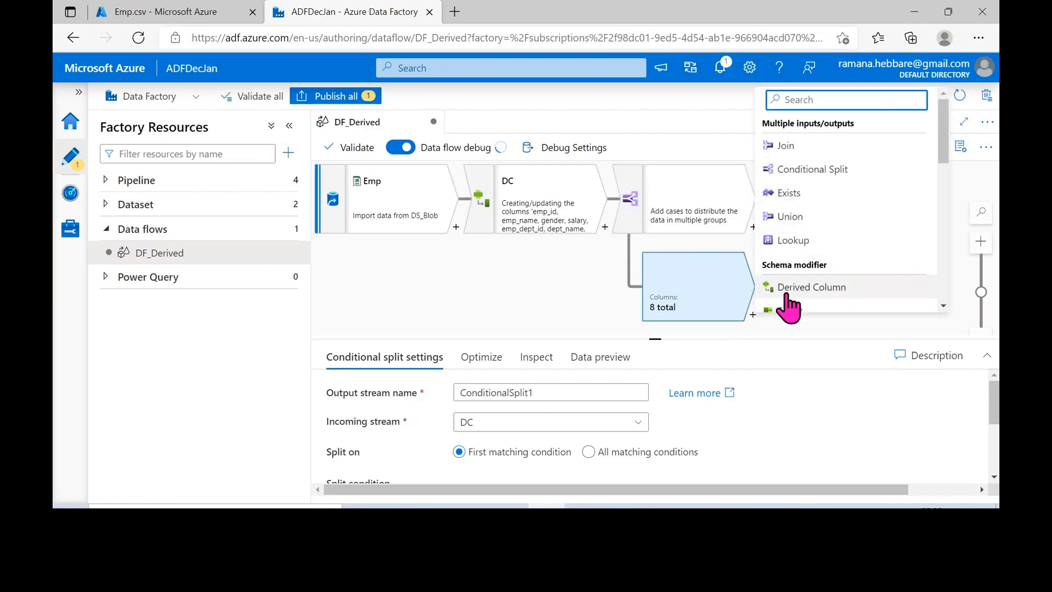
{"action": "type", "text": "sink"}
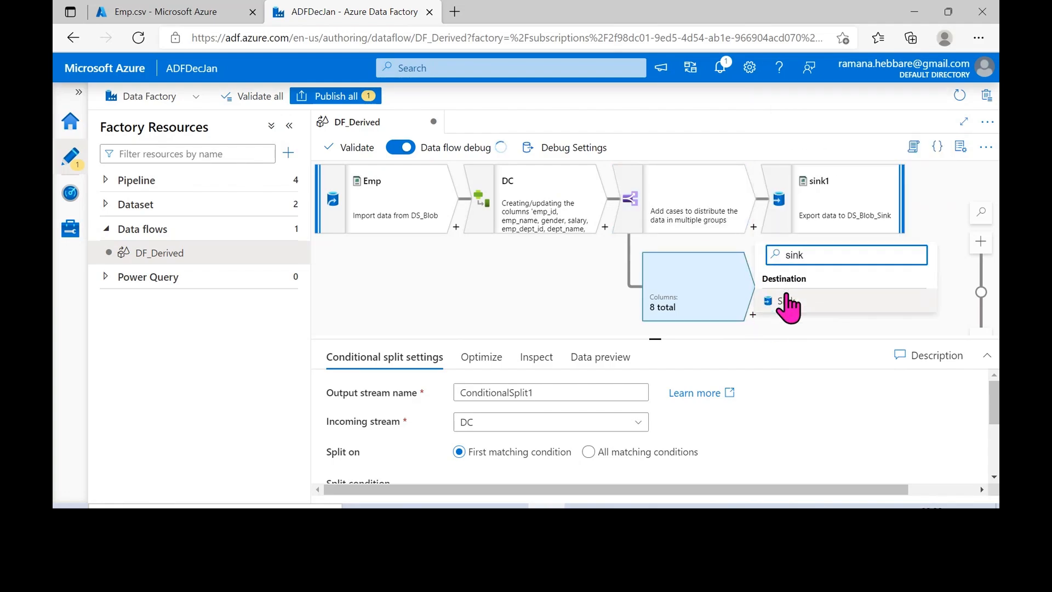
{"action": "left_click", "coordinate": [787, 302]}
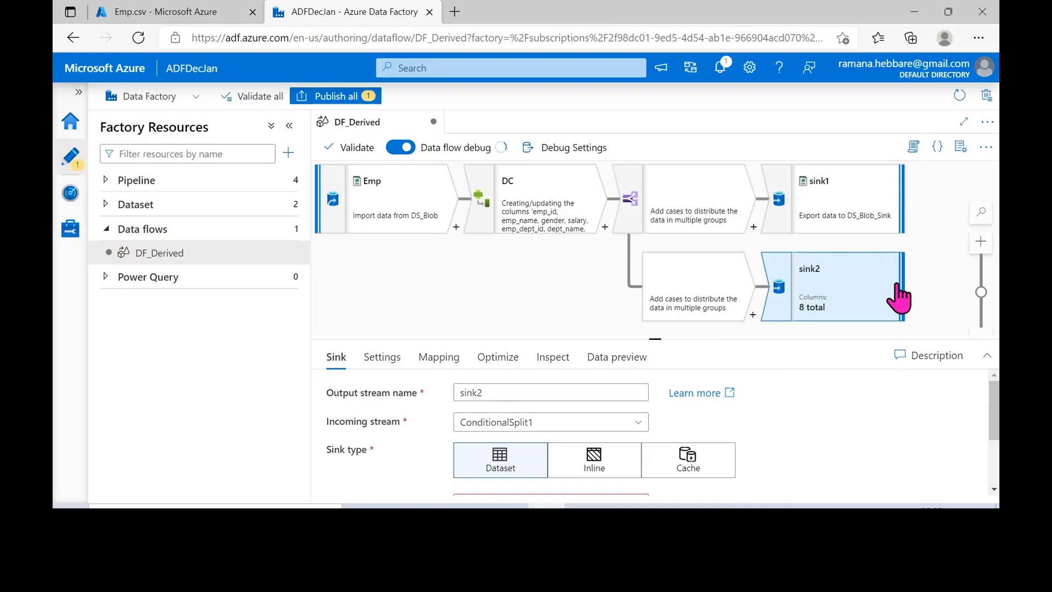
Select the conditional split, enlarge its settings area and rename its output stream as CS
{"action": "left_click", "coordinate": [662, 211]}
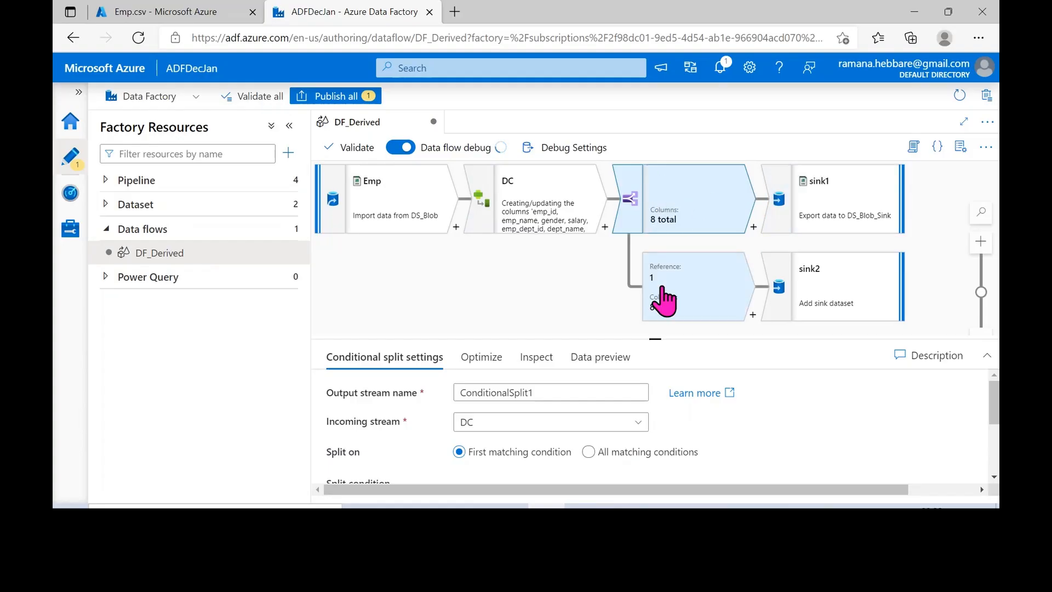
{"action": "left_click", "coordinate": [781, 331]}
{"action": "left_click", "coordinate": [700, 305]}
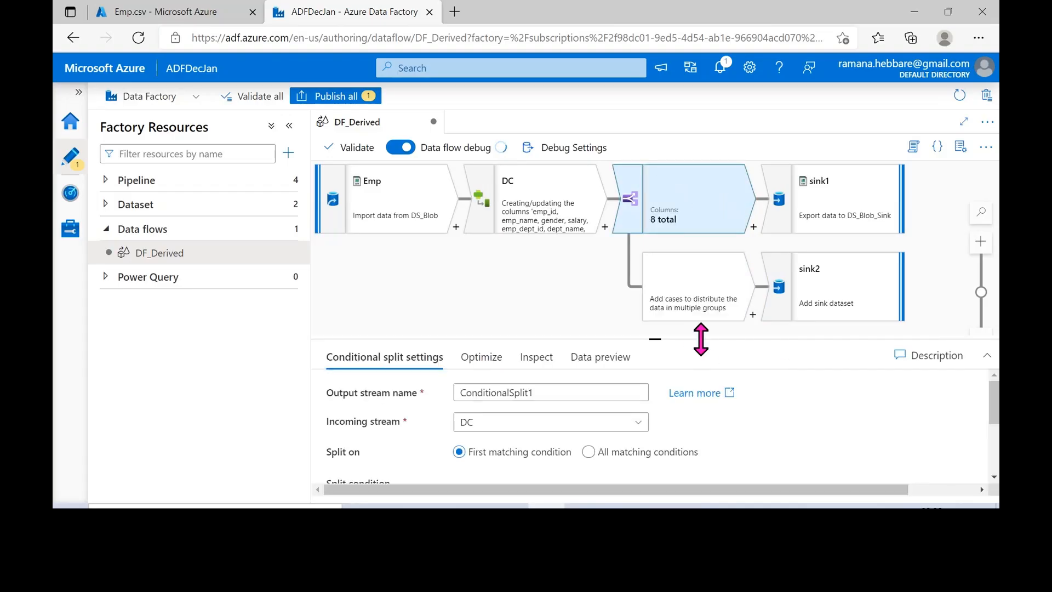
{"action": "mouse_move", "coordinate": [693, 336]}
{"action": "left_mouse_down"}
{"action": "mouse_move", "coordinate": [692, 323]}
{"action": "mouse_move", "coordinate": [693, 338]}
{"action": "left_mouse_up"}
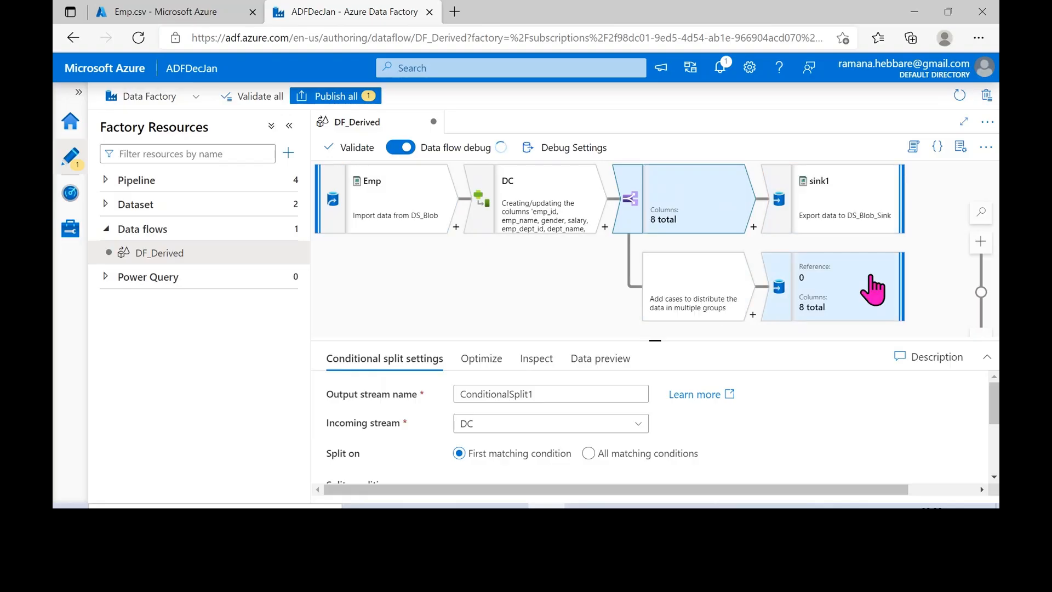
{"action": "left_click_drag", "start_coordinate": [573, 341], "coordinate": [603, 269]}
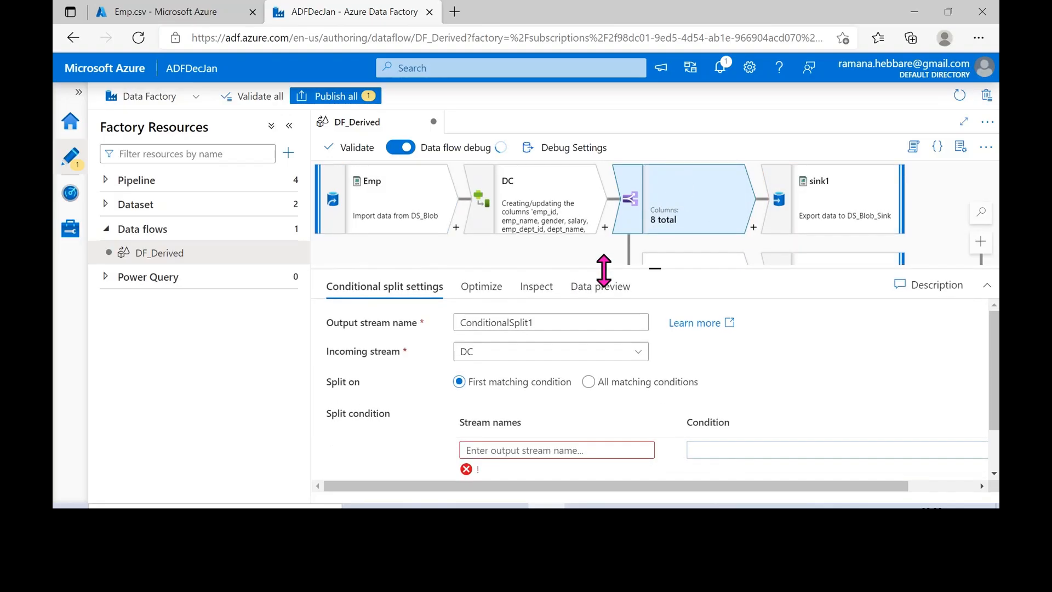
{"action": "double_click", "coordinate": [535, 320]}
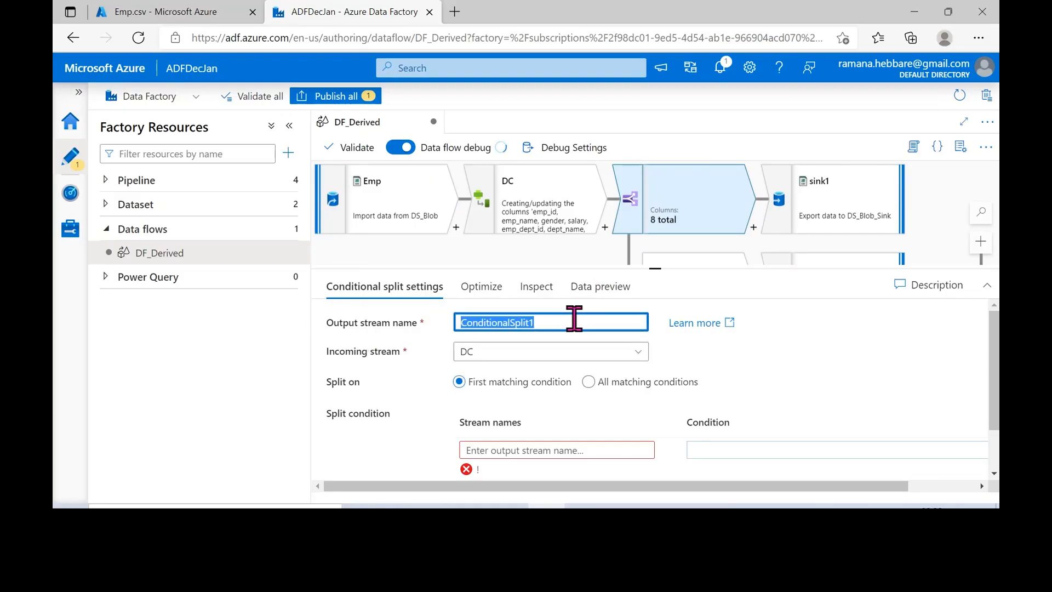
{"action": "type", "text": "CS"}
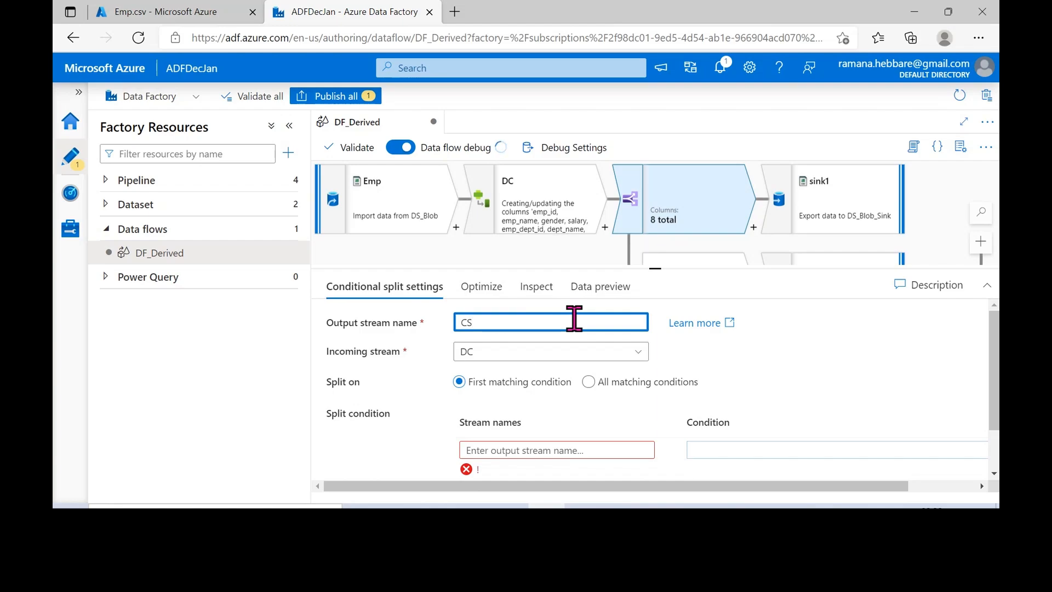
Switch to Emp.csv in the Azure portal and duplicate the last employee row on line 8 with emp_id 7
{"action": "left_click", "coordinate": [230, 11]}
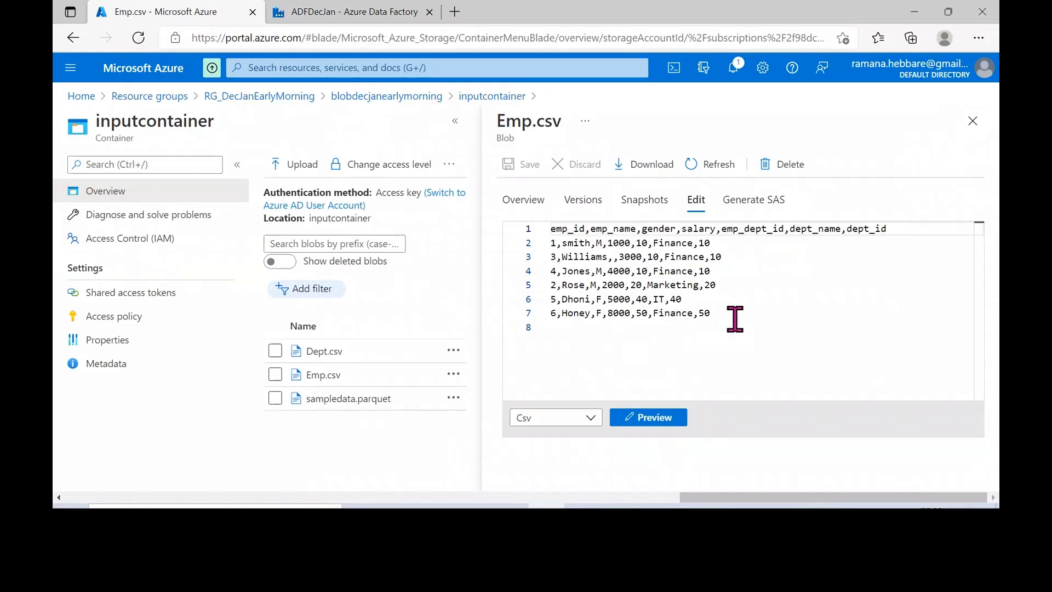
{"action": "left_click_drag", "start_coordinate": [740, 313], "coordinate": [519, 323]}
{"action": "key", "text": "ctrl+c"}
{"action": "left_click", "coordinate": [556, 327]}
{"action": "key", "text": "ctrl+v"}
{"action": "key", "text": "Home"}
{"action": "key", "text": "Delete"}
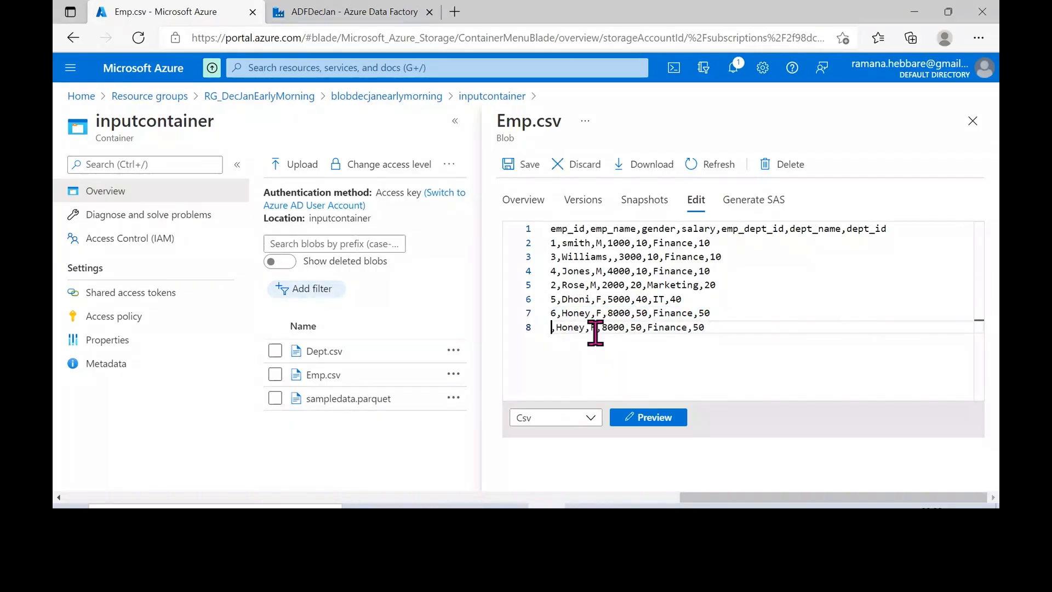
{"action": "type", "text": "7"}
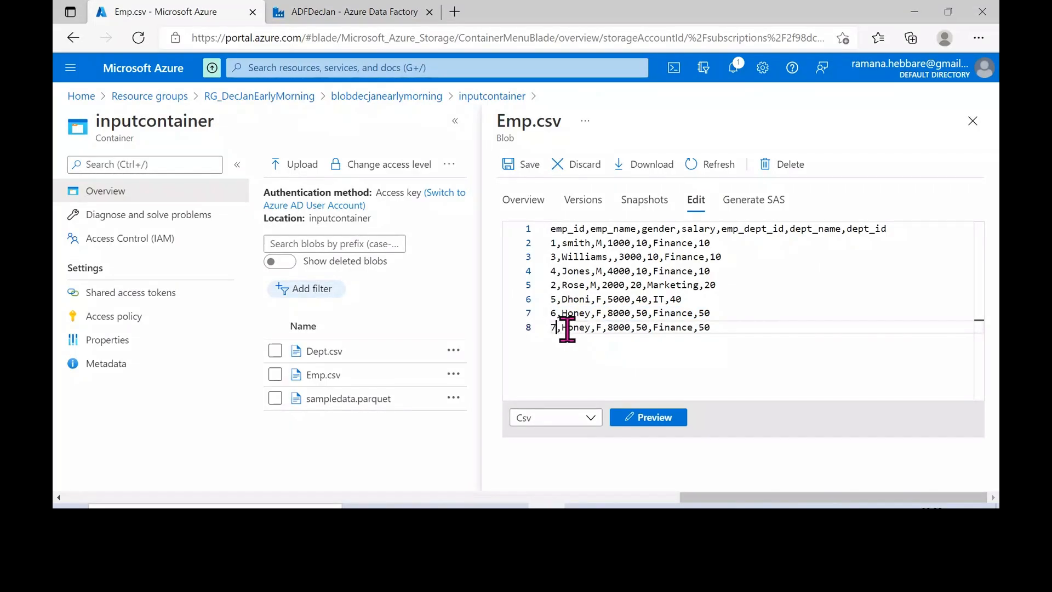
In the line 8 row, replace the employee's name, set the salary to 7000 and set both department IDs to 60
{"action": "double_click", "coordinate": [588, 329]}
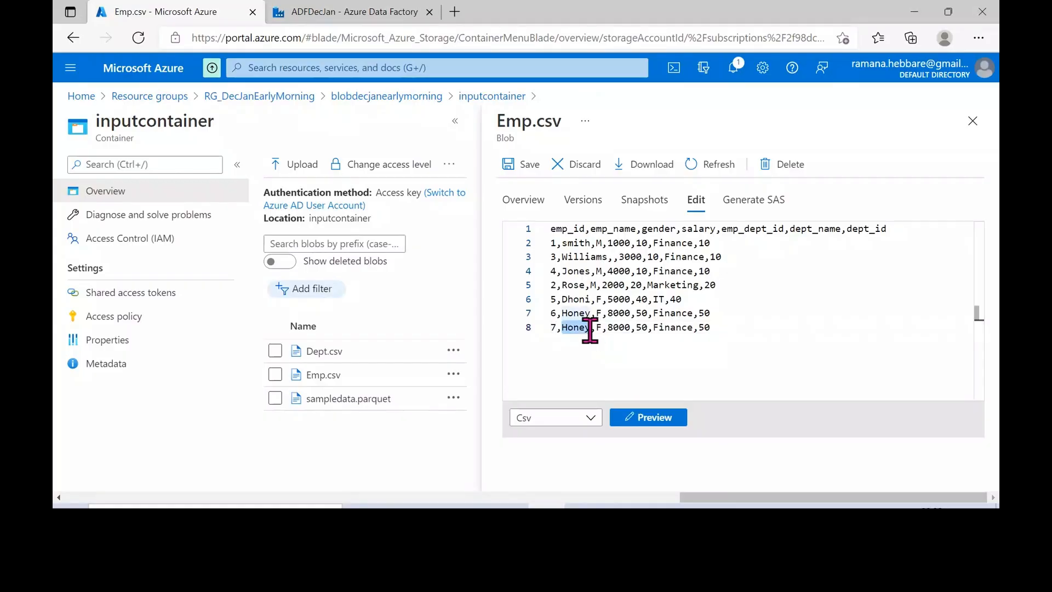
{"action": "type", "text": "Hansika"}
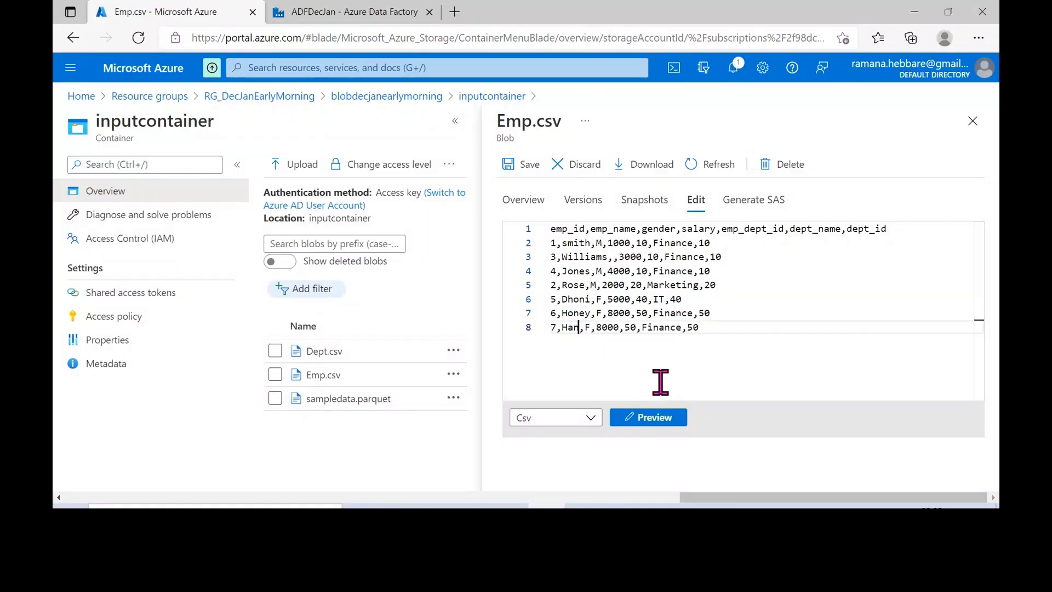
{"action": "left_click", "coordinate": [626, 329]}
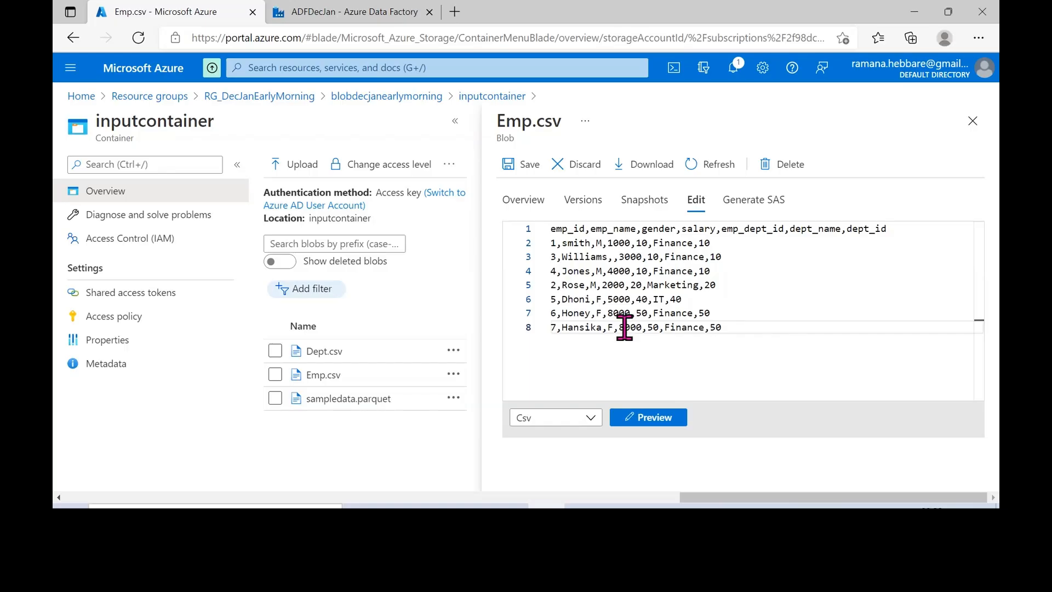
{"action": "key", "text": "BackSpace"}
{"action": "type", "text": "7"}
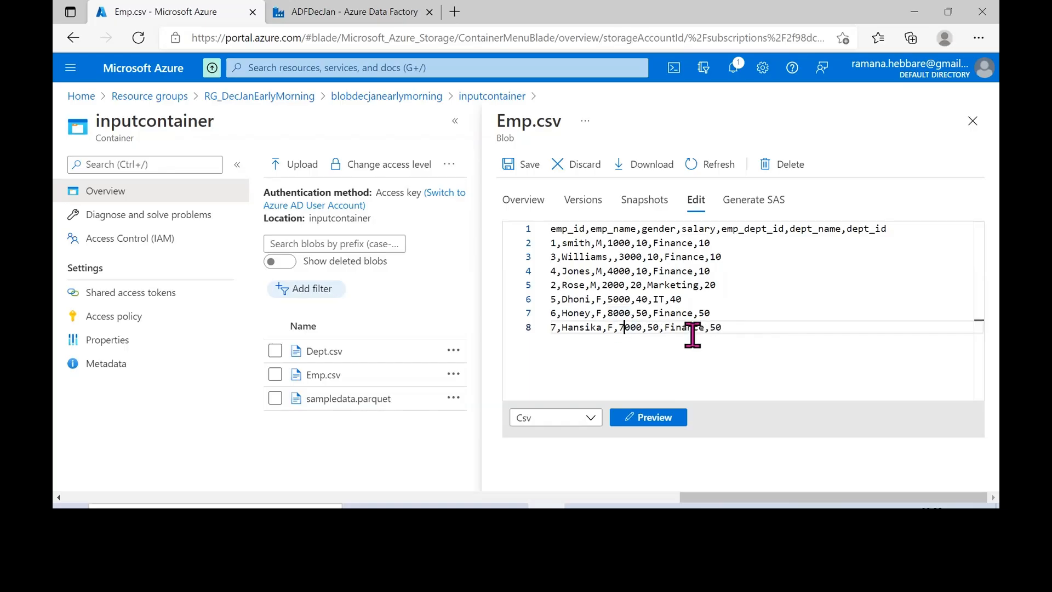
{"action": "left_click", "coordinate": [654, 327]}
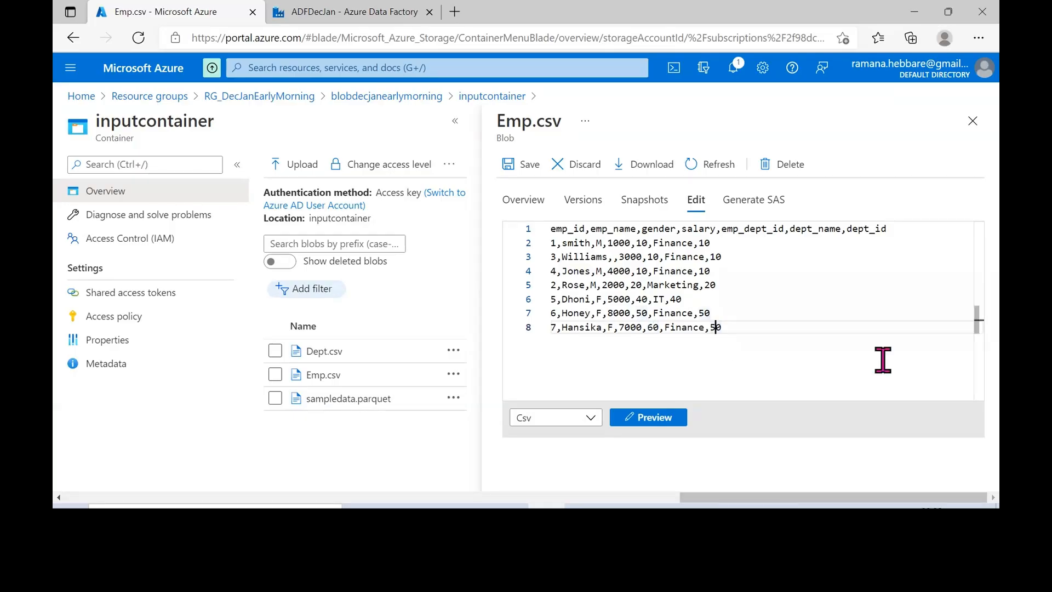
{"action": "key", "text": "BackSpace"}
{"action": "left_click", "coordinate": [837, 331]}
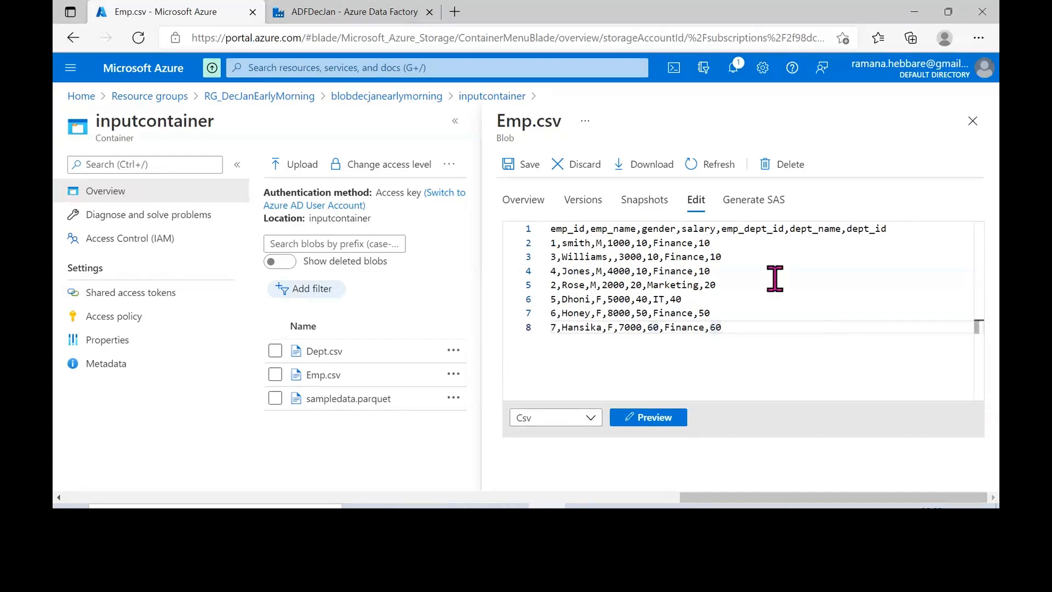
Review the department 10 rows and save the edited Emp.csv blob
{"action": "left_click_drag", "start_coordinate": [727, 268], "coordinate": [583, 246]}
{"action": "left_click", "coordinate": [778, 314]}
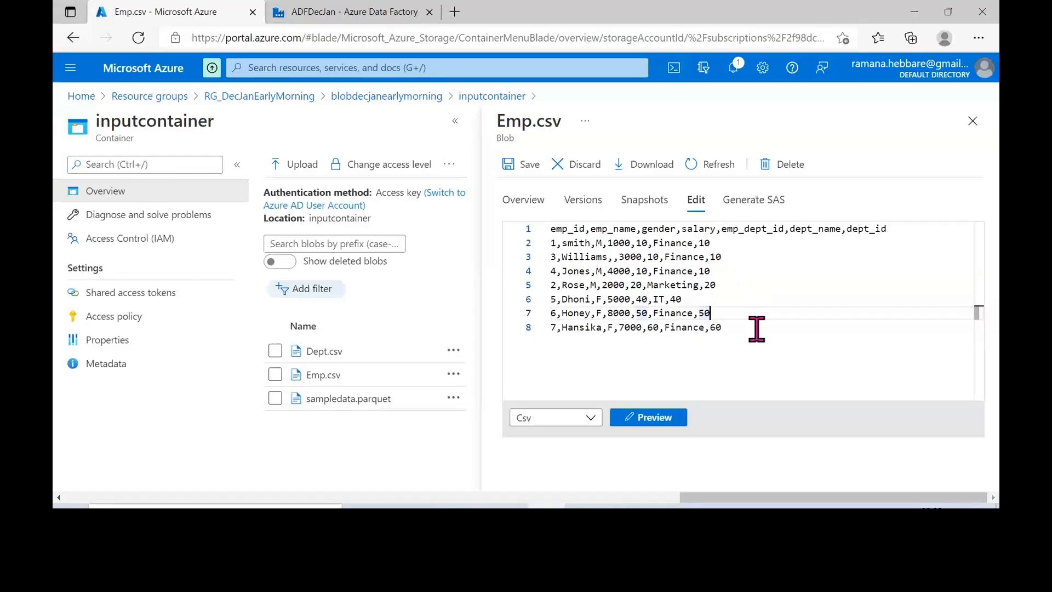
{"action": "left_click", "coordinate": [522, 167]}
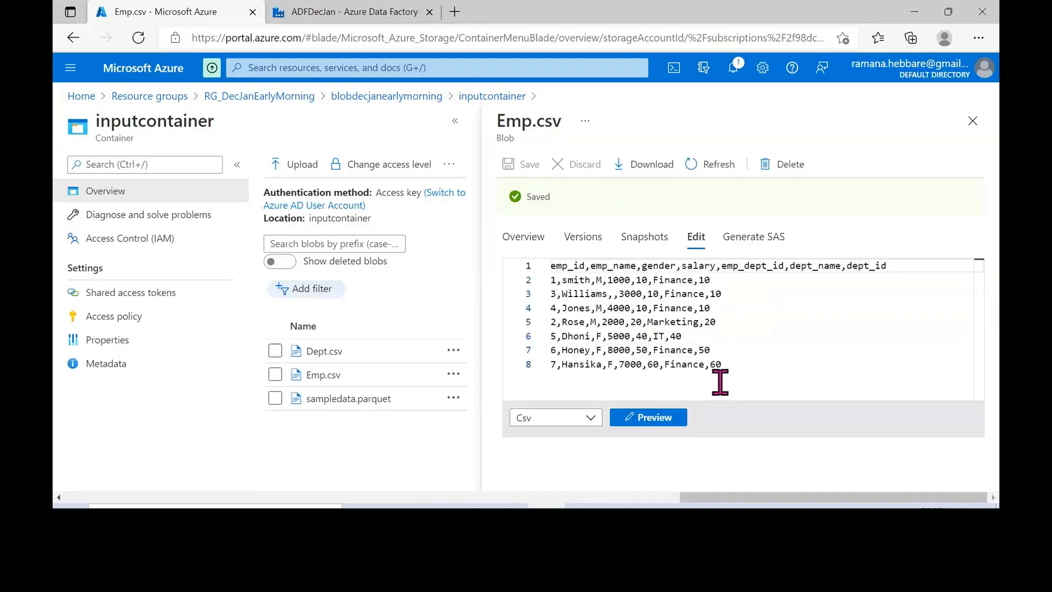
Return to Azure Data Factory, rename the conditional split's output stream as DeptNo and dismiss the debug notification
{"action": "left_click", "coordinate": [332, 13]}
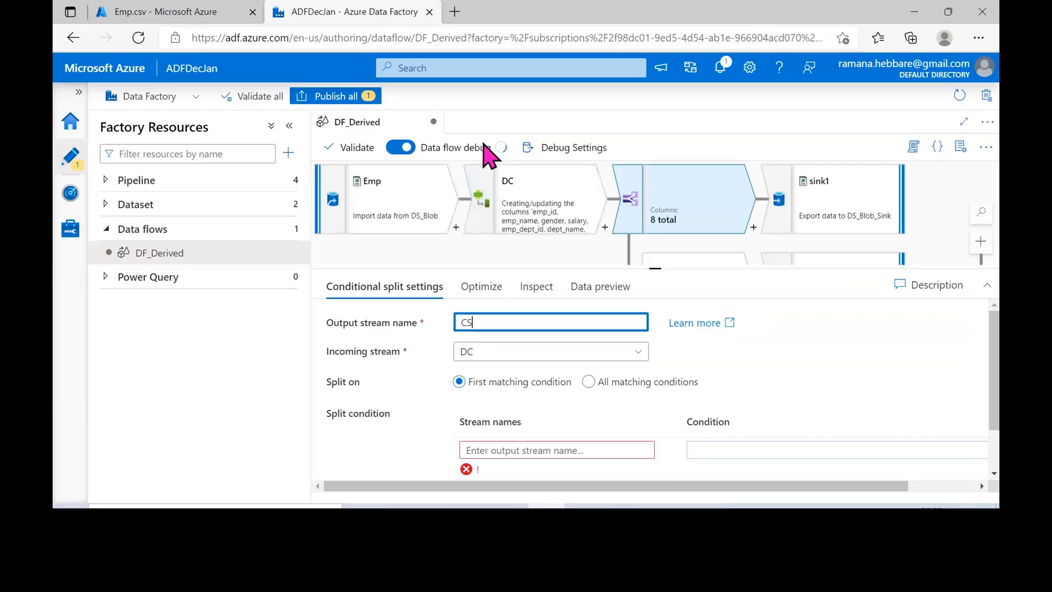
{"action": "left_click_drag", "start_coordinate": [630, 274], "coordinate": [630, 208]}
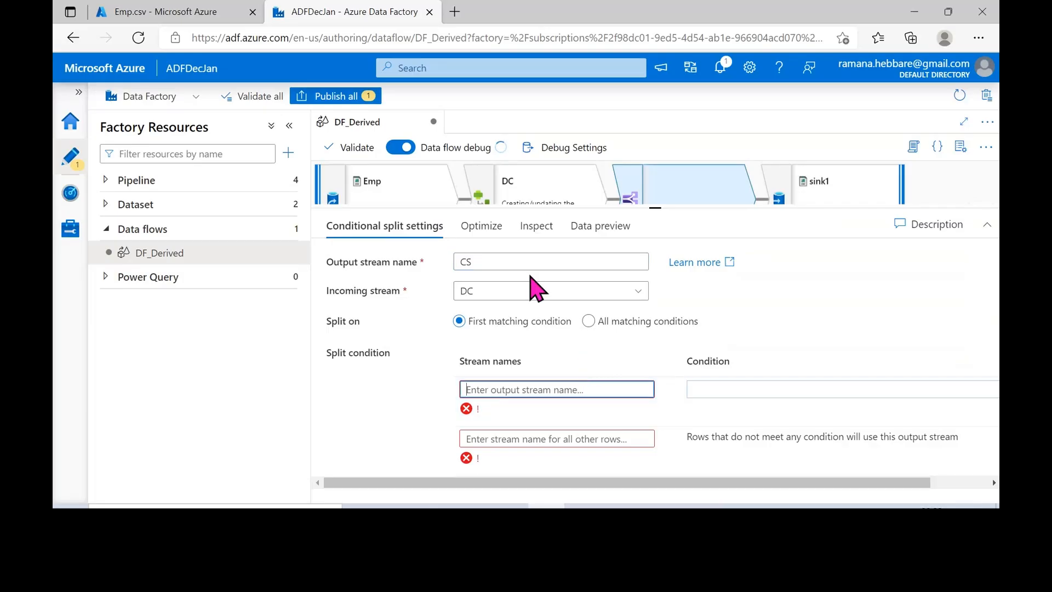
{"action": "left_click", "coordinate": [543, 260]}
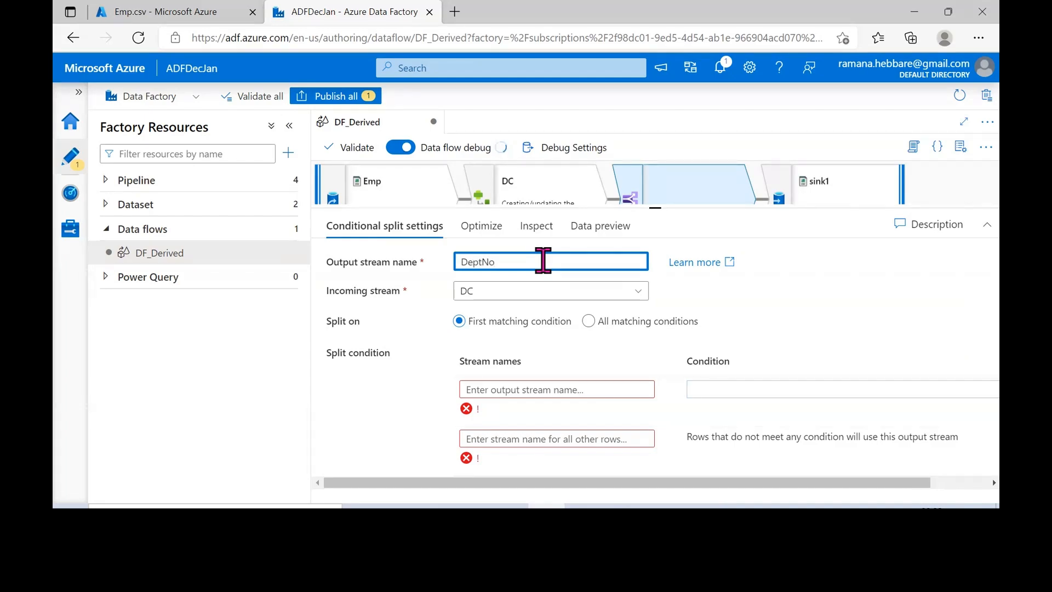
{"action": "type", "text": "DeptNo"}
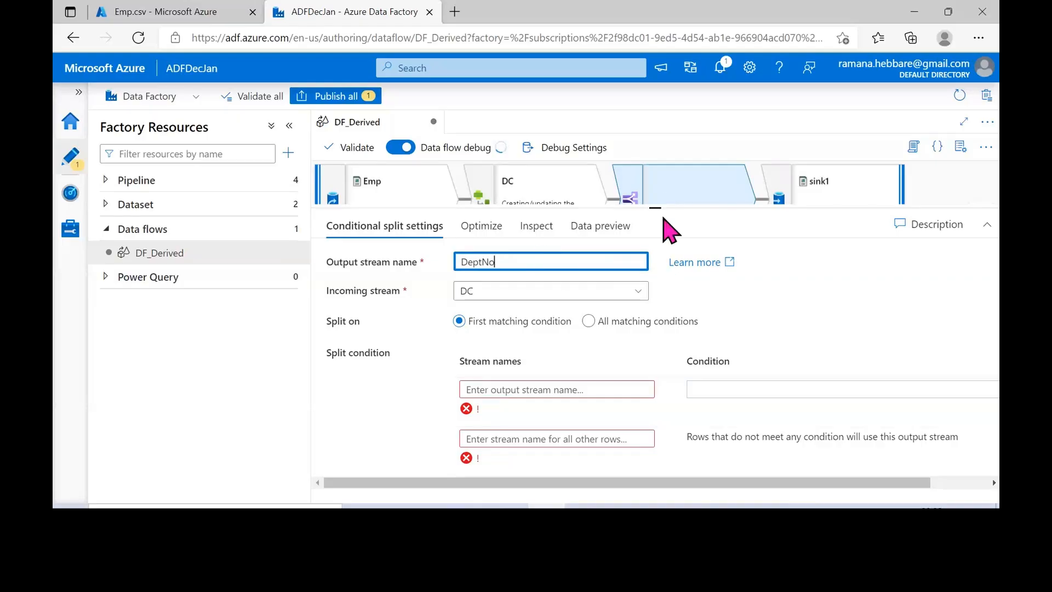
{"action": "left_click_drag", "start_coordinate": [669, 207], "coordinate": [671, 226]}
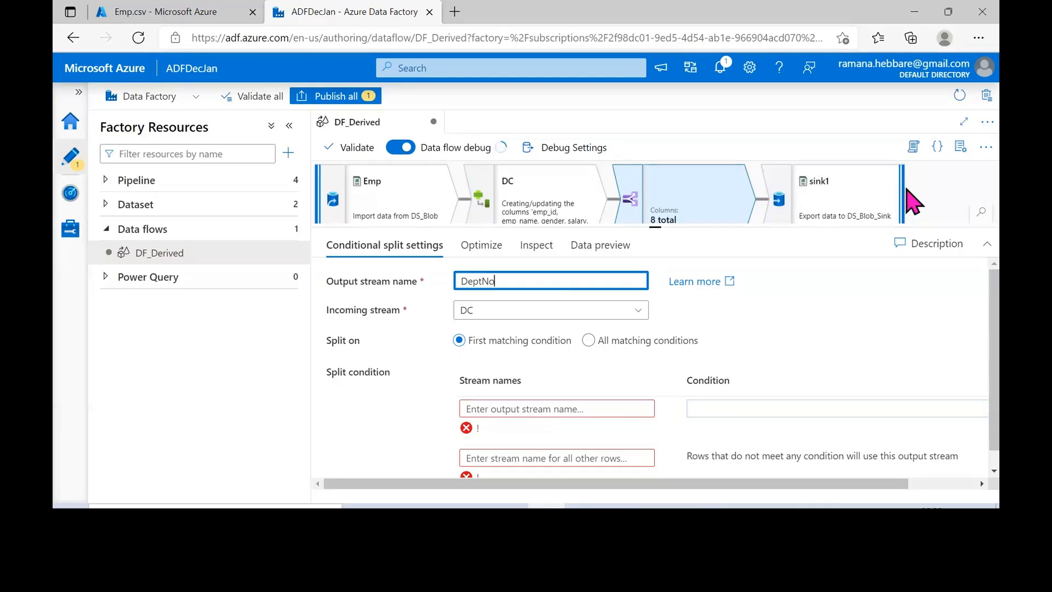
{"action": "left_click_drag", "start_coordinate": [810, 226], "coordinate": [811, 268]}
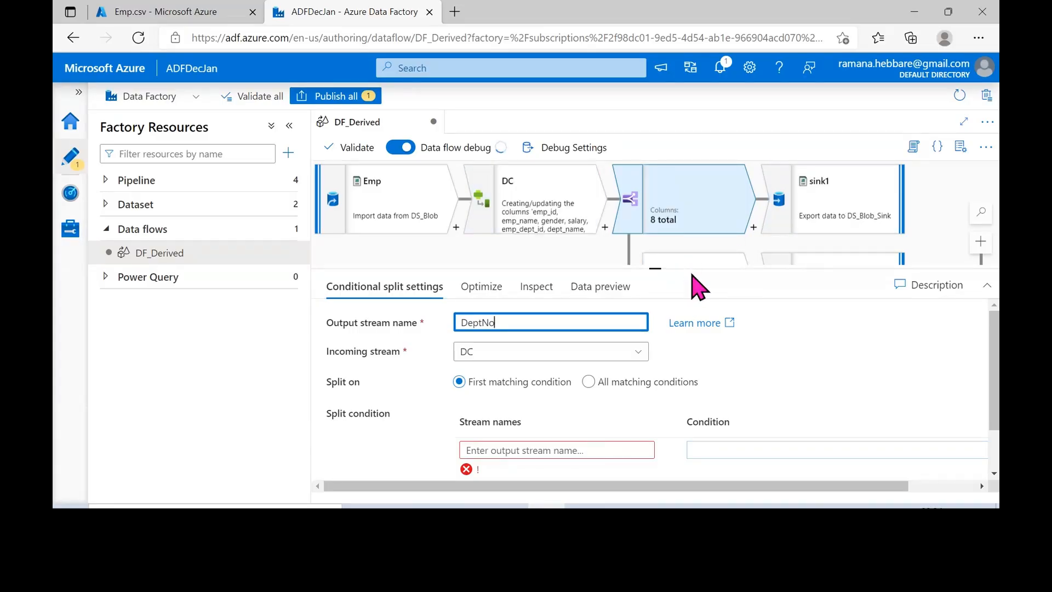
{"action": "mouse_move", "coordinate": [689, 270]}
{"action": "left_mouse_down"}
{"action": "mouse_move", "coordinate": [684, 300]}
{"action": "mouse_move", "coordinate": [688, 258]}
{"action": "left_mouse_up"}
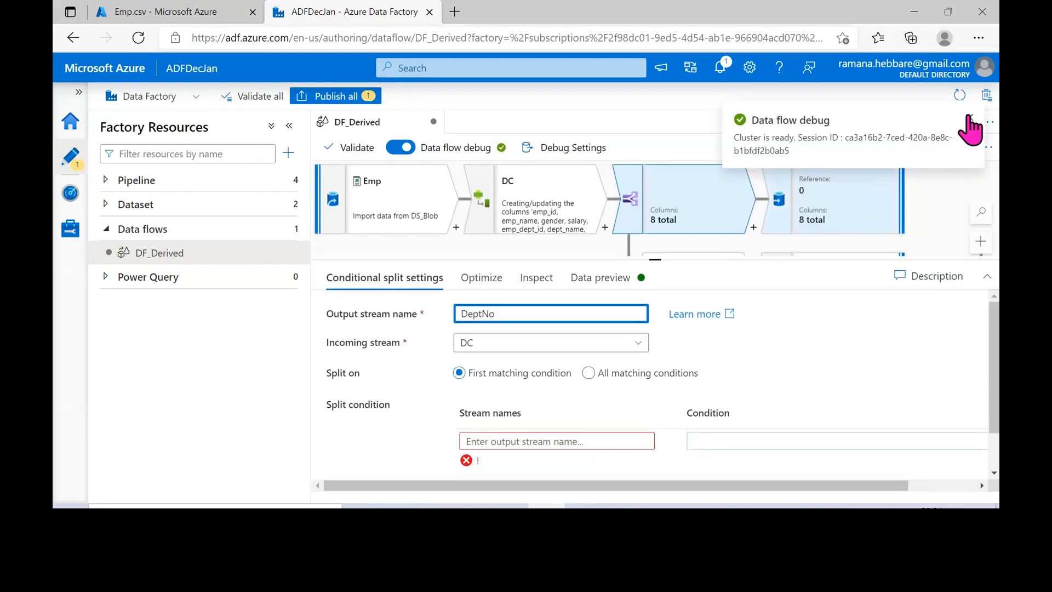
{"action": "left_click", "coordinate": [969, 120]}
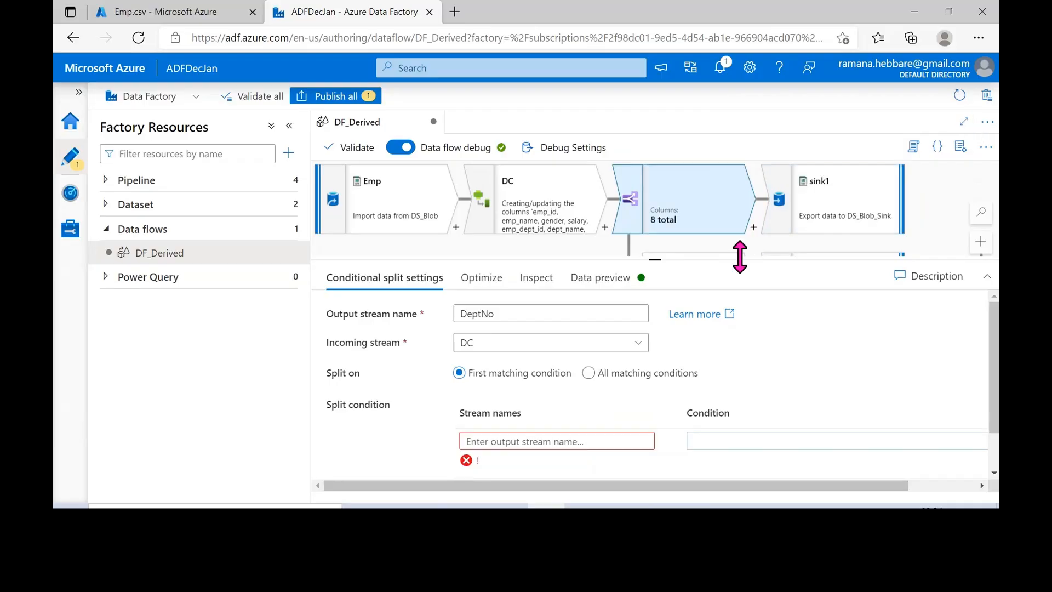
Name the split streams DeptNo10 for the first condition and RestAll for all other rows, and open the DeptNo10 condition for editing
{"action": "left_click_drag", "start_coordinate": [734, 258], "coordinate": [734, 228]}
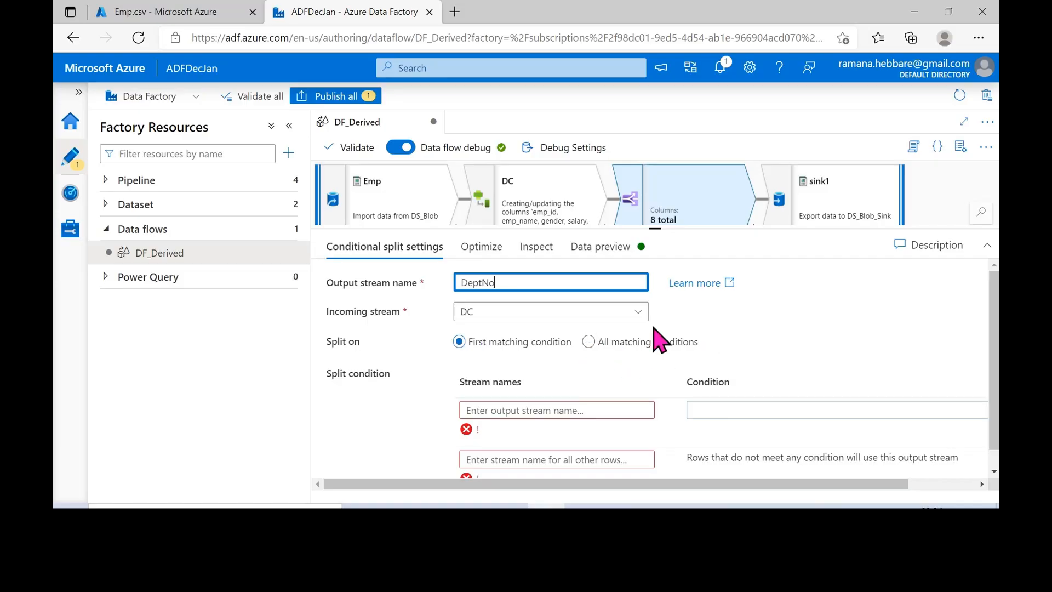
{"action": "scroll", "coordinate": [646, 372], "scroll_direction": "down", "scroll_amount": 1}
{"action": "left_click", "coordinate": [521, 391]}
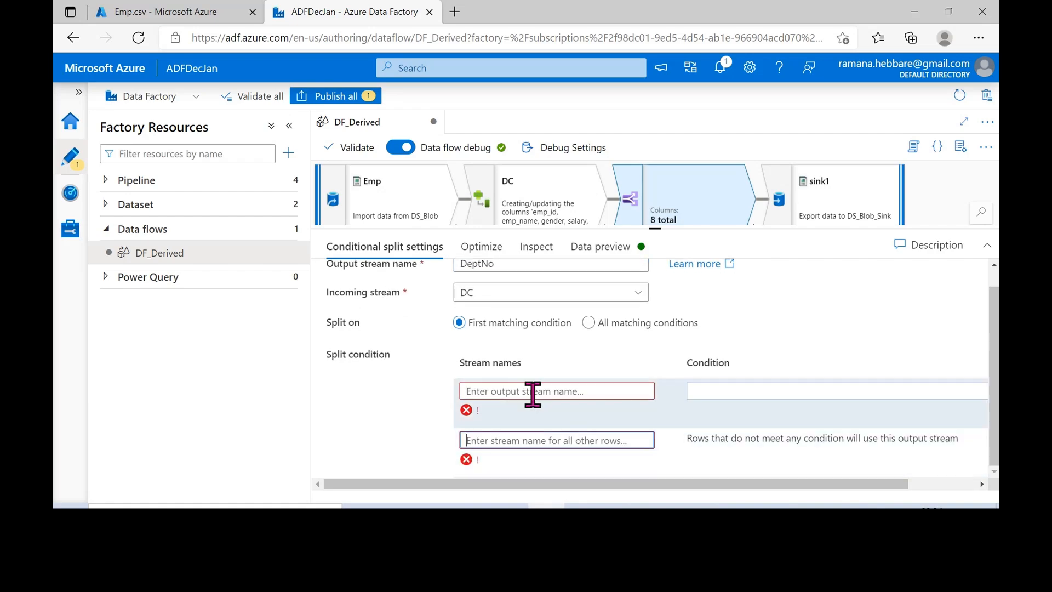
{"action": "left_click", "coordinate": [843, 392]}
{"action": "left_click", "coordinate": [563, 393]}
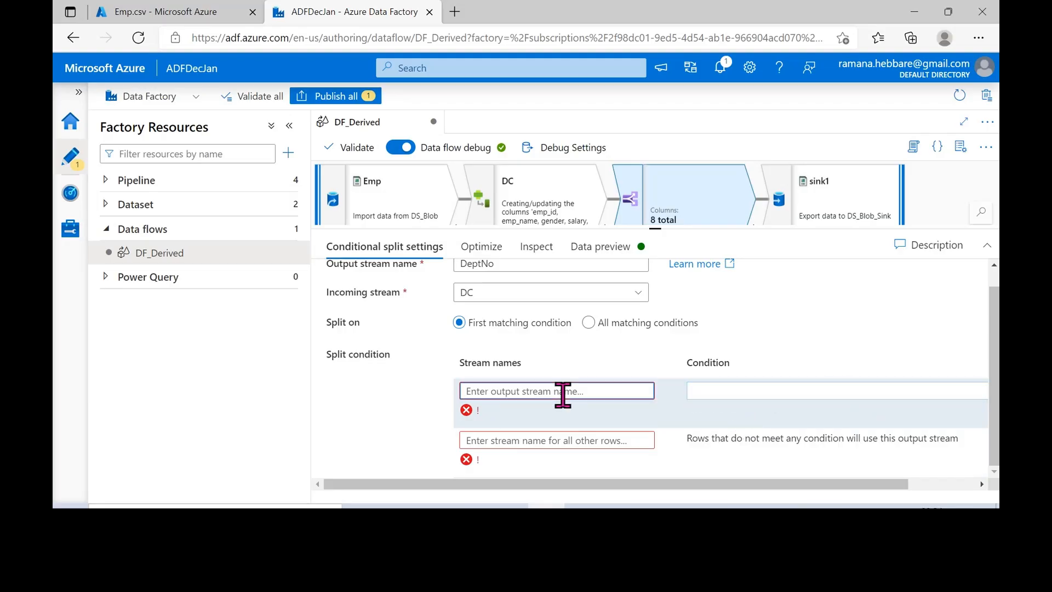
{"action": "type", "text": "DeptNo10"}
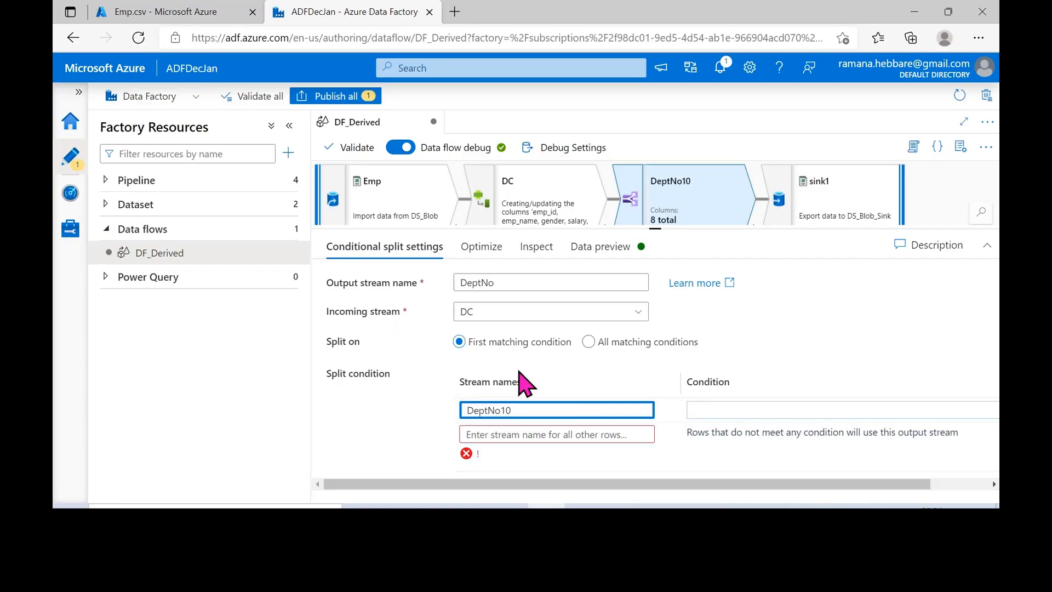
{"action": "left_click", "coordinate": [550, 433]}
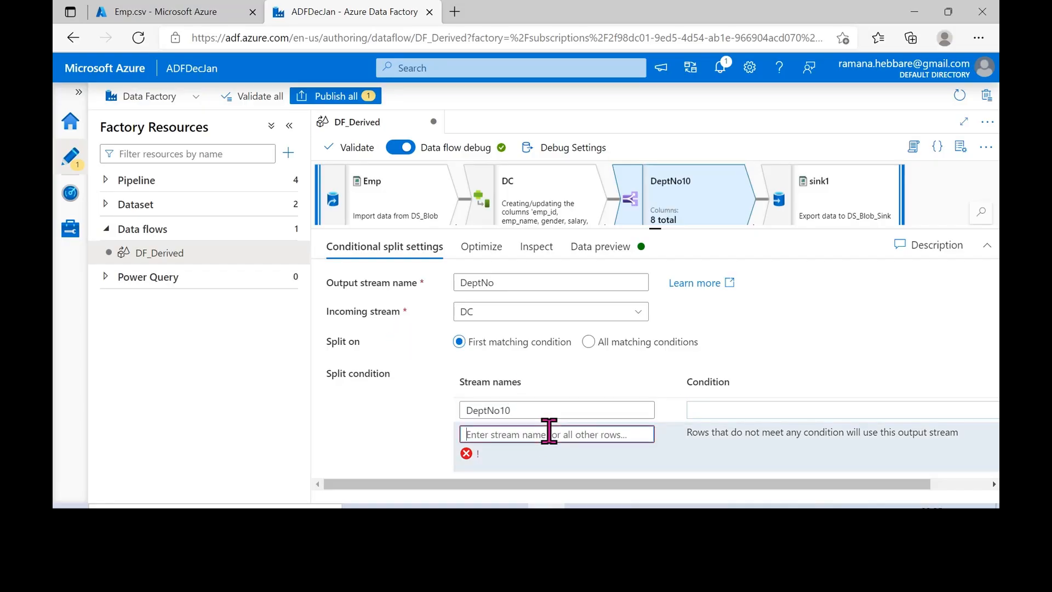
{"action": "type", "text": "Rest"}
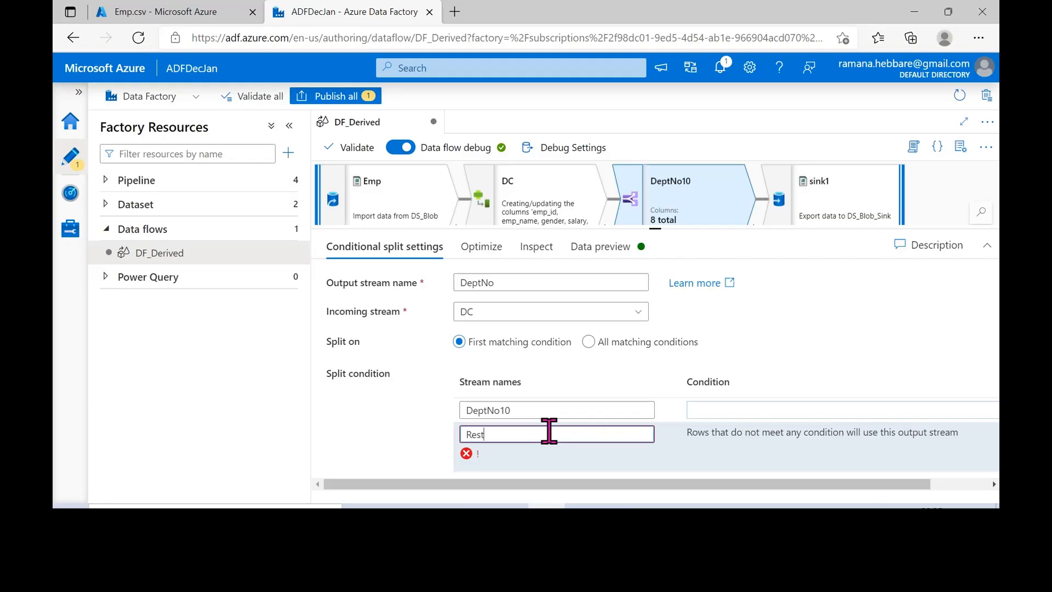
{"action": "type", "text": "A"}
{"action": "left_click", "coordinate": [694, 411]}
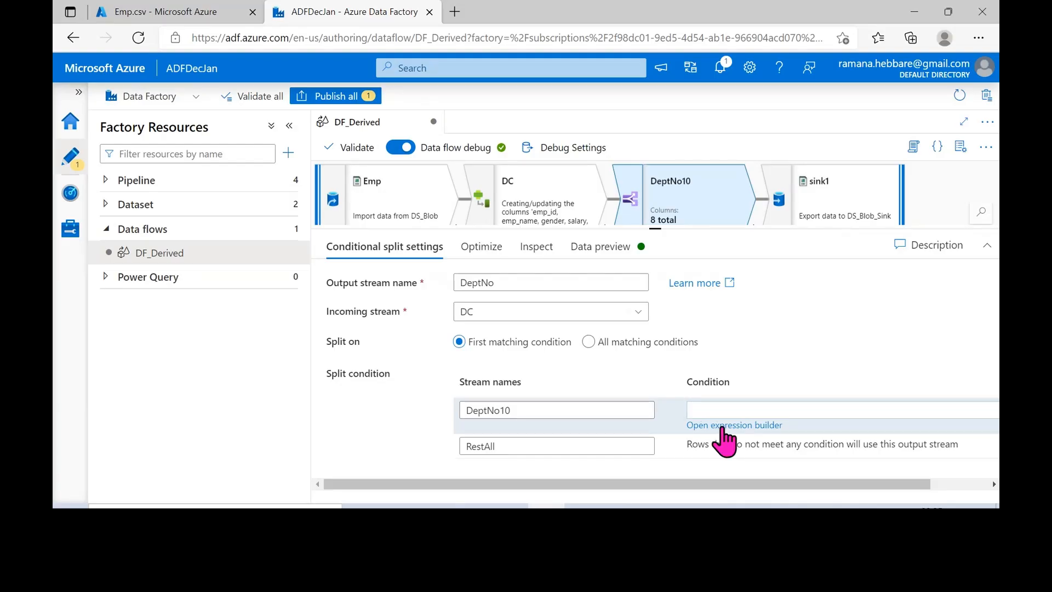
{"action": "left_click", "coordinate": [722, 427]}
{"action": "left_click", "coordinate": [720, 415]}
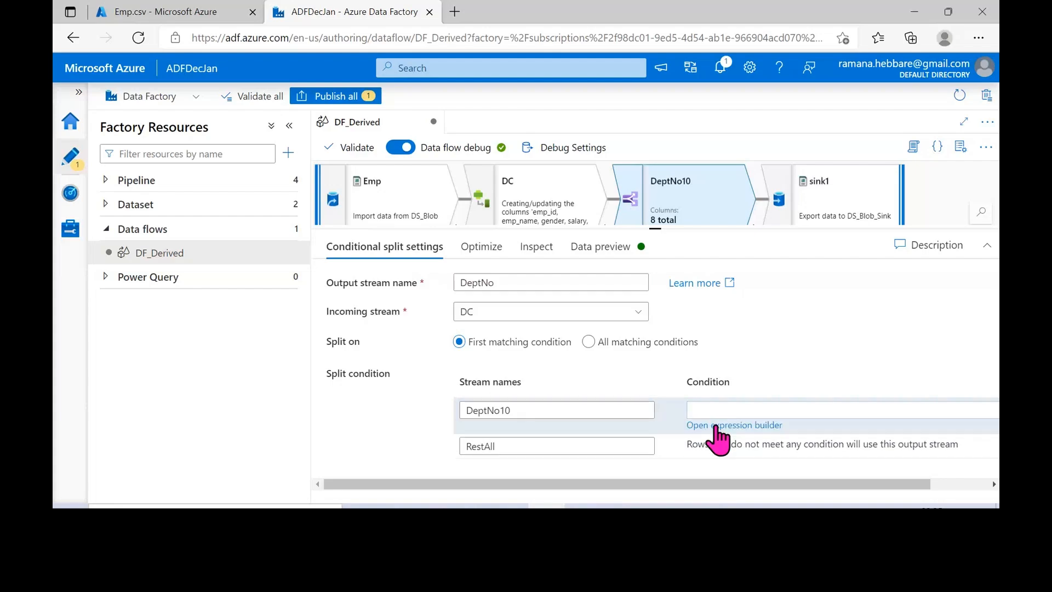
{"action": "double_click", "coordinate": [715, 426]}
{"action": "left_click_drag", "start_coordinate": [432, 270], "coordinate": [433, 320]}
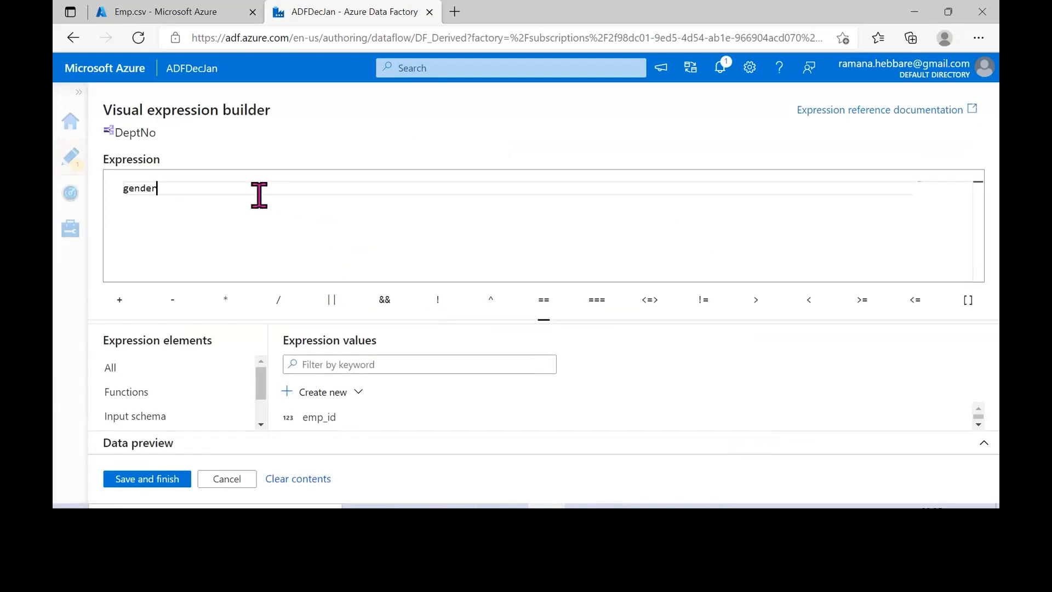
{"action": "left_click", "coordinate": [247, 471]}
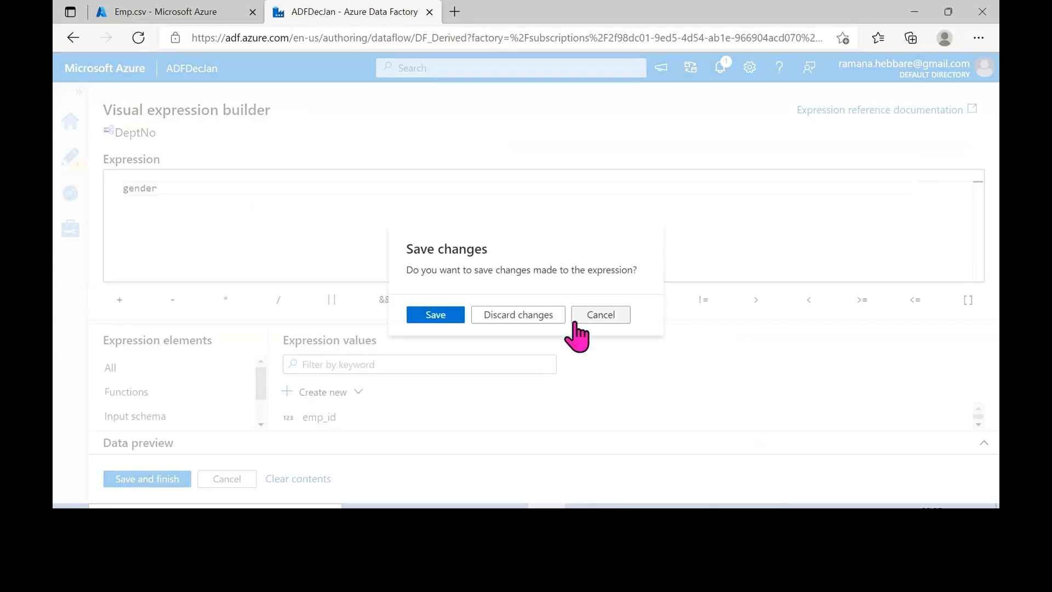
{"action": "left_click", "coordinate": [537, 316]}
Open the DeptNo10 condition in the expression builder, filter the expression values by dept and insert the dept_id column
{"action": "mouse_move", "coordinate": [763, 406]}
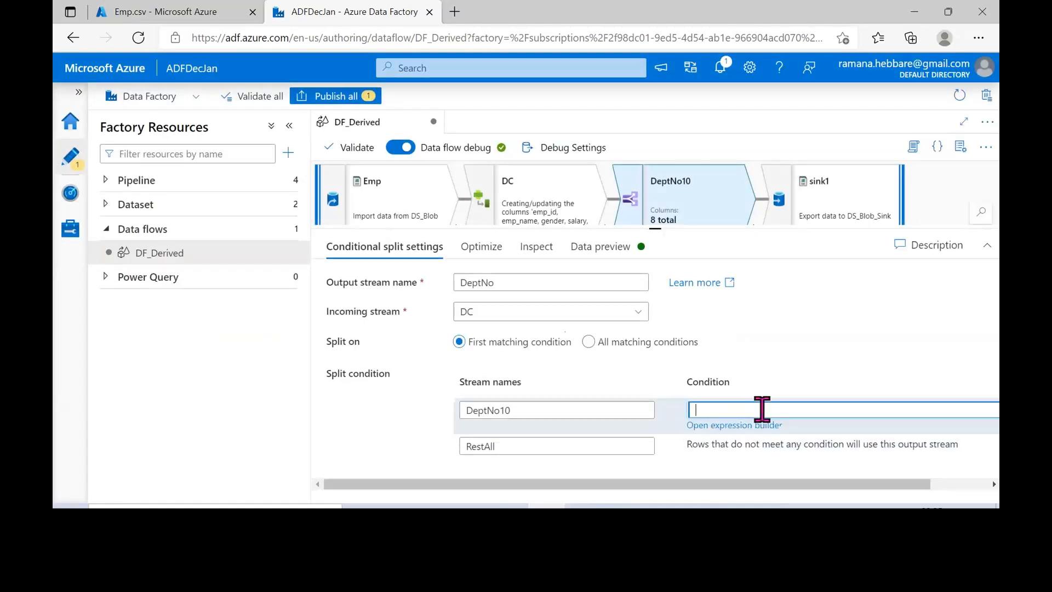
{"action": "left_click", "coordinate": [745, 426]}
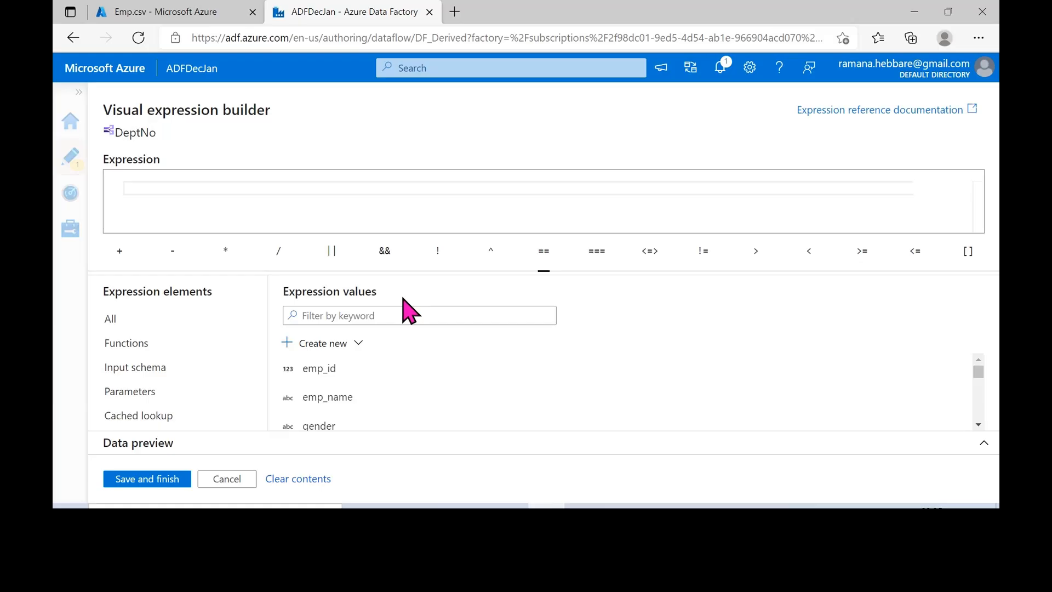
{"action": "left_click", "coordinate": [389, 314]}
{"action": "type", "text": "dept"}
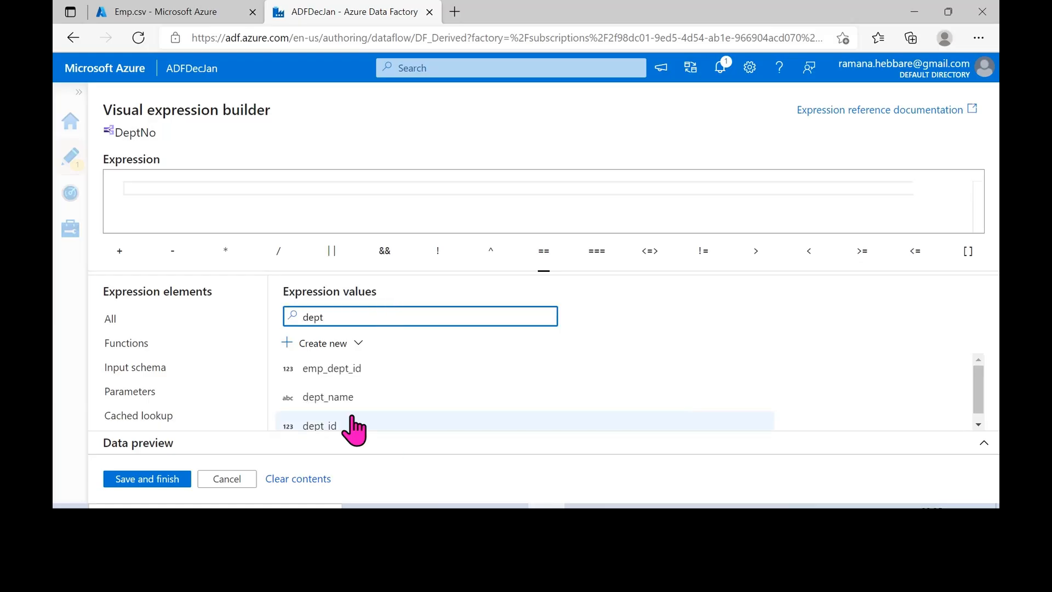
{"action": "scroll", "coordinate": [426, 394], "scroll_direction": "down", "scroll_amount": 1}
{"action": "scroll", "coordinate": [394, 383], "scroll_direction": "up", "scroll_amount": 1}
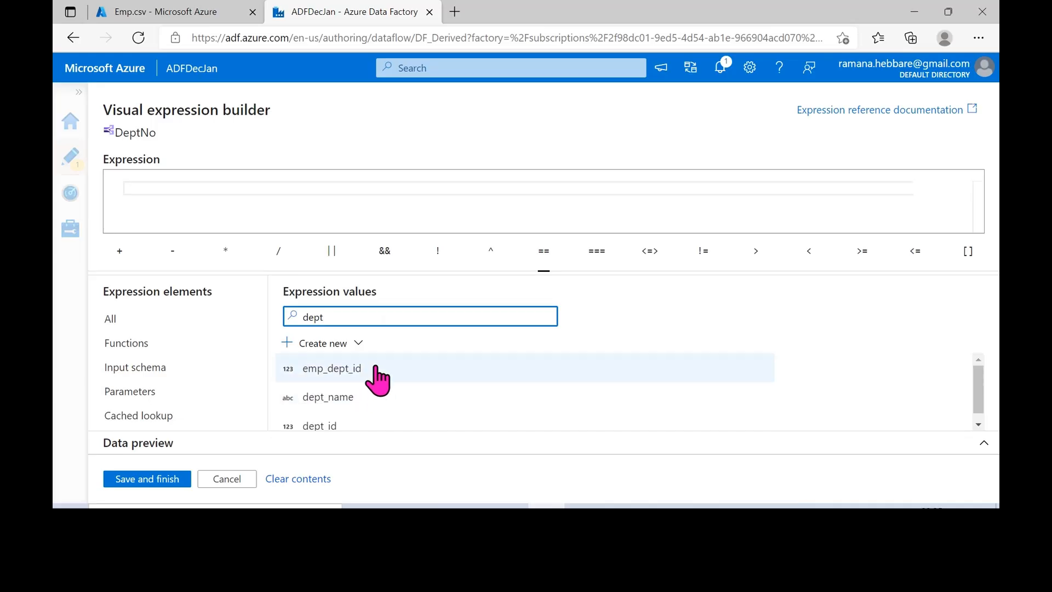
{"action": "left_click", "coordinate": [374, 426]}
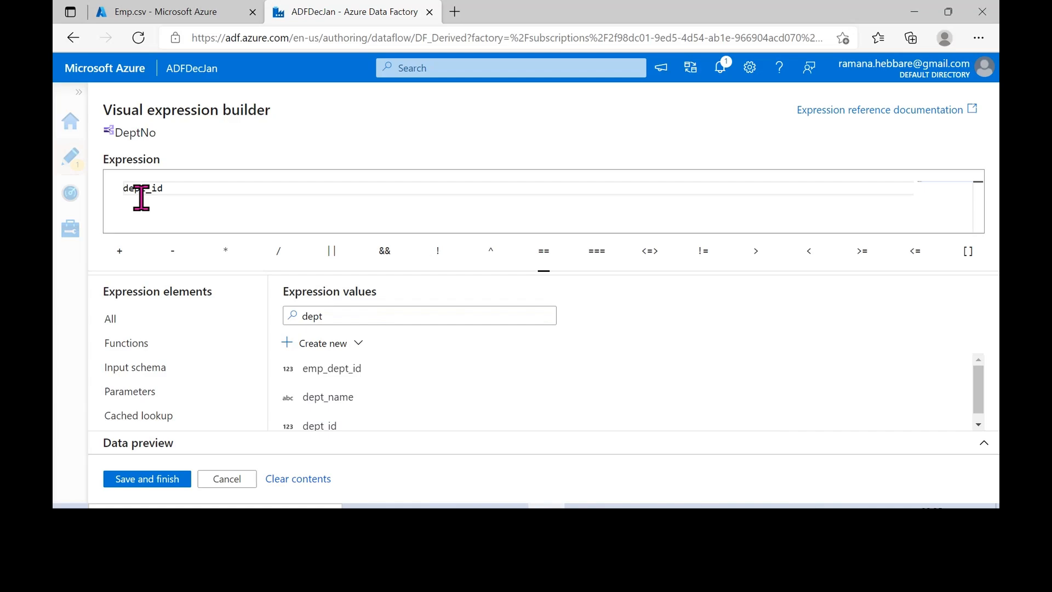
Clear the value filter and complete the expression as dept_id=='10', removing the extra text on the second line
{"action": "double_click", "coordinate": [360, 321]}
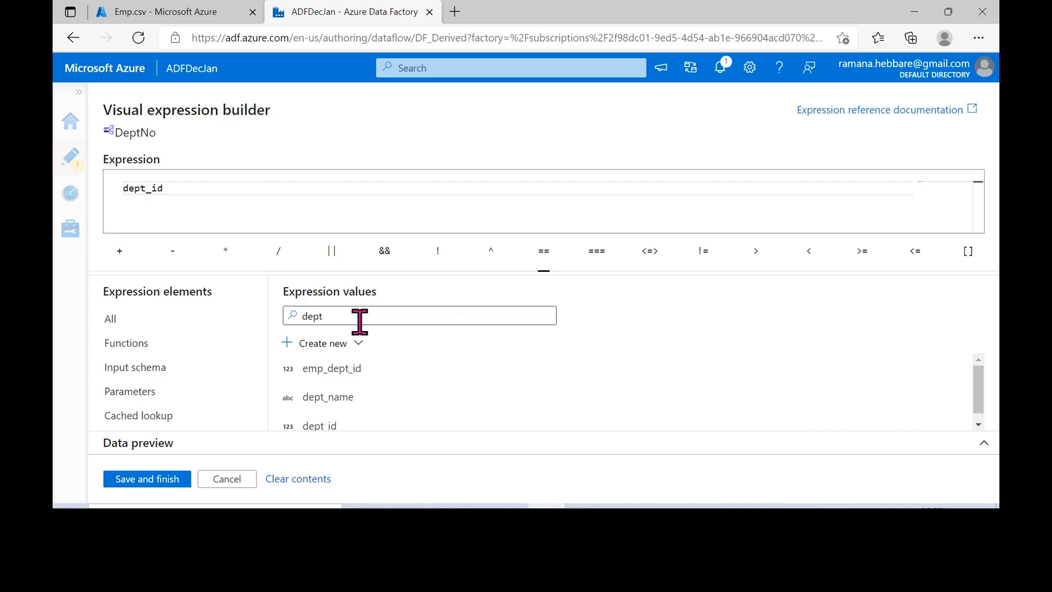
{"action": "key", "text": "BackSpace"}
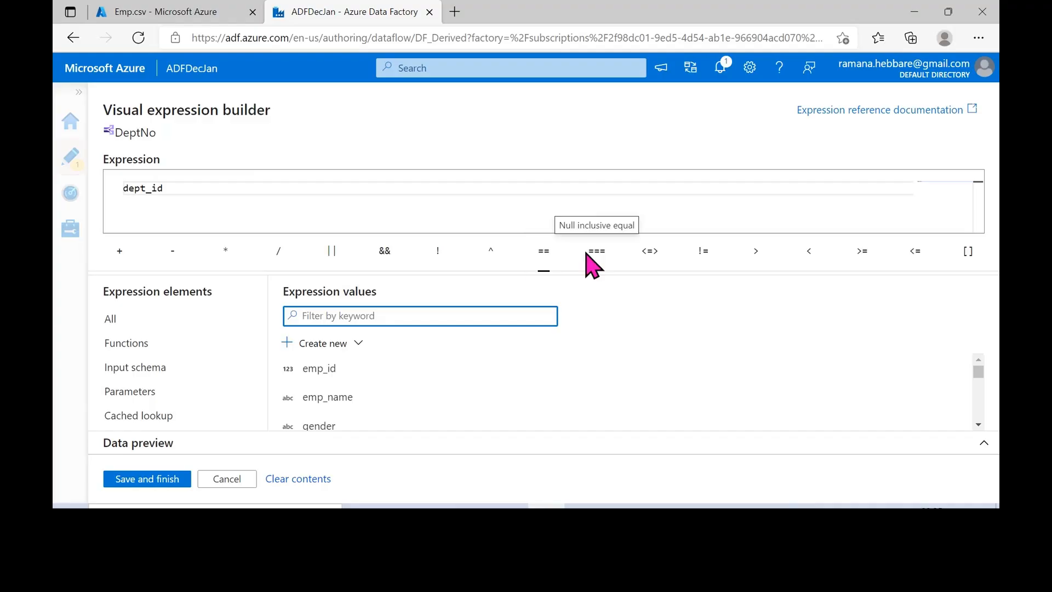
{"action": "left_click", "coordinate": [550, 253]}
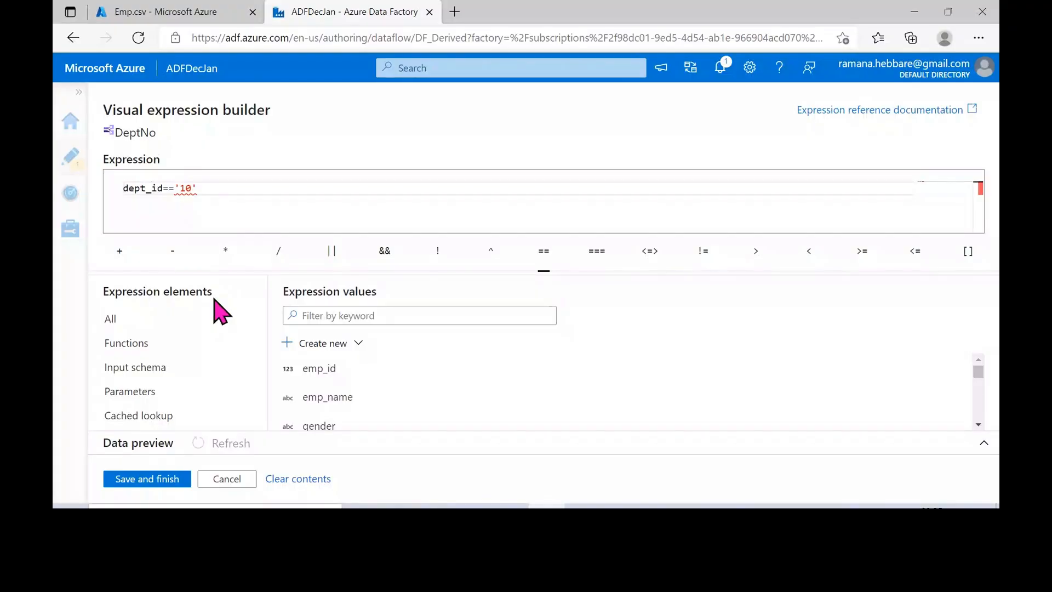
{"action": "left_click", "coordinate": [259, 218]}
{"action": "key", "text": "Return"}
{"action": "left_click", "coordinate": [701, 428]}
{"action": "left_click_drag", "start_coordinate": [197, 207], "coordinate": [103, 216]}
{"action": "key", "text": "BackSpace"}
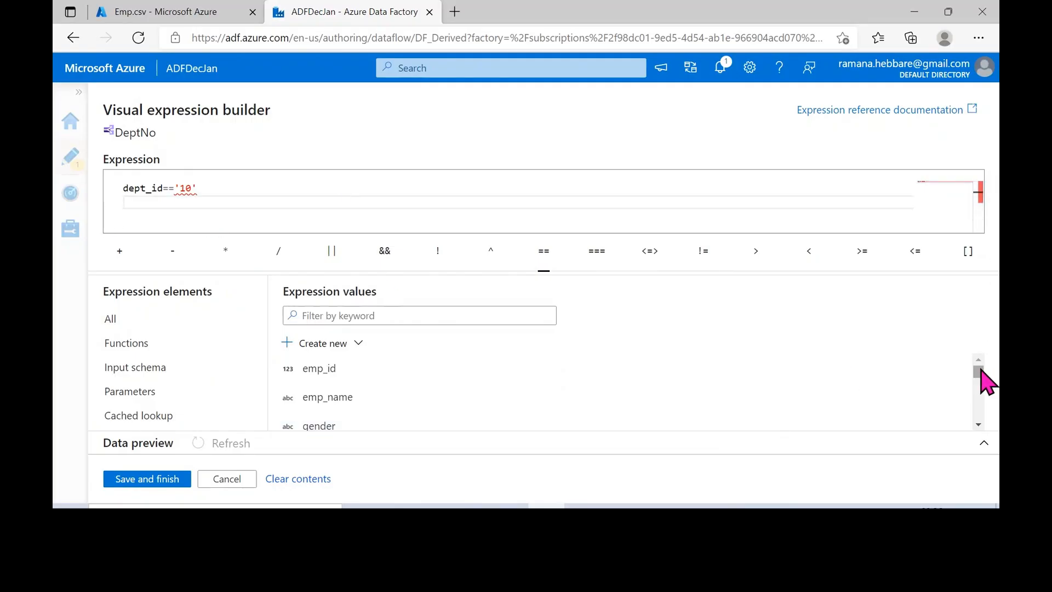
Look through the available expression values, save the expression and dismiss the browser's prompt to save form information
{"action": "scroll", "coordinate": [980, 375], "scroll_direction": "down", "scroll_amount": 2}
{"action": "left_click_drag", "start_coordinate": [568, 273], "coordinate": [568, 166]}
{"action": "left_click_drag", "start_coordinate": [139, 443], "coordinate": [225, 462]}
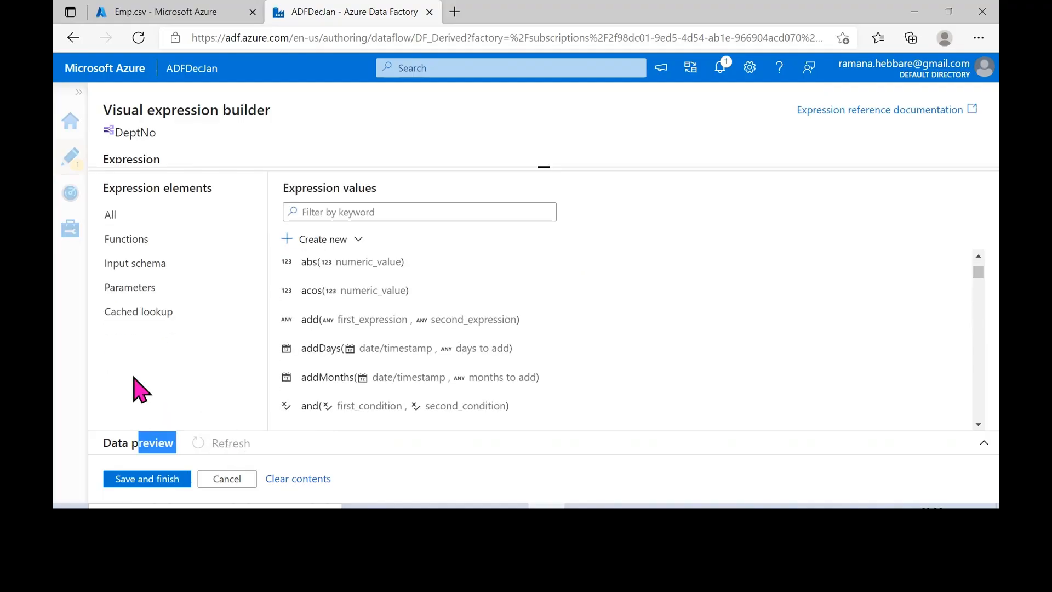
{"action": "scroll", "coordinate": [904, 318], "scroll_direction": "up", "scroll_amount": 5}
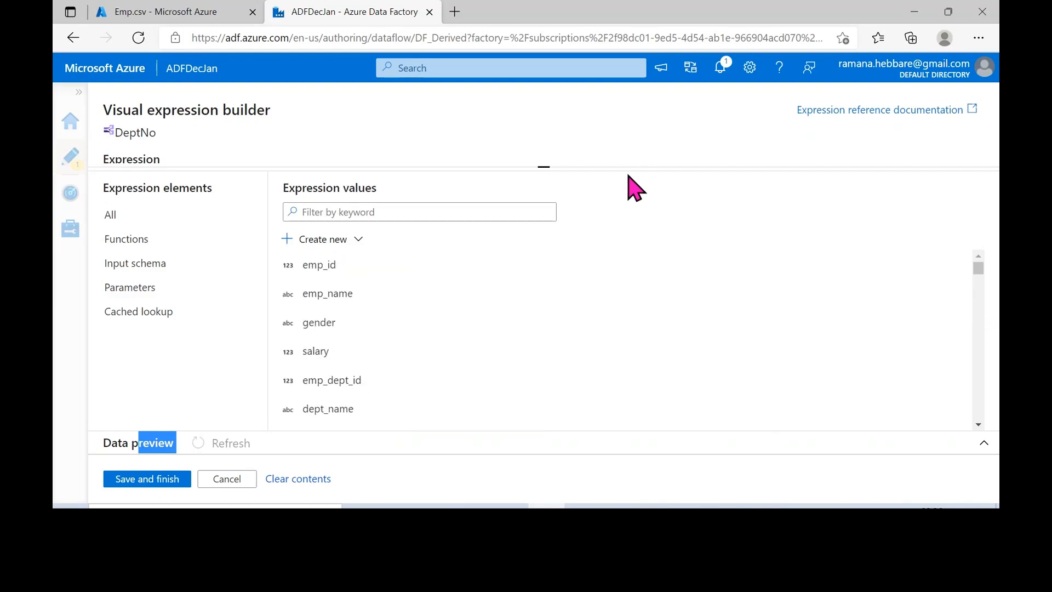
{"action": "left_click_drag", "start_coordinate": [628, 170], "coordinate": [629, 274]}
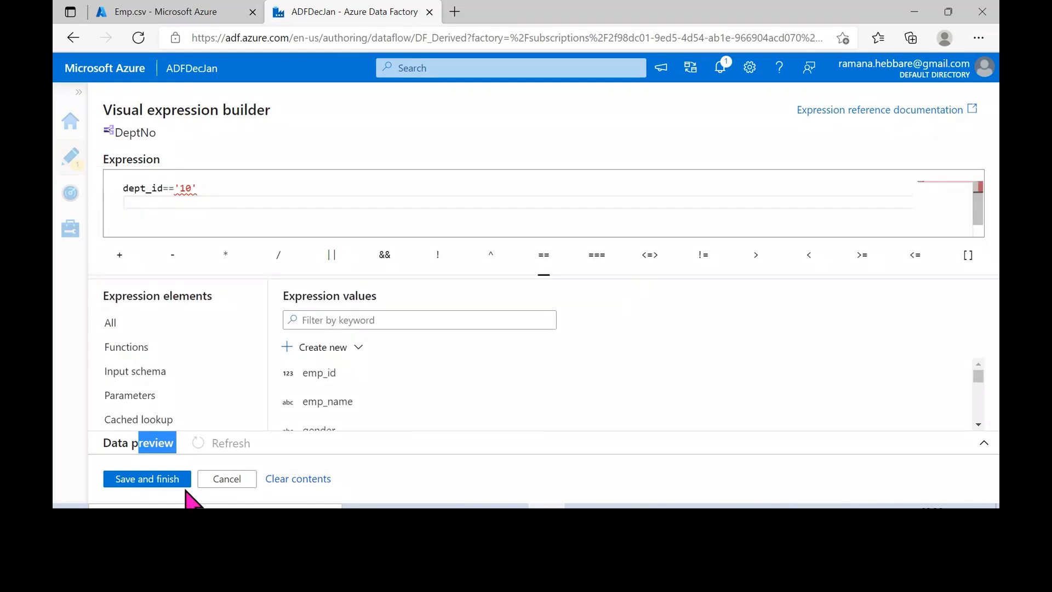
{"action": "left_click", "coordinate": [158, 479]}
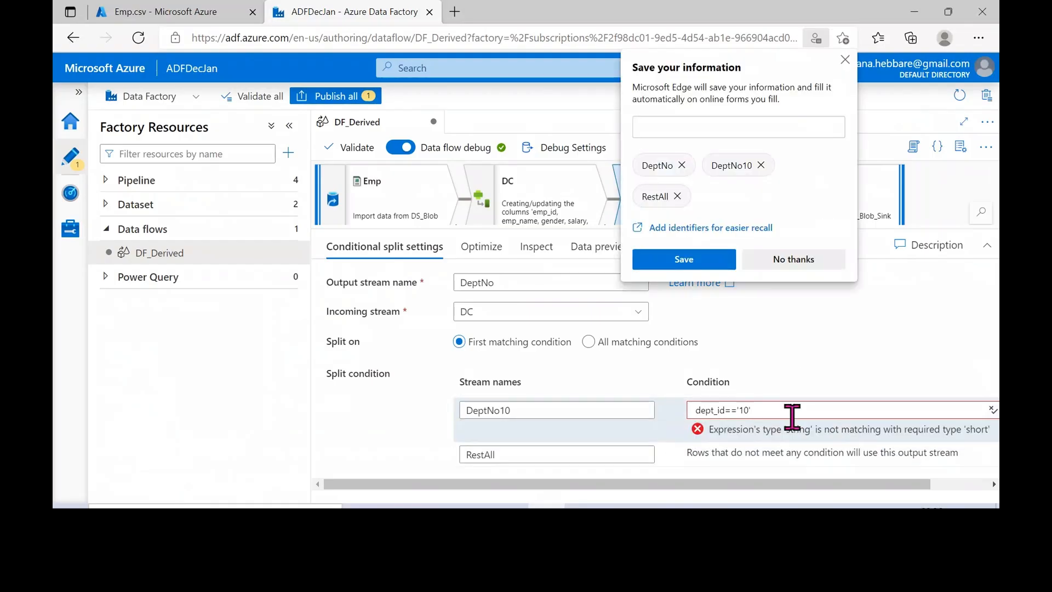
{"action": "left_click", "coordinate": [844, 56]}
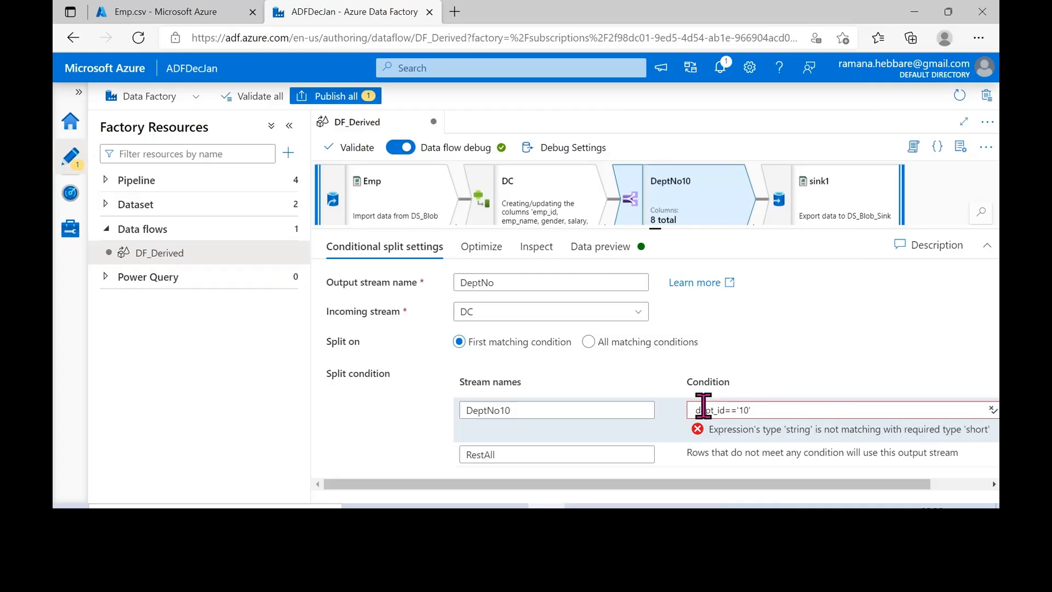
Examine the DeptNo10 condition and check the column data types in the Emp source's projection
{"action": "left_click", "coordinate": [749, 409]}
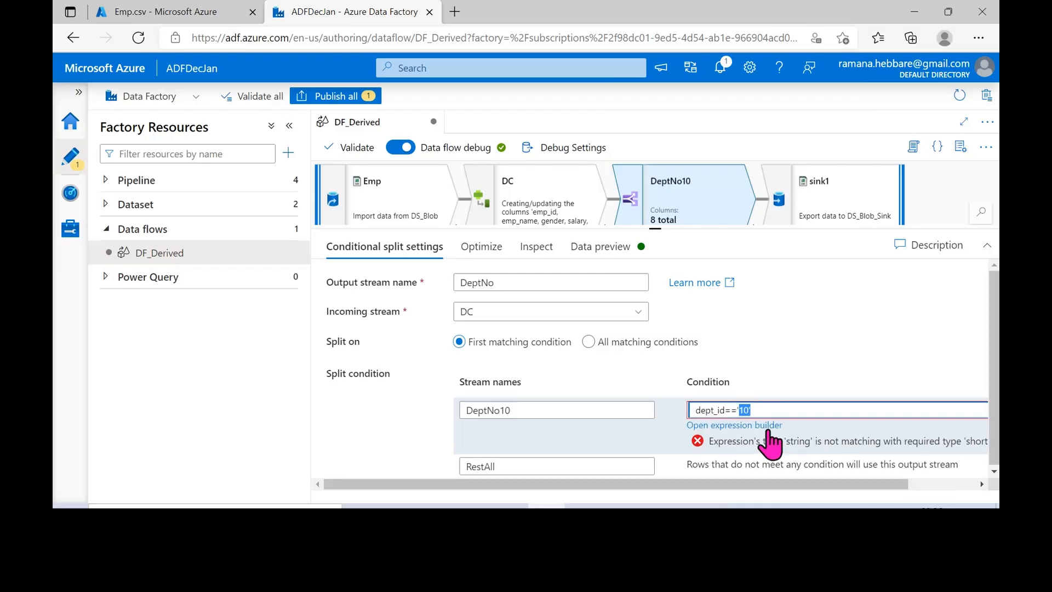
{"action": "left_click", "coordinate": [799, 438]}
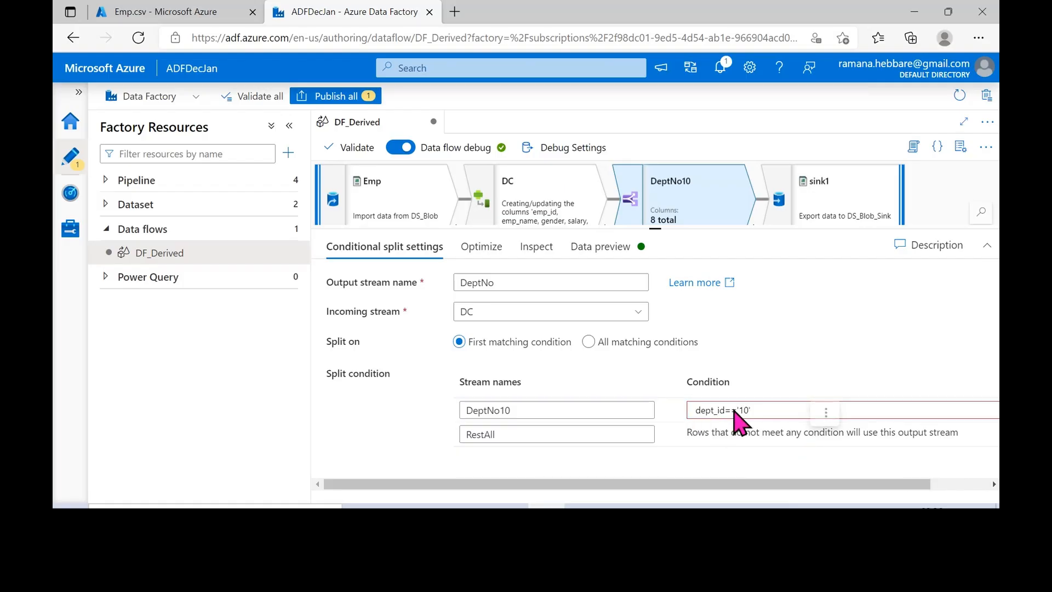
{"action": "left_click", "coordinate": [734, 411]}
{"action": "left_click", "coordinate": [797, 443]}
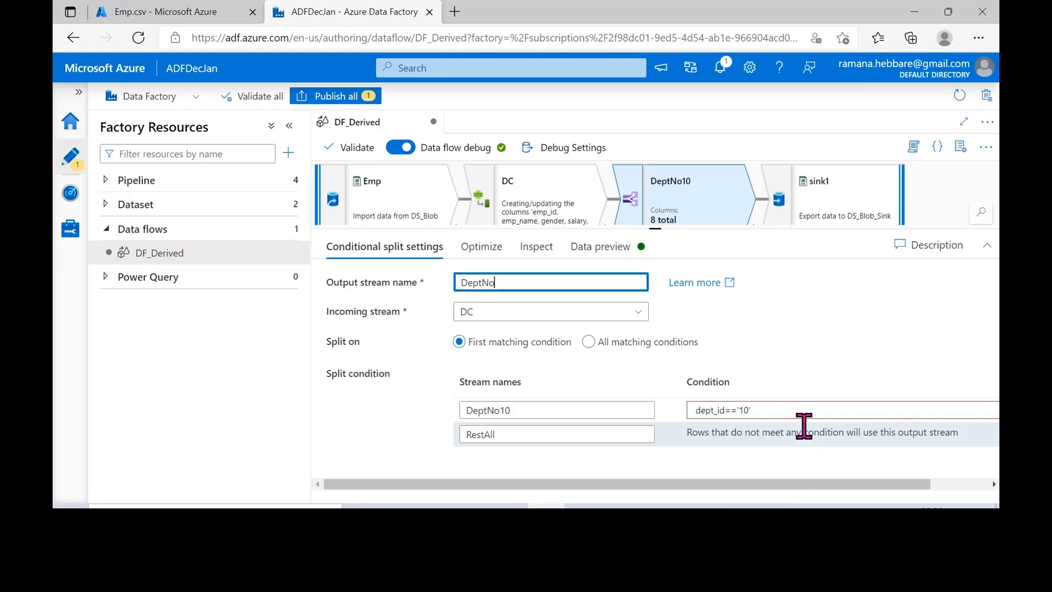
{"action": "left_click", "coordinate": [388, 205]}
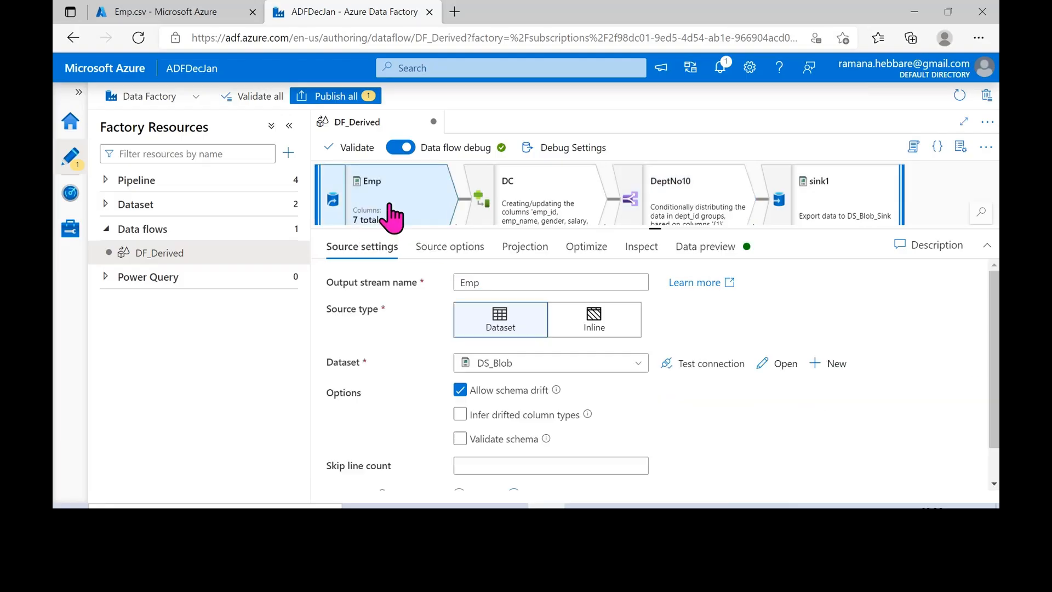
{"action": "left_click", "coordinate": [524, 246]}
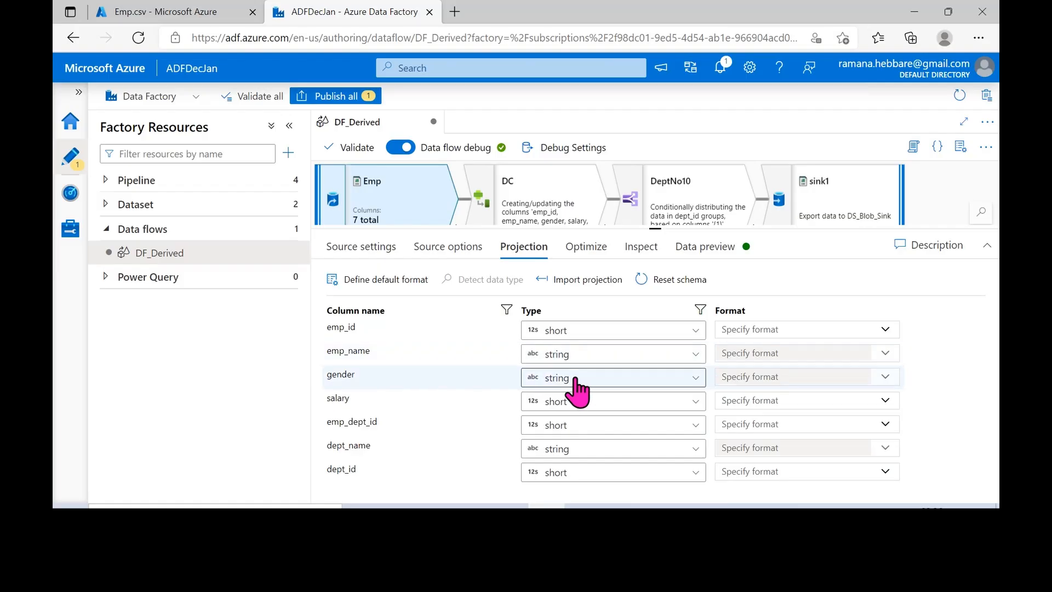
Remove the quotes around 10 in the DeptNo10 condition so that it reads dept_id==10
{"action": "left_click", "coordinate": [676, 207]}
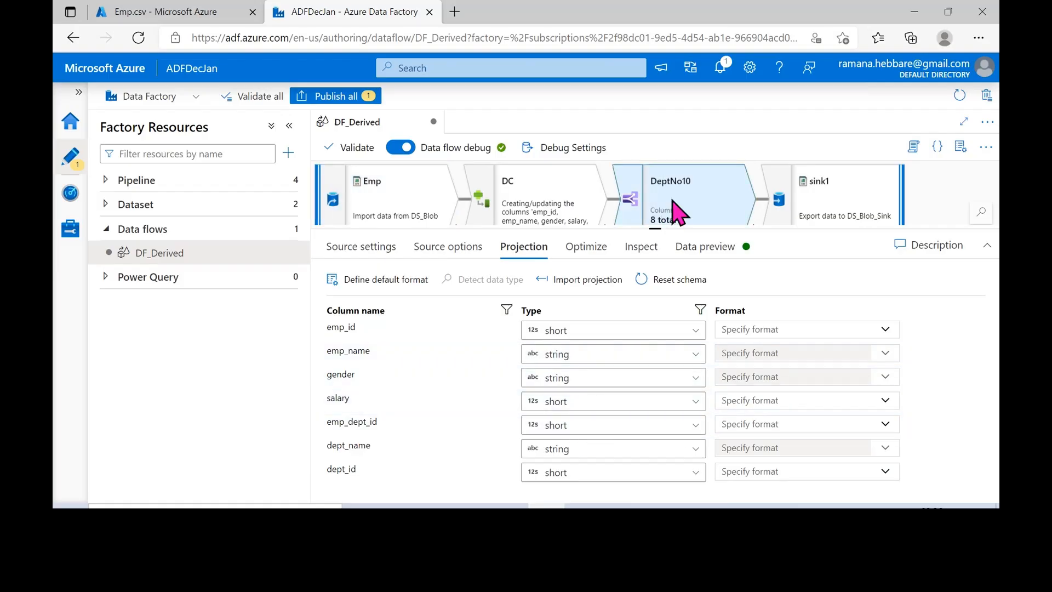
{"action": "left_click", "coordinate": [768, 411]}
{"action": "key", "text": "BackSpace"}
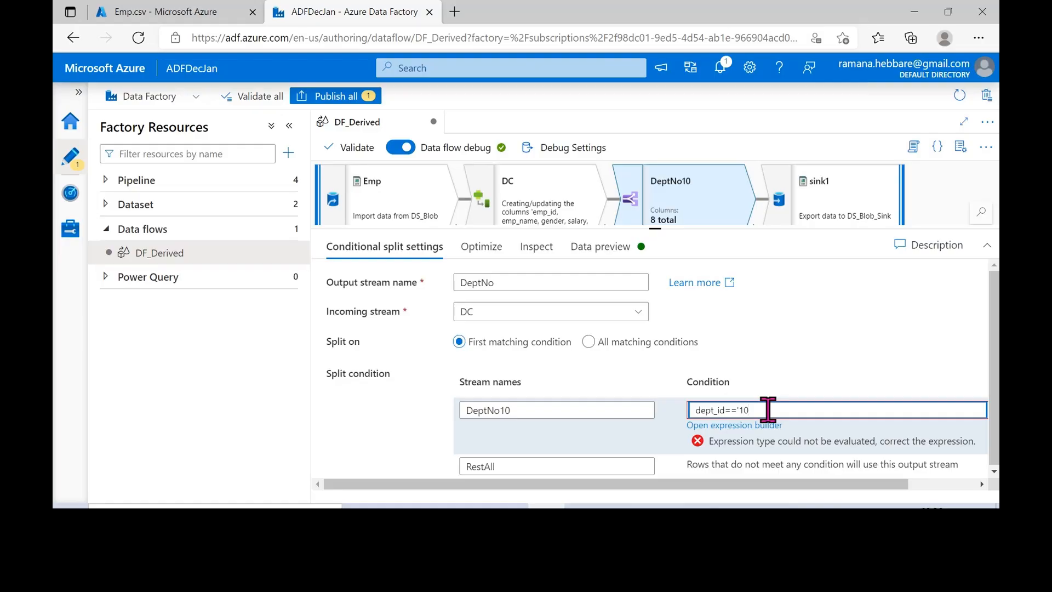
{"action": "key", "text": "Left"}
{"action": "key", "text": "Left"}
{"action": "key", "text": "BackSpace"}
{"action": "left_click", "coordinate": [837, 328]}
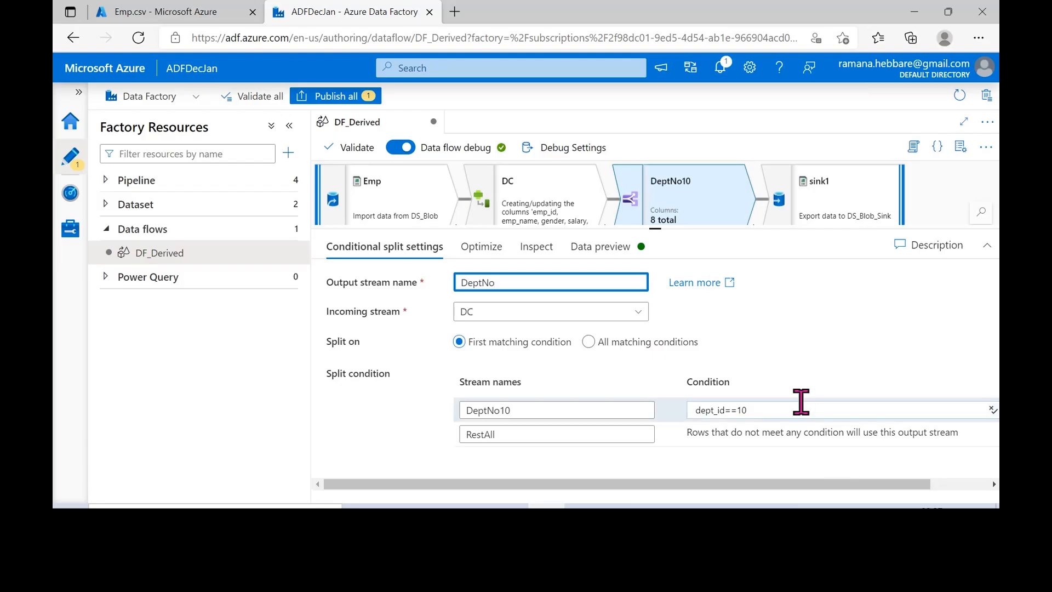
{"action": "left_click", "coordinate": [769, 411]}
{"action": "left_click", "coordinate": [562, 450]}
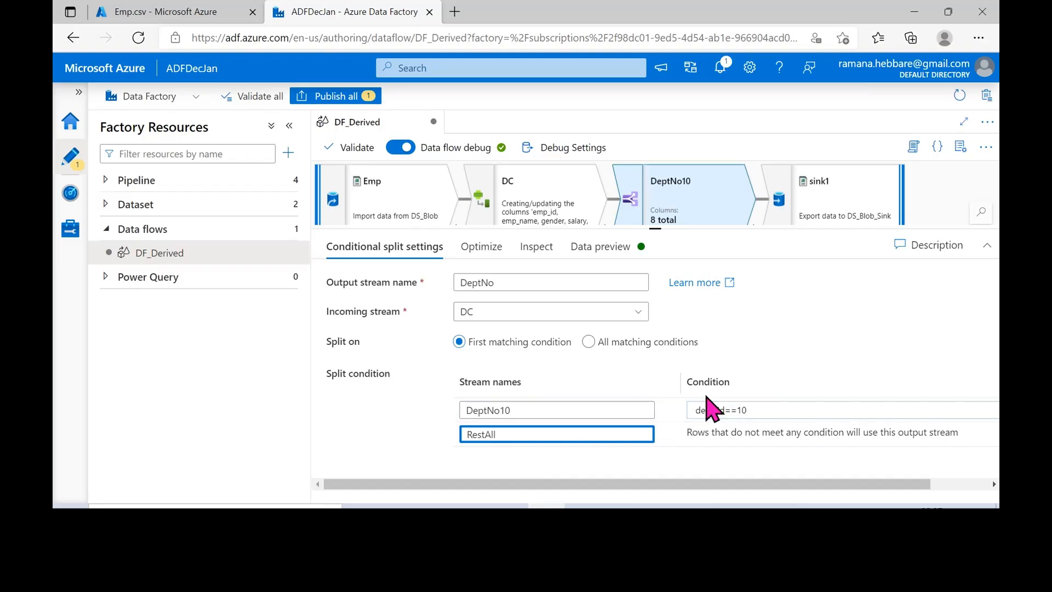
{"action": "double_click", "coordinate": [528, 436]}
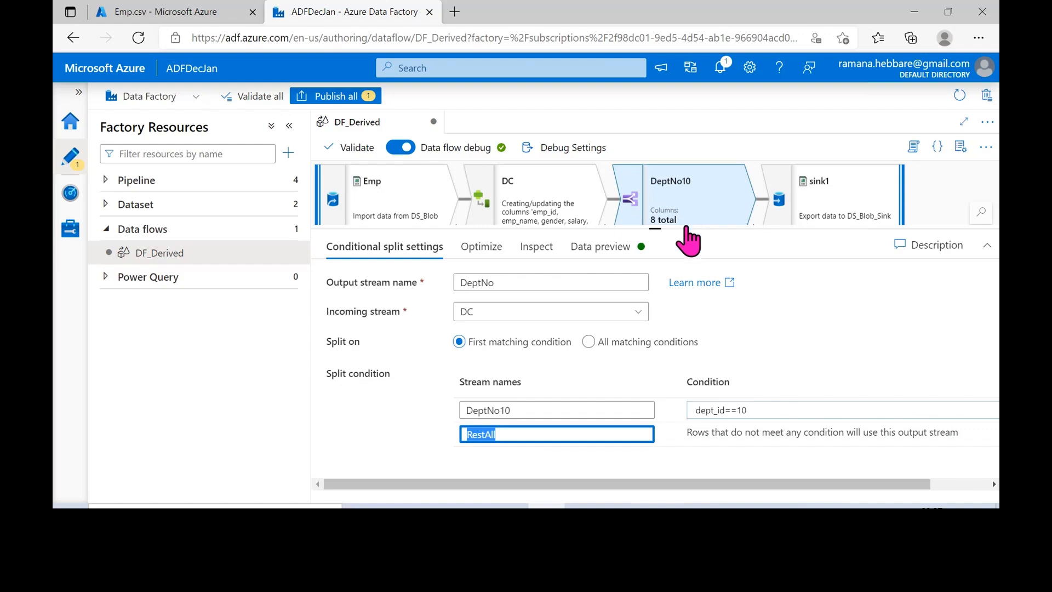
Inspect the conditional split's columns and refresh the data preview for the DeptNo10 stream
{"action": "left_click", "coordinate": [477, 249]}
{"action": "left_click", "coordinate": [536, 249]}
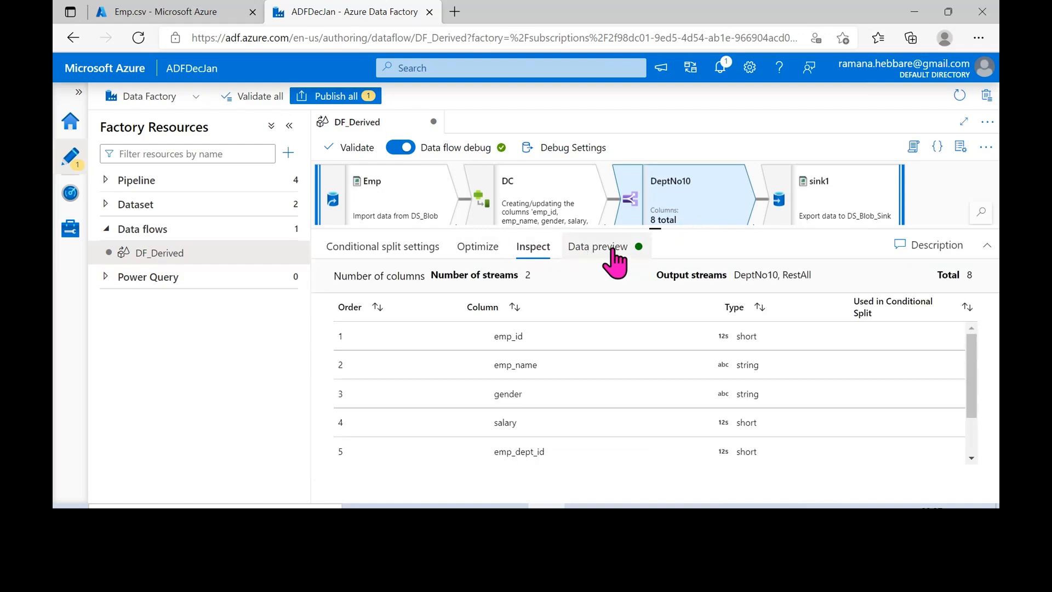
{"action": "left_click", "coordinate": [612, 249]}
{"action": "left_click", "coordinate": [343, 306]}
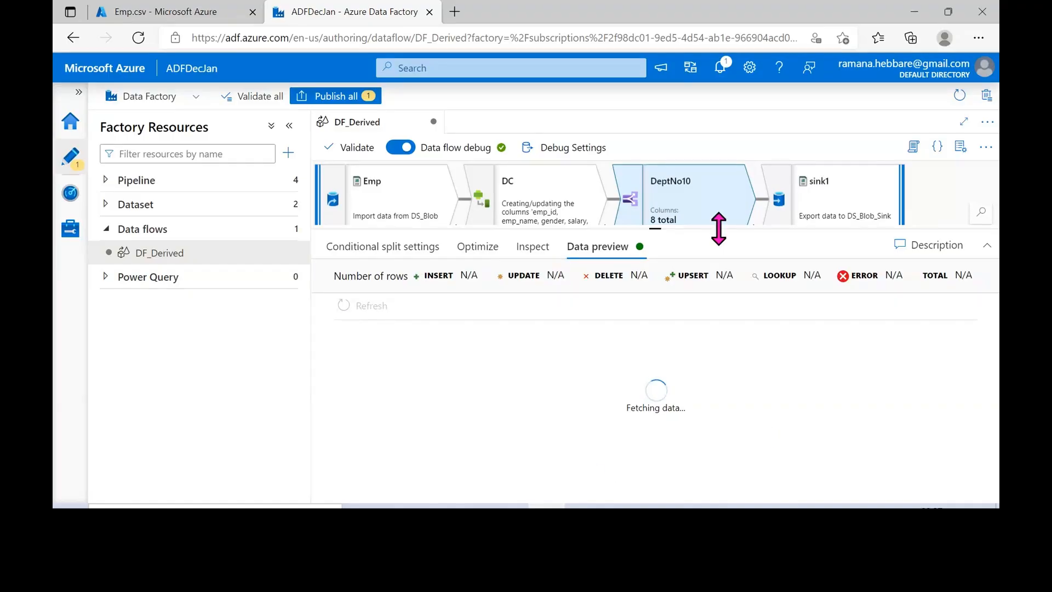
Select the RestAll stream to review its split settings, and return to the data preview of DeptNo10
{"action": "left_click_drag", "start_coordinate": [718, 229], "coordinate": [734, 366]}
{"action": "left_click", "coordinate": [706, 301]}
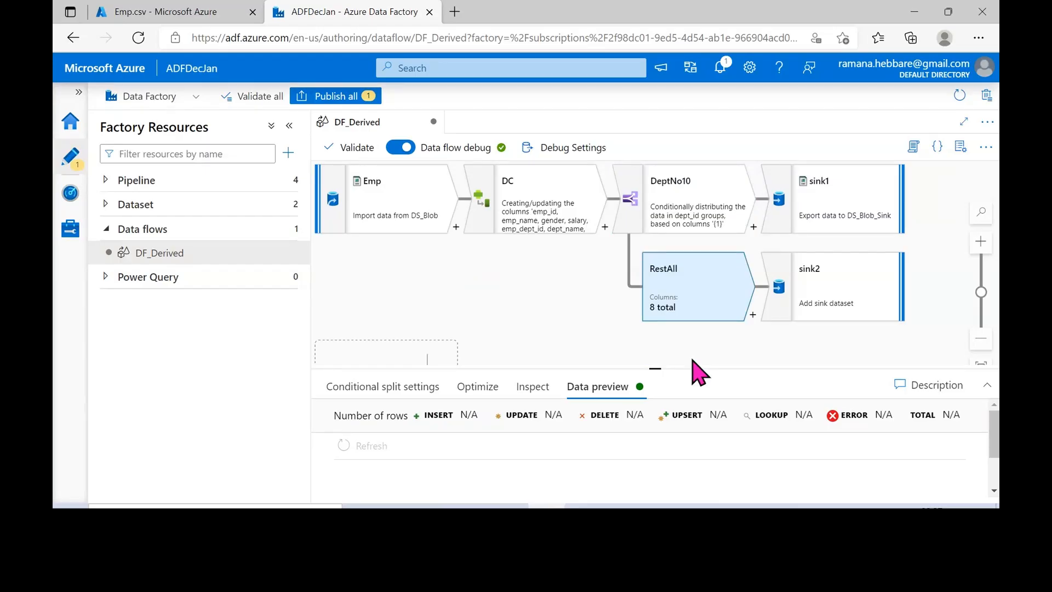
{"action": "left_click_drag", "start_coordinate": [687, 366], "coordinate": [695, 313]}
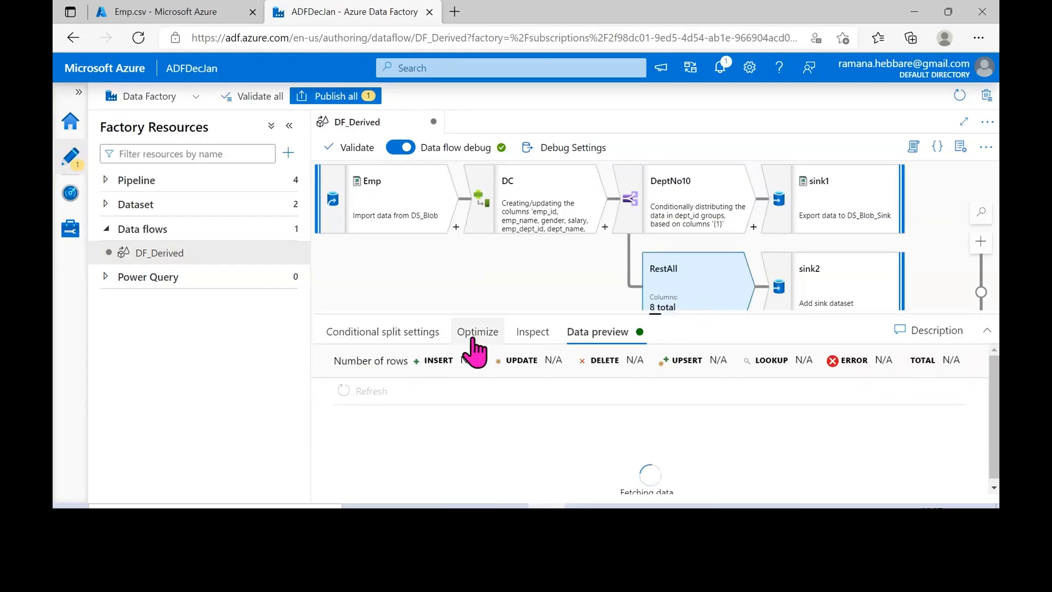
{"action": "left_click", "coordinate": [400, 333]}
{"action": "scroll", "coordinate": [638, 424], "scroll_direction": "down", "scroll_amount": 1}
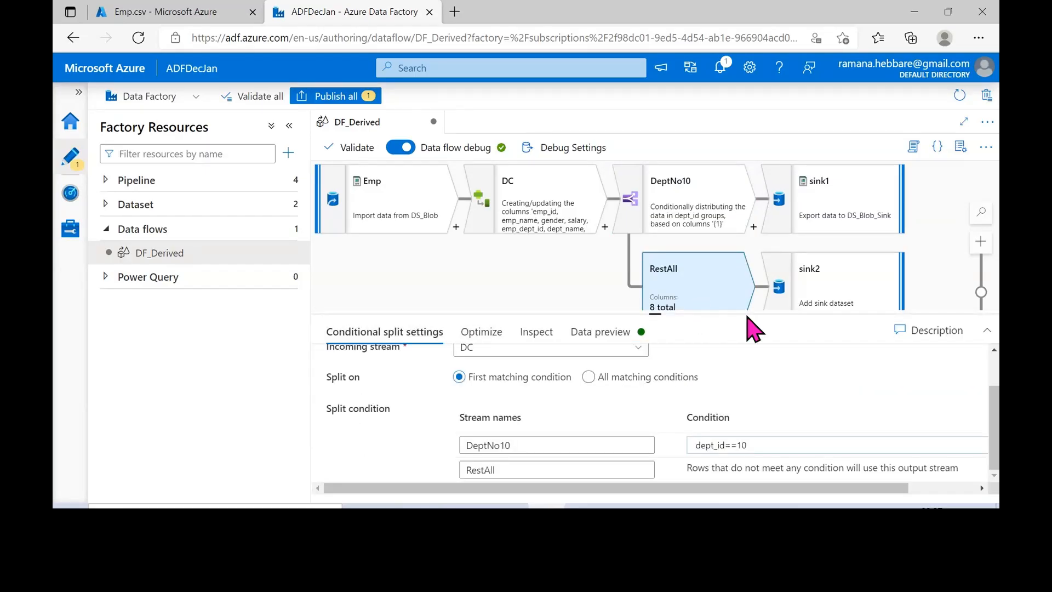
{"action": "left_click", "coordinate": [692, 229]}
{"action": "left_click", "coordinate": [604, 329]}
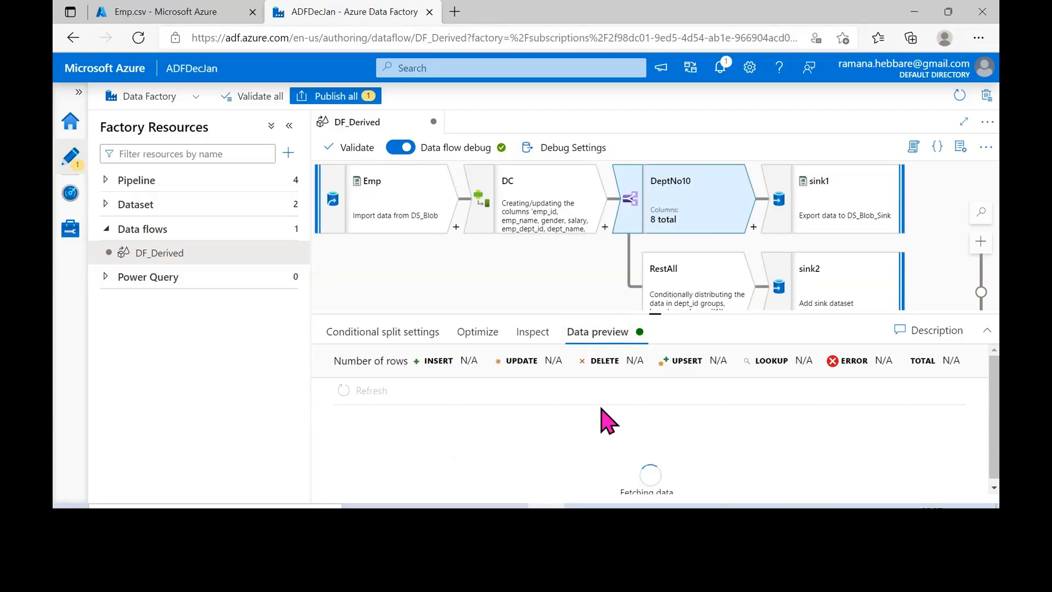
Assign the DS_Blob_Sink dataset to sink2, which receives the RestAll stream
{"action": "left_click", "coordinate": [838, 288]}
{"action": "left_click_drag", "start_coordinate": [519, 312], "coordinate": [533, 226]}
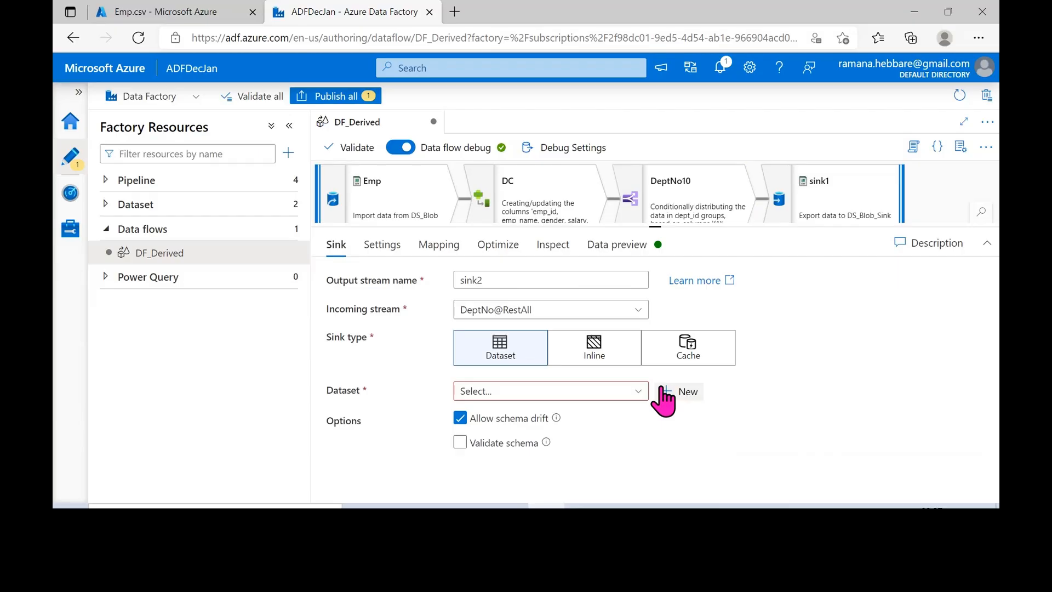
{"action": "left_click", "coordinate": [639, 393]}
{"action": "left_click", "coordinate": [572, 463]}
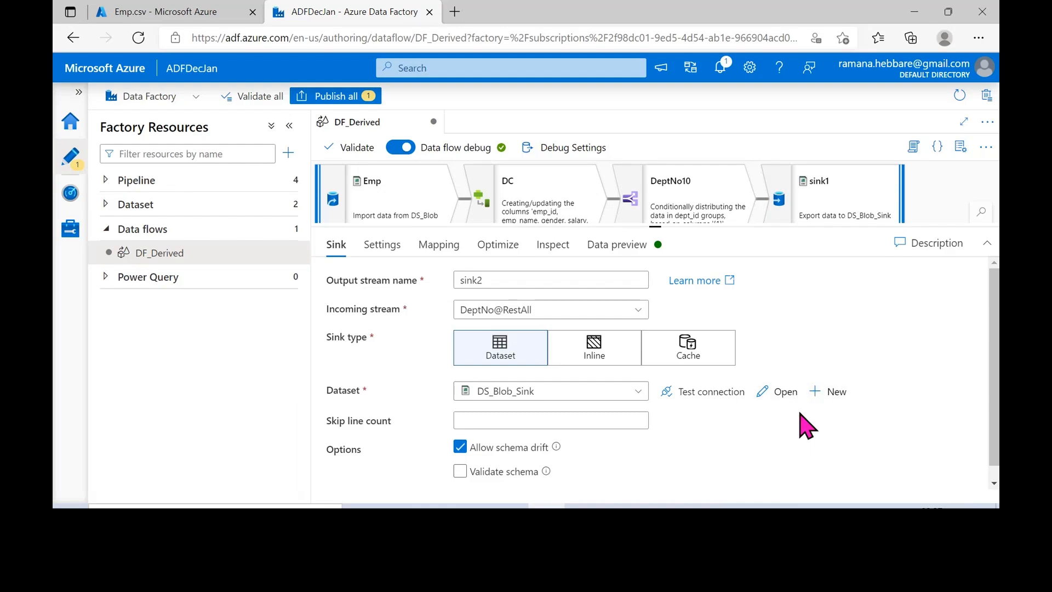
Open the DS_Blob_Sink dataset to check its output file path, and return to the DF_Derived data flow
{"action": "left_click", "coordinate": [776, 392]}
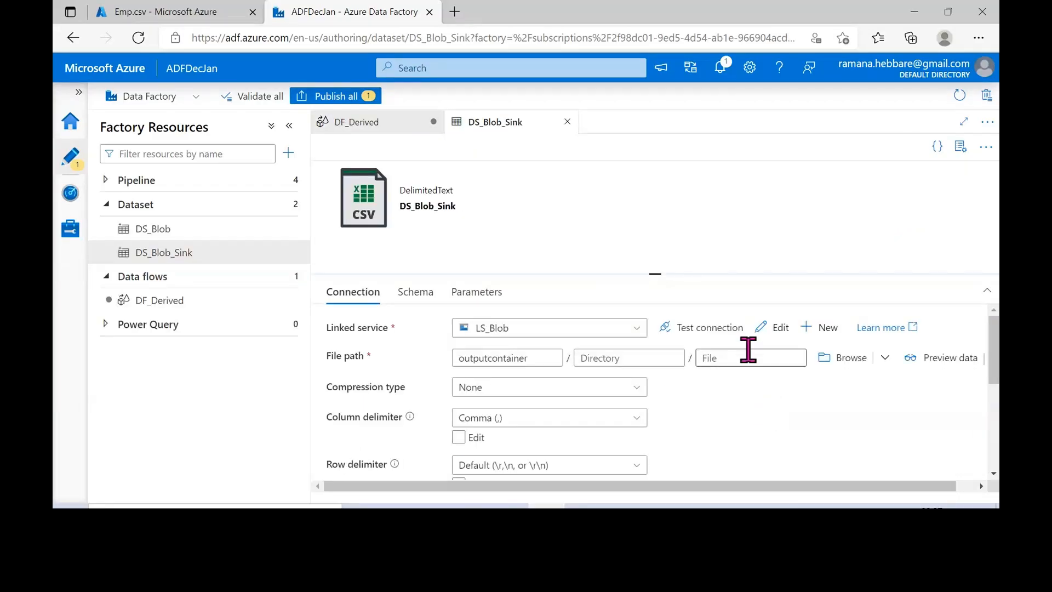
{"action": "left_click", "coordinate": [386, 127]}
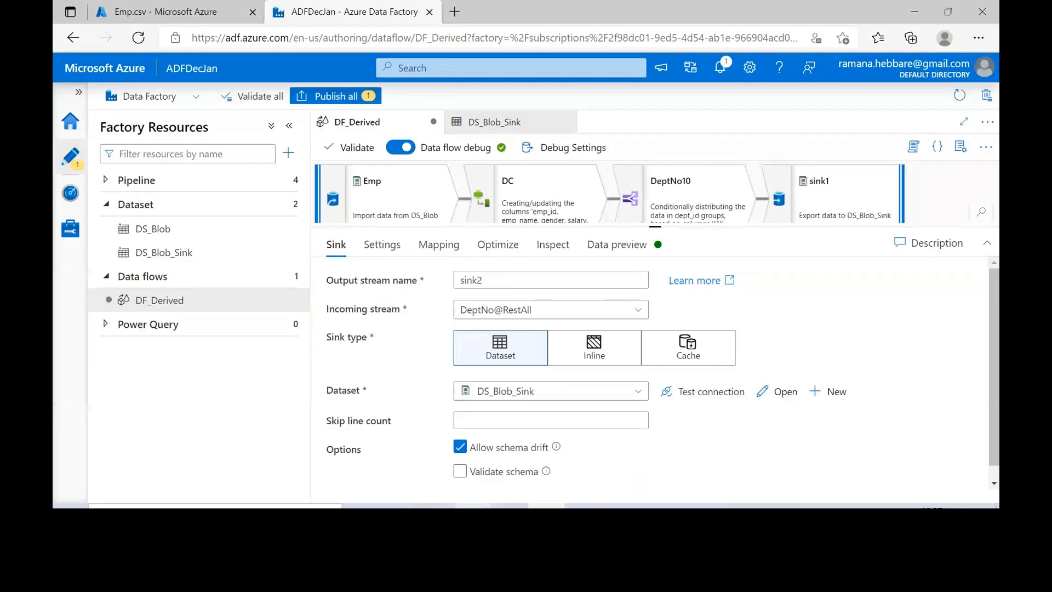
Switch to the Skype call to check its participant list, and return to Azure Data Factory
{"action": "left_click", "coordinate": [473, 507]}
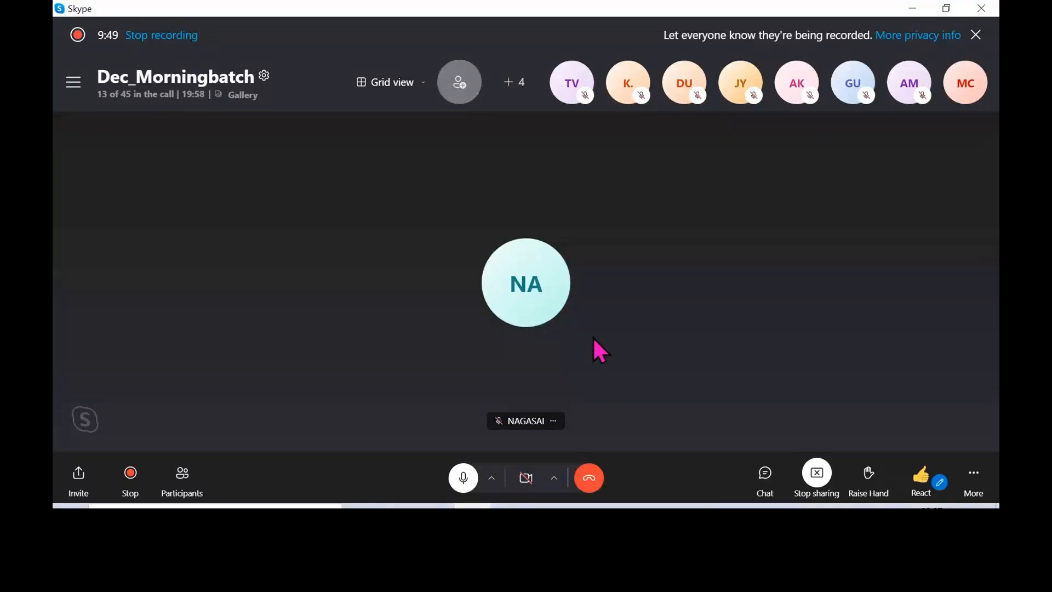
{"action": "left_click", "coordinate": [182, 474]}
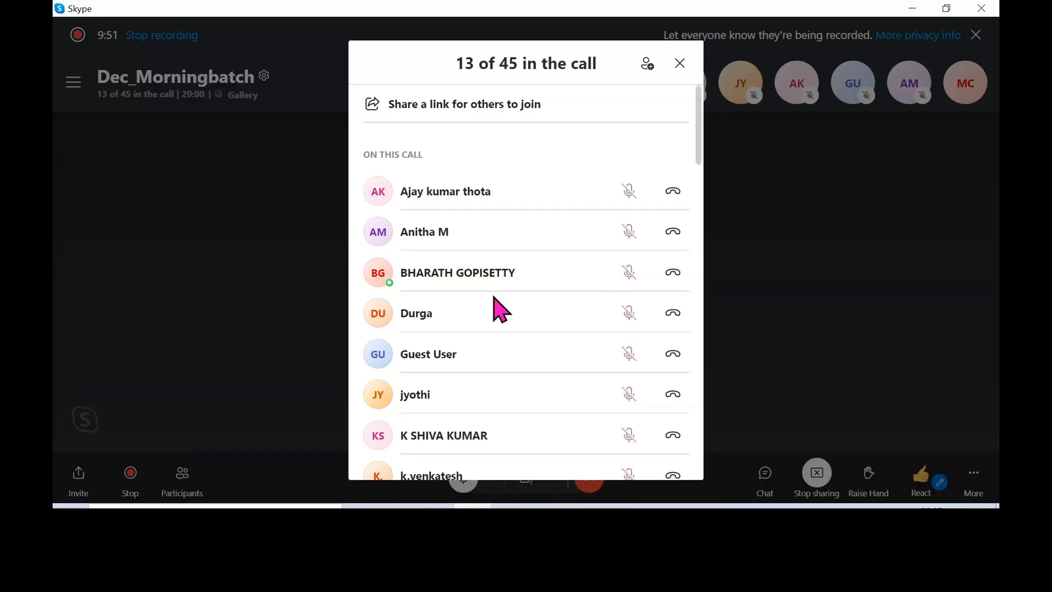
{"action": "scroll", "coordinate": [494, 298], "scroll_direction": "down", "scroll_amount": 5}
{"action": "scroll", "coordinate": [494, 298], "scroll_direction": "up", "scroll_amount": 5}
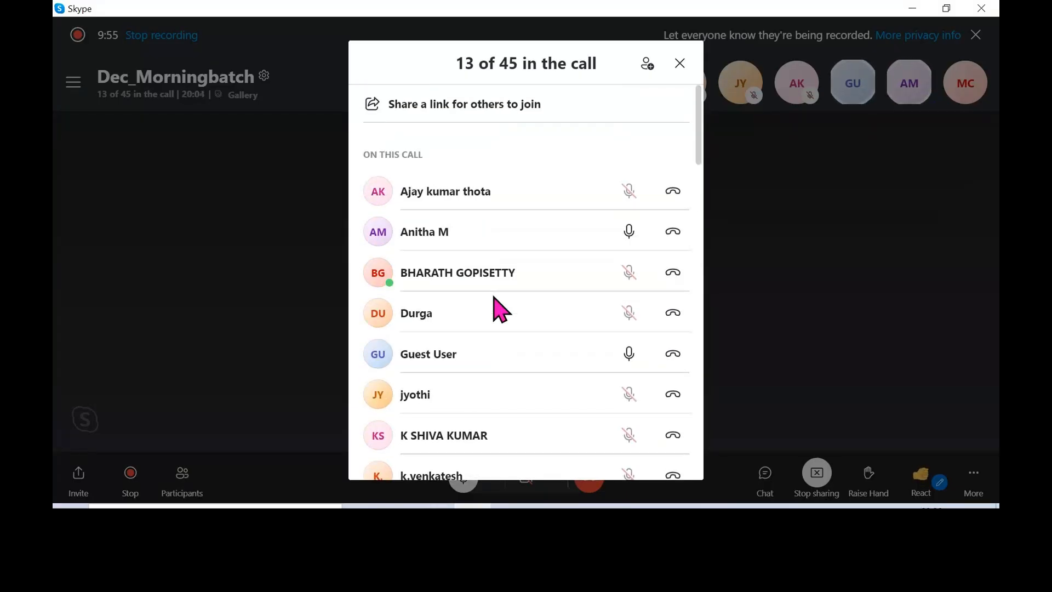
{"action": "left_click", "coordinate": [879, 287]}
{"action": "left_click", "coordinate": [903, 4]}
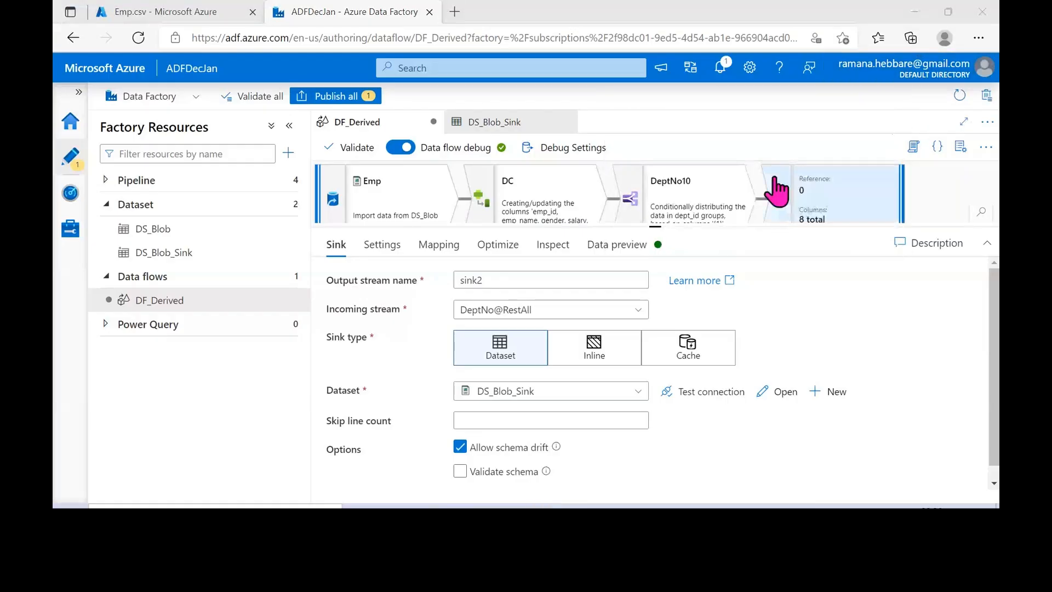
Examine all columns of the DeptNo10 stream's data preview, from emp_id through dept_id and Date, with the resources pane collapsed
{"action": "left_click", "coordinate": [761, 234]}
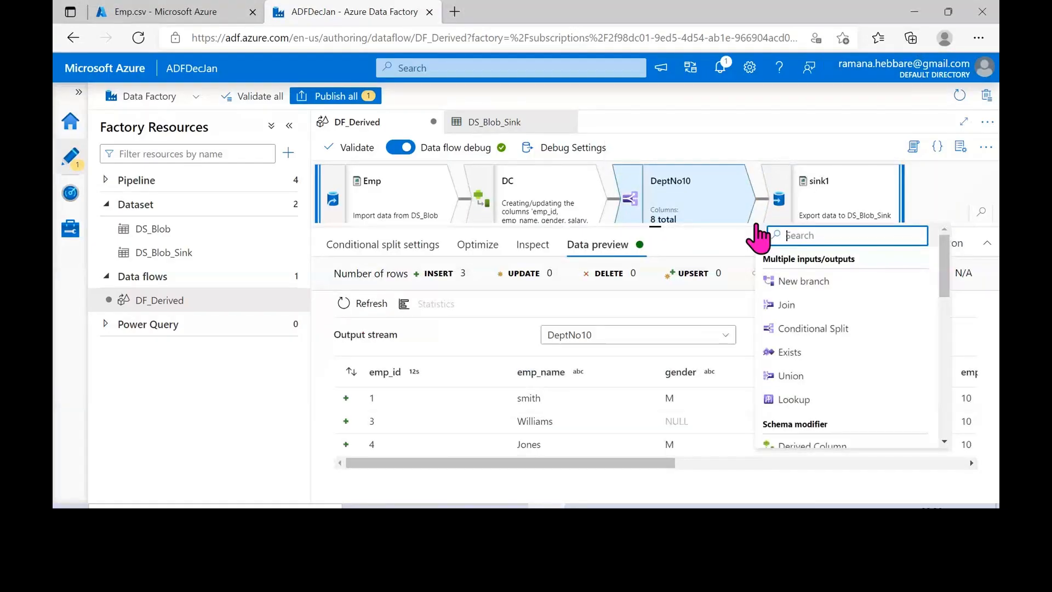
{"action": "left_click", "coordinate": [937, 200]}
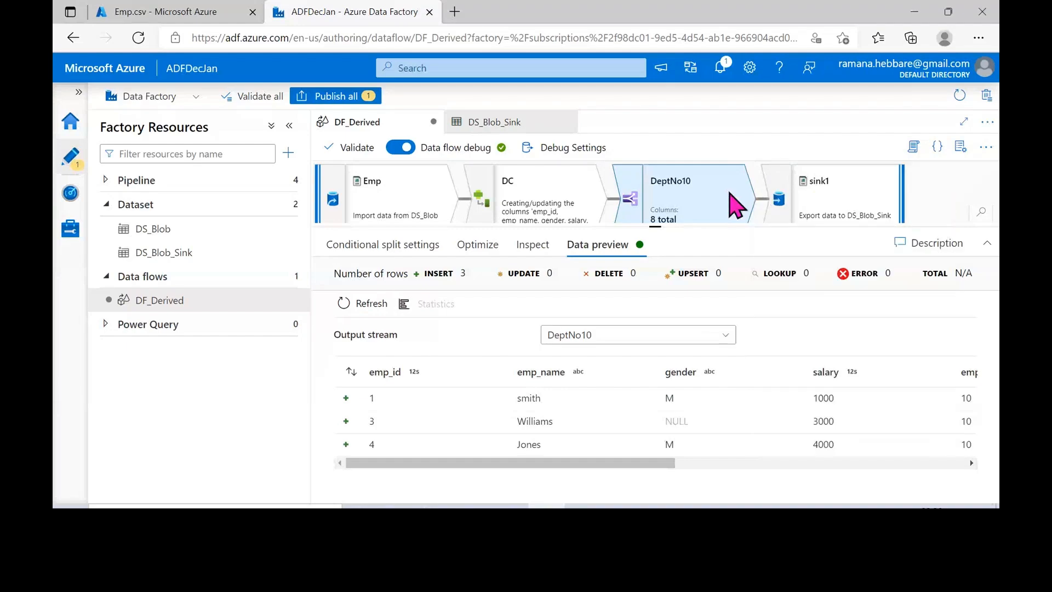
{"action": "left_click_drag", "start_coordinate": [531, 462], "coordinate": [577, 462]}
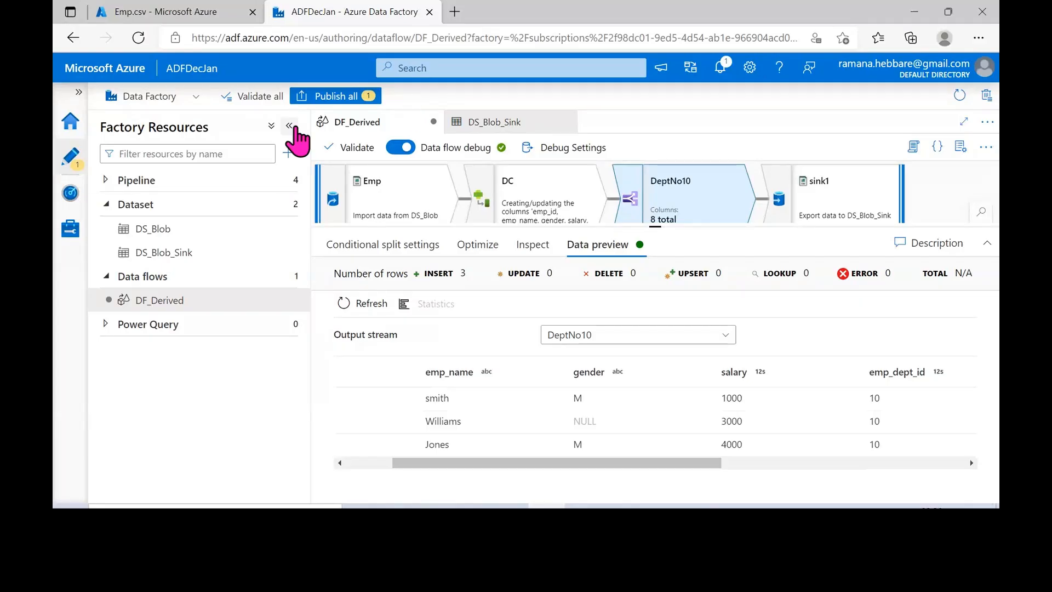
{"action": "left_click", "coordinate": [289, 125]}
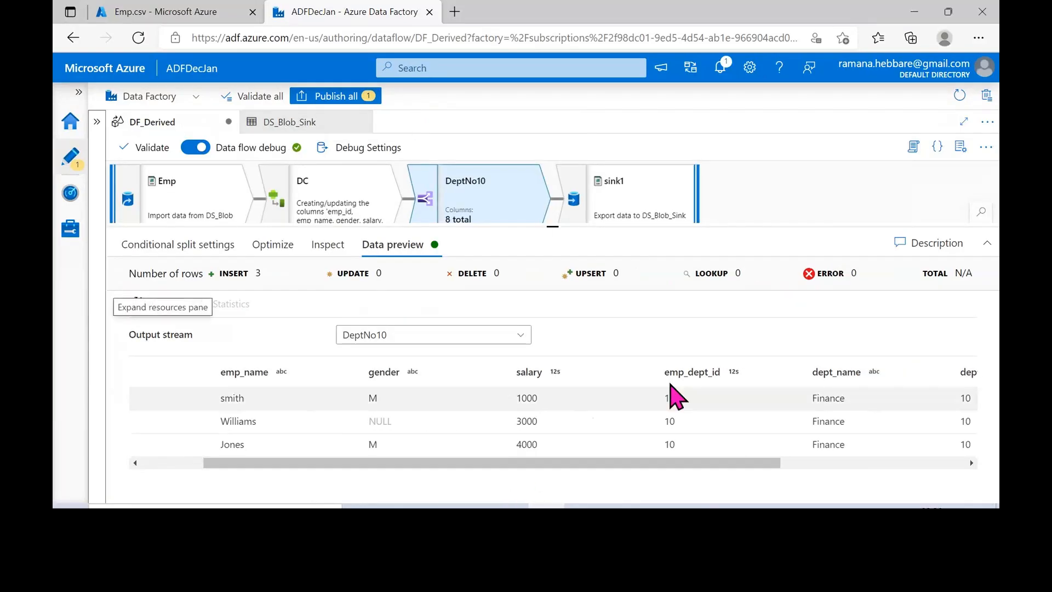
{"action": "left_click_drag", "start_coordinate": [408, 462], "coordinate": [310, 460]}
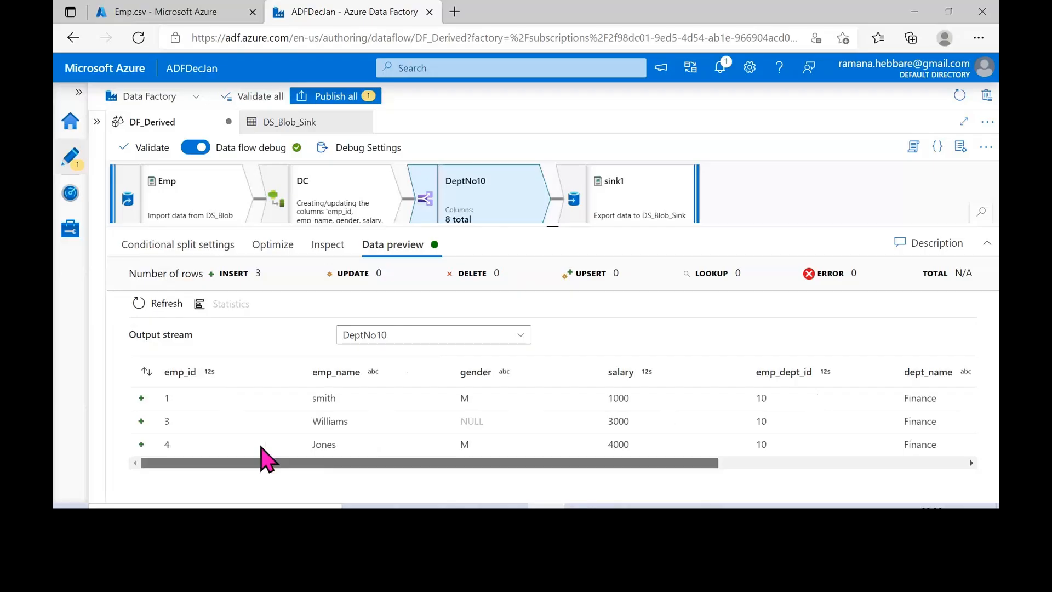
{"action": "left_click_drag", "start_coordinate": [260, 466], "coordinate": [338, 460]}
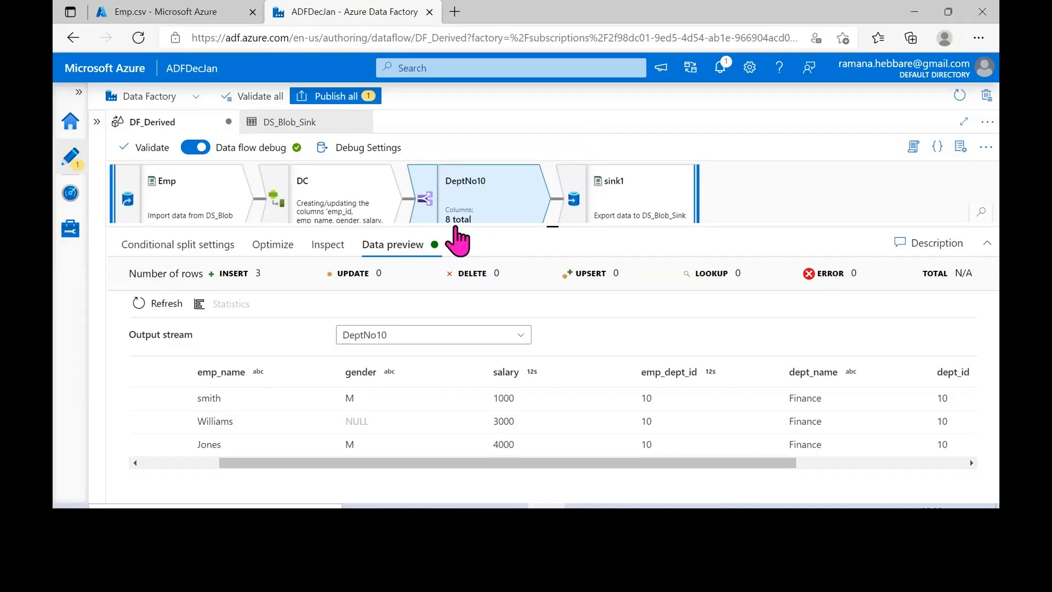
{"action": "left_click_drag", "start_coordinate": [314, 465], "coordinate": [526, 469]}
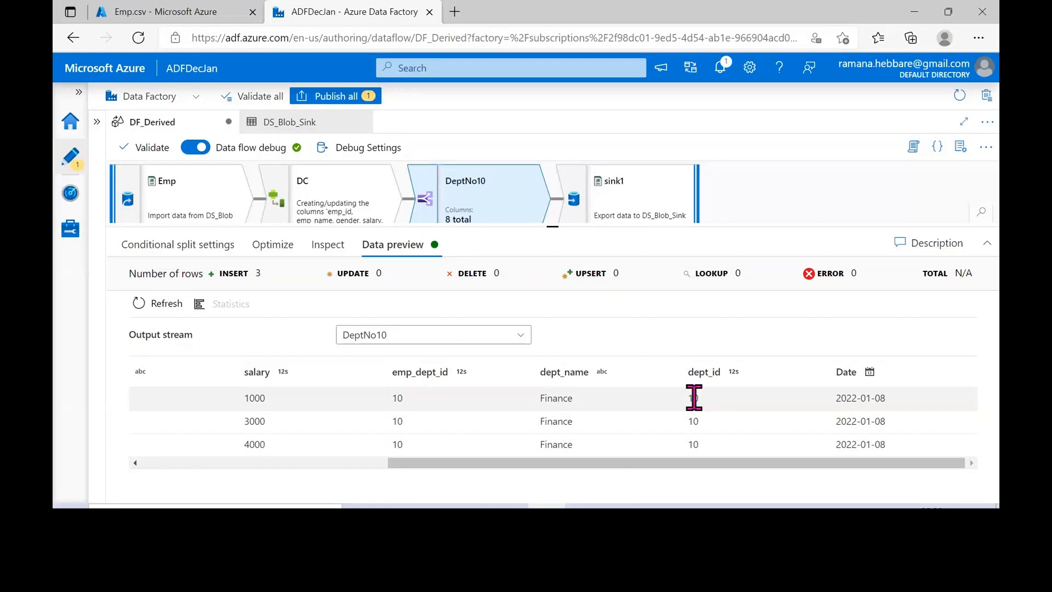
{"action": "mouse_move", "coordinate": [734, 464]}
{"action": "left_mouse_down"}
{"action": "mouse_move", "coordinate": [702, 462]}
{"action": "mouse_move", "coordinate": [749, 462]}
{"action": "left_mouse_up"}
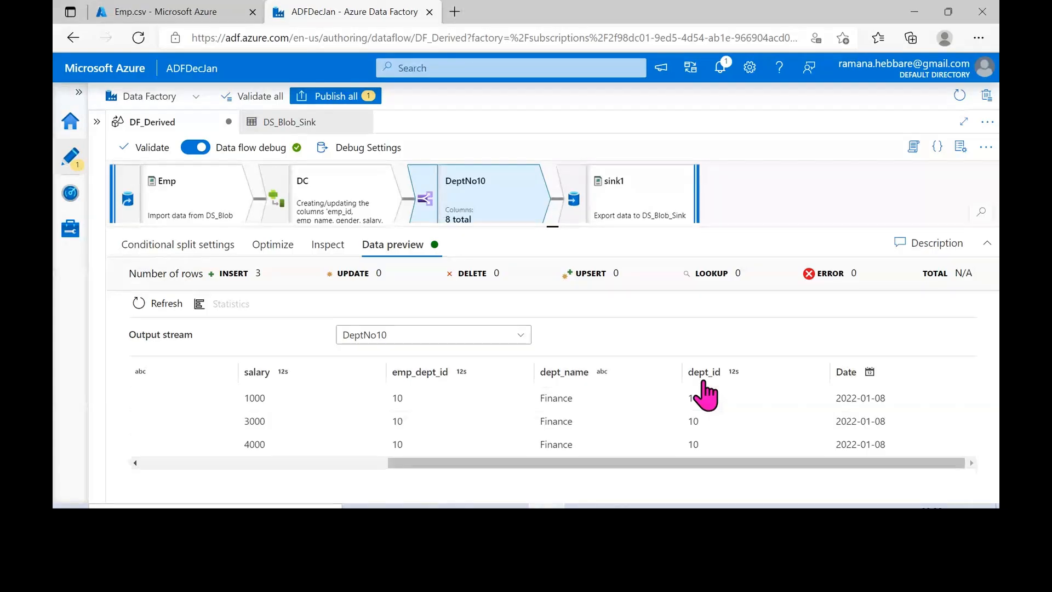
{"action": "left_click_drag", "start_coordinate": [709, 465], "coordinate": [376, 467]}
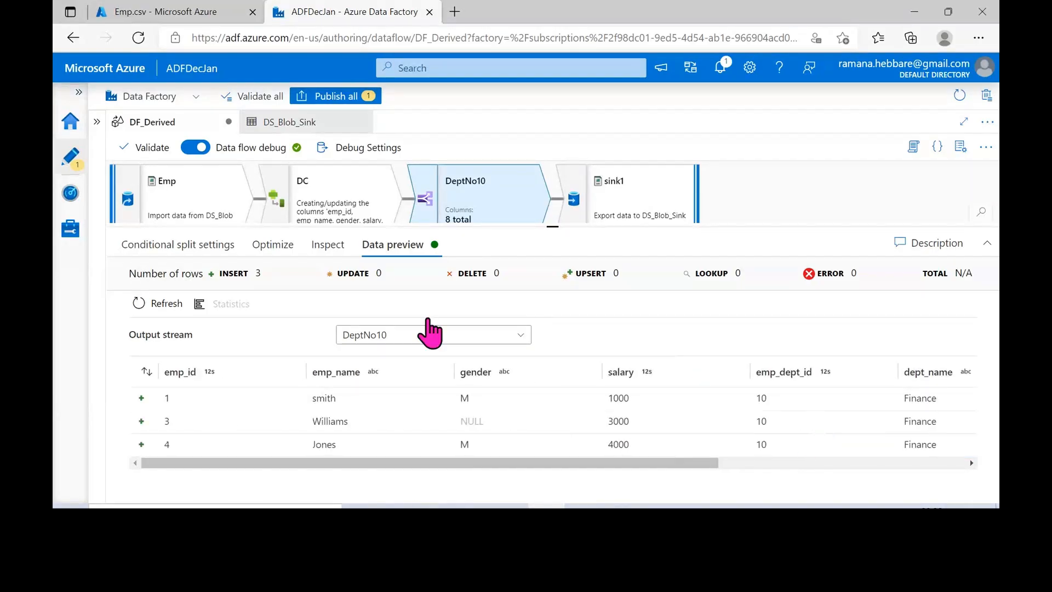
Preview the RestAll output stream of the conditional split and review its department IDs
{"action": "left_click_drag", "start_coordinate": [439, 225], "coordinate": [439, 302]}
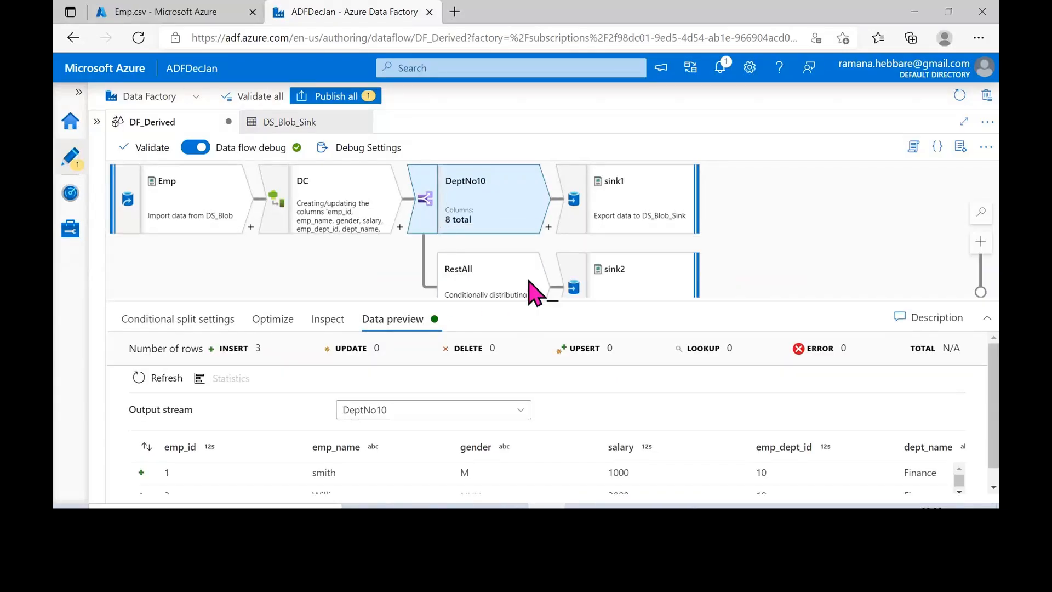
{"action": "left_click_drag", "start_coordinate": [535, 302], "coordinate": [462, 218]}
{"action": "left_click", "coordinate": [465, 326]}
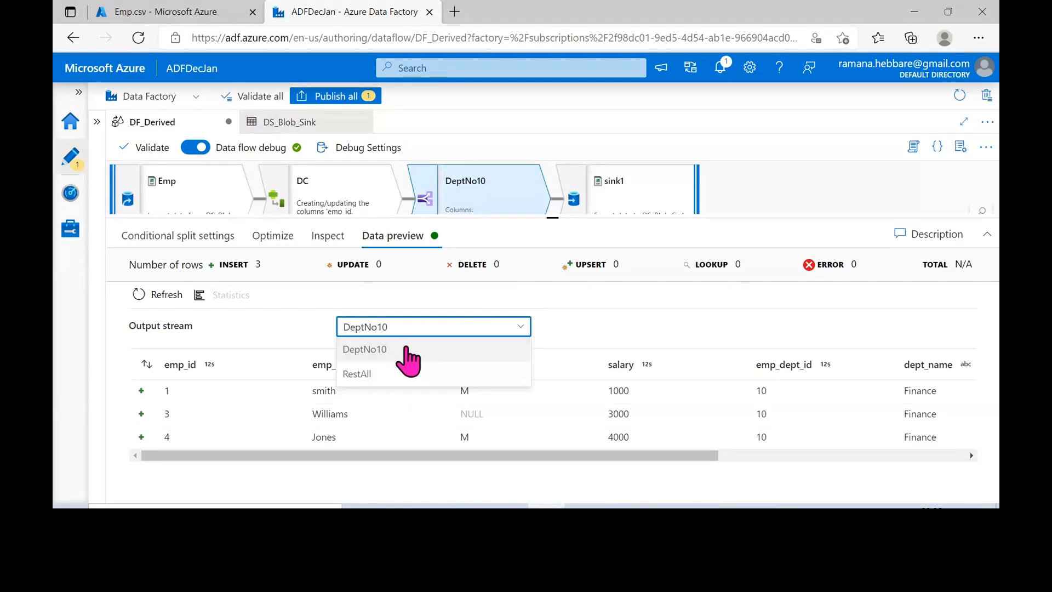
{"action": "left_click", "coordinate": [364, 375]}
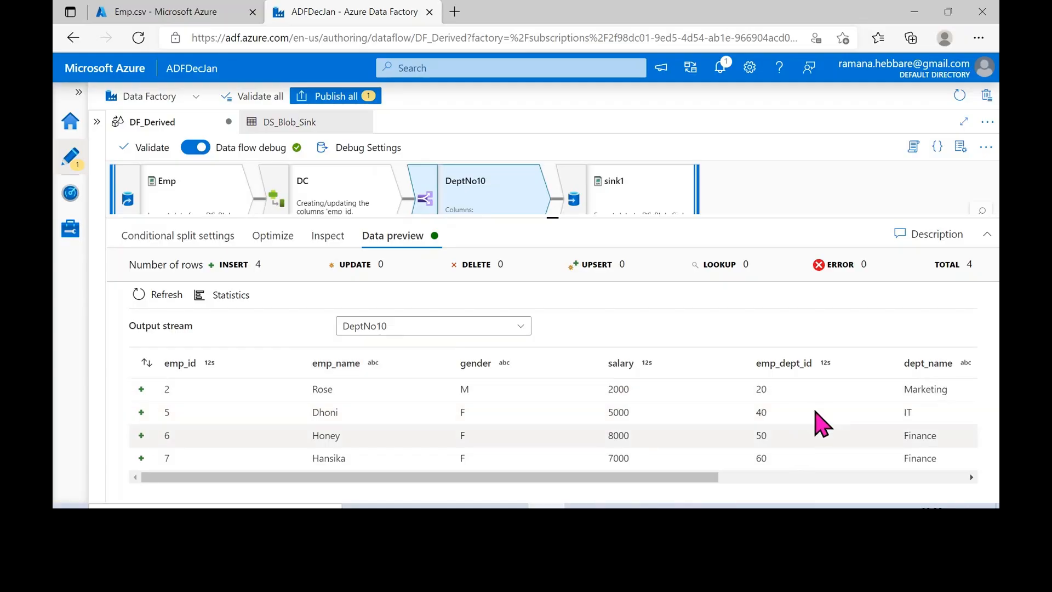
{"action": "left_click_drag", "start_coordinate": [712, 478], "coordinate": [572, 485]}
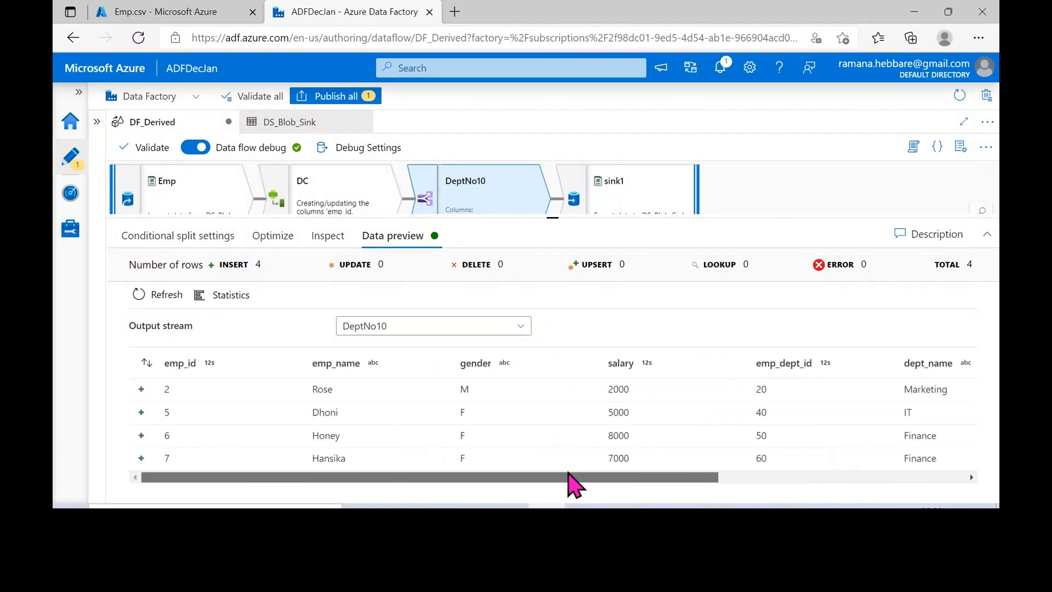
Start creating a new delimited text dataset for sink2 on the RestAll stream
{"action": "left_click_drag", "start_coordinate": [615, 221], "coordinate": [620, 331]}
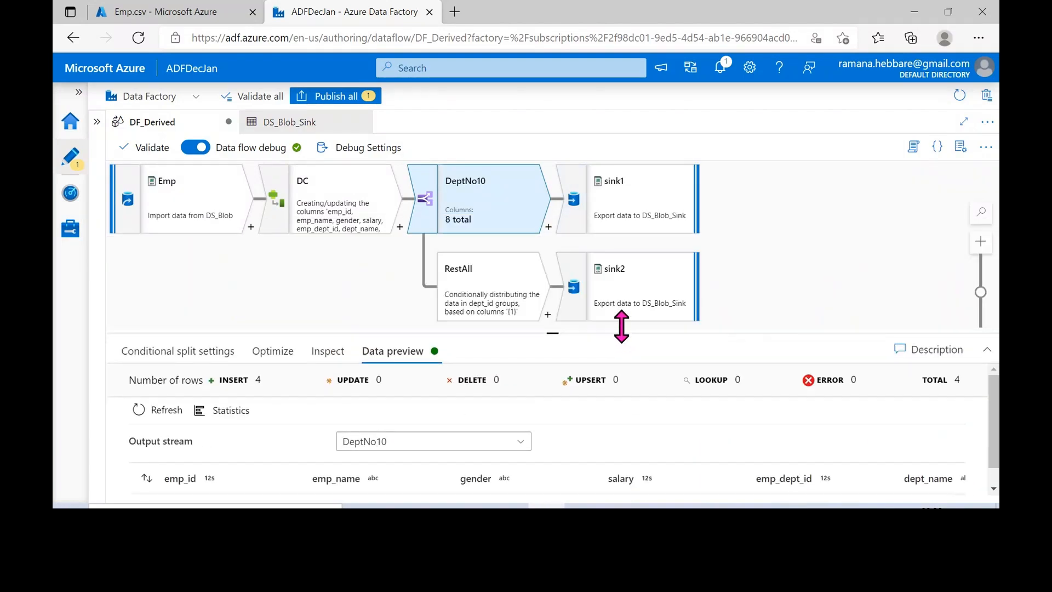
{"action": "left_click", "coordinate": [623, 285]}
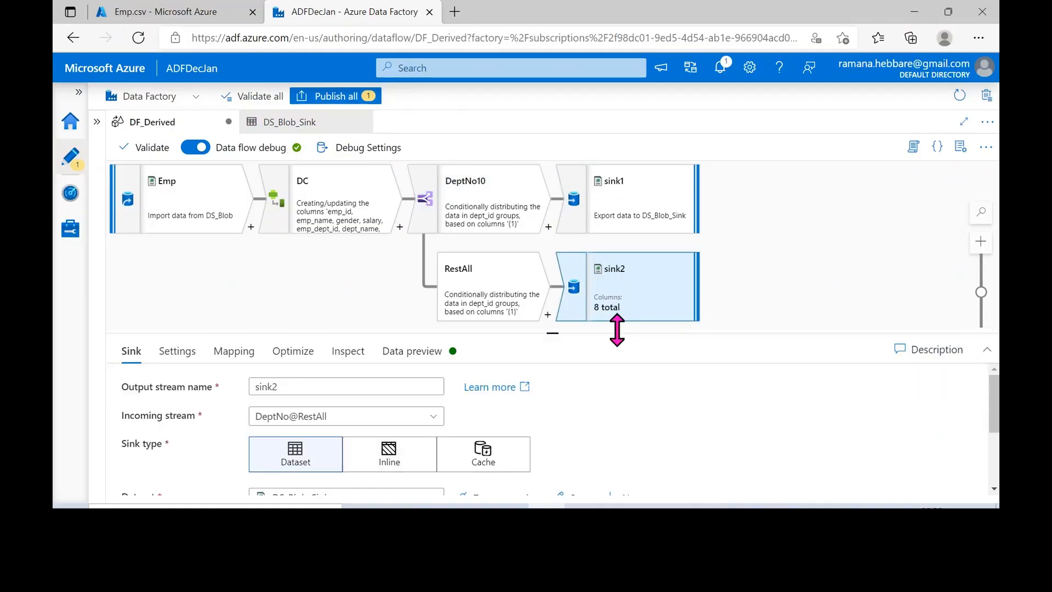
{"action": "left_click_drag", "start_coordinate": [617, 329], "coordinate": [639, 198]}
{"action": "left_click", "coordinate": [620, 366]}
{"action": "left_click", "coordinate": [594, 323]}
{"action": "left_click", "coordinate": [595, 485]}
{"action": "left_click", "coordinate": [758, 263]}
{"action": "left_click", "coordinate": [608, 481]}
Create the dataset as DS_Blob_Sink2 with linked service LS_Blob, file path outputcontainer and the first row as header
{"action": "double_click", "coordinate": [670, 141]}
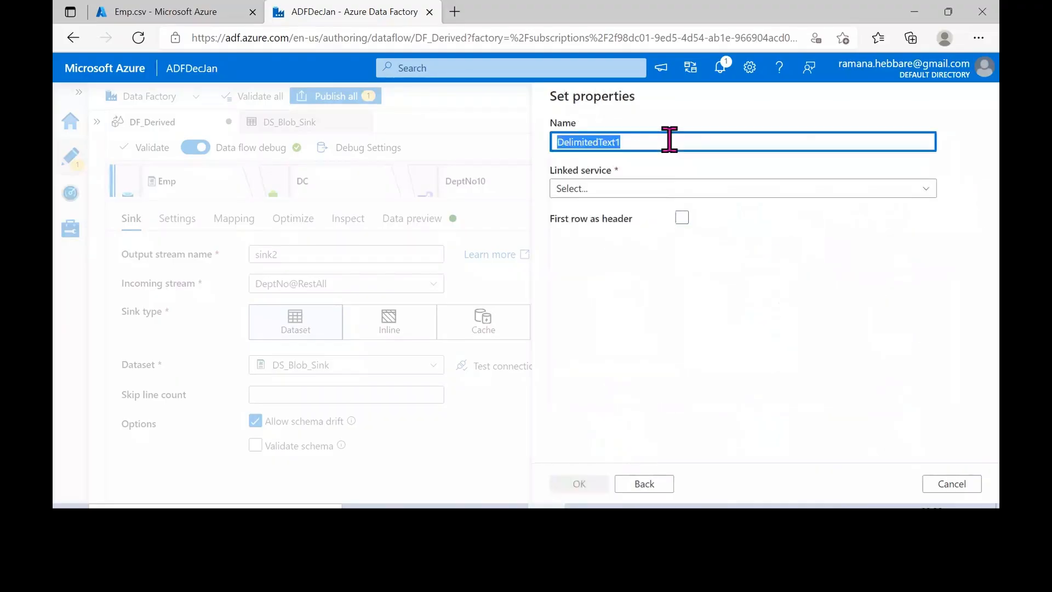
{"action": "type", "text": "DS_Blob_Sink2"}
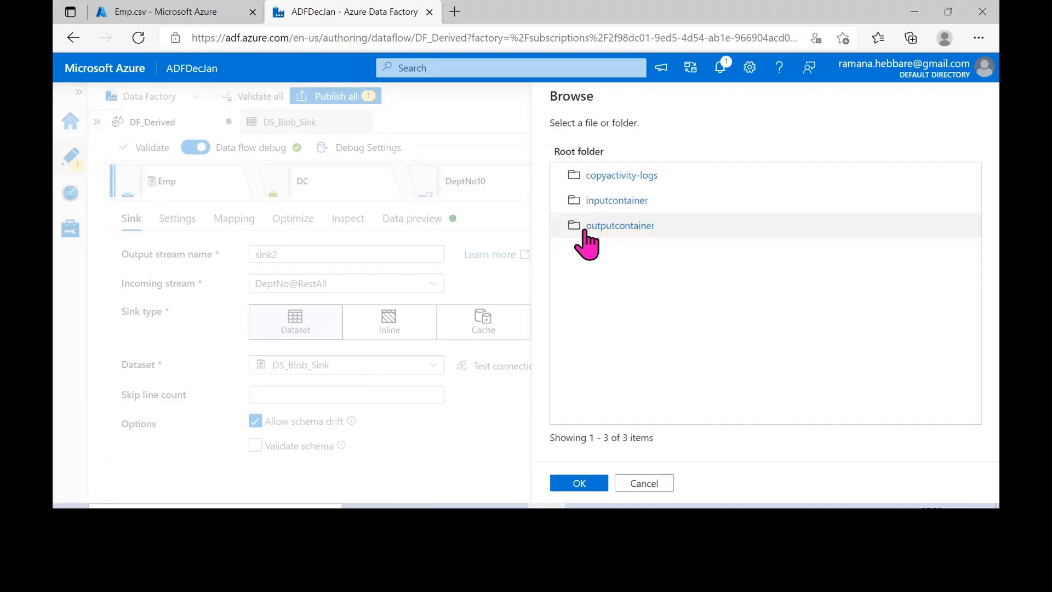
{"action": "left_click", "coordinate": [603, 225]}
{"action": "left_click", "coordinate": [589, 481]}
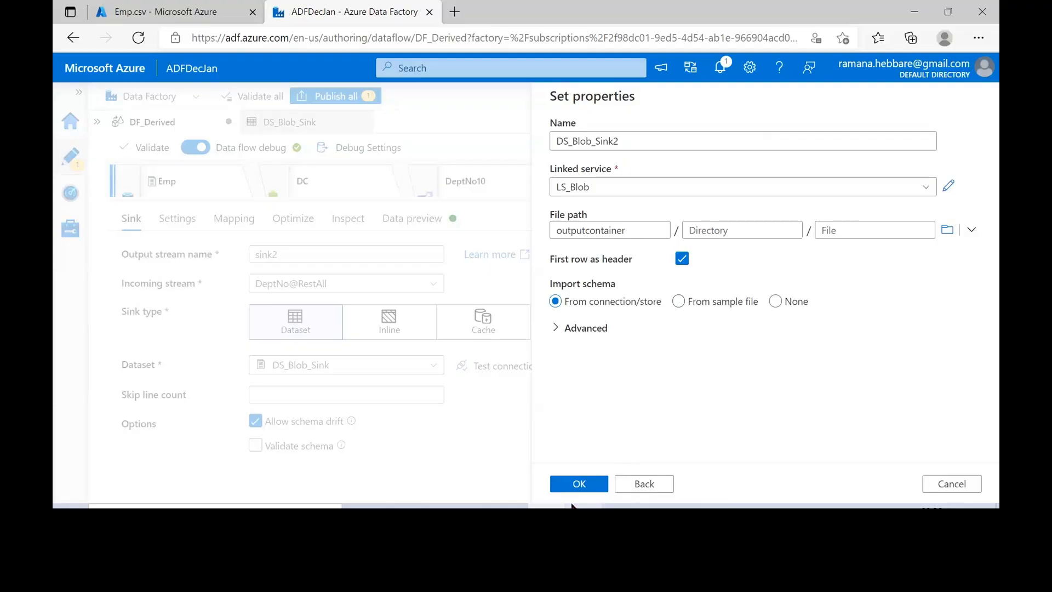
{"action": "left_click", "coordinate": [579, 482]}
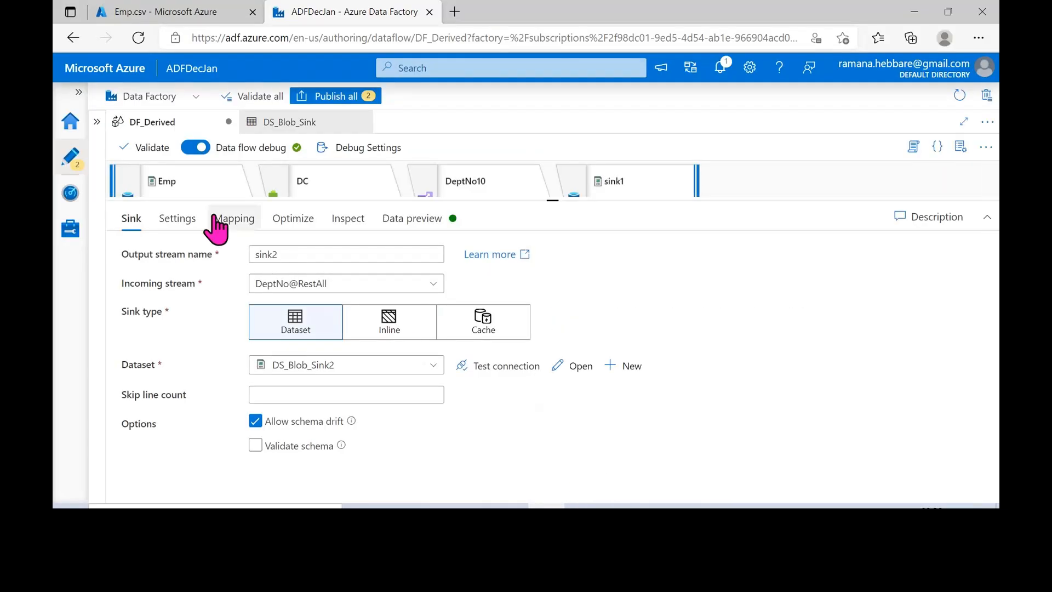
Set sink2 to output to a single file named RestAllDepts.csv, leaving the folder-clearing option off
{"action": "left_click", "coordinate": [168, 220]}
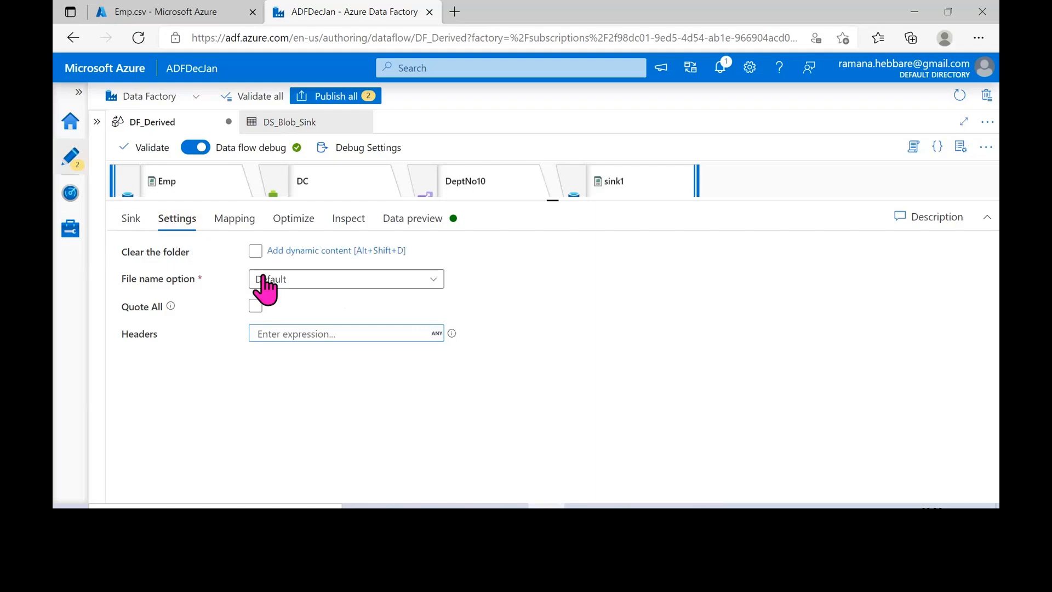
{"action": "left_click", "coordinate": [287, 282]}
{"action": "left_click", "coordinate": [296, 424]}
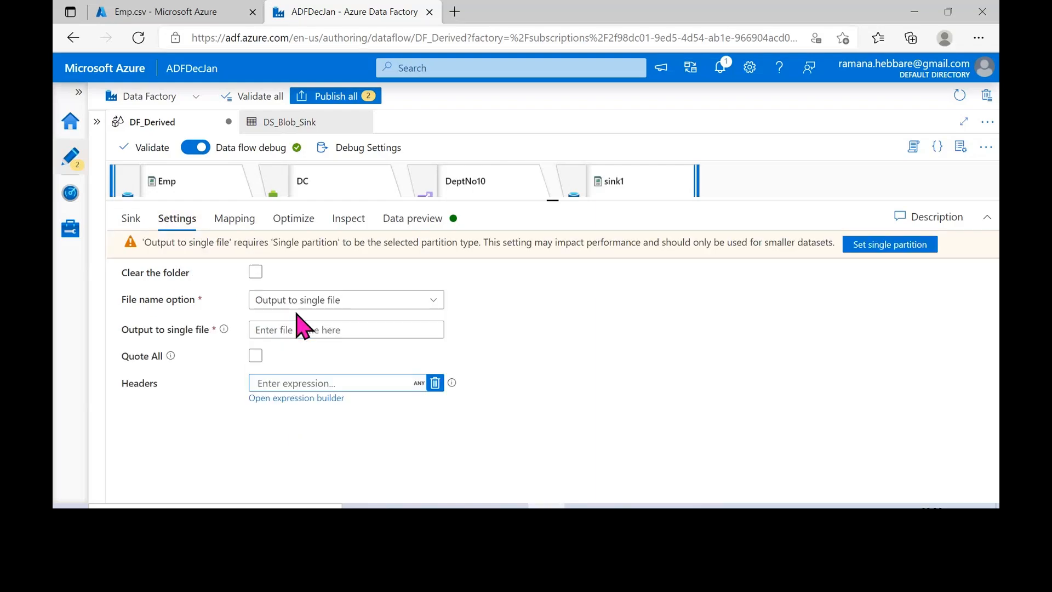
{"action": "left_click", "coordinate": [277, 329]}
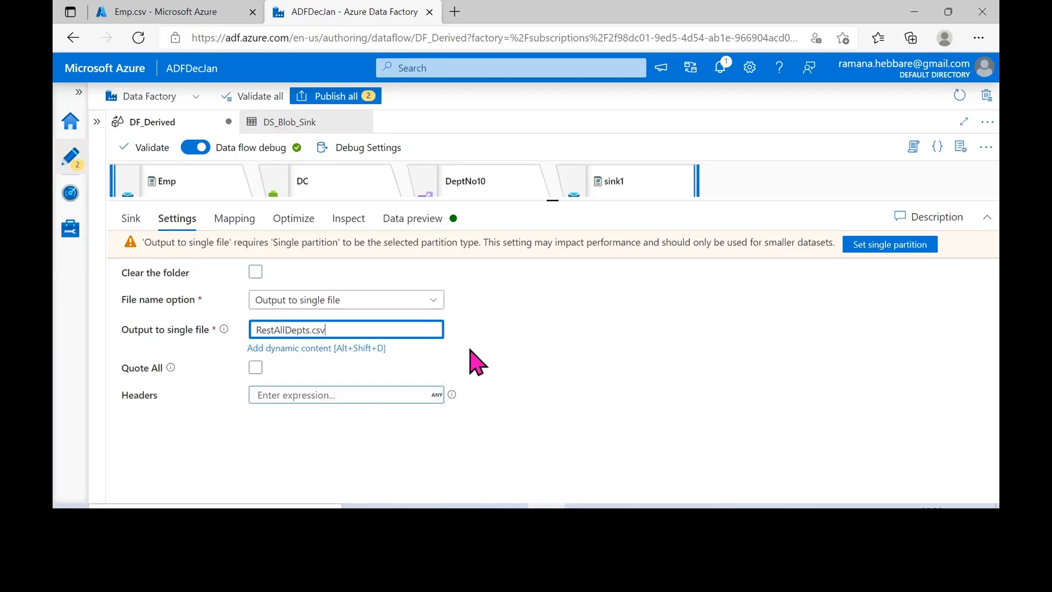
{"action": "left_click", "coordinate": [255, 272]}
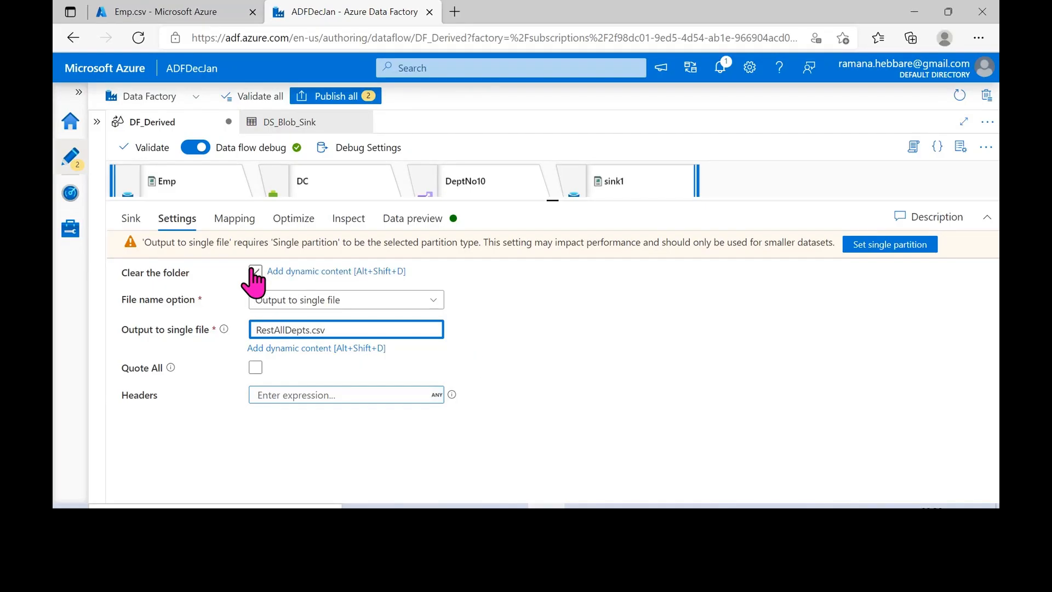
{"action": "left_click", "coordinate": [254, 271]}
Review the single-partition requirement for single-file output and compare the partition options of sink2 and sink1
{"action": "left_click_drag", "start_coordinate": [151, 242], "coordinate": [507, 241]}
{"action": "left_click", "coordinate": [597, 244]}
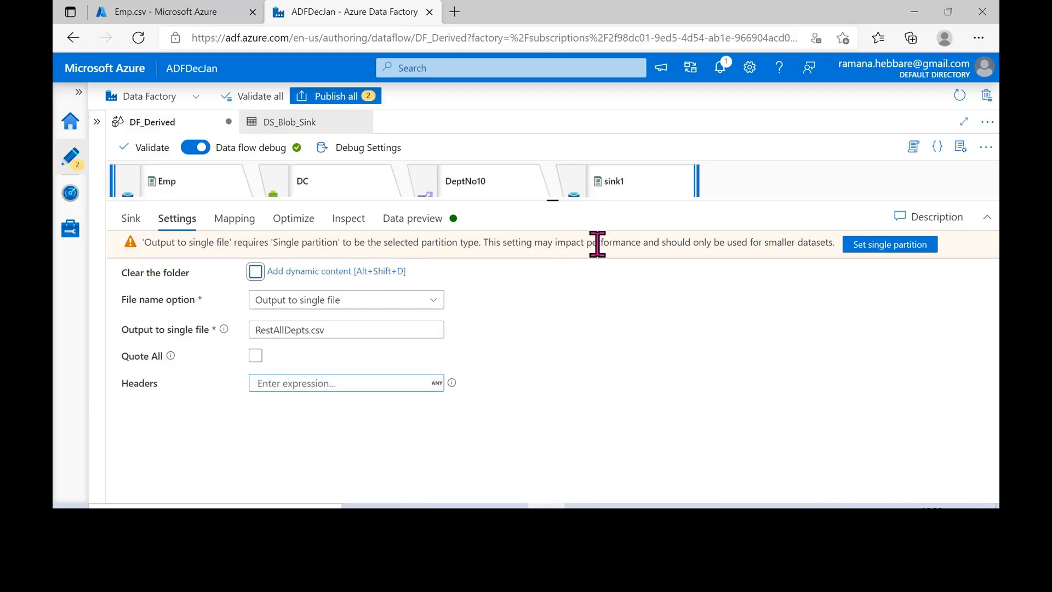
{"action": "left_click_drag", "start_coordinate": [410, 202], "coordinate": [411, 250]}
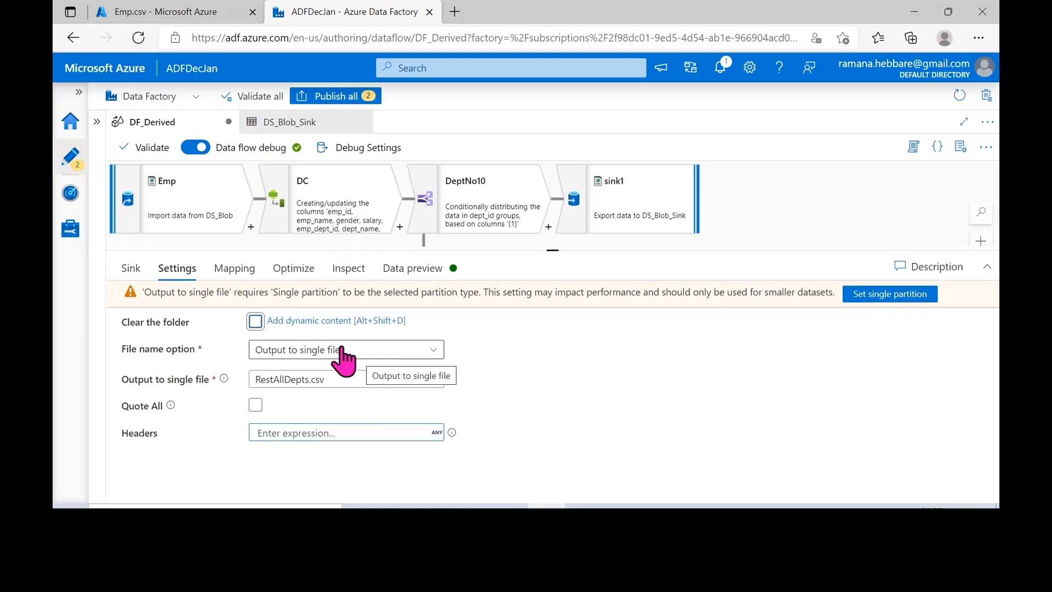
{"action": "left_click", "coordinate": [296, 277]}
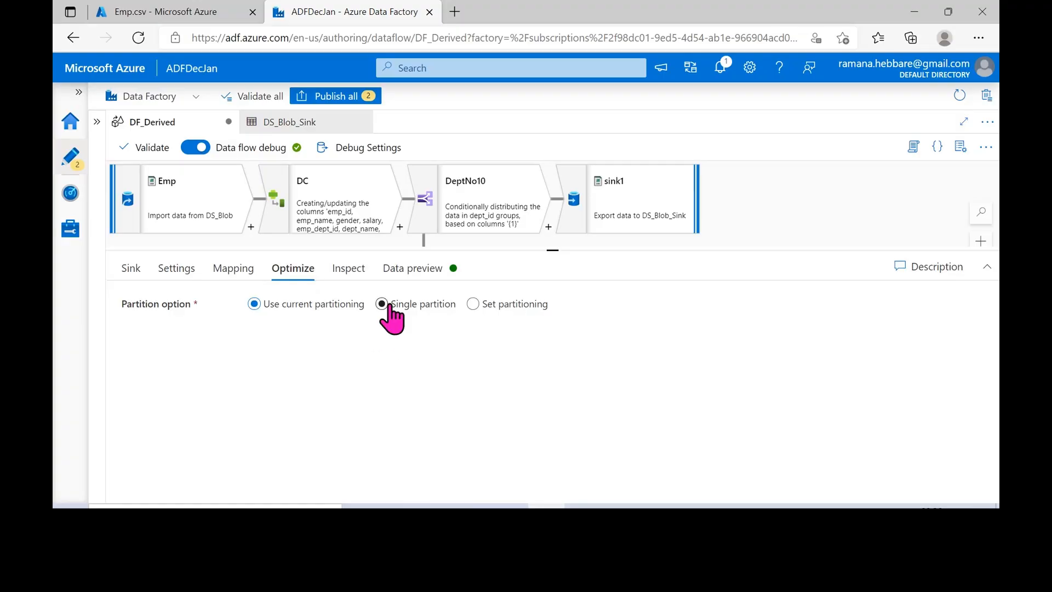
{"action": "left_click", "coordinate": [617, 224]}
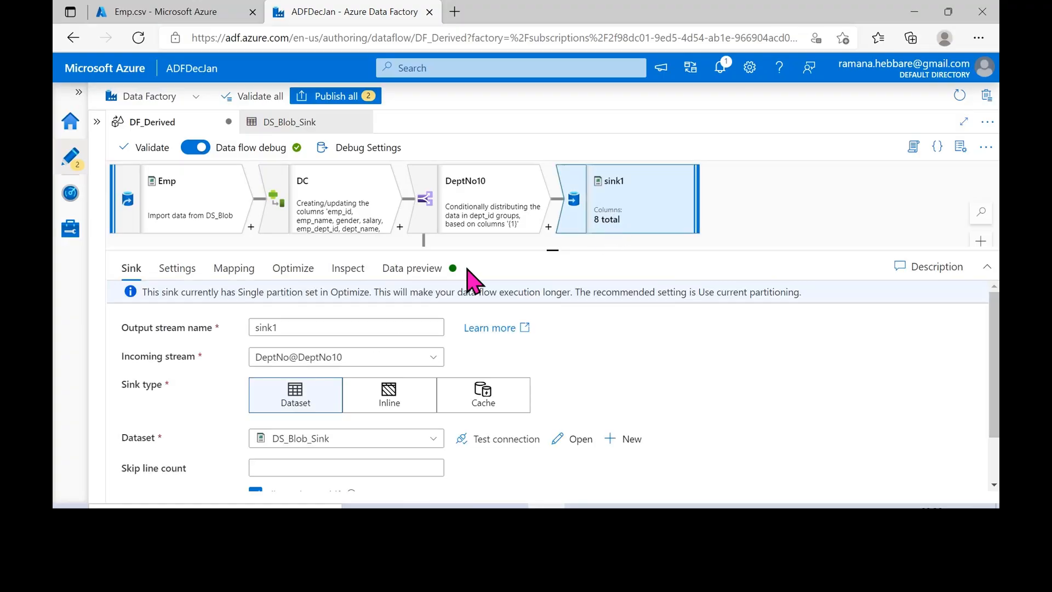
{"action": "left_click", "coordinate": [334, 272]}
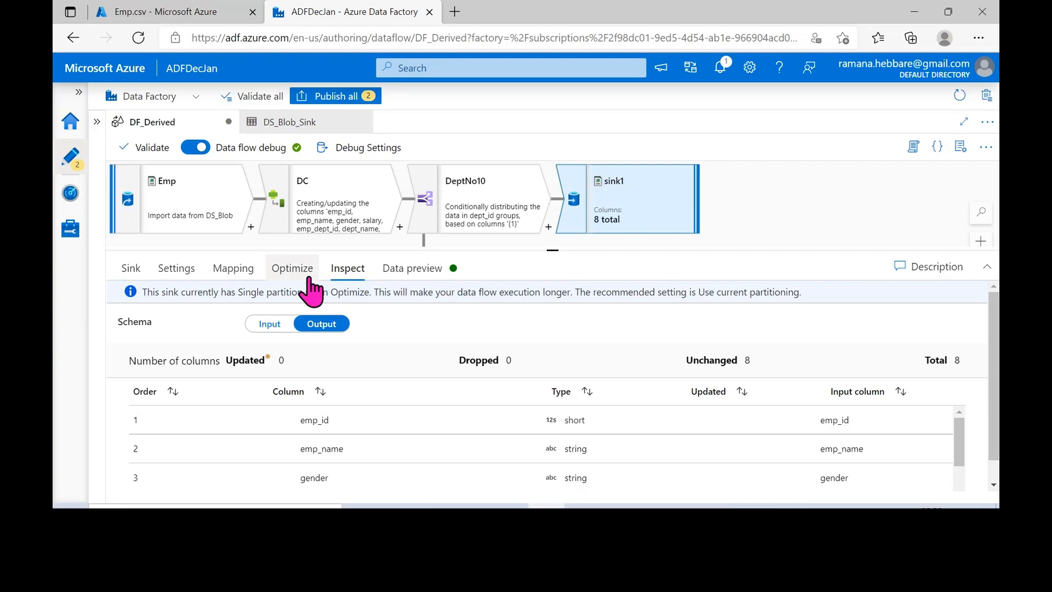
{"action": "left_click", "coordinate": [292, 270]}
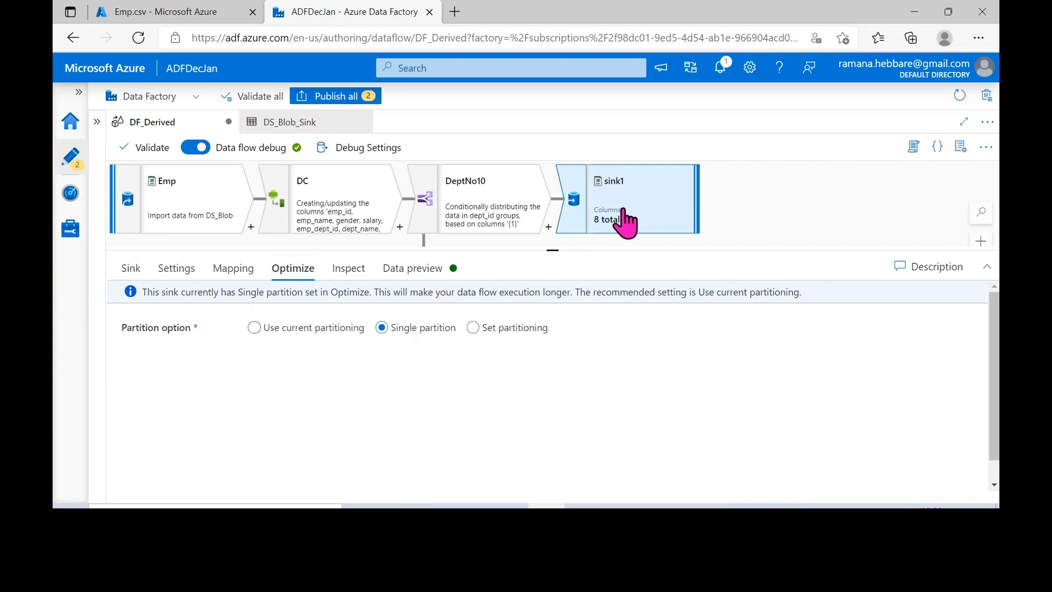
Select sink2 with its partition options in view and validate the DF_Derived data flow
{"action": "left_click_drag", "start_coordinate": [623, 251], "coordinate": [628, 312]}
{"action": "left_click", "coordinate": [629, 298]}
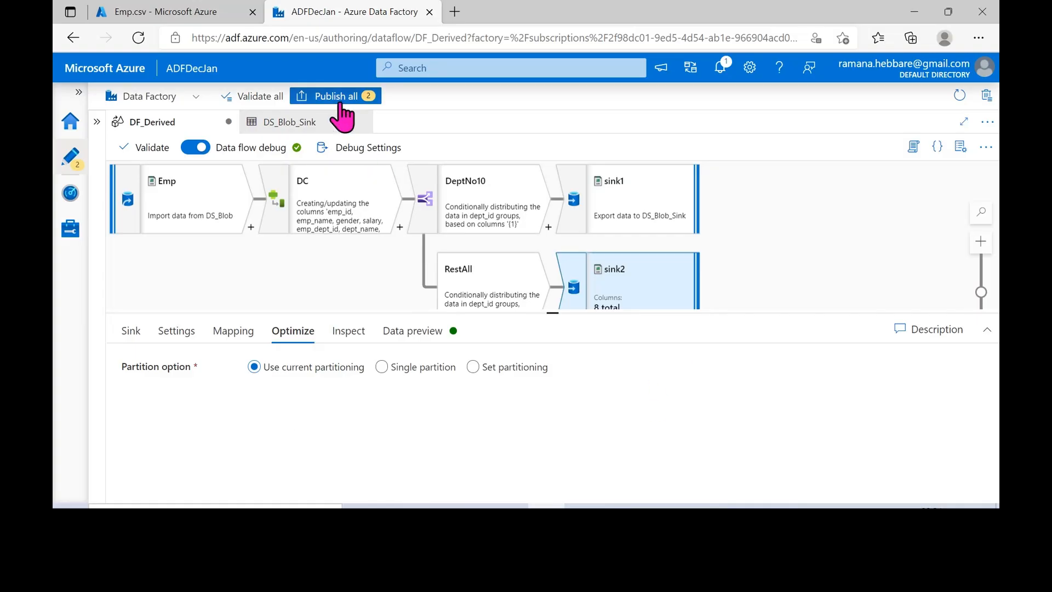
{"action": "left_click", "coordinate": [155, 147]}
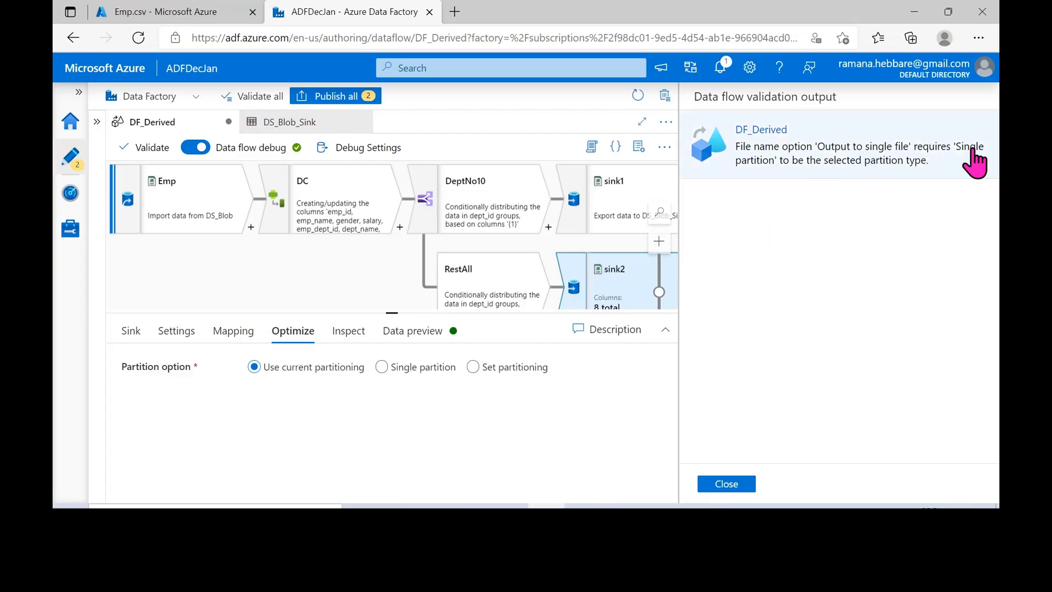
{"action": "left_click", "coordinate": [743, 486]}
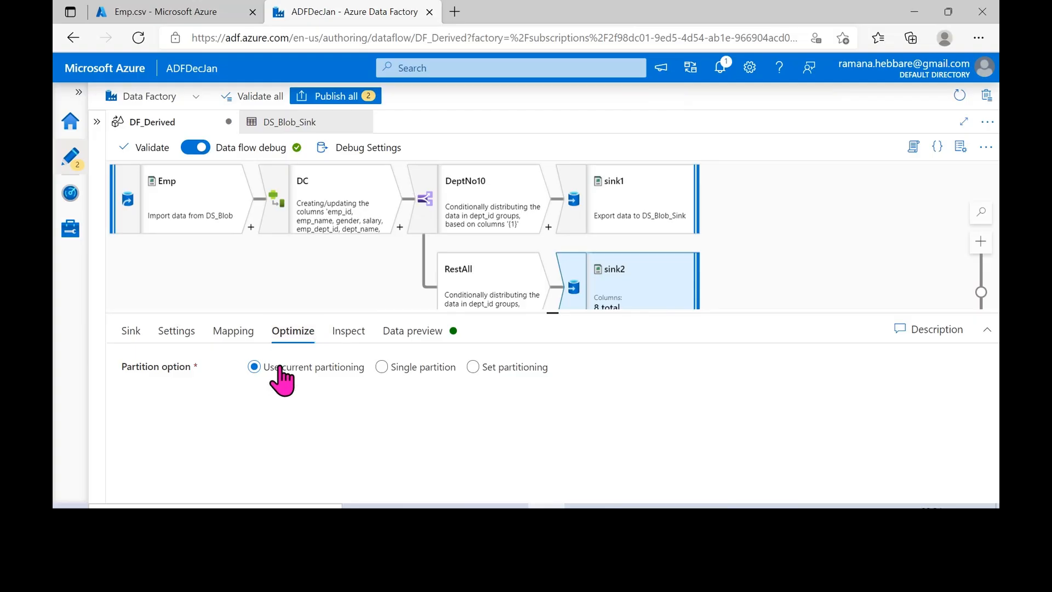
Set sink2's file name option to Default, keep its current partitioning, and validate the data flow again
{"action": "left_click", "coordinate": [177, 331]}
{"action": "scroll", "coordinate": [589, 435], "scroll_direction": "down", "scroll_amount": 1}
{"action": "left_click", "coordinate": [429, 392]}
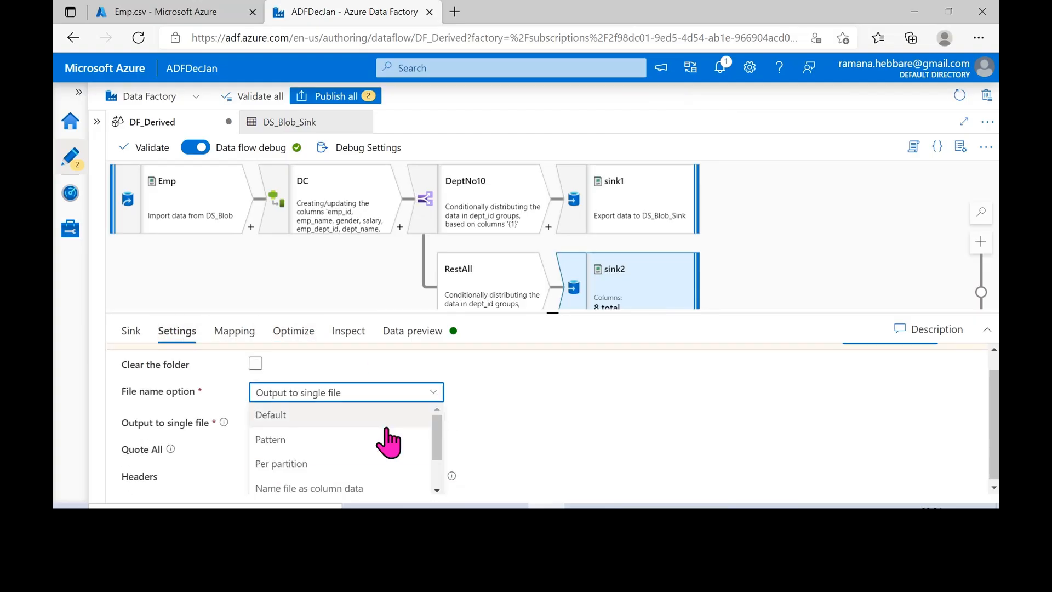
{"action": "left_click", "coordinate": [412, 414]}
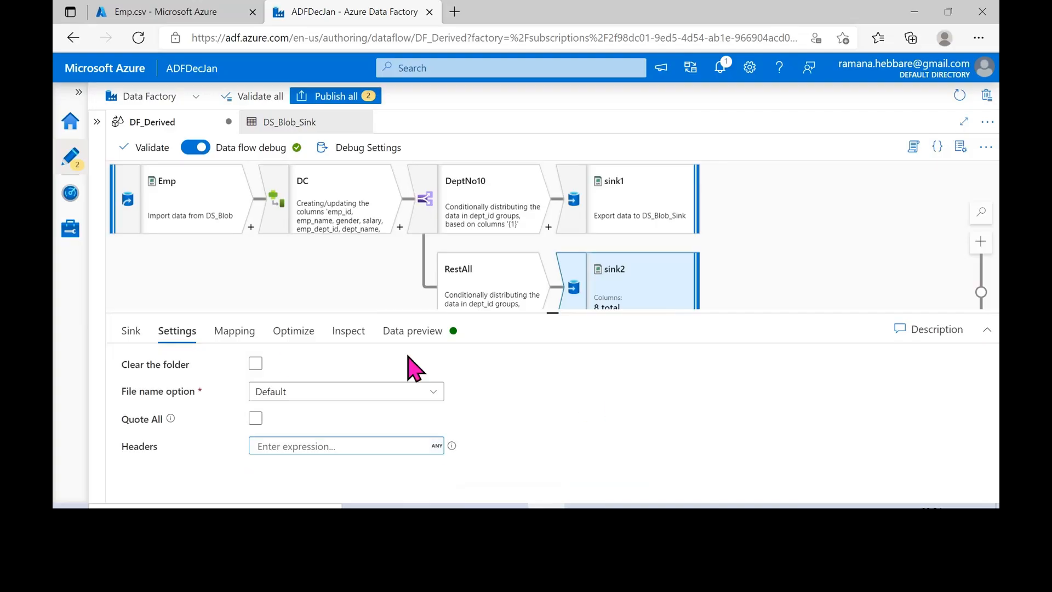
{"action": "left_click", "coordinate": [279, 335]}
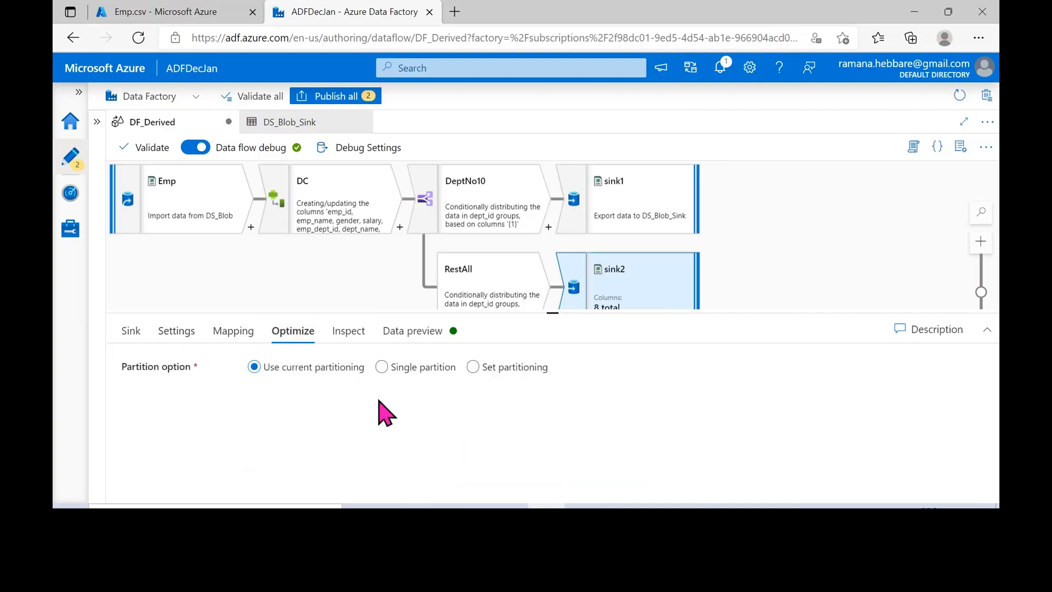
{"action": "left_click", "coordinate": [151, 147]}
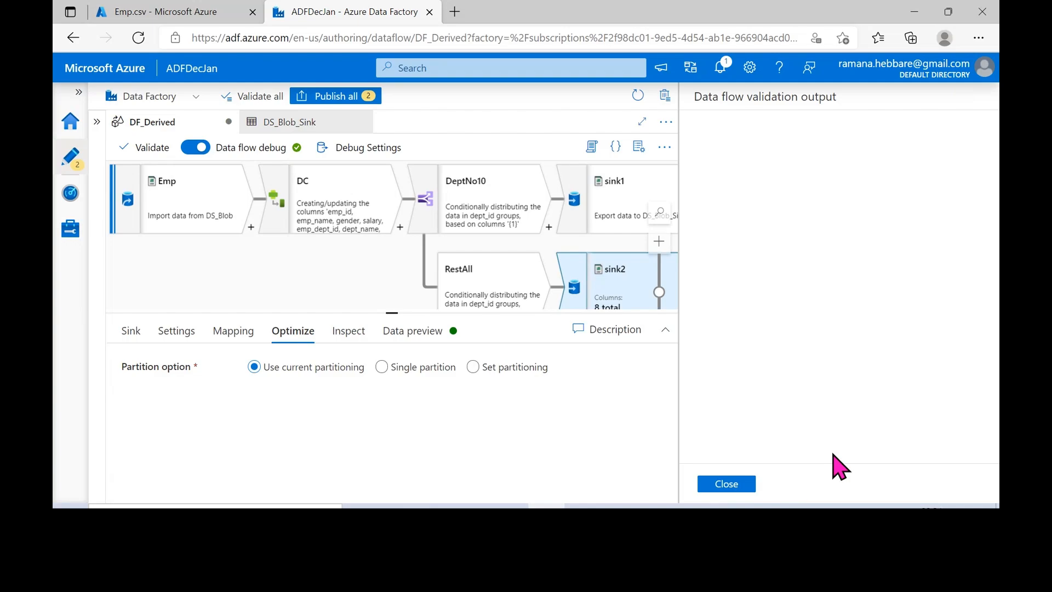
{"action": "left_click", "coordinate": [737, 484]}
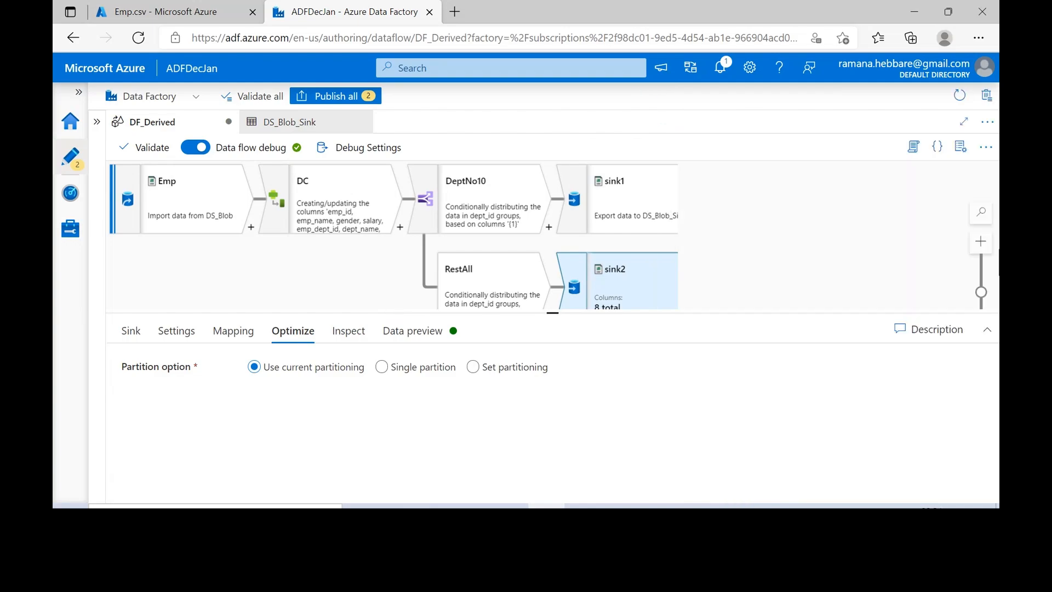
Publish the pending changes to DS_Blob_Sink2 and DF_Derived, and open the PL_DC pipeline
{"action": "left_click", "coordinate": [326, 99]}
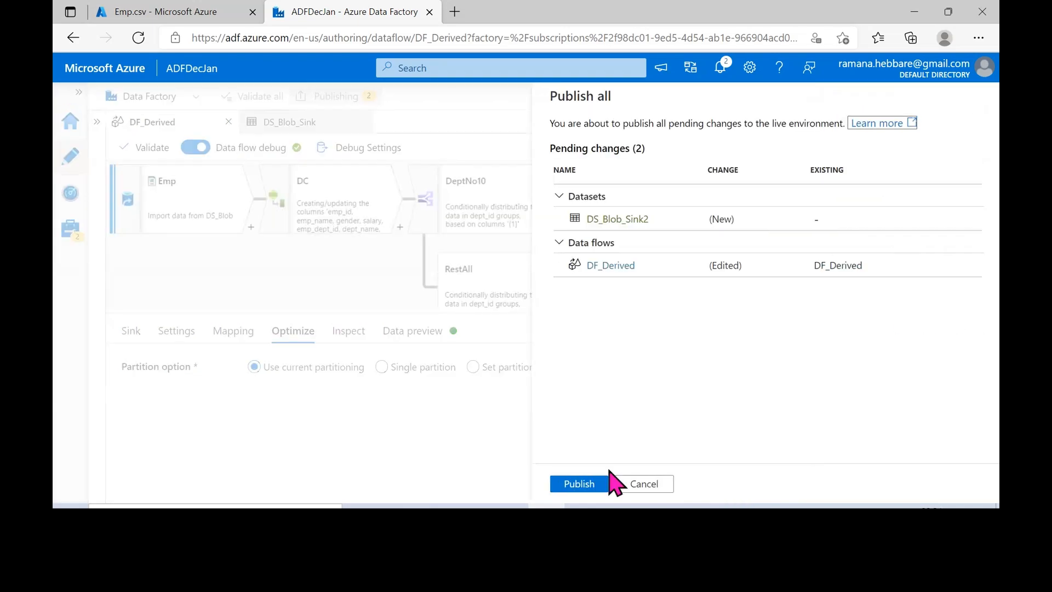
{"action": "left_click", "coordinate": [597, 484]}
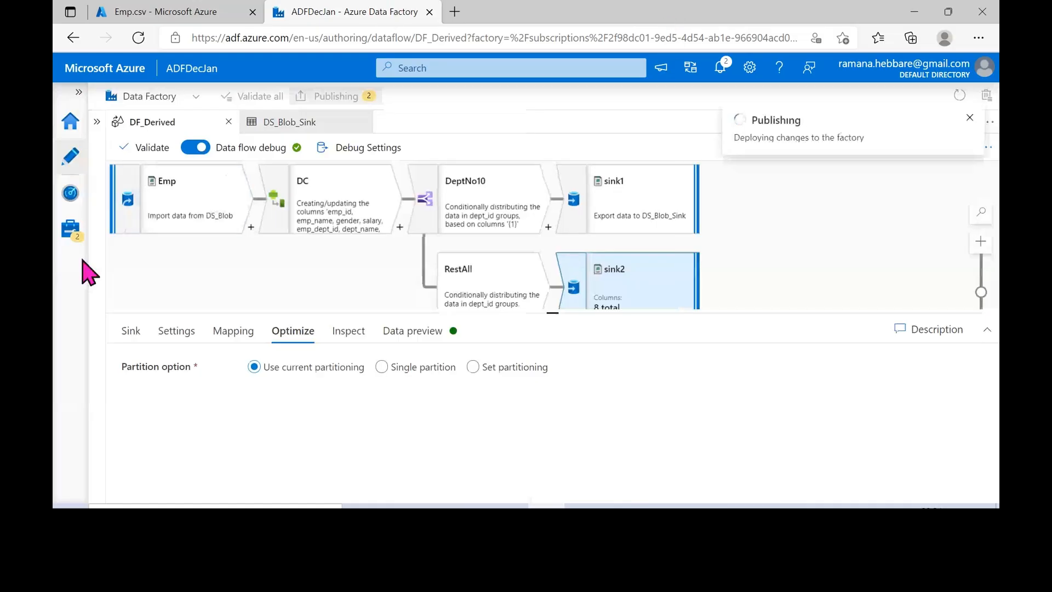
{"action": "left_click", "coordinate": [97, 122]}
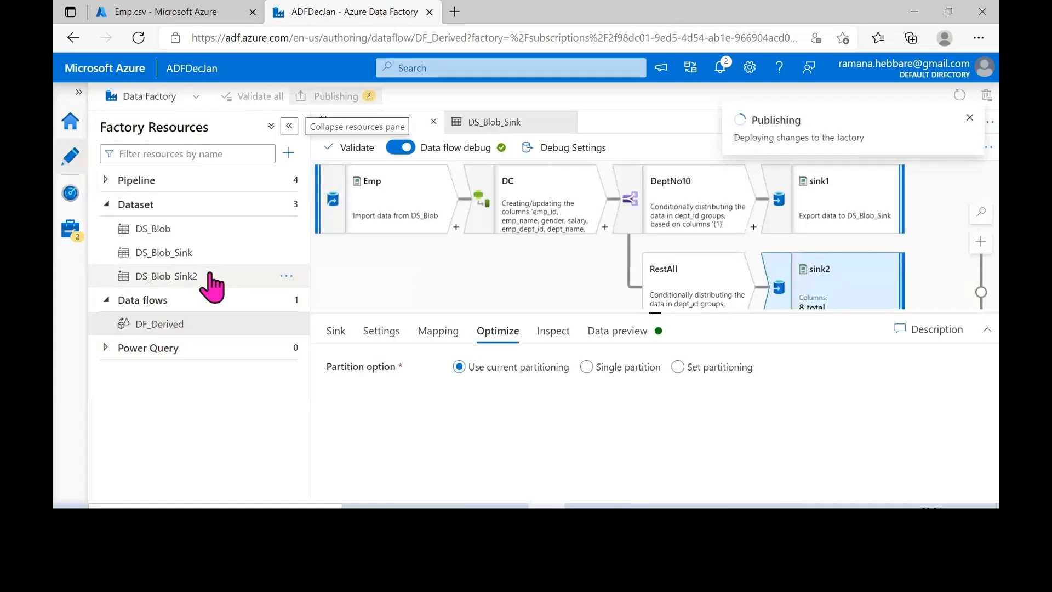
{"action": "left_click", "coordinate": [105, 181]}
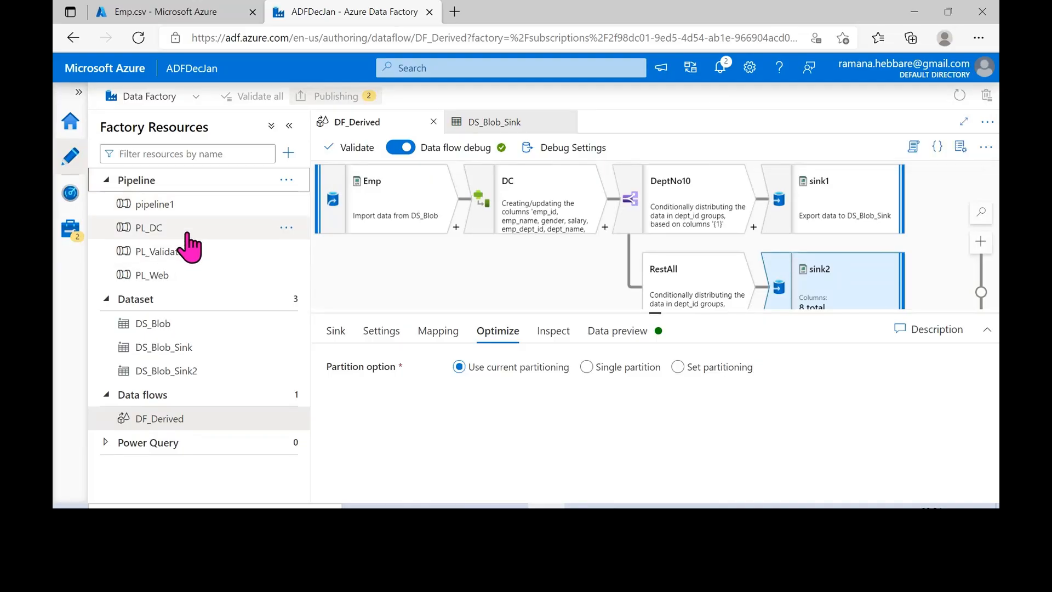
{"action": "left_click", "coordinate": [188, 230]}
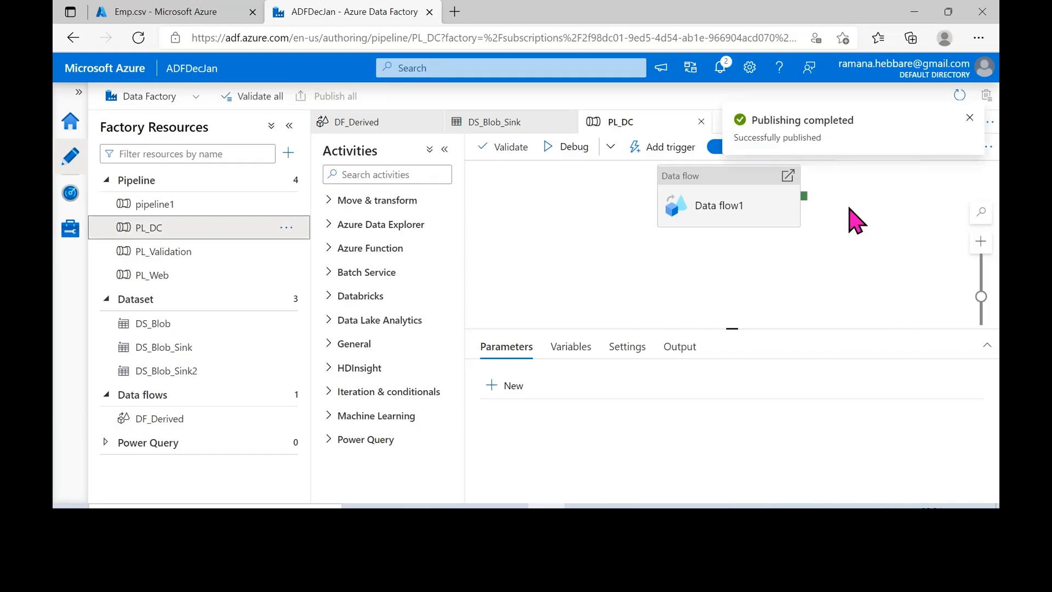
{"action": "left_click", "coordinate": [969, 117]}
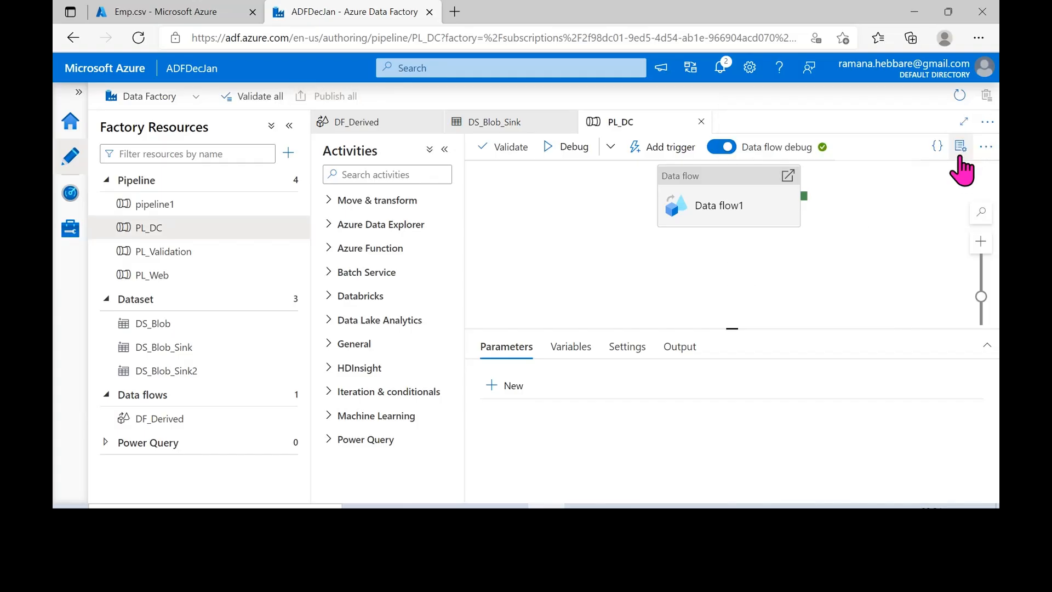
Validate the PL_DC pipeline and start a debug run, collapsing the factory resources list
{"action": "left_click", "coordinate": [521, 156]}
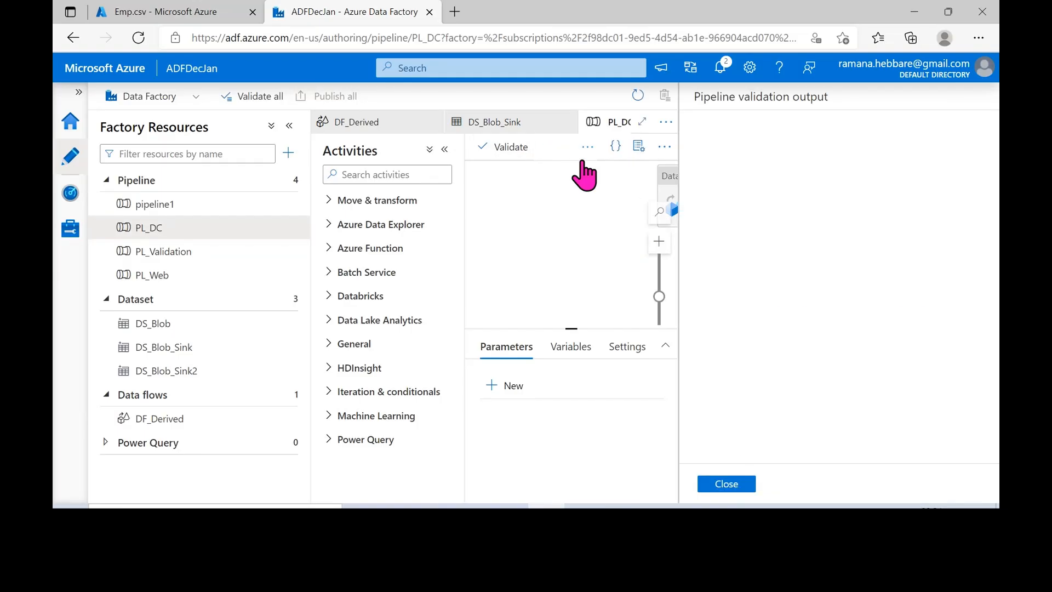
{"action": "left_click", "coordinate": [726, 485]}
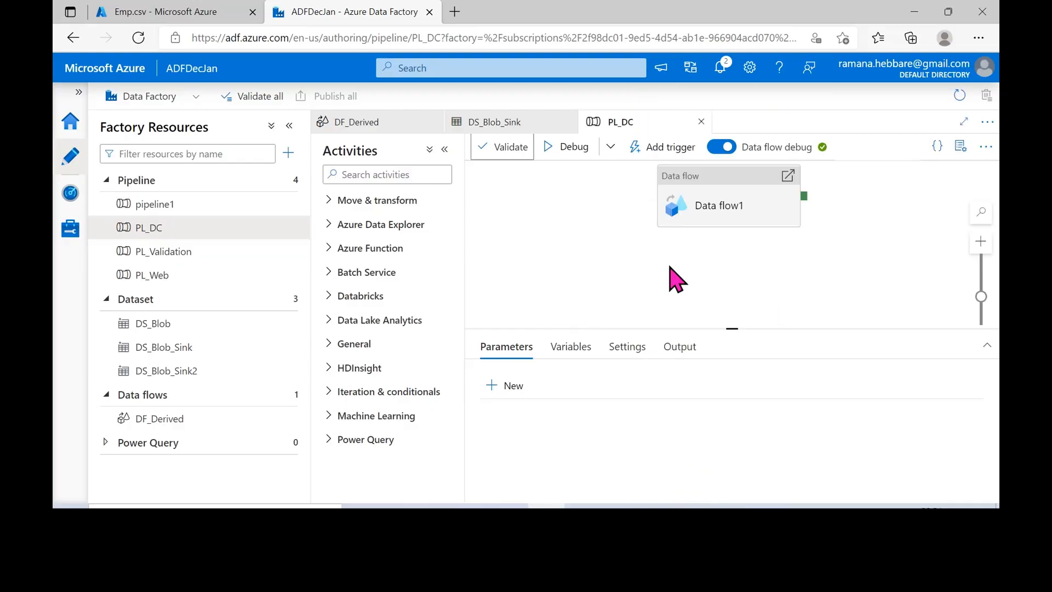
{"action": "left_click", "coordinate": [576, 149]}
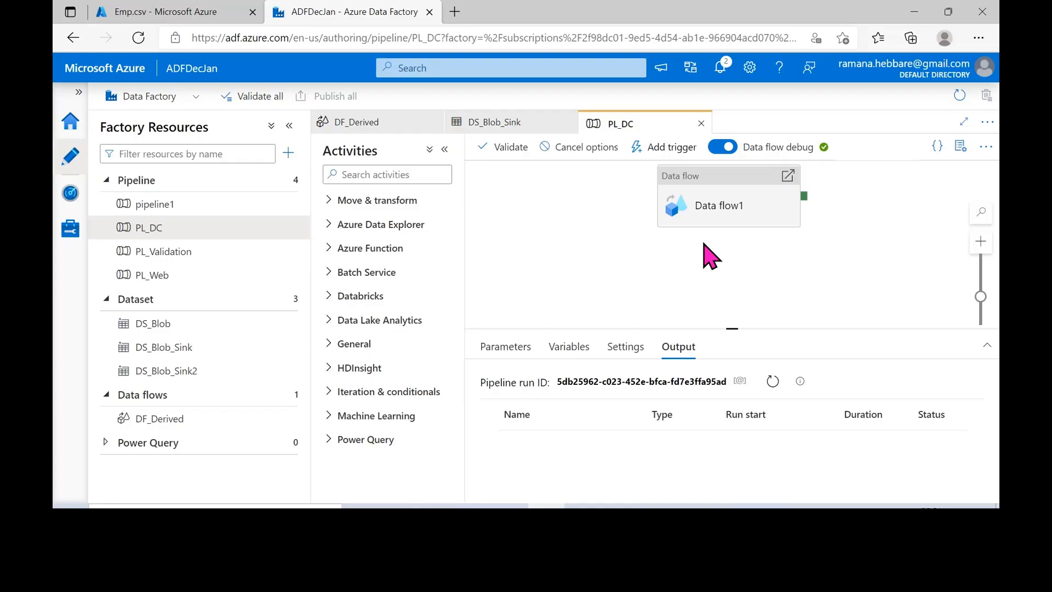
{"action": "left_click", "coordinate": [289, 126]}
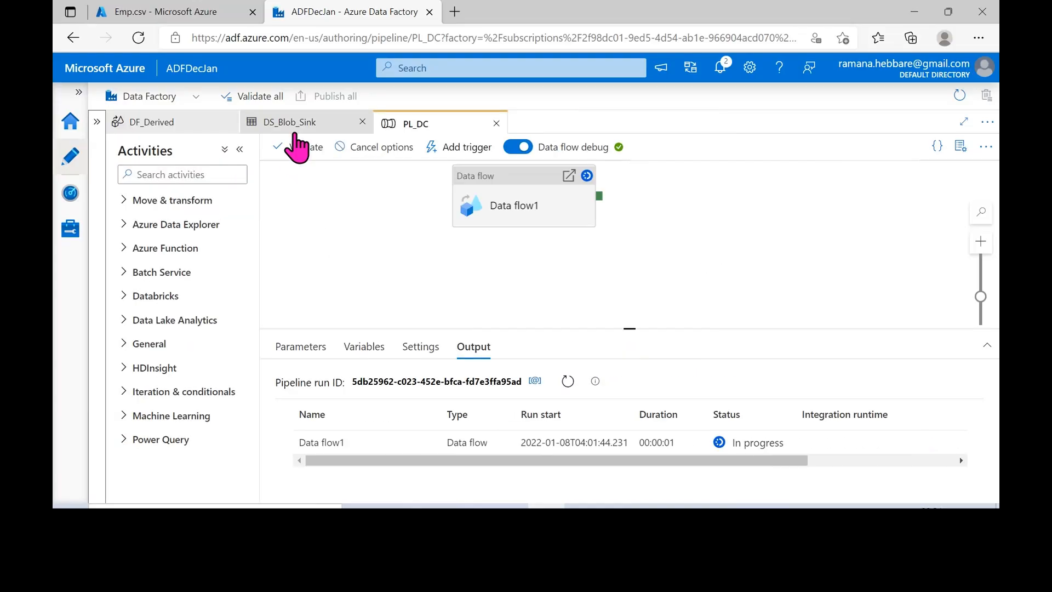
Duplicate the Azure portal's Emp.csv browser tab and go to the portal home page in the copy
{"action": "left_click", "coordinate": [206, 14]}
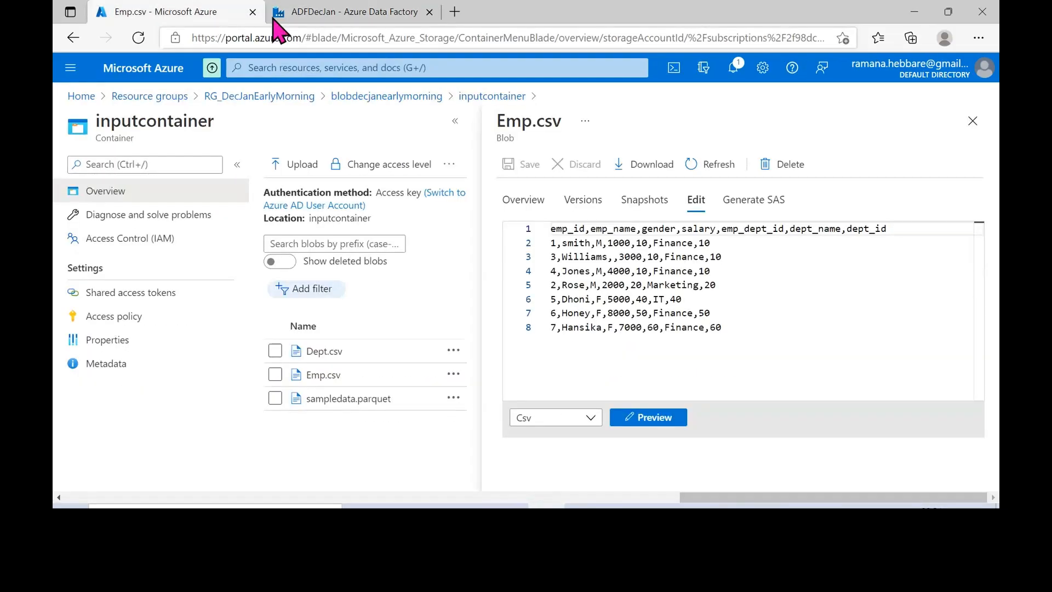
{"action": "right_click", "coordinate": [169, 10]}
{"action": "left_click", "coordinate": [215, 89]}
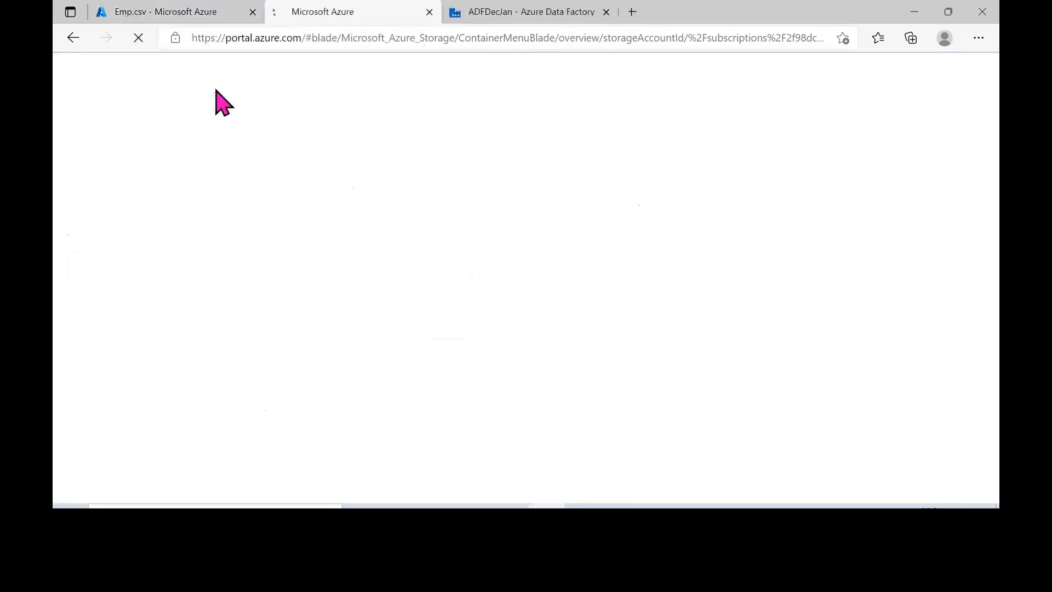
{"action": "left_click", "coordinate": [445, 249]}
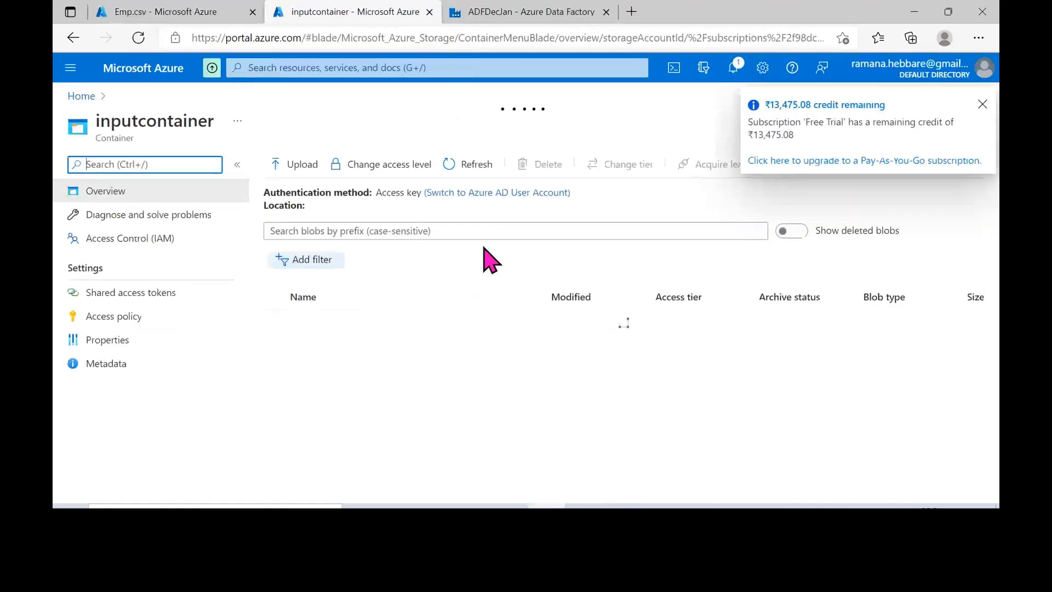
{"action": "left_click", "coordinate": [982, 104]}
{"action": "left_click", "coordinate": [974, 130]}
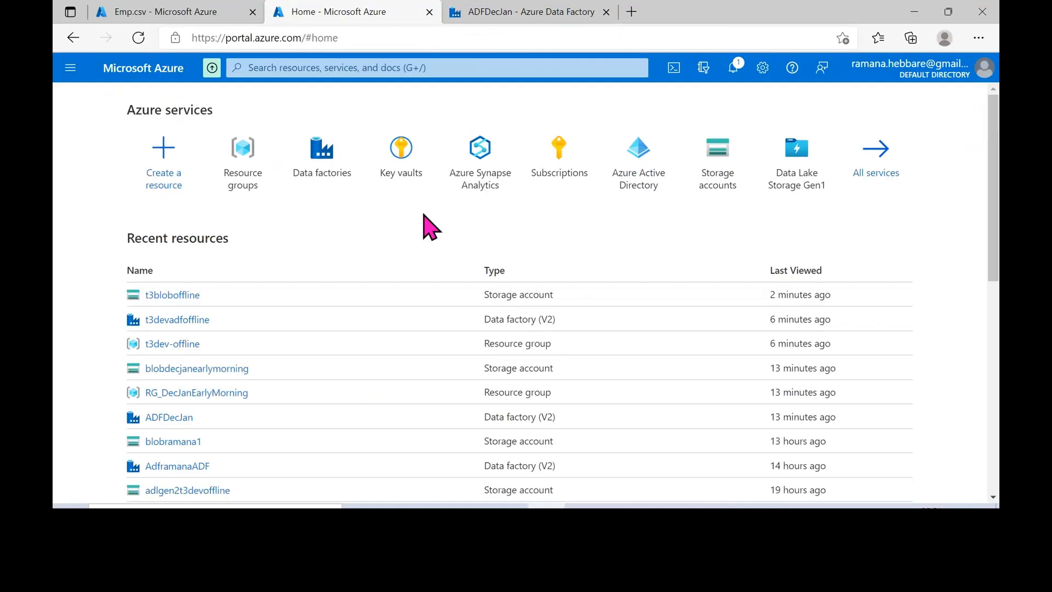
Open outputcontainer of the blobdecjanearlymorning storage account in the RG_DecJanEarlyMorning resource group
{"action": "left_click", "coordinate": [254, 160]}
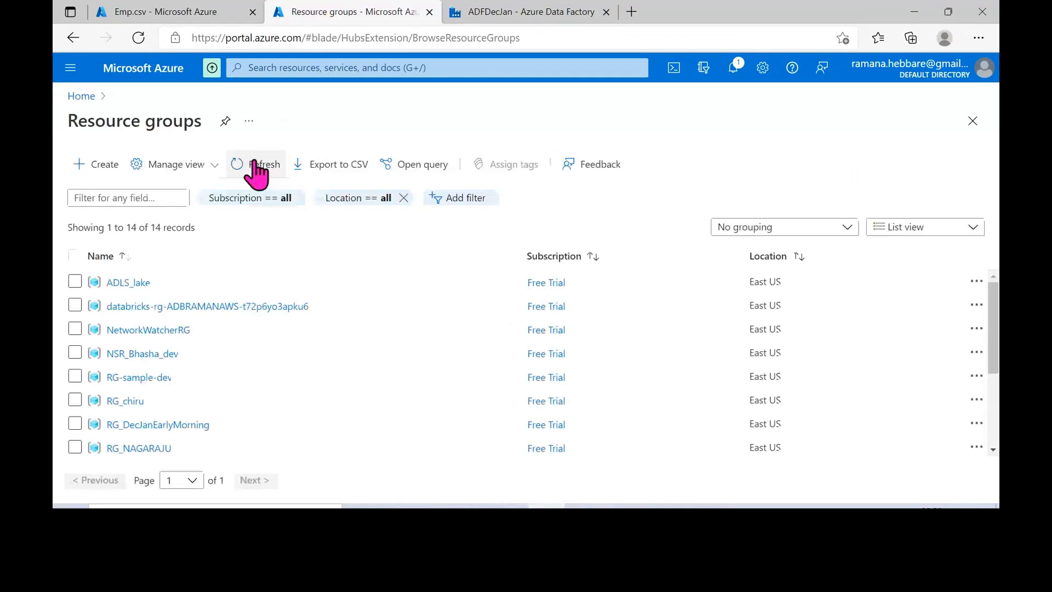
{"action": "left_click", "coordinate": [138, 426]}
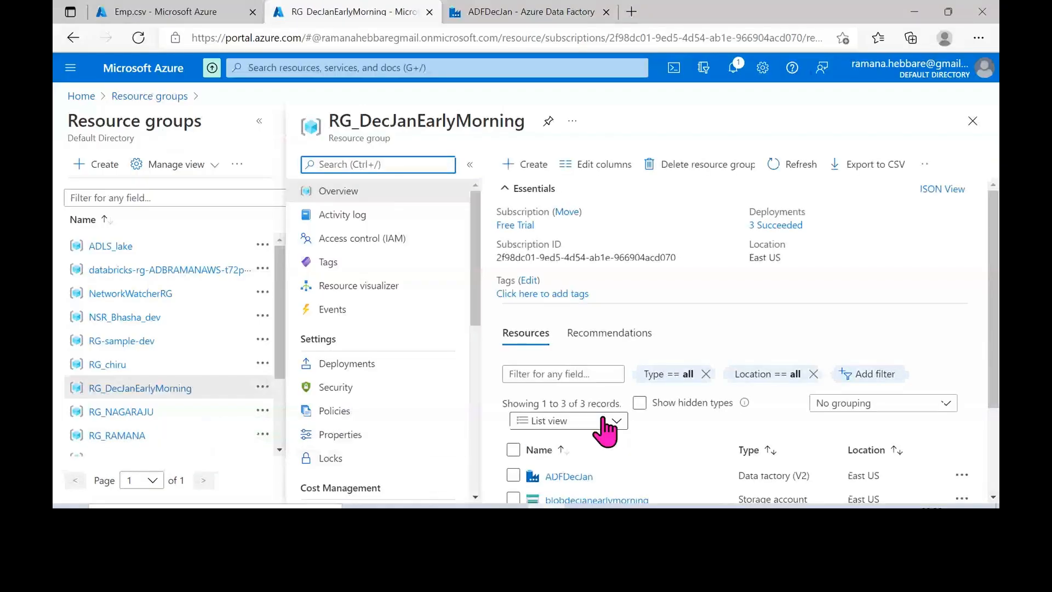
{"action": "left_click", "coordinate": [606, 410]}
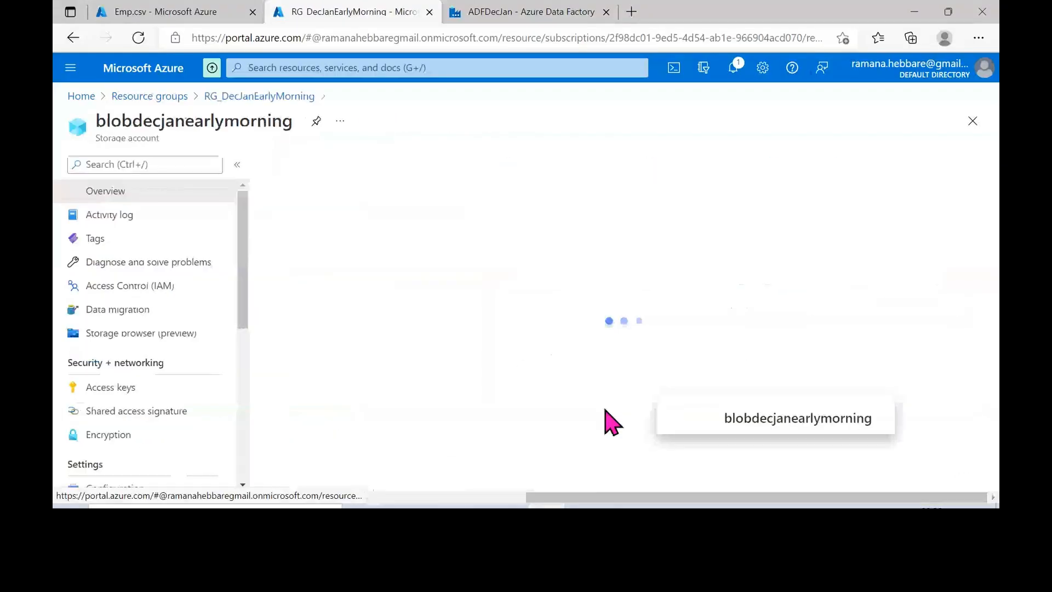
{"action": "left_click", "coordinate": [317, 463]}
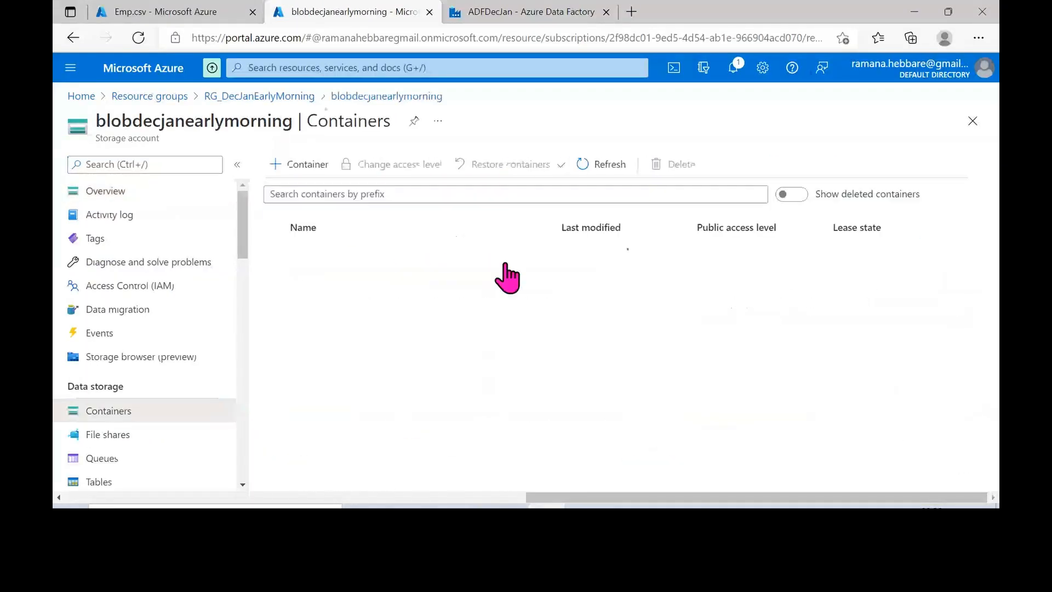
{"action": "left_click", "coordinate": [310, 324]}
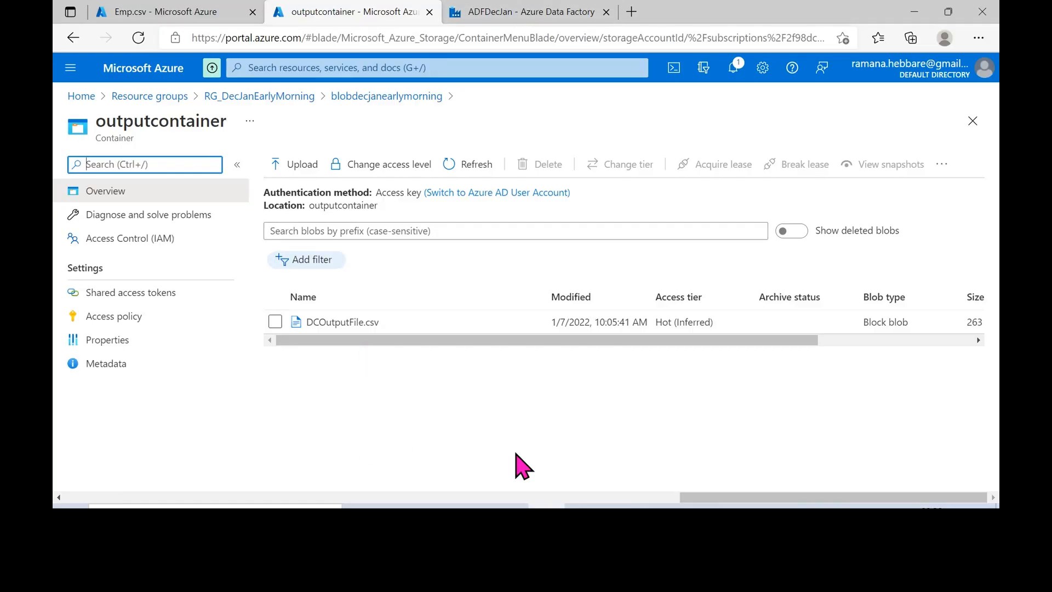
Check the PL_DC debug run's status in Data Factory, and refresh the blob list of outputcontainer in the Azure portal
{"action": "left_click", "coordinate": [530, 12]}
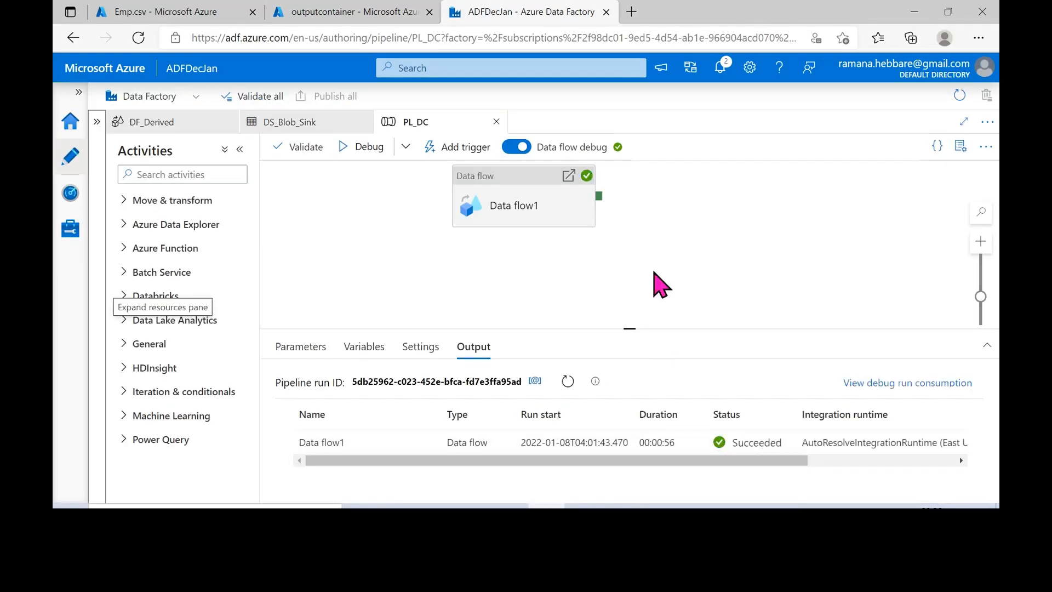
{"action": "left_click_drag", "start_coordinate": [652, 328], "coordinate": [649, 251]}
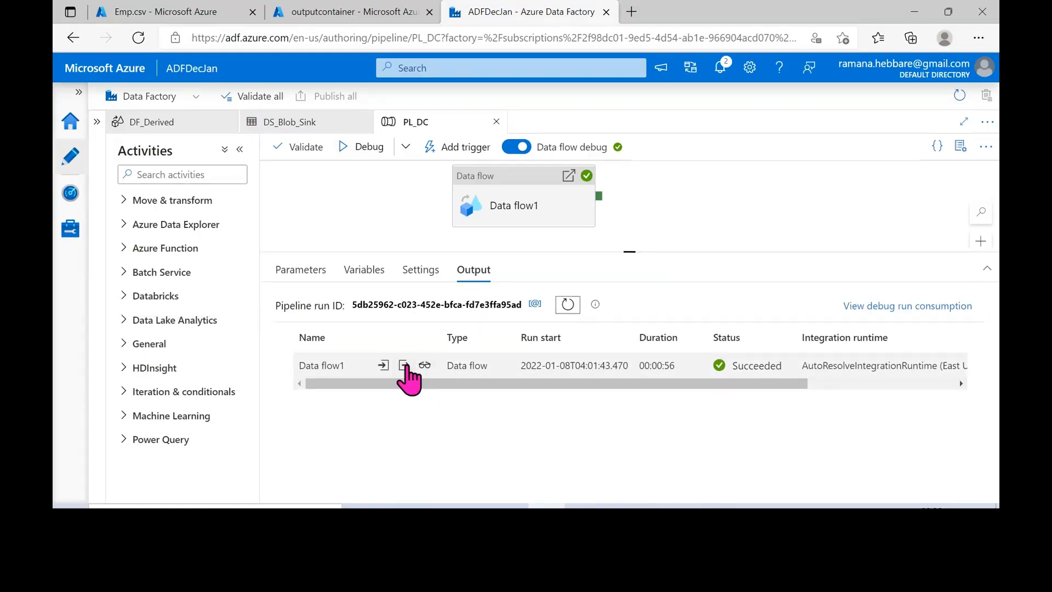
{"action": "left_click", "coordinate": [523, 206]}
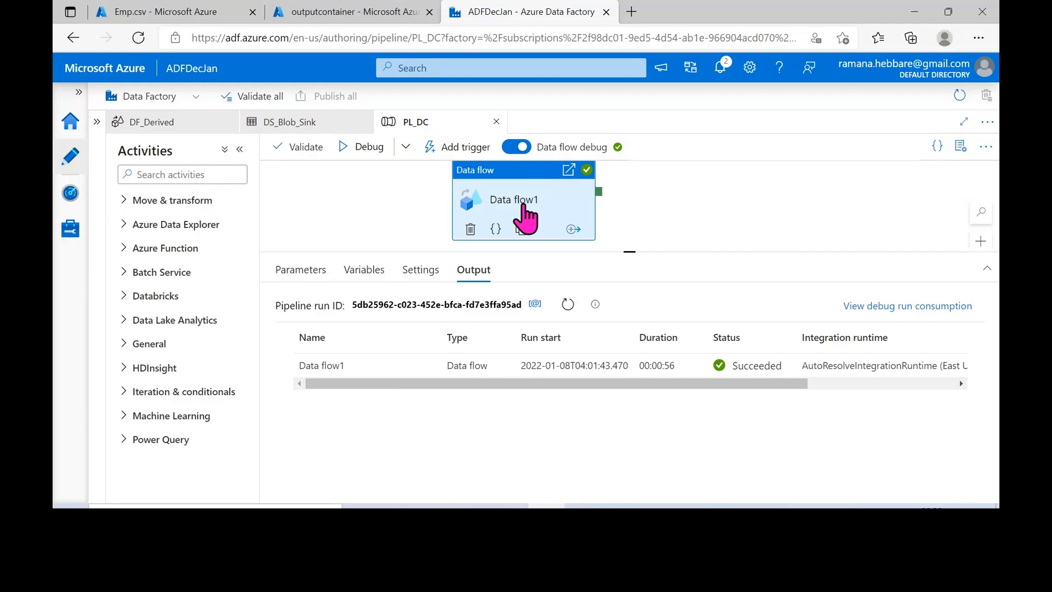
{"action": "double_click", "coordinate": [523, 204]}
{"action": "left_click", "coordinate": [364, 11]}
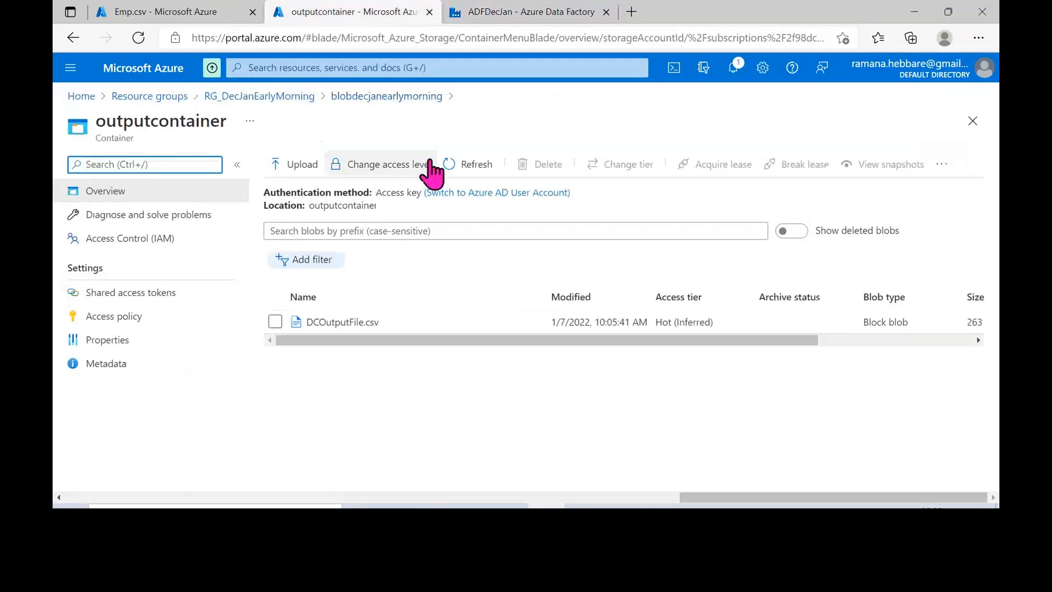
{"action": "left_click", "coordinate": [446, 165]}
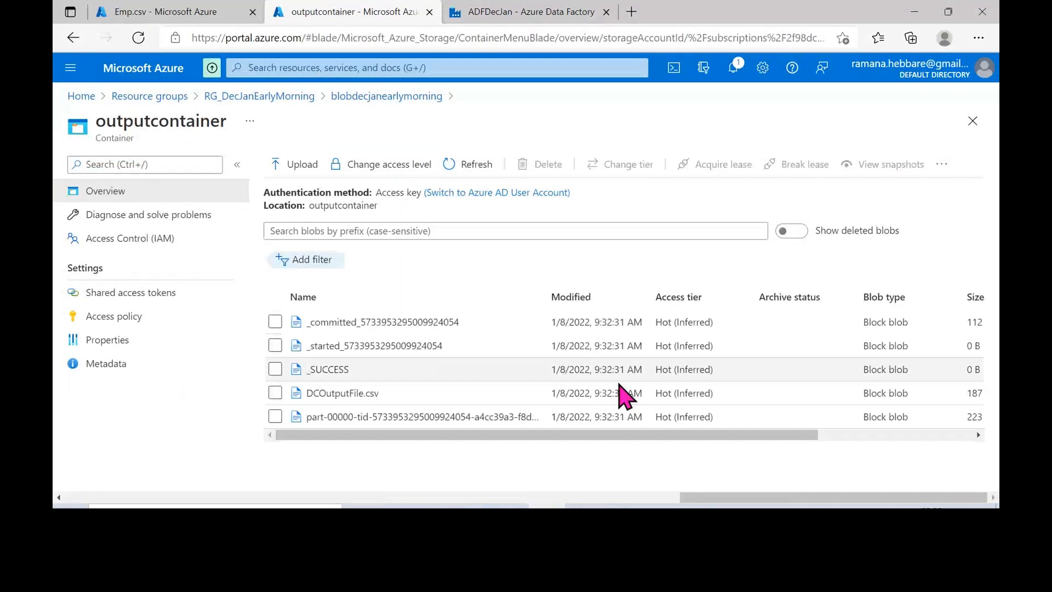
Examine the DCOutputFile.csv entry in outputcontainer's blob list, leaving it unselected
{"action": "left_click", "coordinate": [275, 393]}
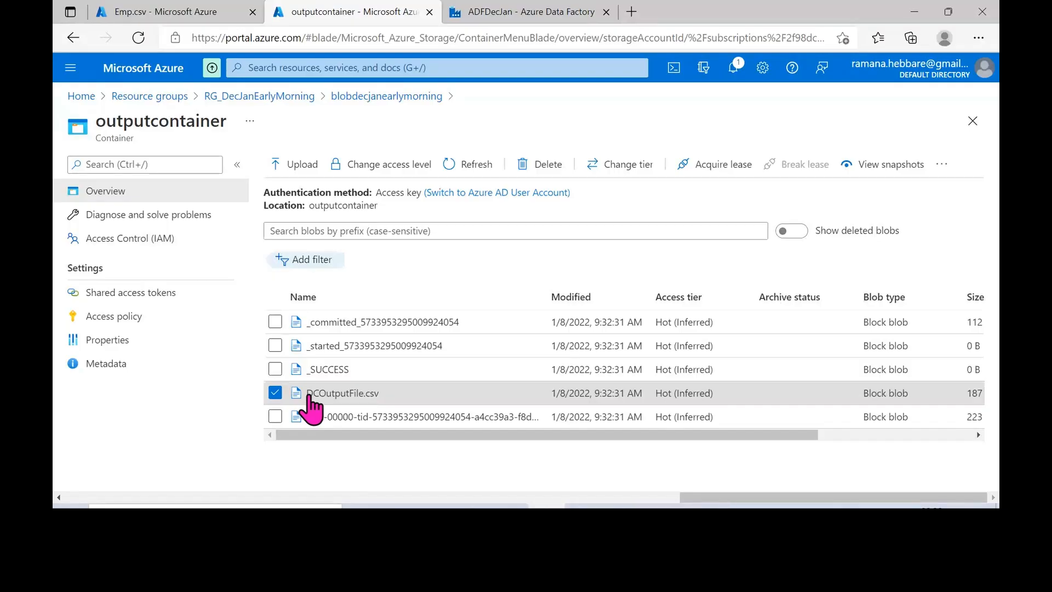
{"action": "left_click_drag", "start_coordinate": [306, 393], "coordinate": [375, 395]}
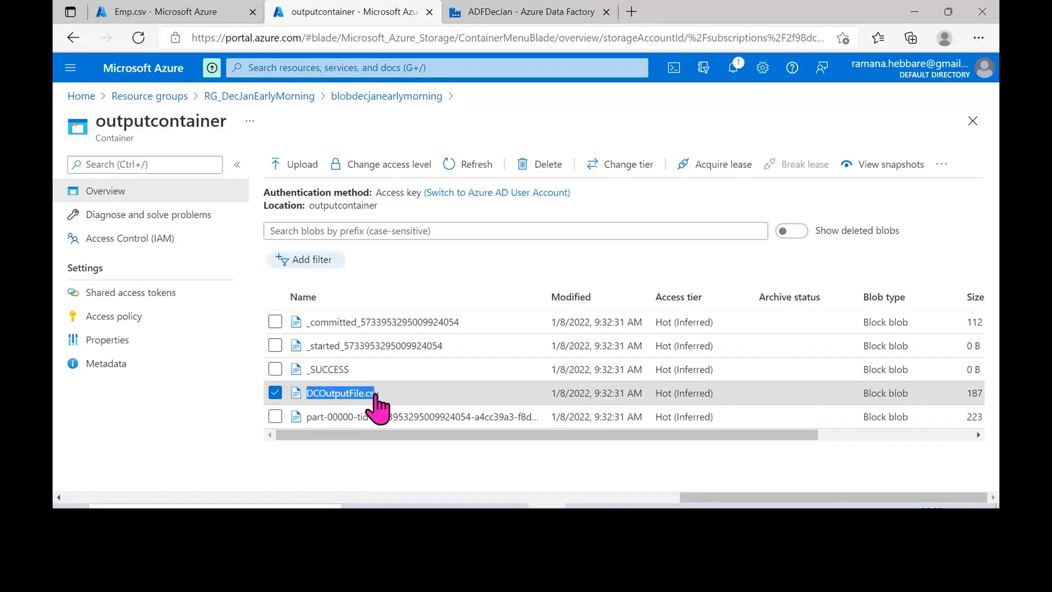
{"action": "left_click", "coordinate": [310, 393]}
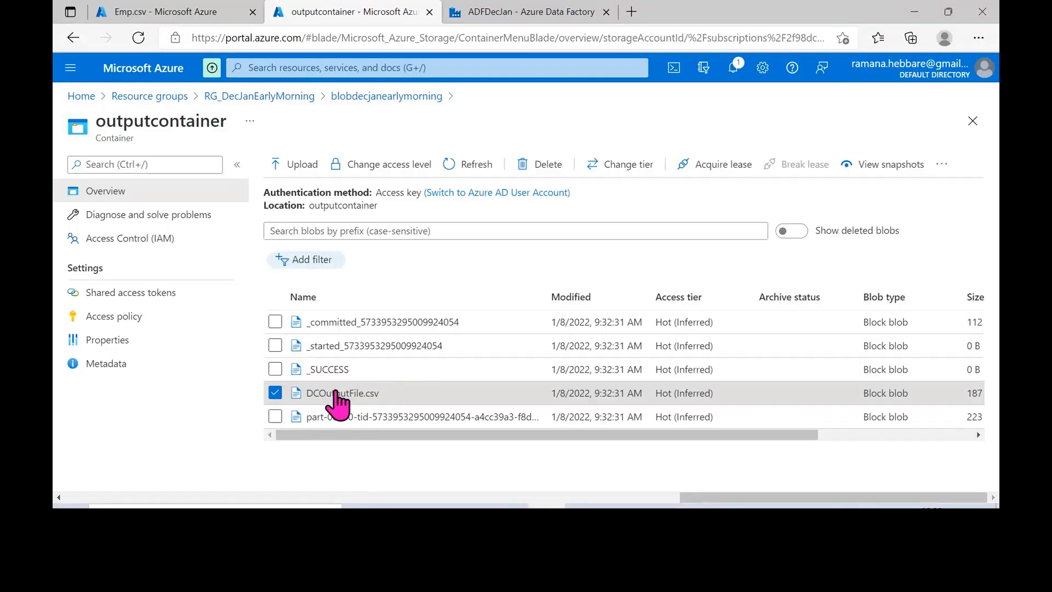
{"action": "left_click", "coordinate": [275, 394]}
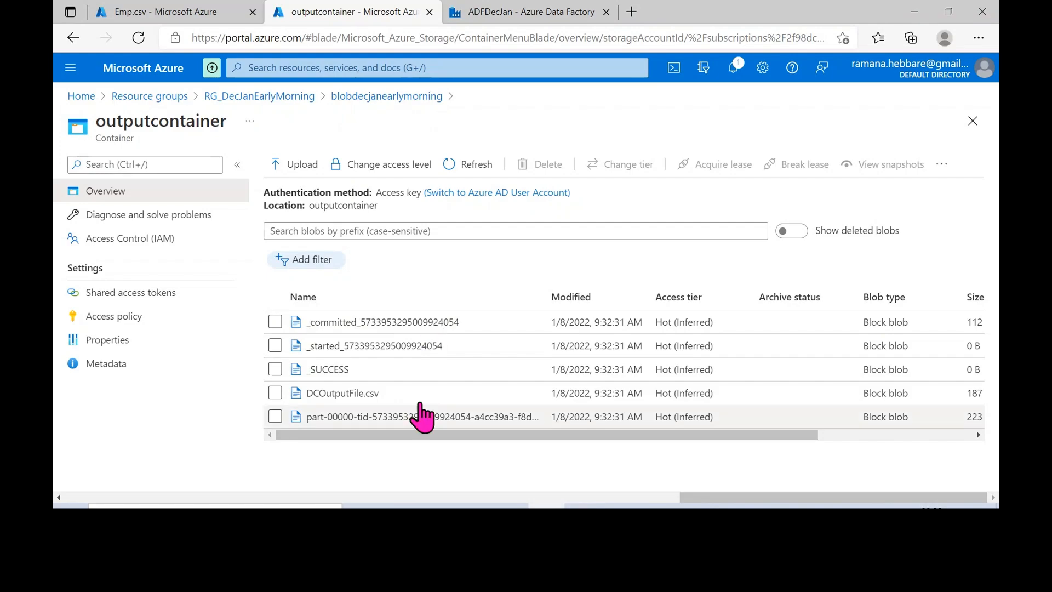
{"action": "scroll", "coordinate": [502, 436], "scroll_direction": "right", "scroll_amount": 2}
{"action": "left_click_drag", "start_coordinate": [503, 433], "coordinate": [432, 433]}
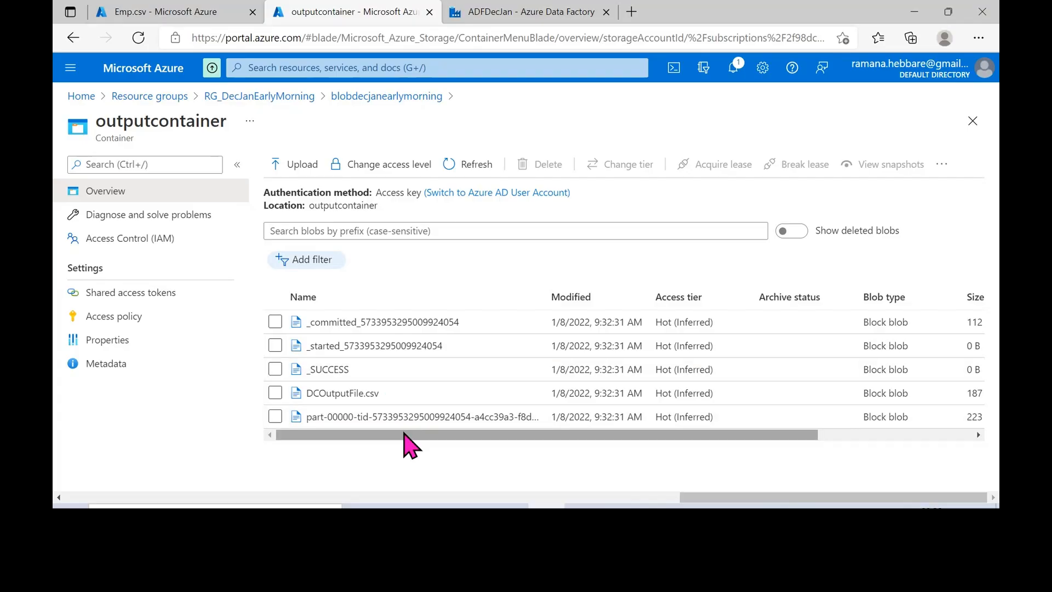
Select all blobs except DCOutputFile.csv, and clear the selection of the _committed, _started and _SUCCESS blobs
{"action": "left_click", "coordinate": [274, 417]}
{"action": "left_click", "coordinate": [275, 368]}
{"action": "left_click", "coordinate": [275, 345]}
{"action": "left_click", "coordinate": [275, 322]}
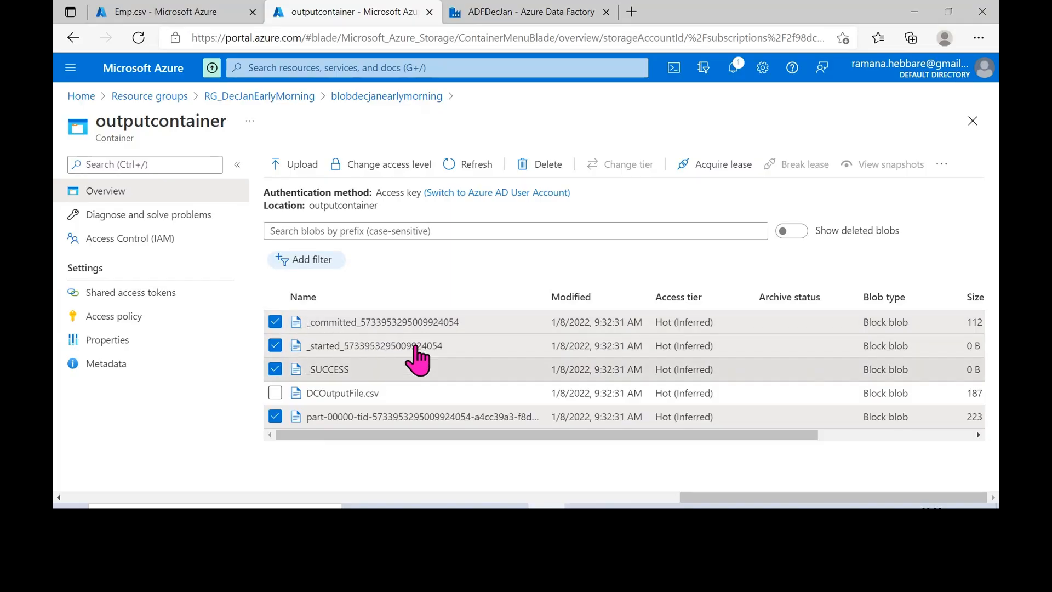
{"action": "left_click", "coordinate": [275, 324]}
{"action": "left_click", "coordinate": [275, 345]}
{"action": "left_click", "coordinate": [274, 369]}
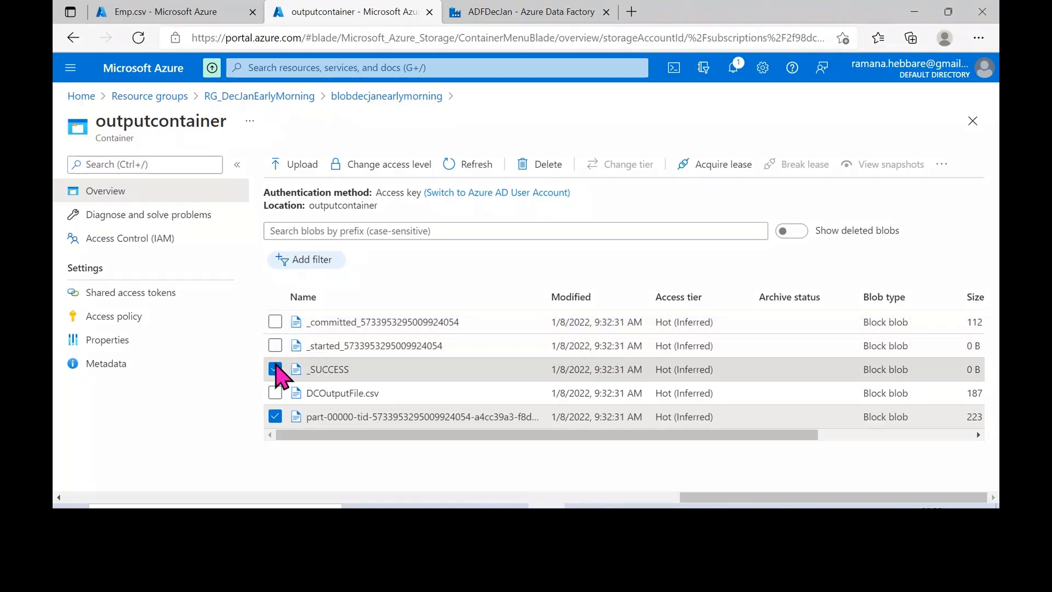
Open the contents of the part-00000 blob and examine its employee records and their department IDs
{"action": "left_click", "coordinate": [351, 416]}
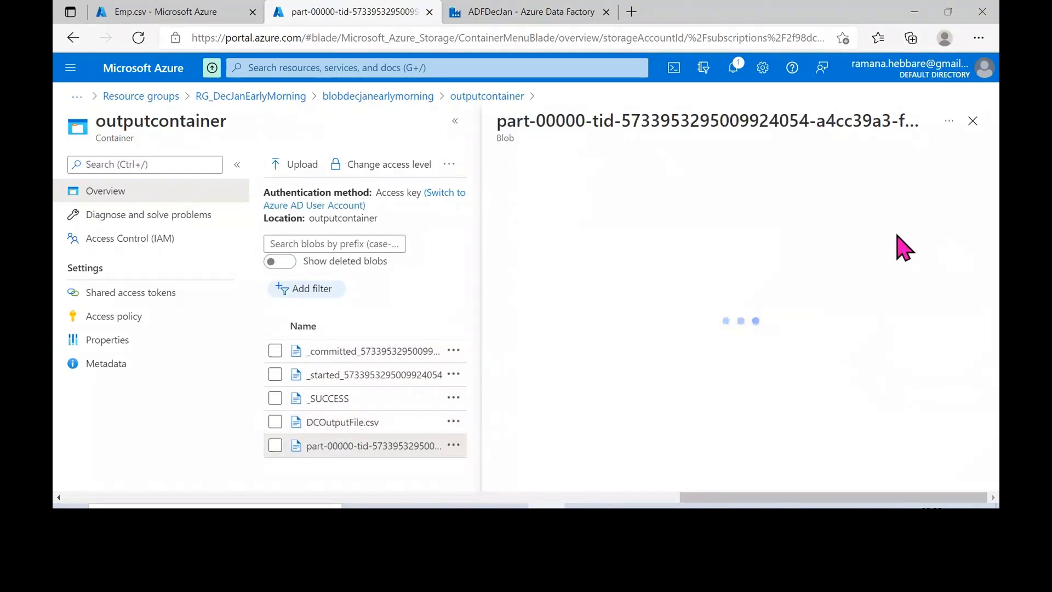
{"action": "left_click", "coordinate": [696, 201]}
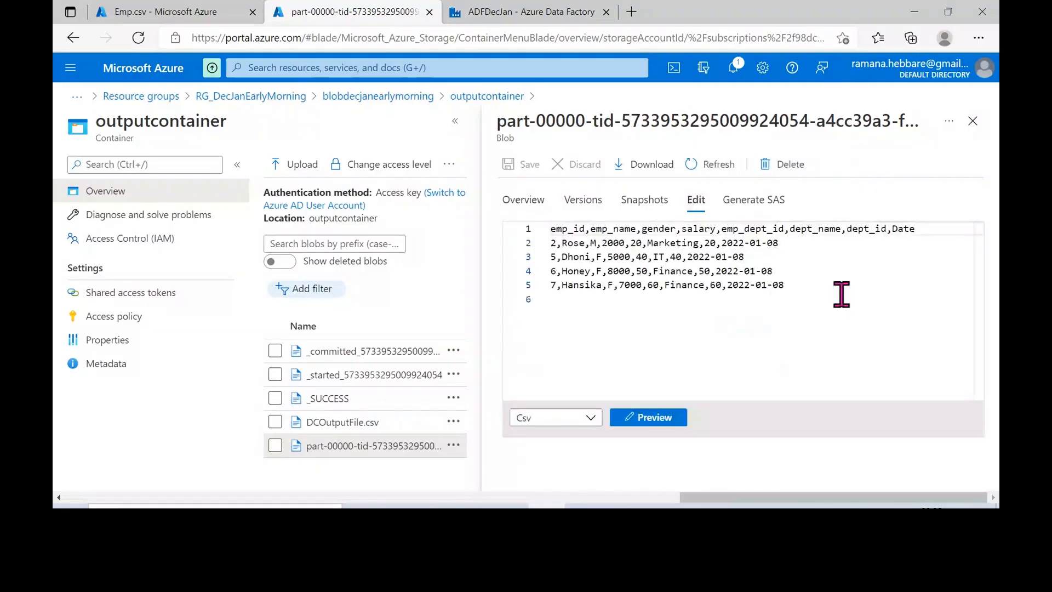
{"action": "left_click", "coordinate": [675, 285]}
{"action": "left_click_drag", "start_coordinate": [789, 285], "coordinate": [549, 230]}
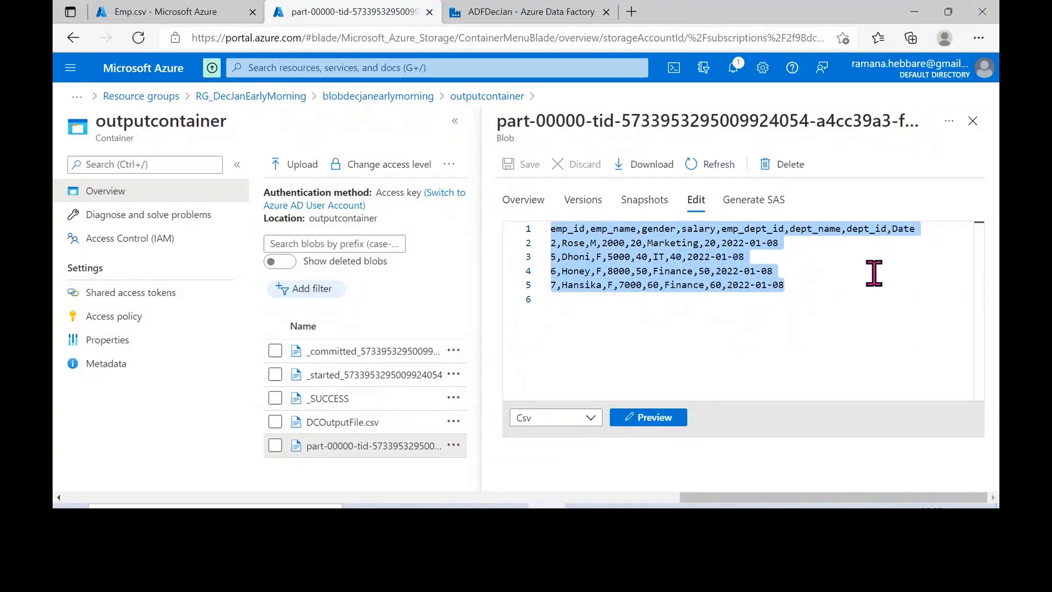
{"action": "left_click", "coordinate": [676, 280]}
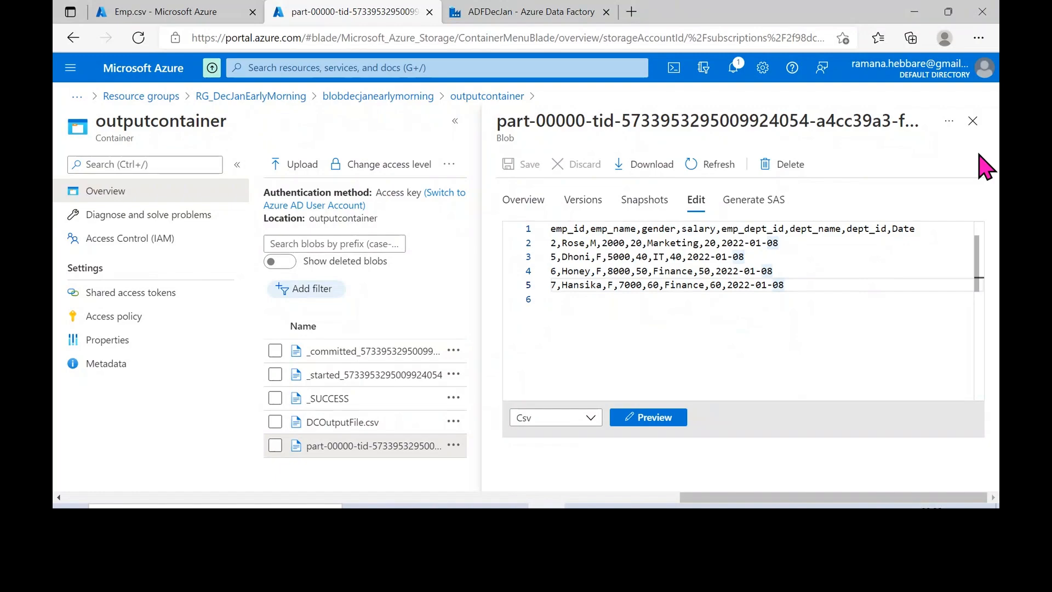
Open the contents of DCOutputFile.csv and check the header and the department 10 employee records
{"action": "left_click", "coordinate": [335, 427]}
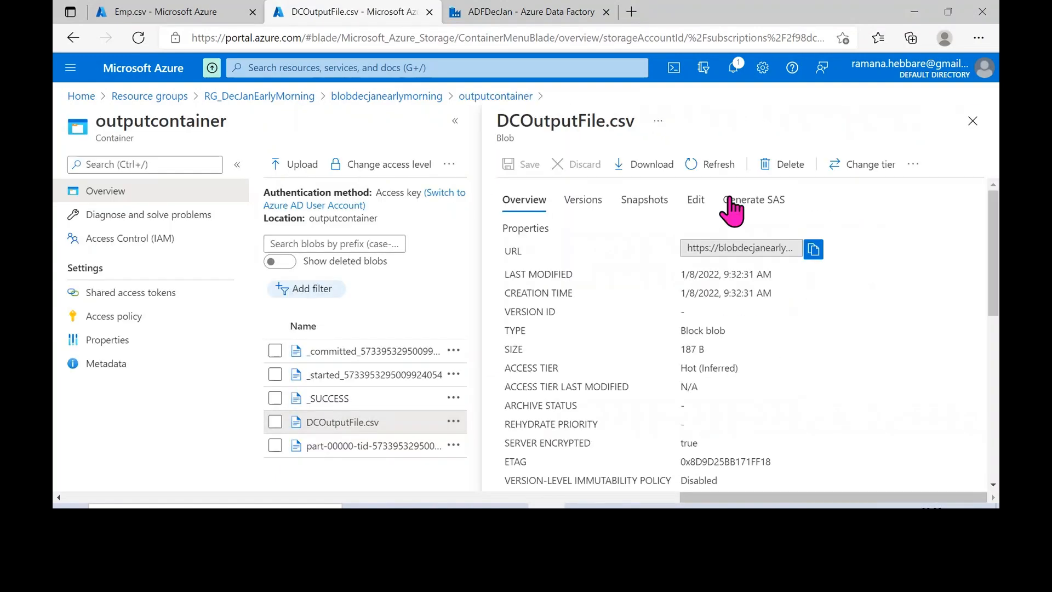
{"action": "left_click", "coordinate": [695, 201]}
{"action": "left_click", "coordinate": [813, 272]}
{"action": "left_click_drag", "start_coordinate": [820, 272], "coordinate": [546, 249]}
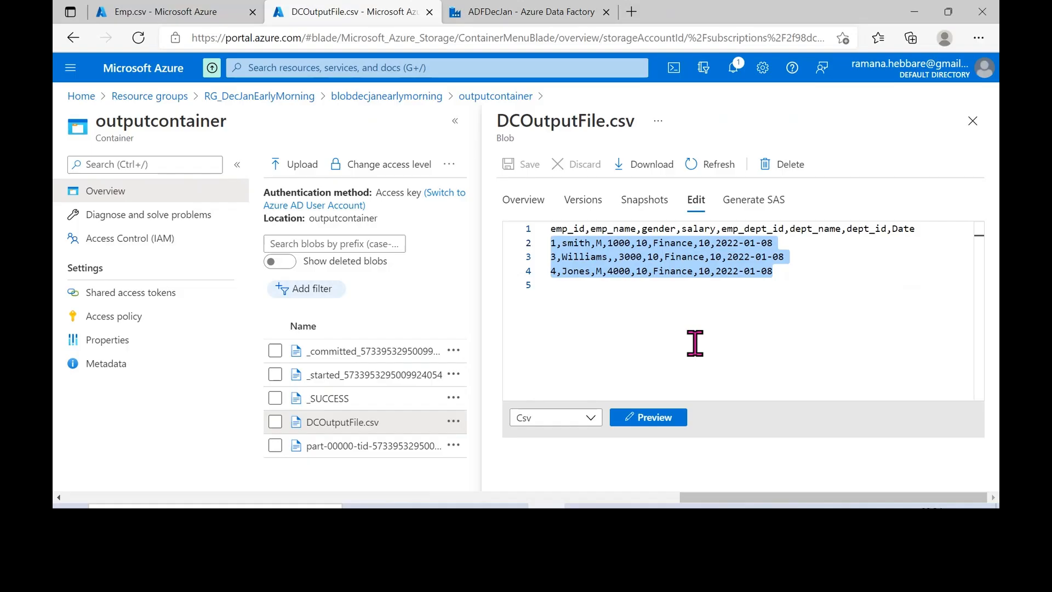
{"action": "left_click", "coordinate": [563, 249]}
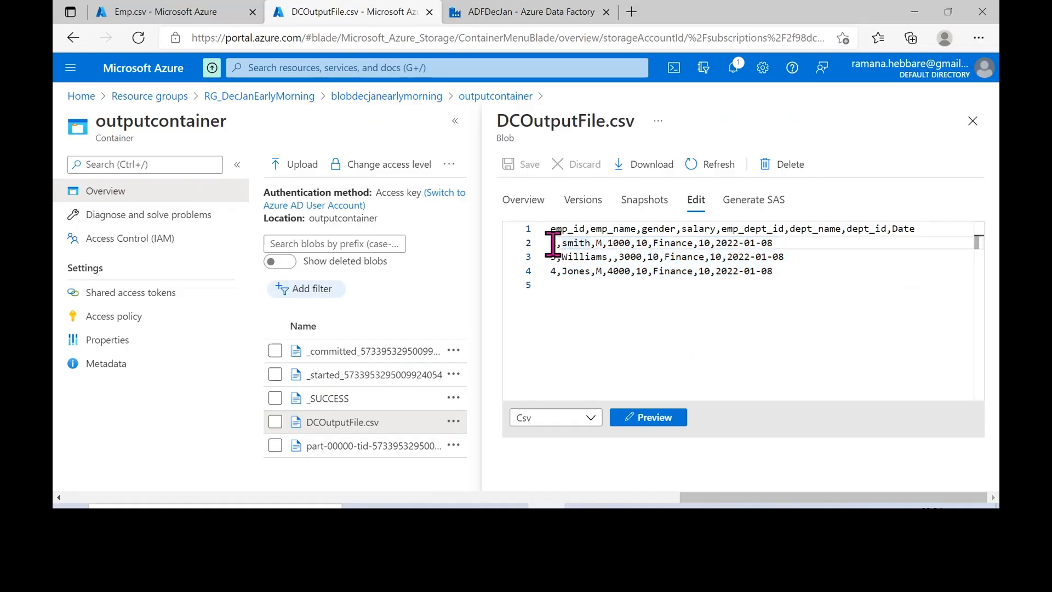
{"action": "left_click", "coordinate": [789, 280]}
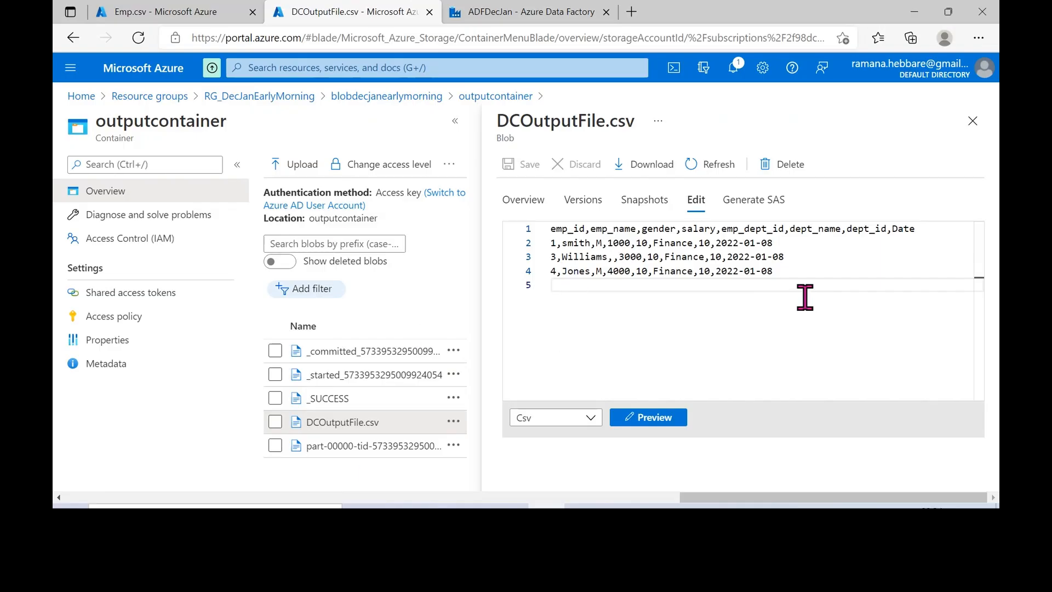
{"action": "left_click", "coordinate": [796, 270]}
{"action": "key", "text": "ctrl+a"}
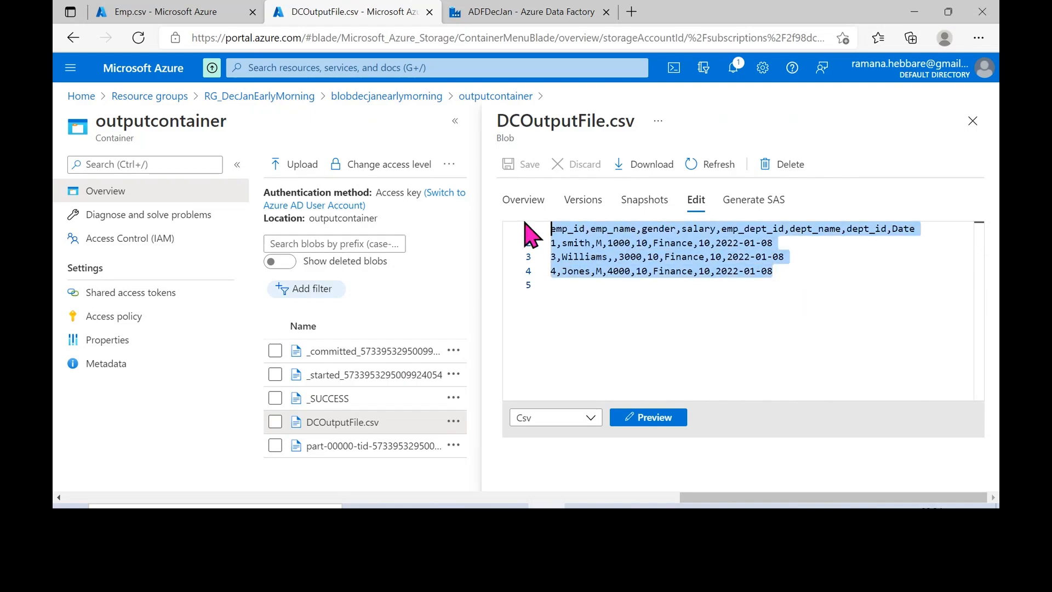
{"action": "left_click", "coordinate": [821, 269]}
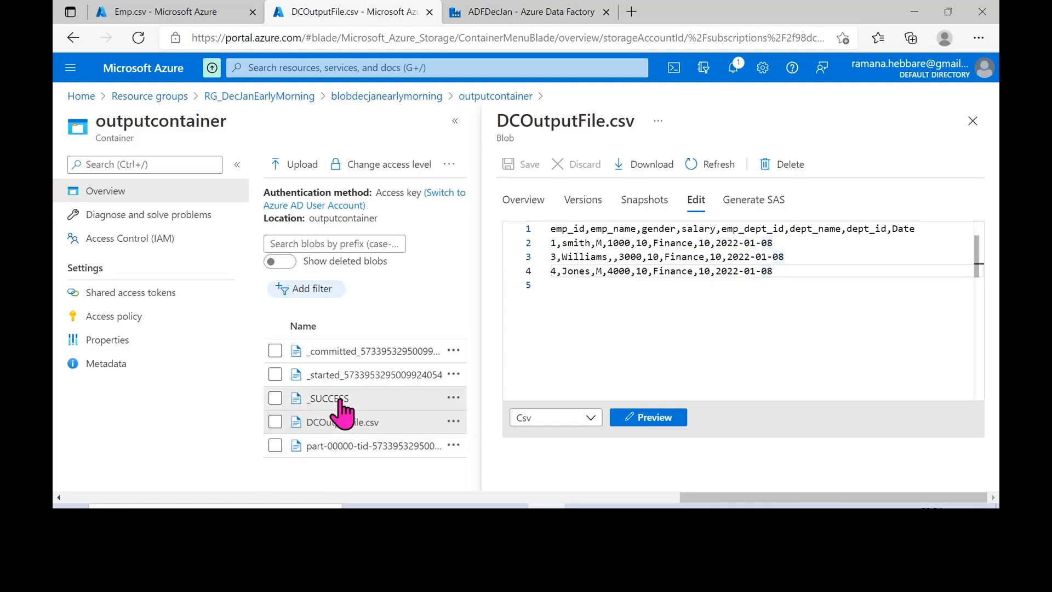
View the file contents of the _SUCCESS blob and the _started blob in outputcontainer
{"action": "left_click", "coordinate": [367, 399]}
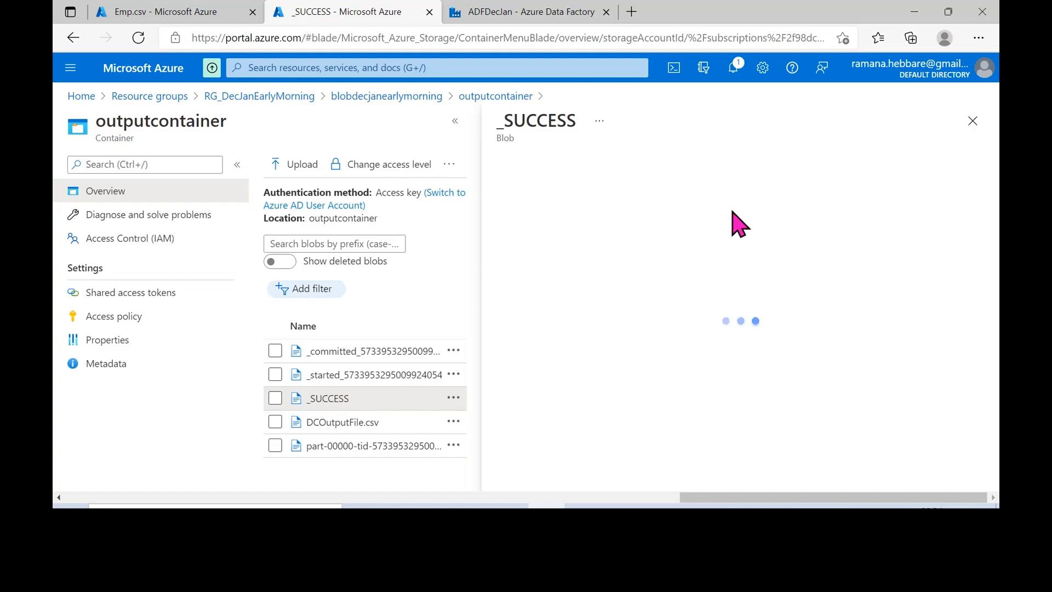
{"action": "left_click", "coordinate": [696, 201]}
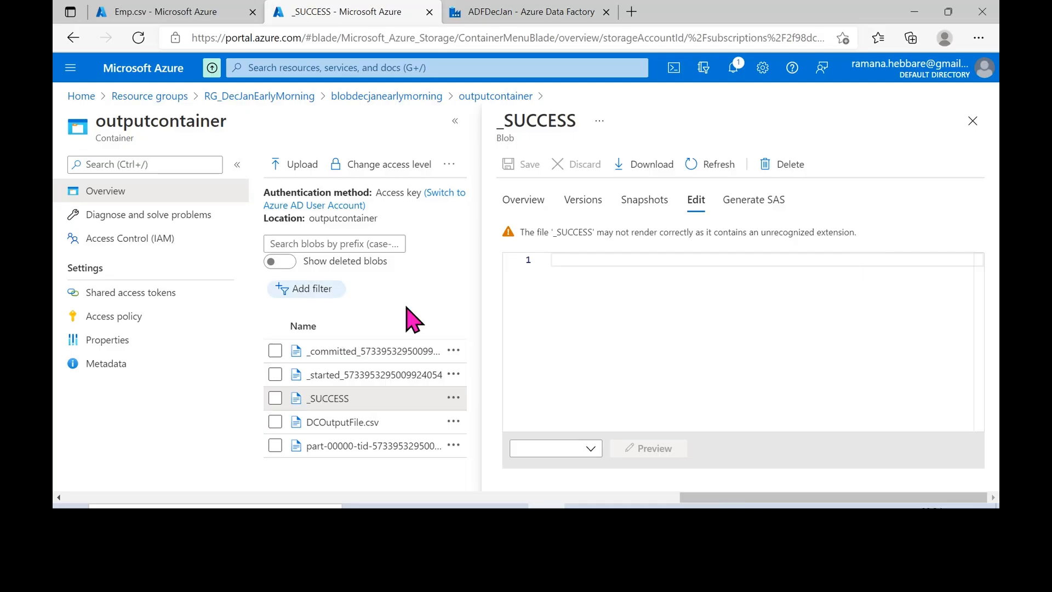
{"action": "left_click", "coordinate": [378, 376]}
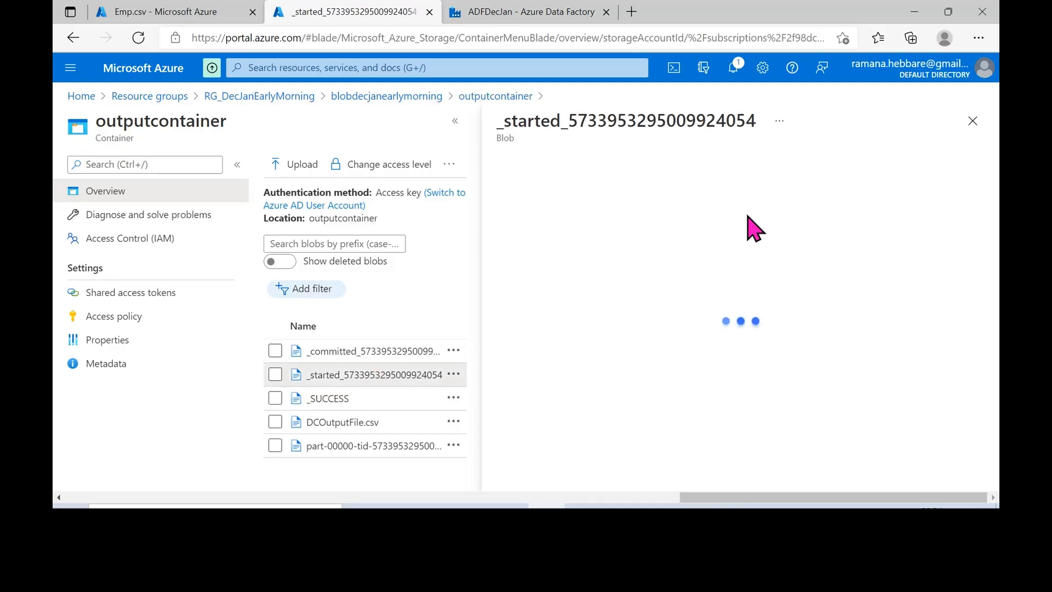
{"action": "left_click", "coordinate": [697, 200]}
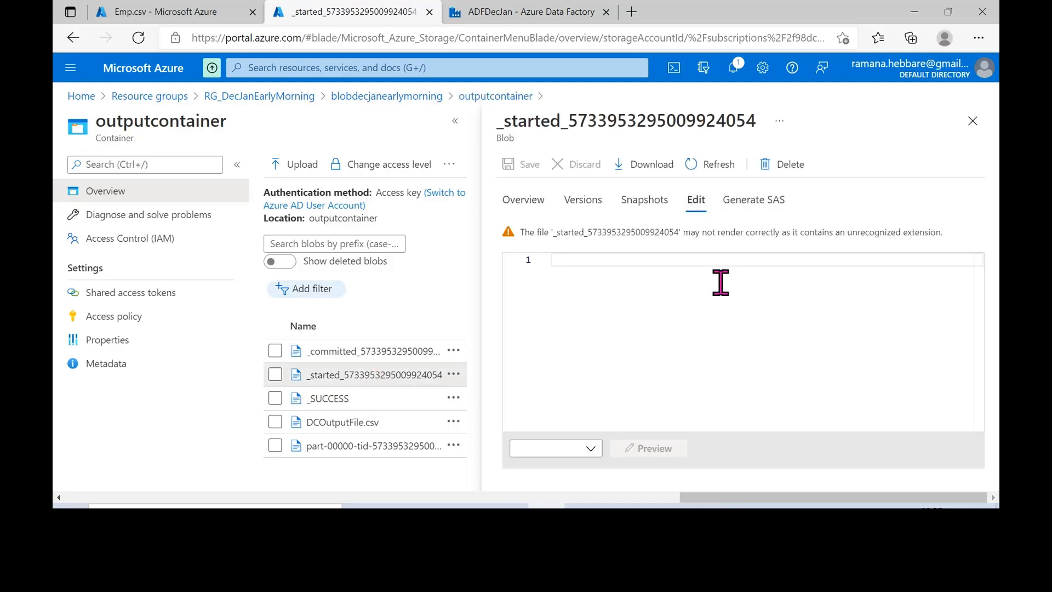
Inspect the full contents of the _committed blob and close its details to return to outputcontainer's blob list
{"action": "left_click", "coordinate": [337, 352]}
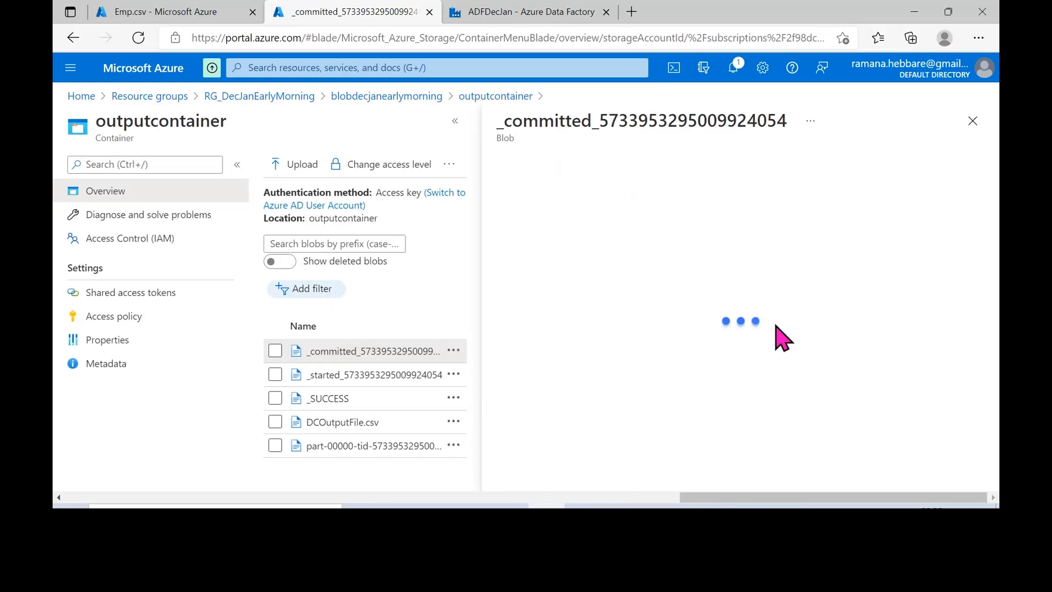
{"action": "left_click", "coordinate": [695, 201]}
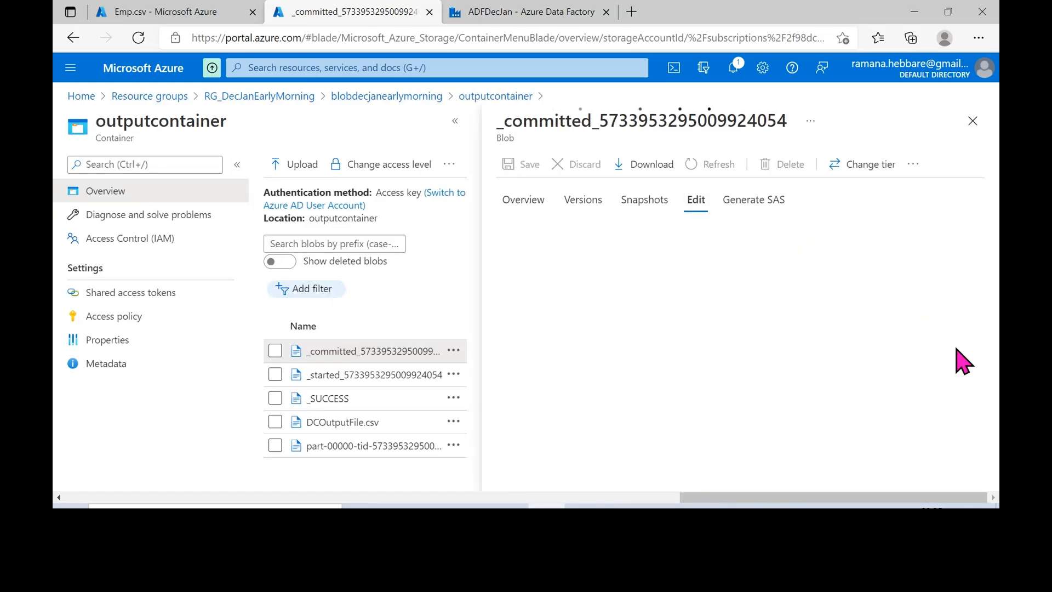
{"action": "left_click_drag", "start_coordinate": [689, 426], "coordinate": [649, 432]}
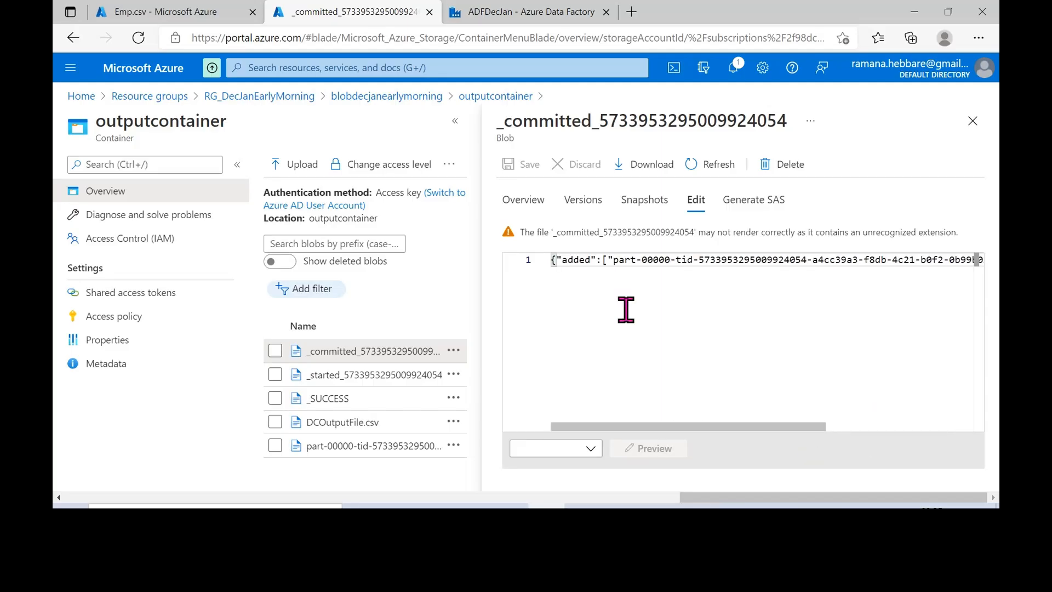
{"action": "left_click", "coordinate": [751, 346]}
{"action": "left_click_drag", "start_coordinate": [762, 425], "coordinate": [500, 434]}
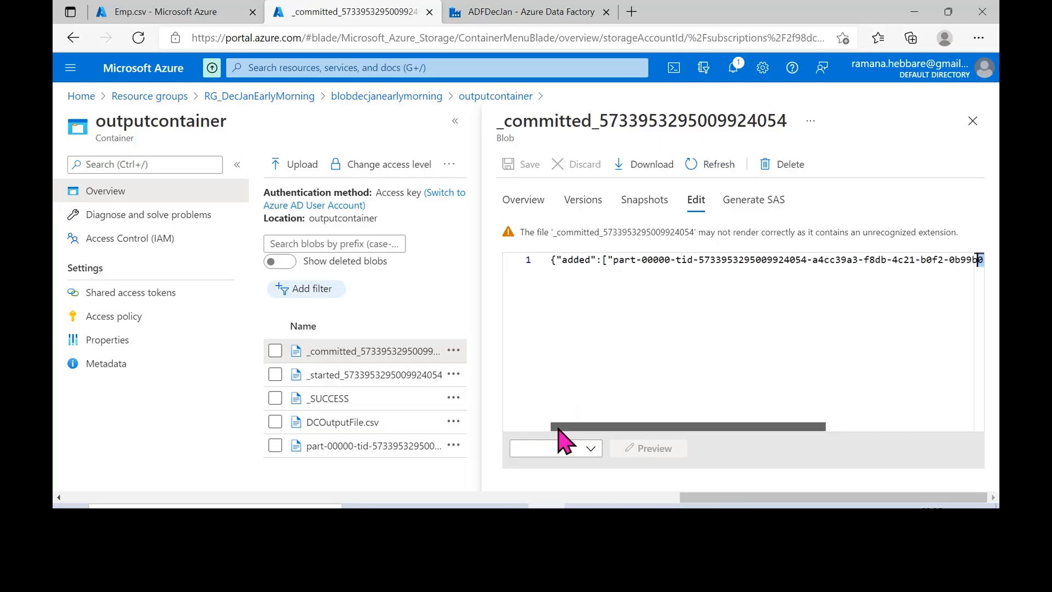
{"action": "left_click", "coordinate": [972, 121]}
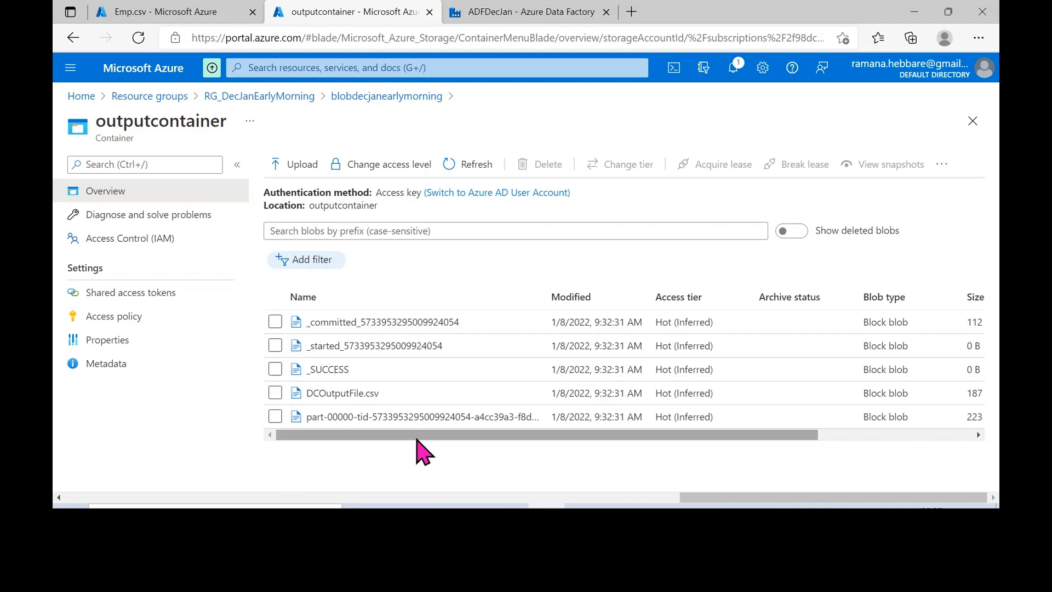
Switch to the ADFDecJan Data Factory browser tab and expand the factory resources list
{"action": "left_click", "coordinate": [592, 14]}
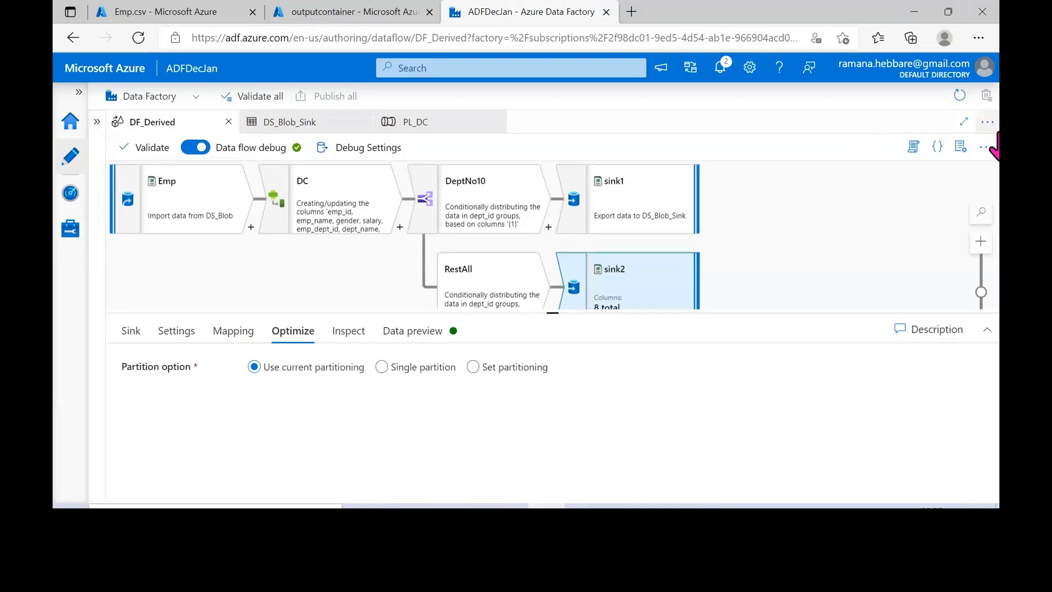
{"action": "left_click", "coordinate": [987, 122]}
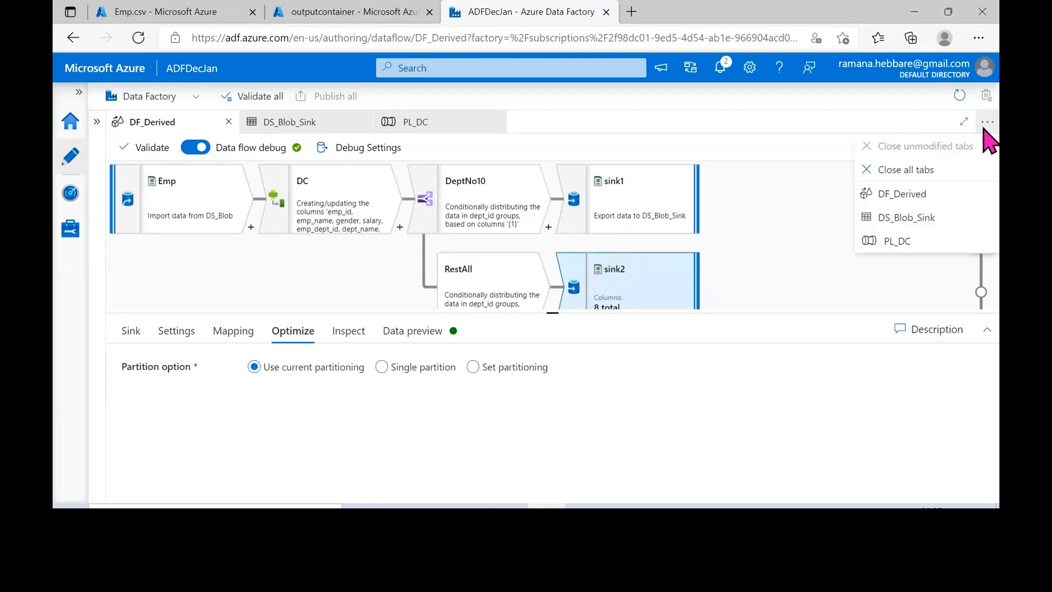
{"action": "left_click", "coordinate": [97, 121]}
{"action": "left_click", "coordinate": [97, 122]}
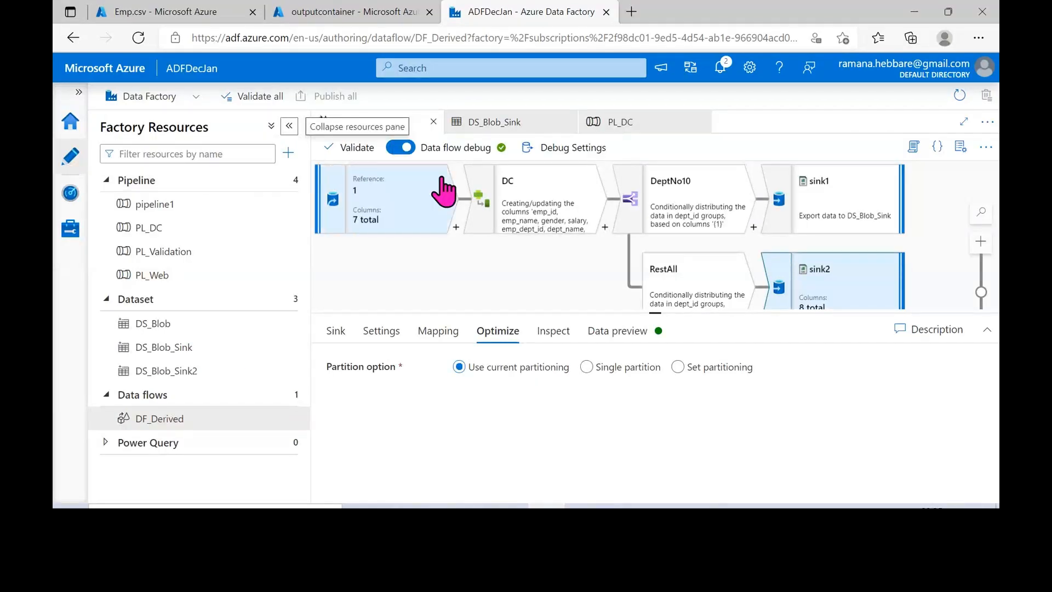
Close the DS_Blob_Sink dataset and show the DF_Derived data flow with an enlarged canvas
{"action": "left_click", "coordinate": [614, 126]}
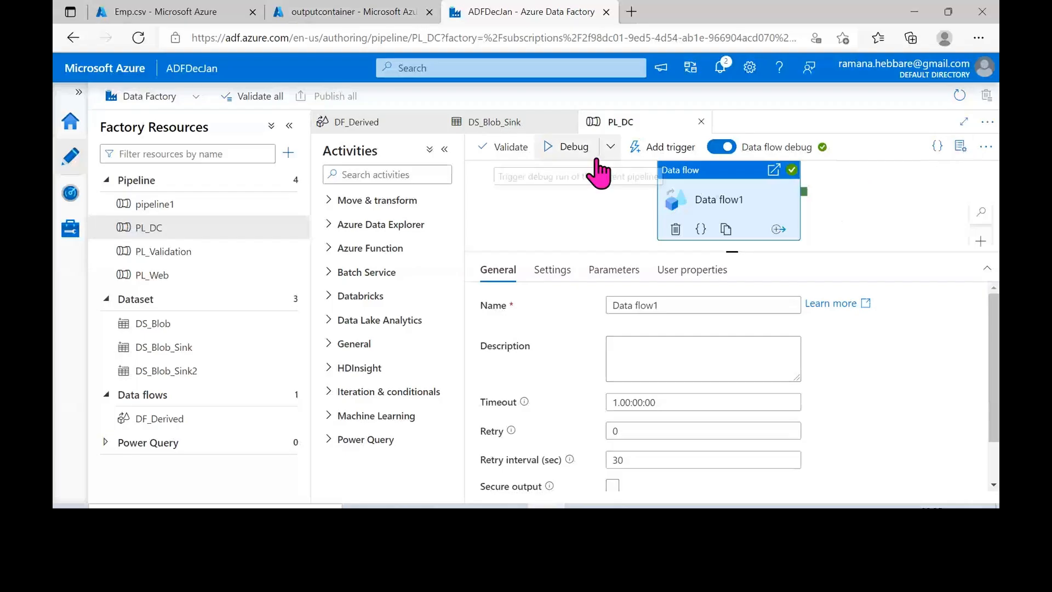
{"action": "left_click", "coordinate": [533, 124]}
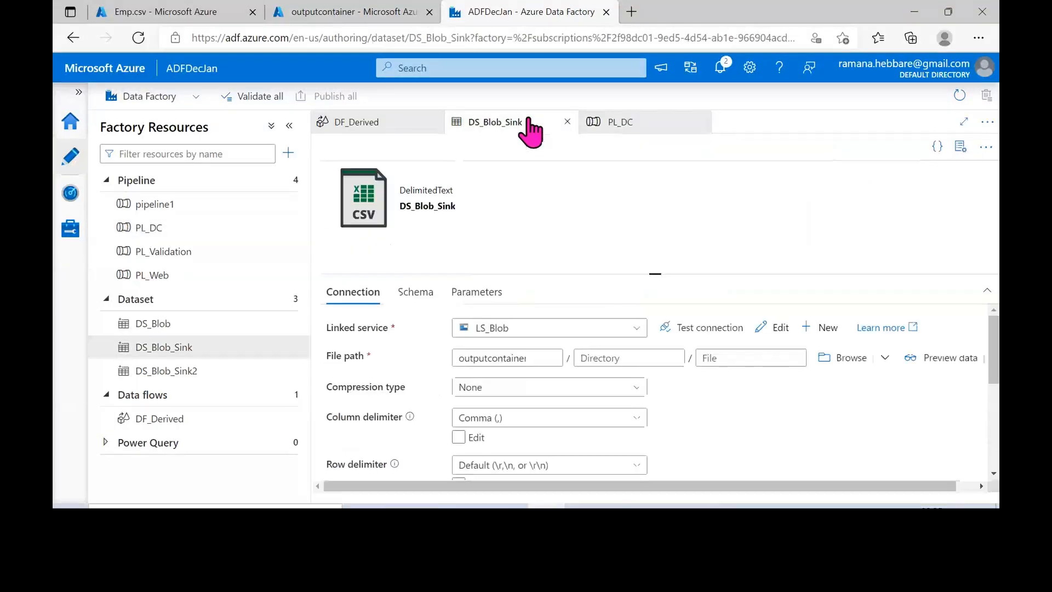
{"action": "left_click", "coordinate": [567, 122]}
{"action": "left_click", "coordinate": [381, 123]}
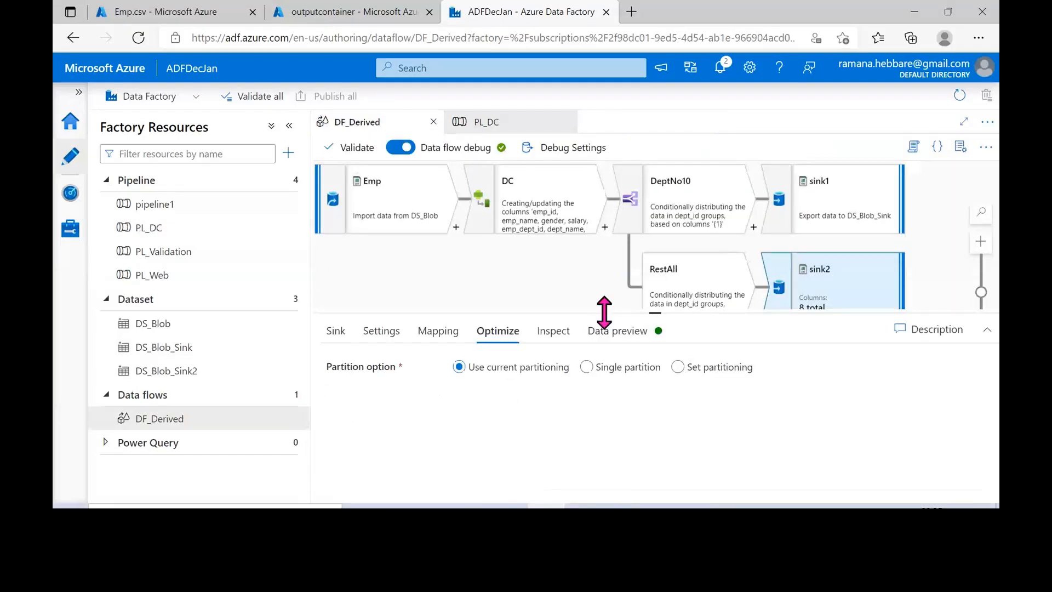
{"action": "left_click_drag", "start_coordinate": [604, 310], "coordinate": [607, 399]}
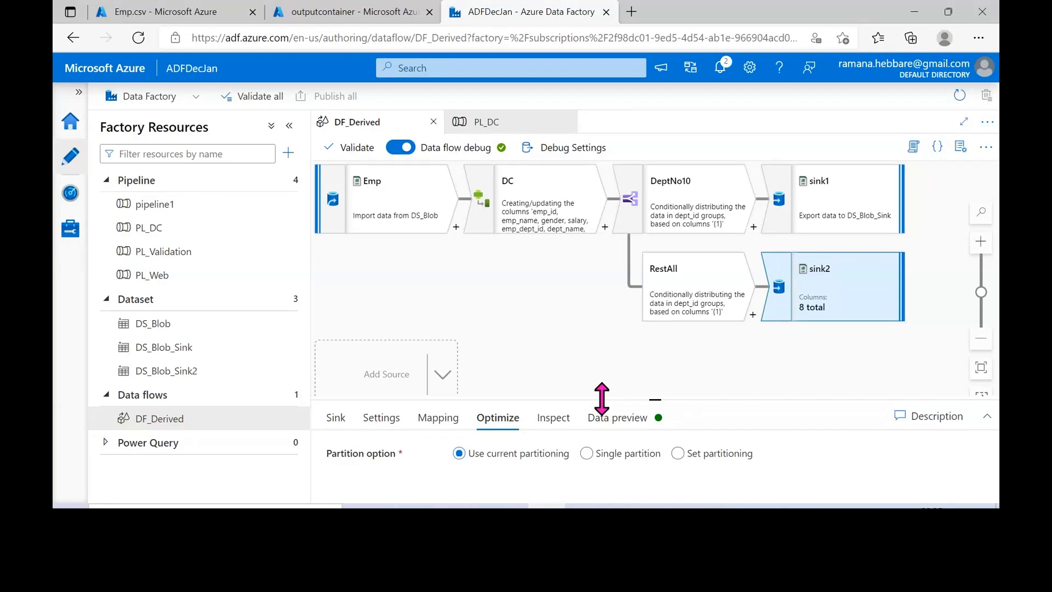
Switch to the Day-1 Notepad notes and delete the Conditional Split heading below the Day-12 topic list
{"action": "left_click", "coordinate": [619, 506]}
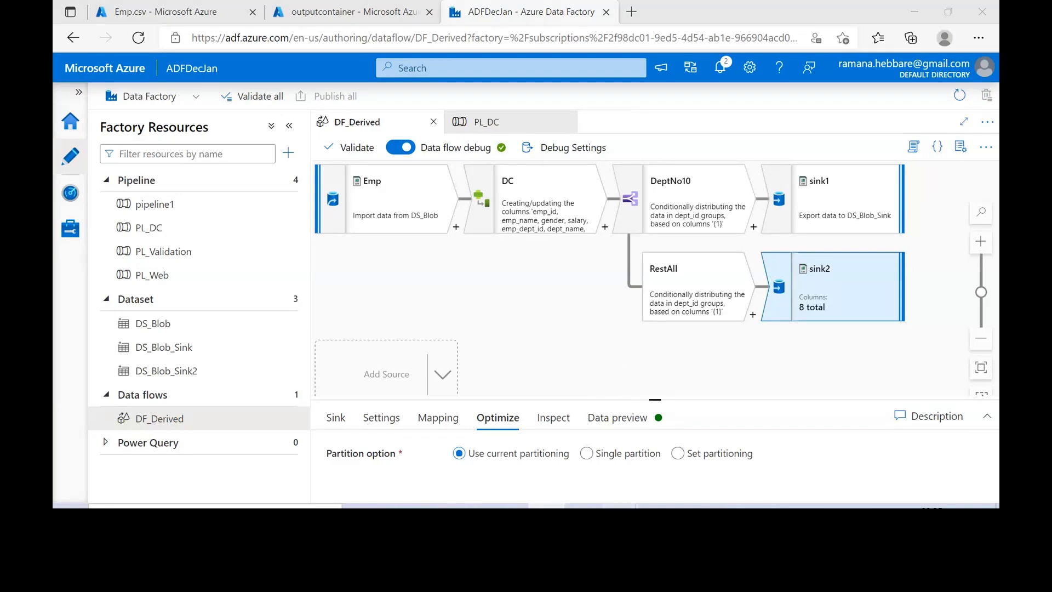
{"action": "left_click", "coordinate": [619, 506]}
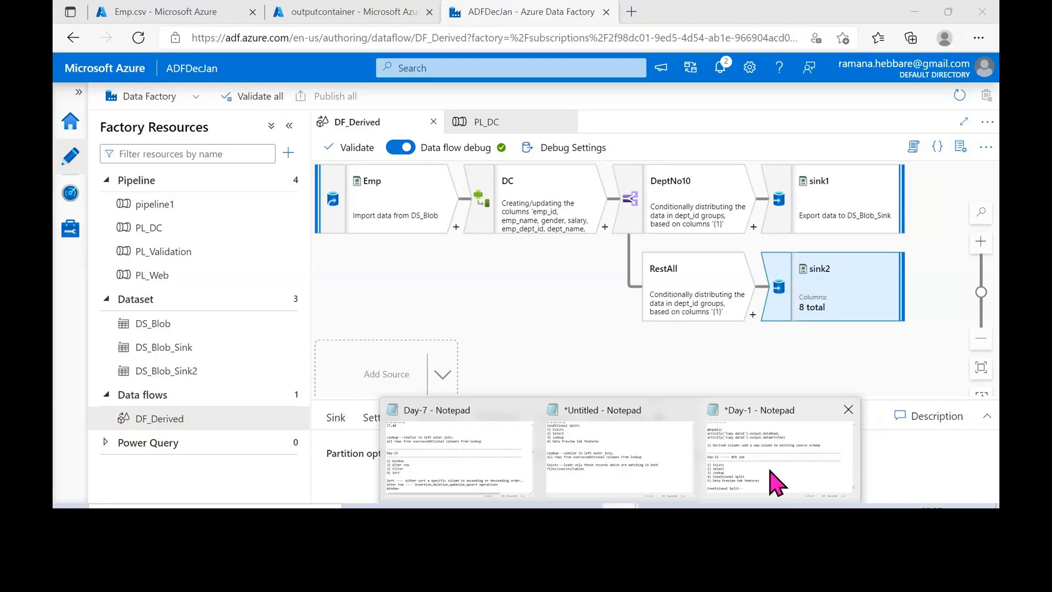
{"action": "left_click", "coordinate": [776, 484]}
{"action": "left_click_drag", "start_coordinate": [300, 446], "coordinate": [57, 449]}
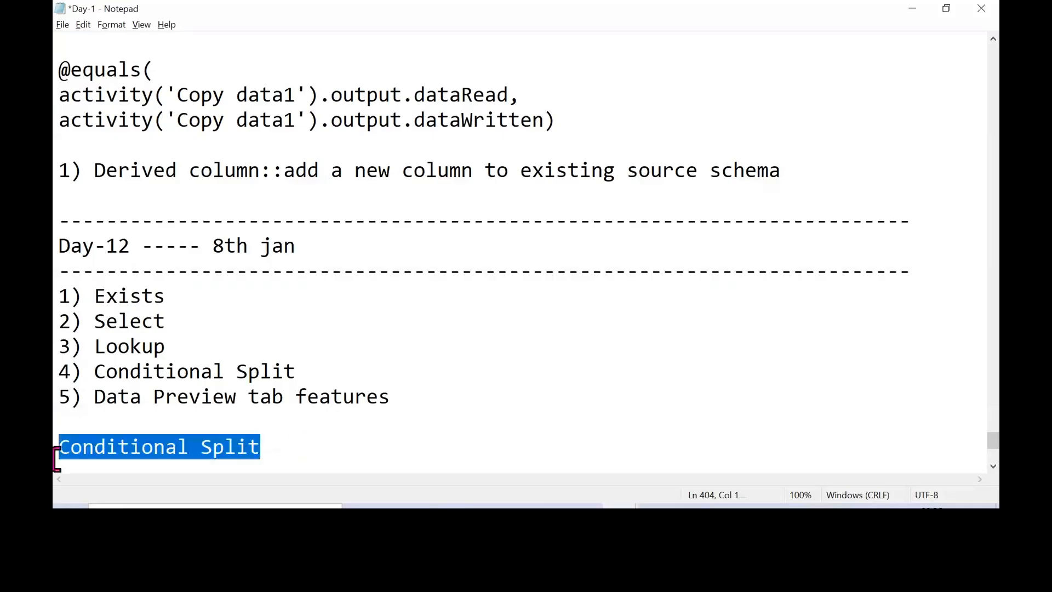
{"action": "key", "text": "End"}
{"action": "key", "text": "Return"}
{"action": "key", "text": "Return"}
{"action": "left_click_drag", "start_coordinate": [270, 399], "coordinate": [57, 400]}
{"action": "key", "text": "BackSpace"}
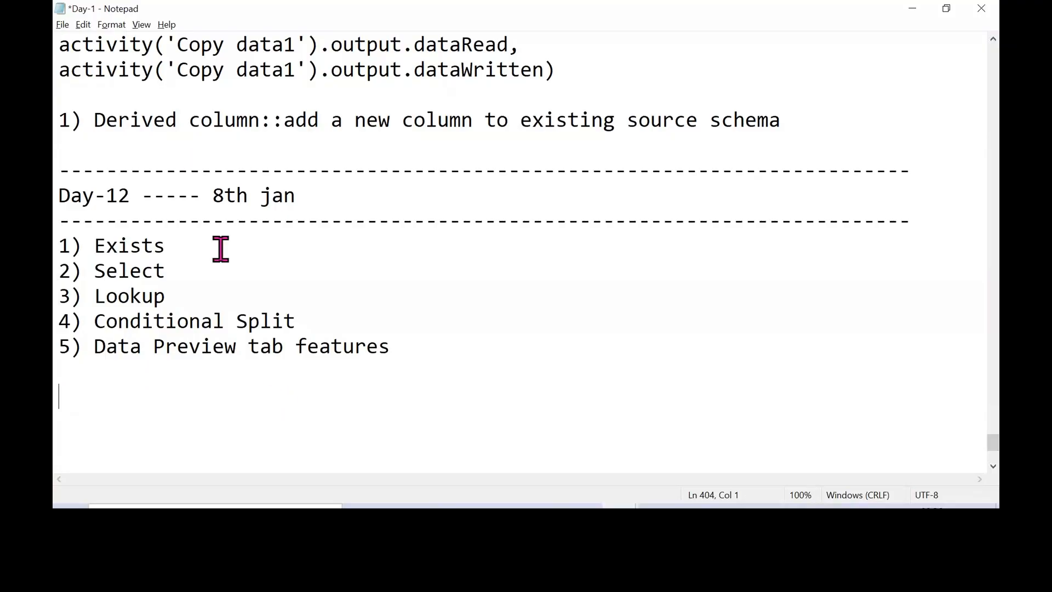
Move the Exists definition from the end of the notes to directly beneath the Day-12 topic list
{"action": "double_click", "coordinate": [142, 245]}
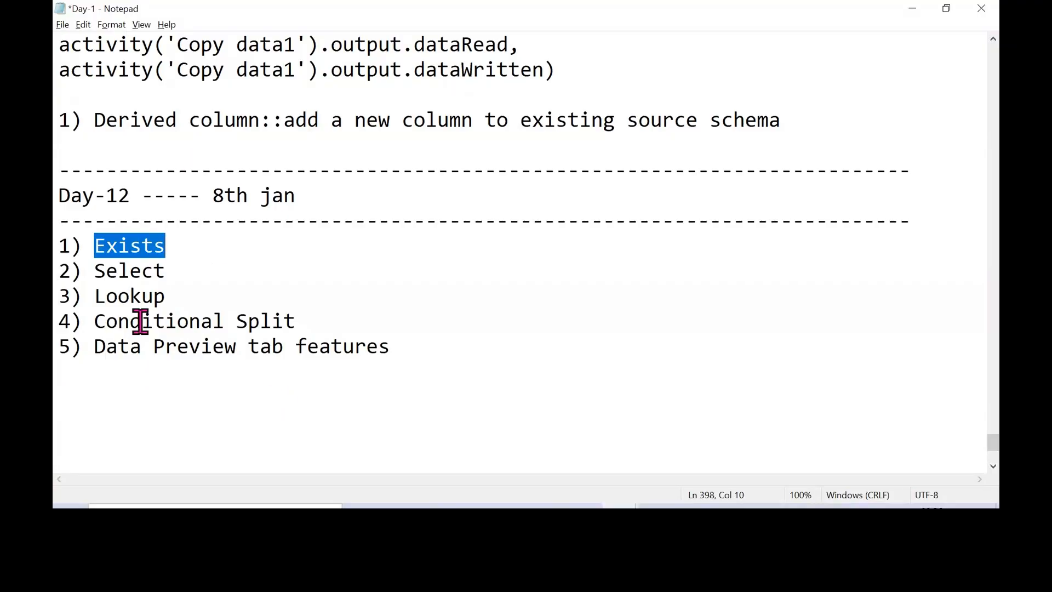
{"action": "left_click", "coordinate": [130, 399]}
{"action": "scroll", "coordinate": [228, 404], "scroll_direction": "down", "scroll_amount": 3}
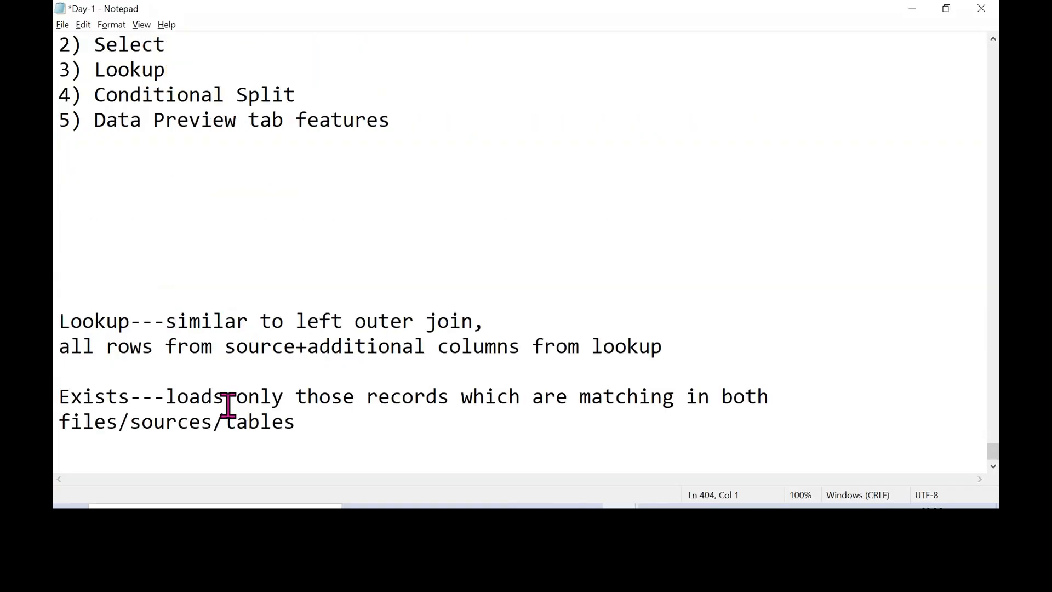
{"action": "left_click_drag", "start_coordinate": [340, 432], "coordinate": [57, 399]}
{"action": "key", "text": "ctrl+c"}
{"action": "key", "text": "BackSpace"}
{"action": "left_click", "coordinate": [110, 214]}
{"action": "key", "text": "ctrl+v"}
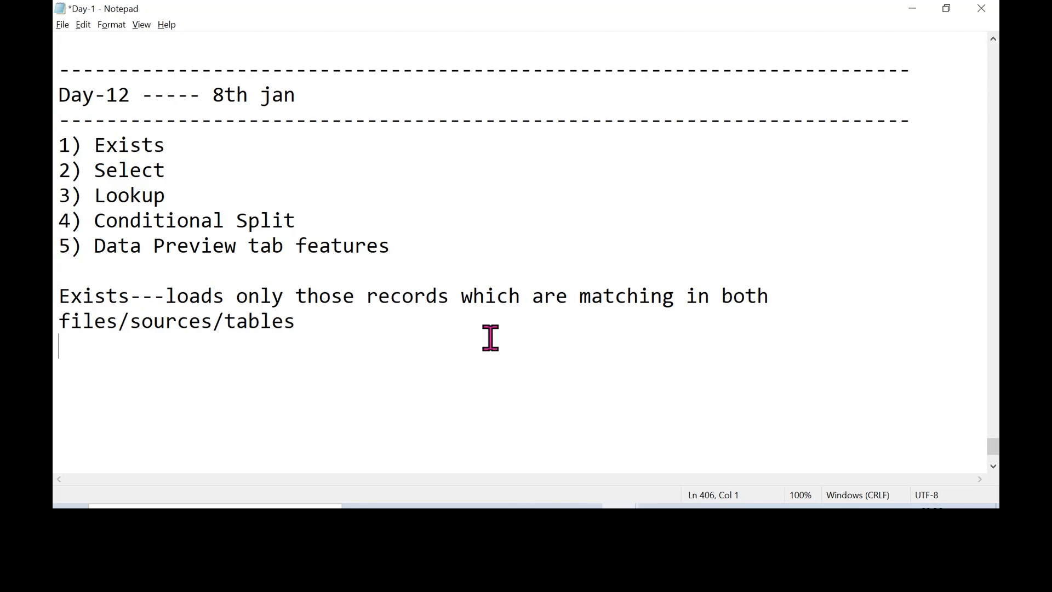
{"action": "left_click", "coordinate": [189, 322]}
{"action": "left_click", "coordinate": [324, 321]}
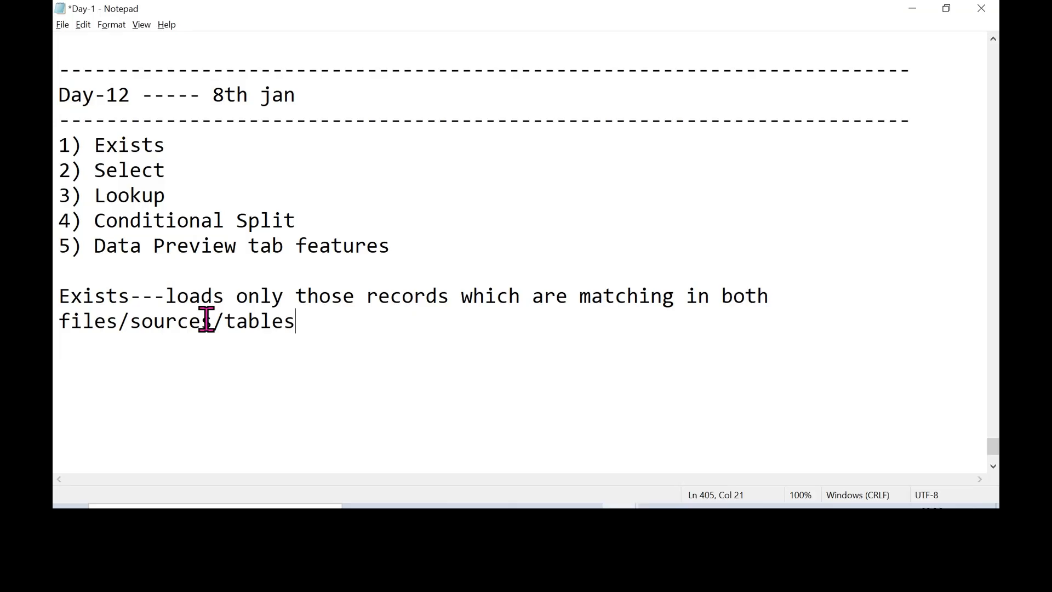
Switch back to the Azure Data Factory window and clear the sink2 selection on the DF_Derived canvas
{"action": "left_click", "coordinate": [521, 506]}
{"action": "left_click", "coordinate": [521, 506]}
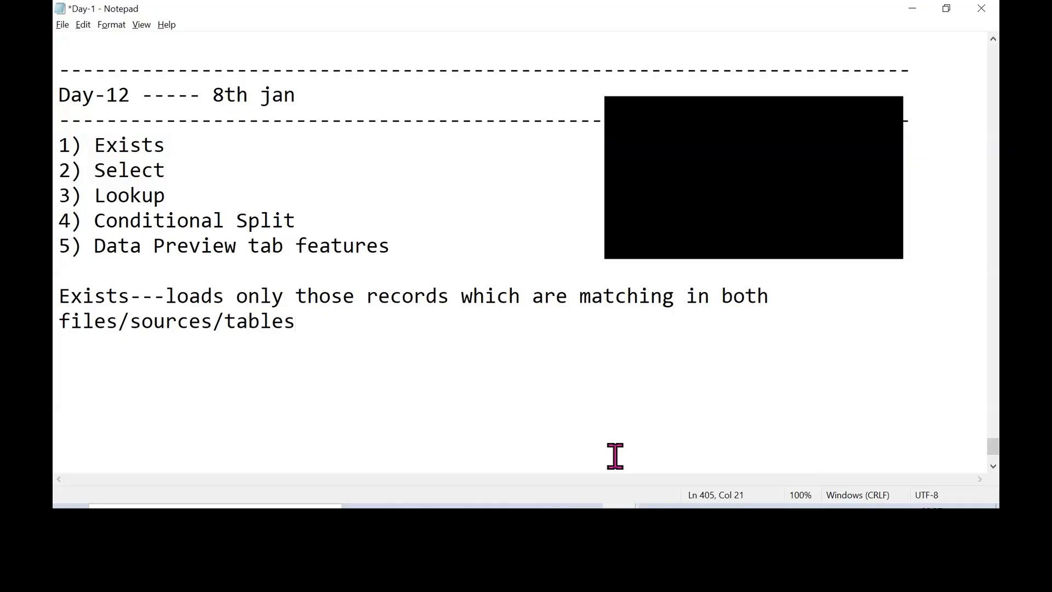
{"action": "key", "text": "alt+Tab"}
{"action": "left_click_drag", "start_coordinate": [685, 402], "coordinate": [691, 435]}
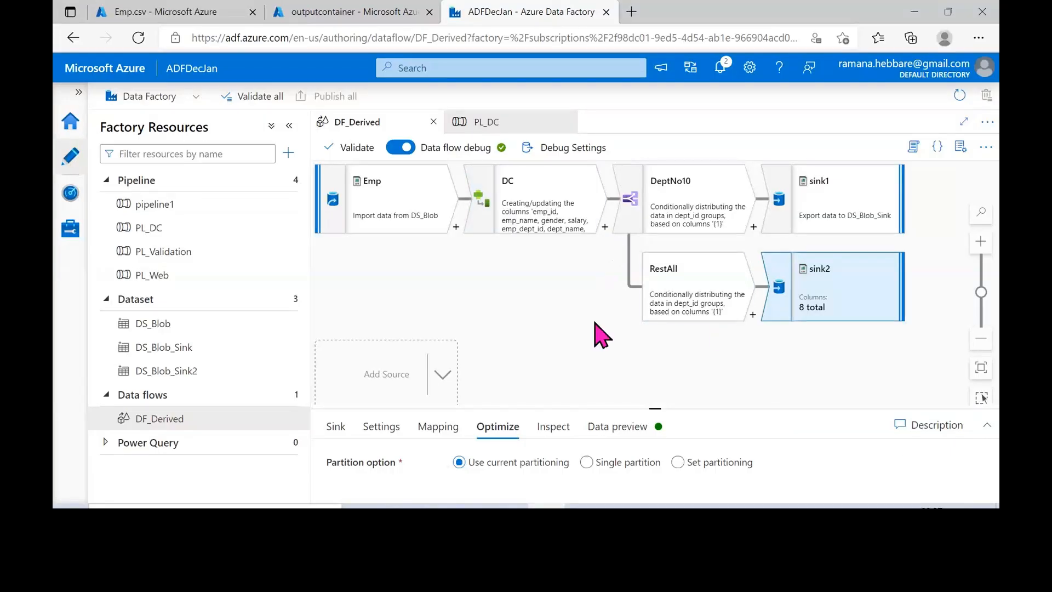
{"action": "left_click", "coordinate": [690, 339]}
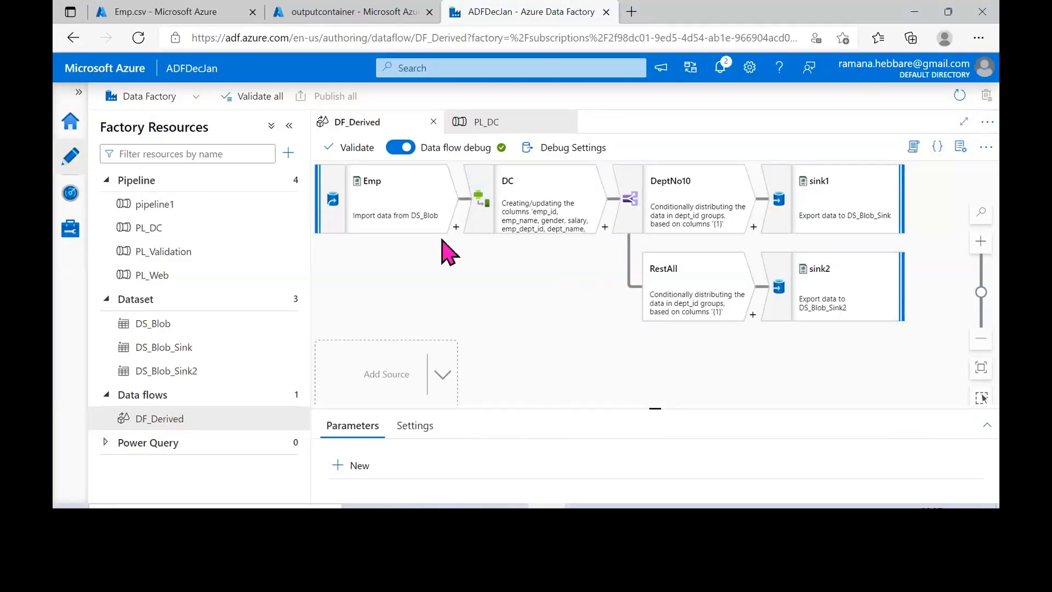
{"action": "right_click", "coordinate": [500, 265]}
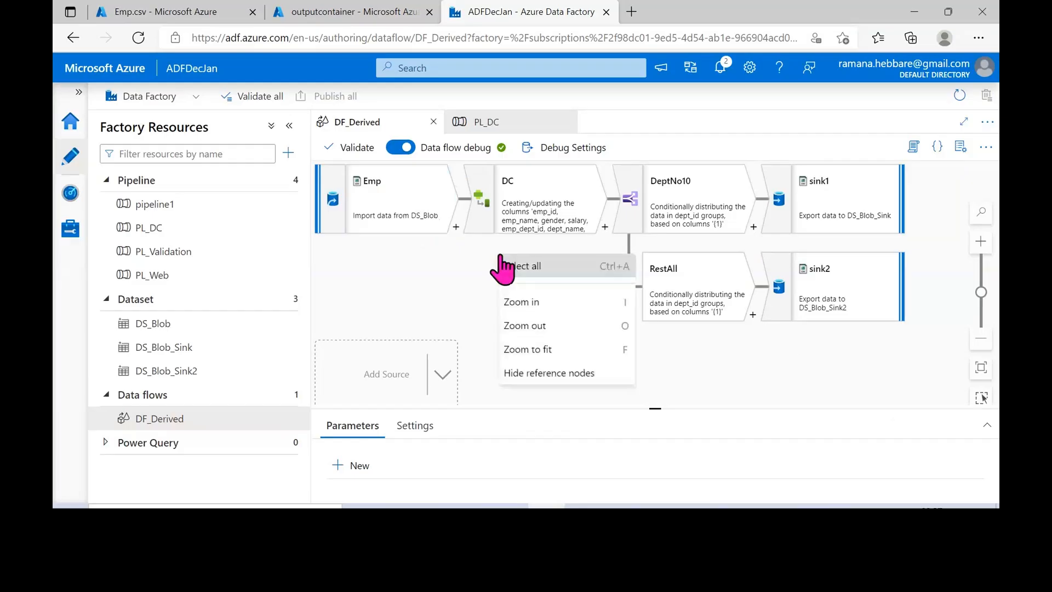
{"action": "left_click", "coordinate": [440, 281]}
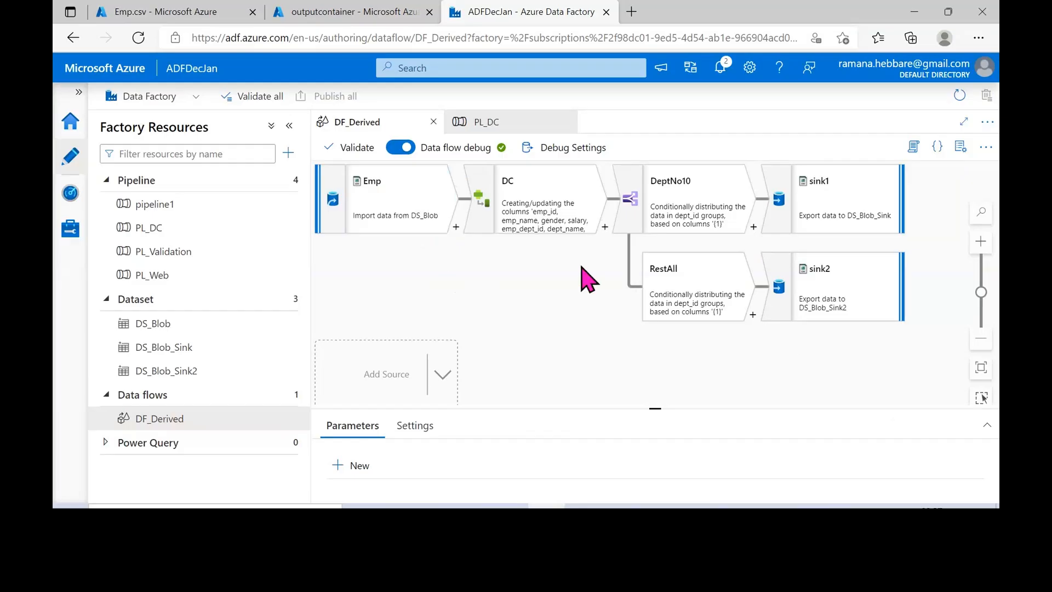
Collapse the Pipeline and Dataset groups in the factory resources and create a new data flow
{"action": "left_click", "coordinate": [108, 180]}
{"action": "left_click", "coordinate": [137, 204]}
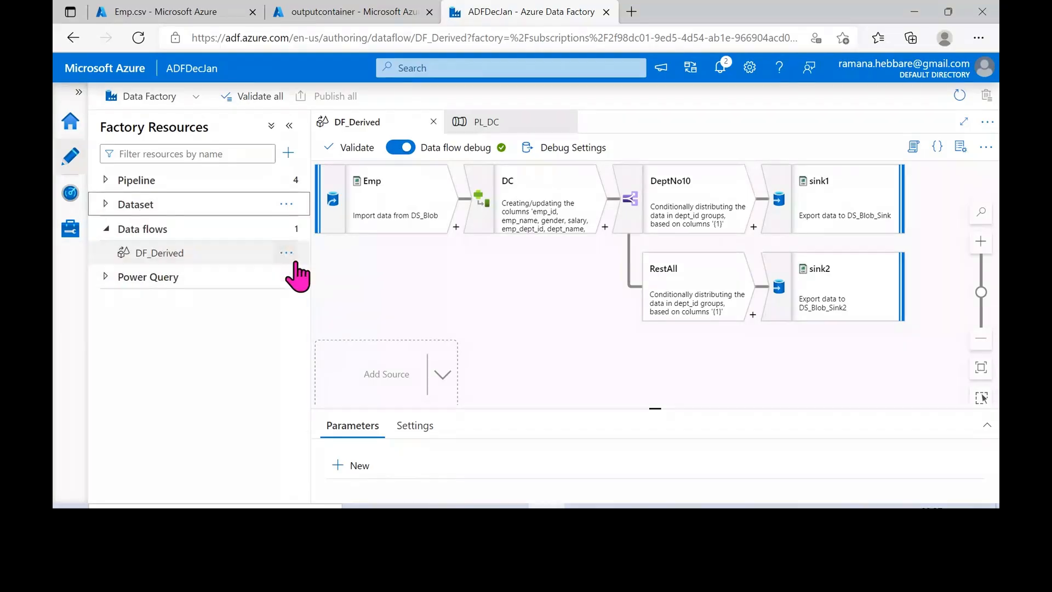
{"action": "left_click", "coordinate": [288, 230]}
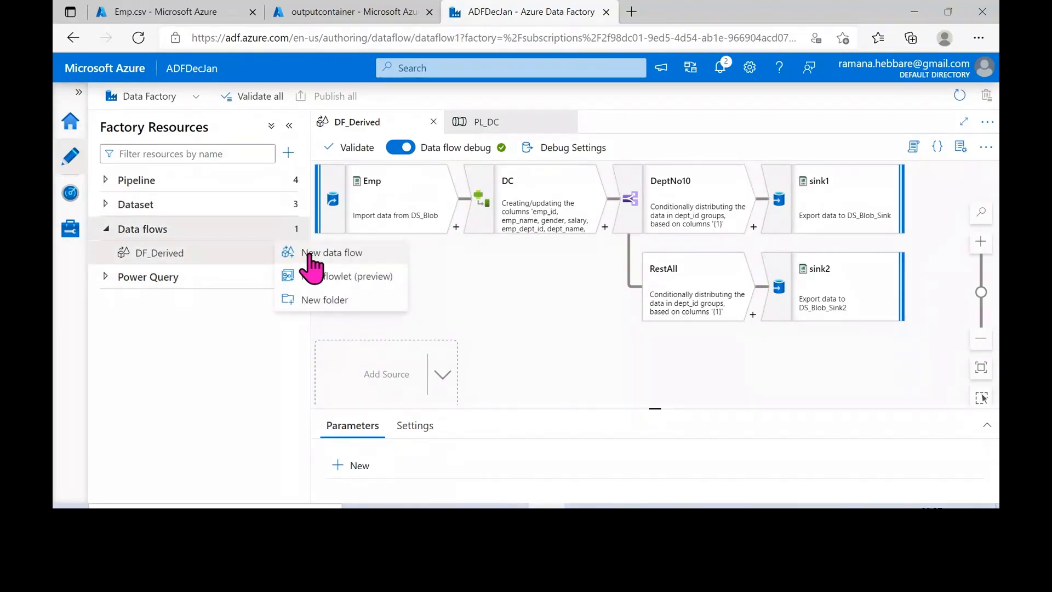
{"action": "left_click", "coordinate": [306, 251]}
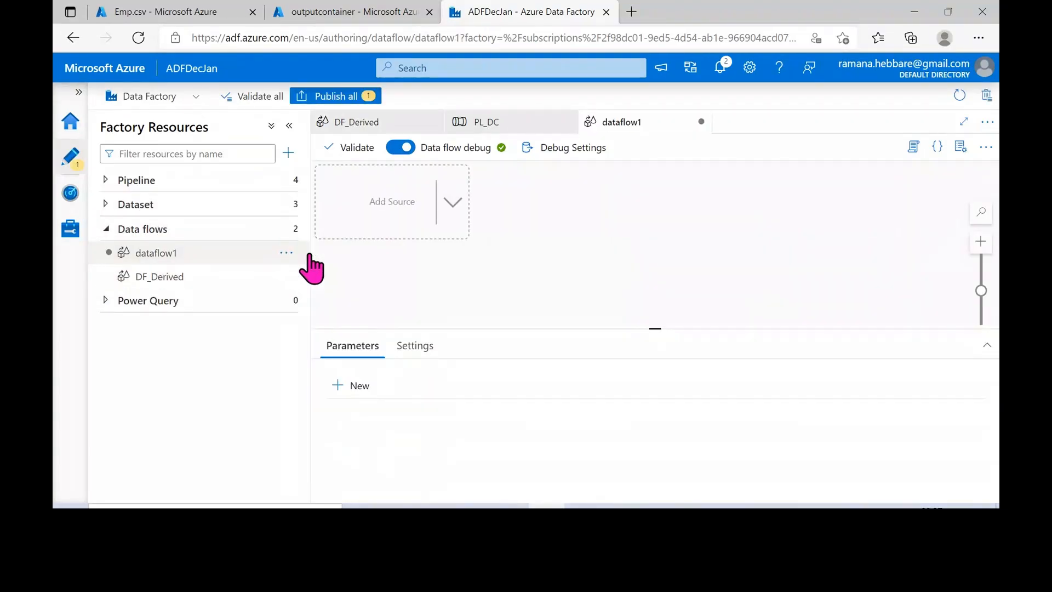
Add a source to the new data flow and assign it the DS_Blob dataset
{"action": "left_click", "coordinate": [370, 233]}
{"action": "left_click", "coordinate": [960, 147]}
{"action": "left_click_drag", "start_coordinate": [489, 330], "coordinate": [488, 247]}
{"action": "left_click", "coordinate": [636, 383]}
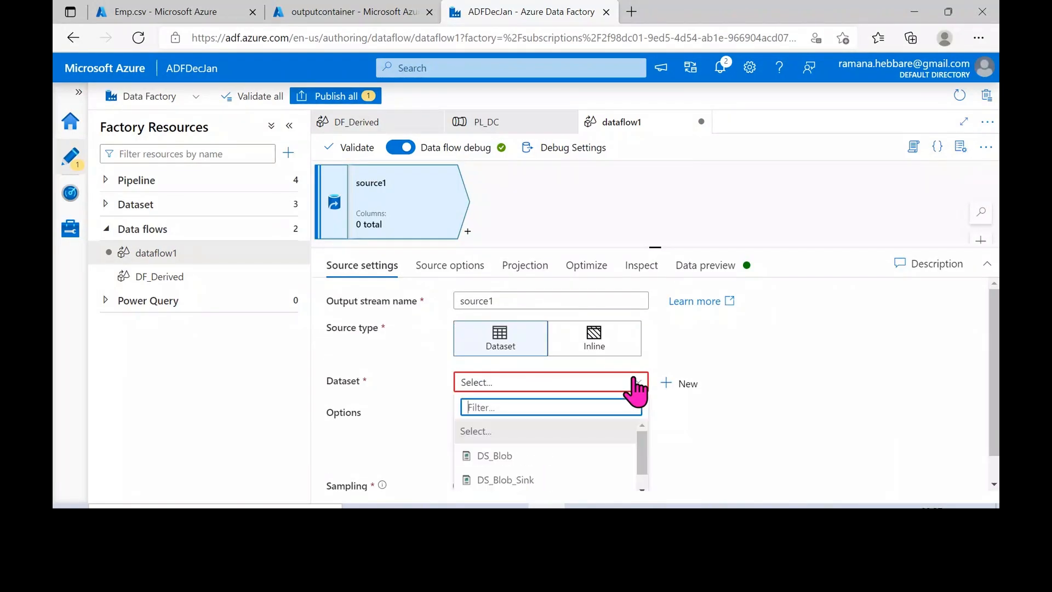
{"action": "left_click", "coordinate": [490, 455]}
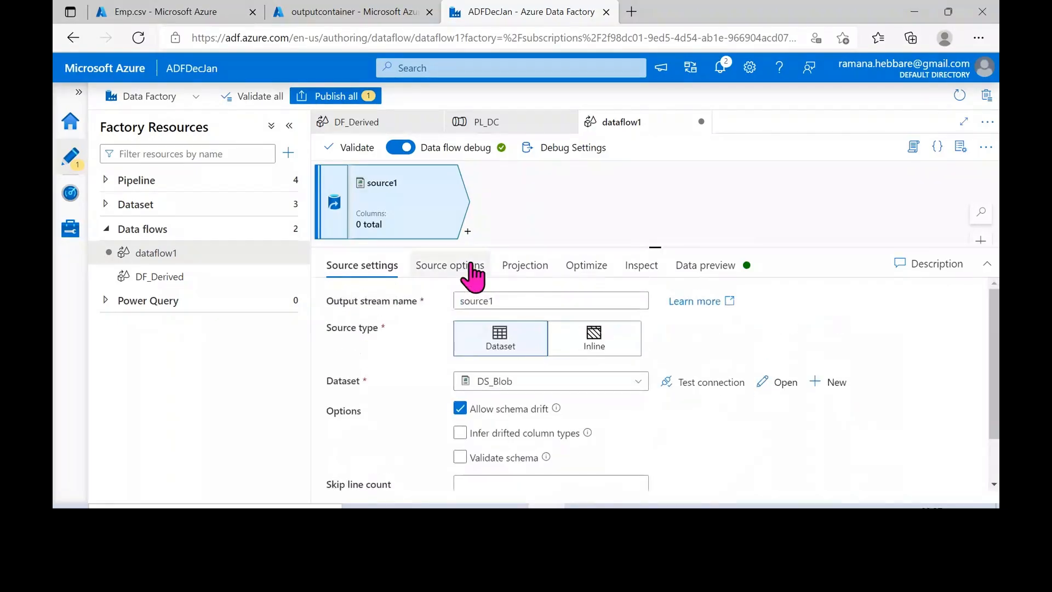
Open the DS_Blob dataset to check its file path, and close all unmodified tabs to return to dataflow1
{"action": "left_click", "coordinate": [775, 383]}
{"action": "left_click_drag", "start_coordinate": [746, 359], "coordinate": [674, 364]}
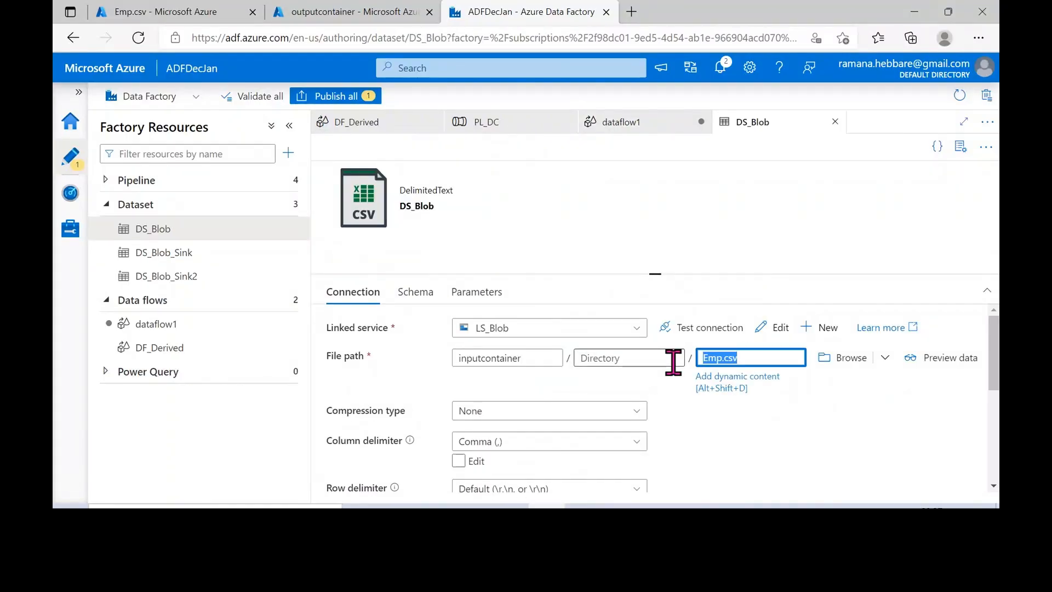
{"action": "left_click", "coordinate": [986, 123]}
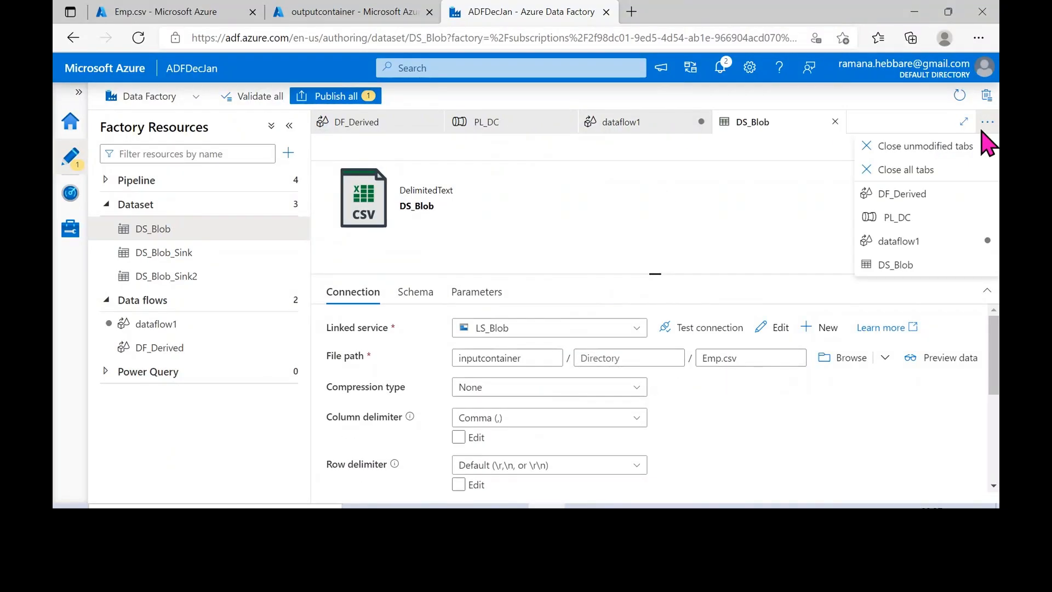
{"action": "left_click", "coordinate": [959, 149]}
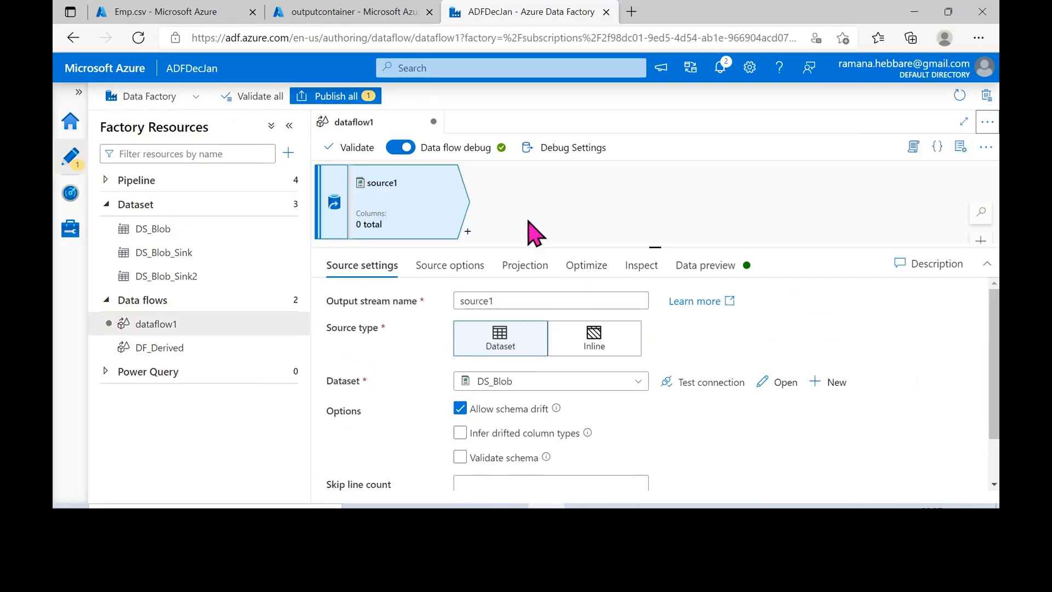
Import the projection for source1 in dataflow1
{"action": "left_click", "coordinate": [467, 232]}
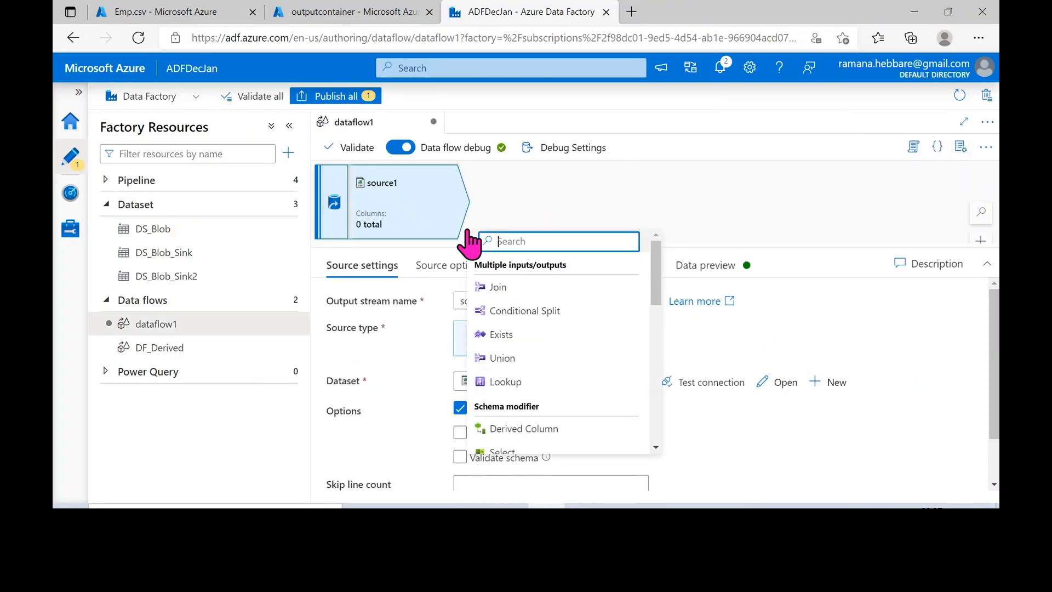
{"action": "left_click", "coordinate": [710, 209]}
{"action": "left_click", "coordinate": [448, 265]}
{"action": "left_click", "coordinate": [526, 267]}
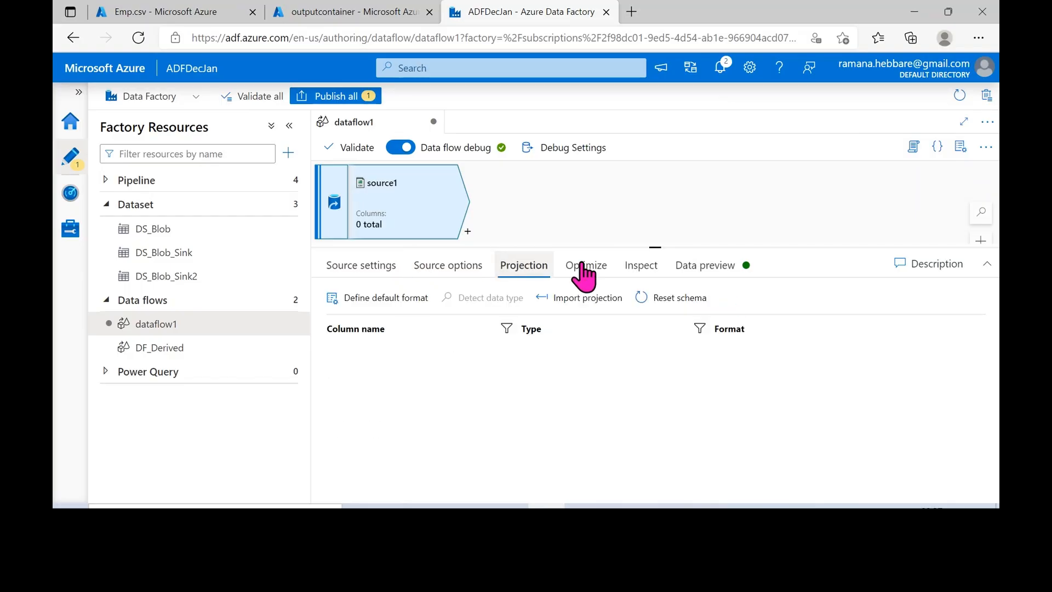
{"action": "left_click", "coordinate": [589, 299]}
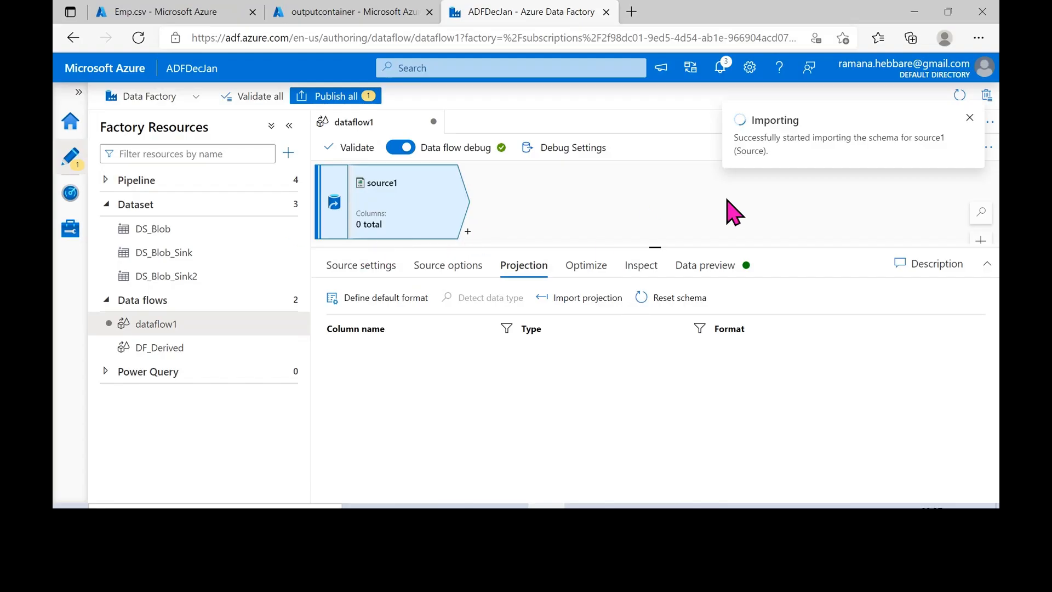
Add an Exists transformation after source1 and a Sink after the Exists transformation
{"action": "left_click", "coordinate": [467, 231]}
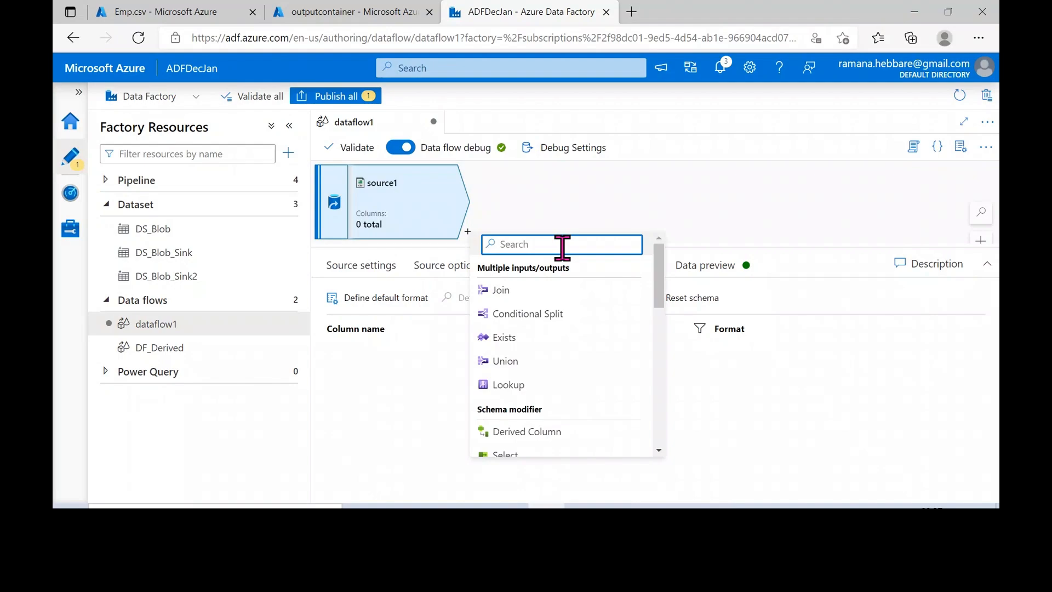
{"action": "left_click", "coordinate": [504, 337]}
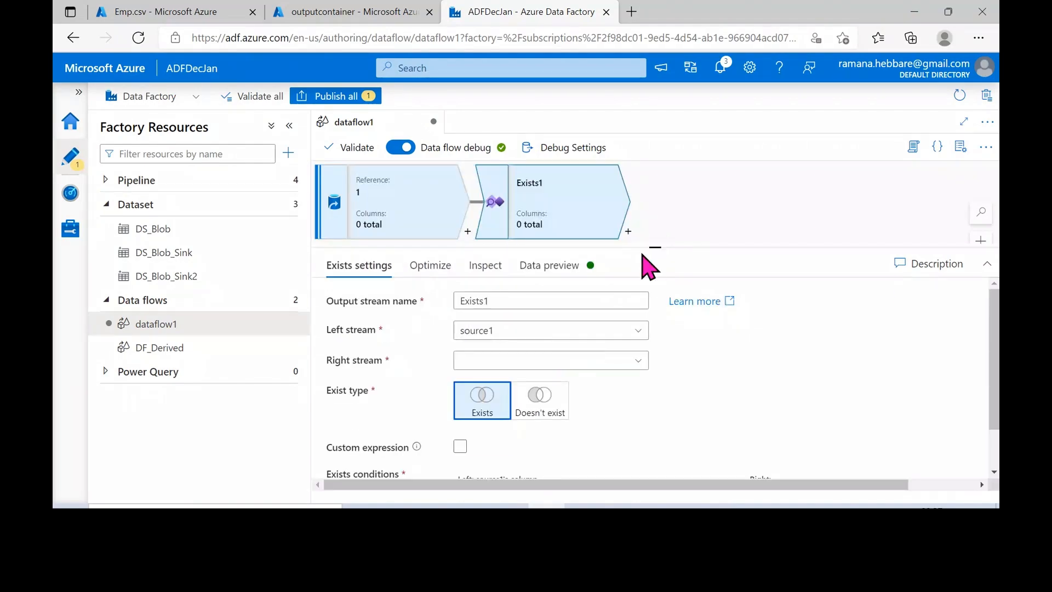
{"action": "left_click_drag", "start_coordinate": [645, 249], "coordinate": [644, 289]}
{"action": "left_click", "coordinate": [629, 232]}
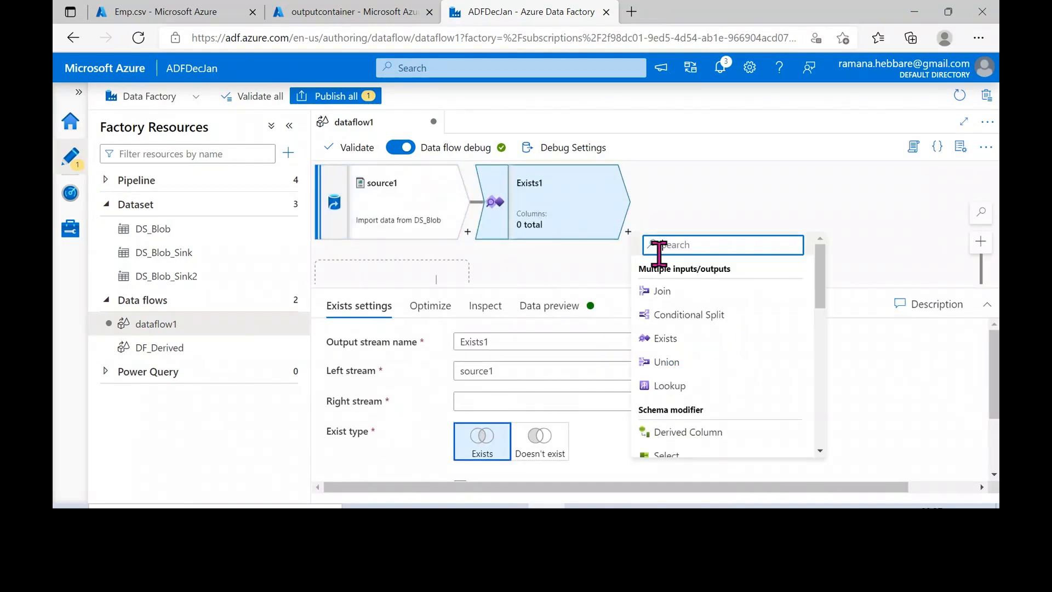
{"action": "type", "text": "sink"}
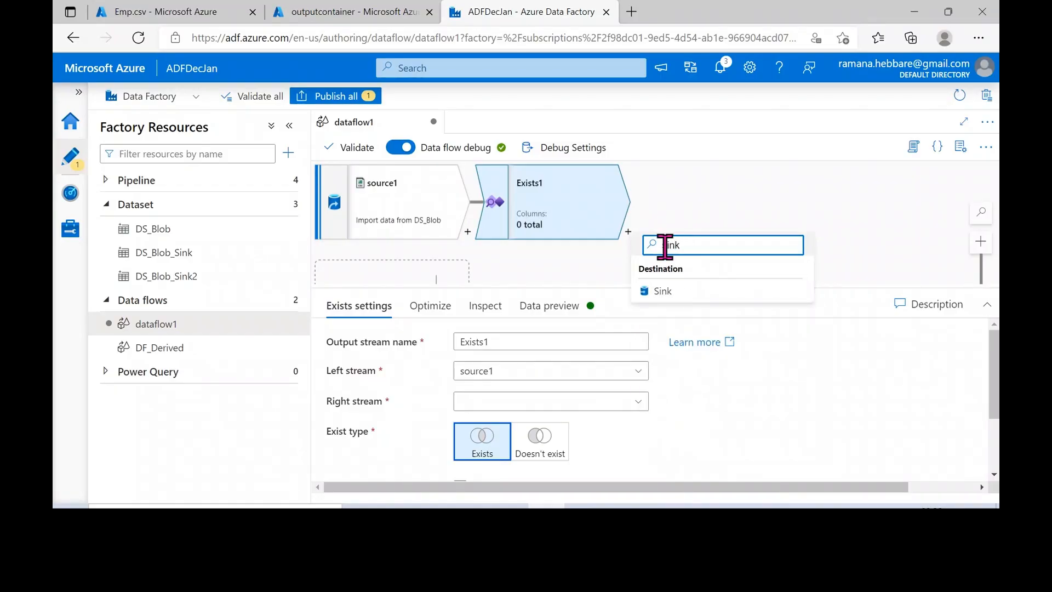
{"action": "left_click", "coordinate": [660, 290]}
Review the Multiple inputs/outputs transformations offered after source1 and close the list without adding any
{"action": "left_click", "coordinate": [582, 189]}
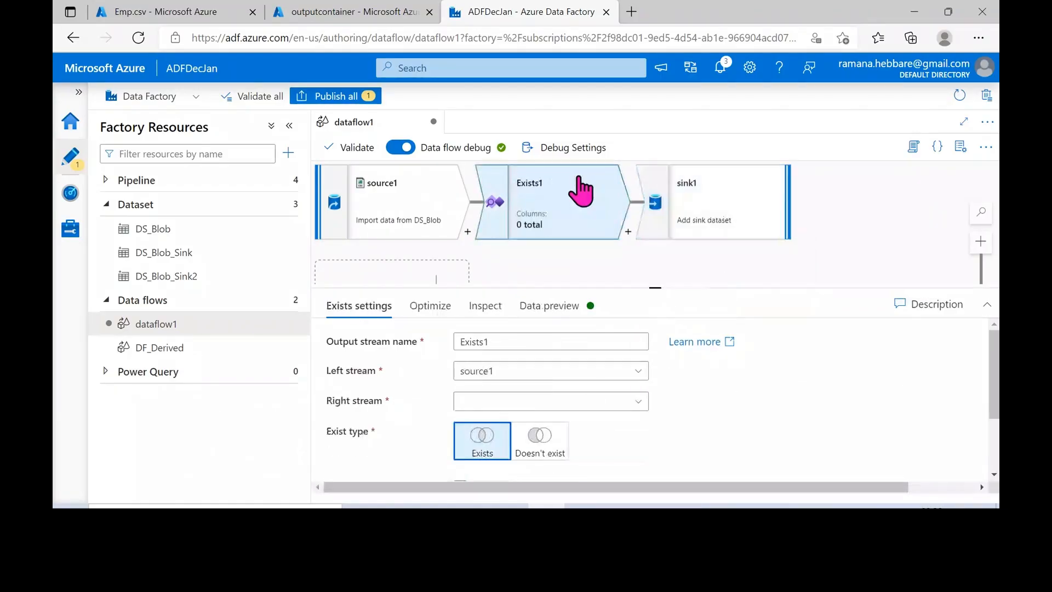
{"action": "mouse_move", "coordinate": [554, 284]}
{"action": "left_mouse_down"}
{"action": "mouse_move", "coordinate": [554, 251]}
{"action": "mouse_move", "coordinate": [556, 288]}
{"action": "left_mouse_up"}
{"action": "left_click", "coordinate": [467, 231]}
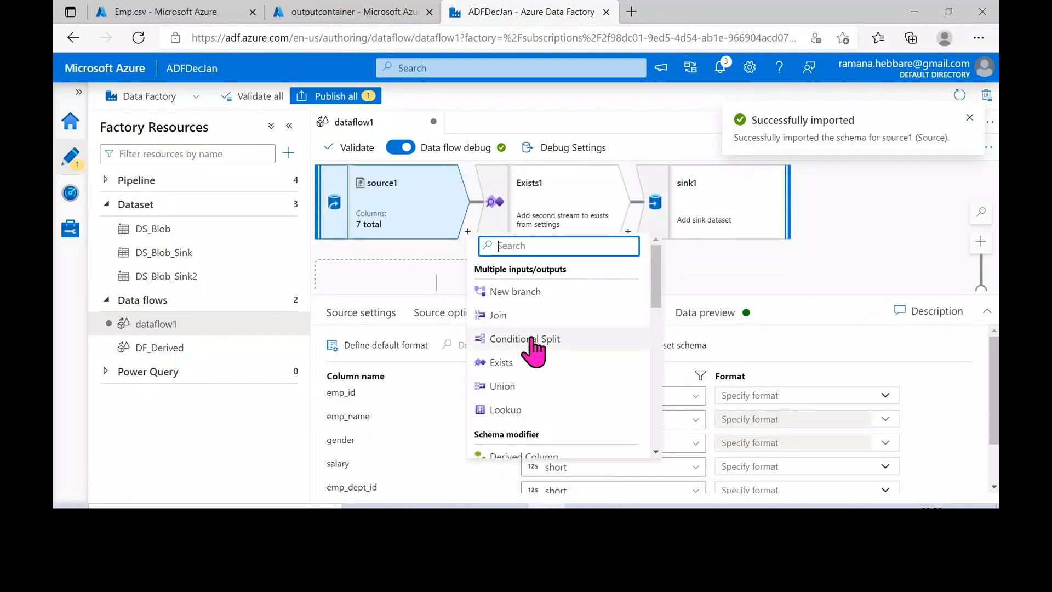
{"action": "triple_click", "coordinate": [483, 269]}
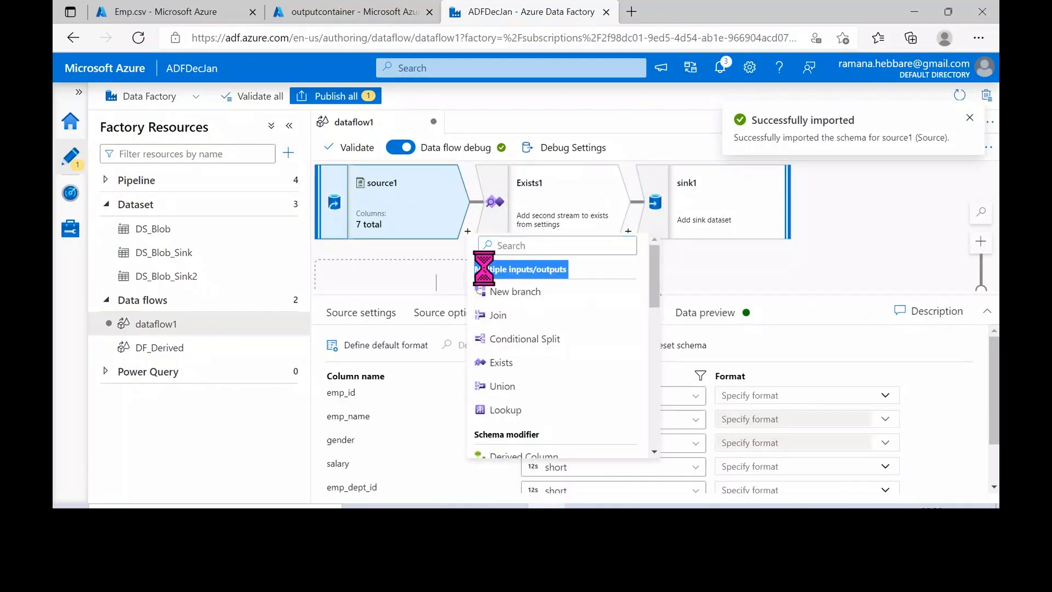
{"action": "left_click", "coordinate": [698, 246]}
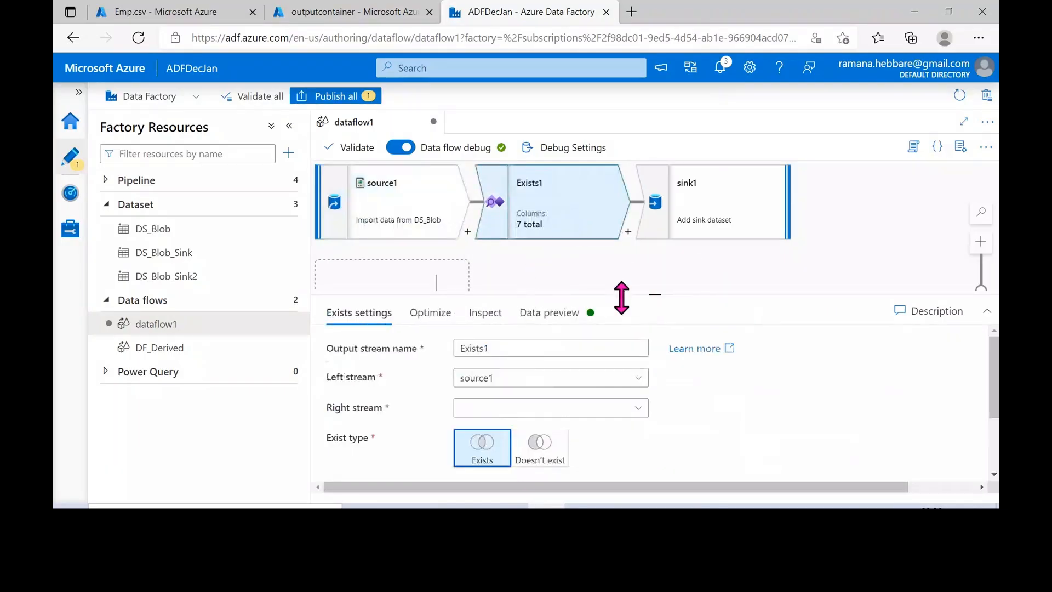
Add a second source to dataflow1 below source1
{"action": "left_click_drag", "start_coordinate": [621, 298], "coordinate": [585, 272]}
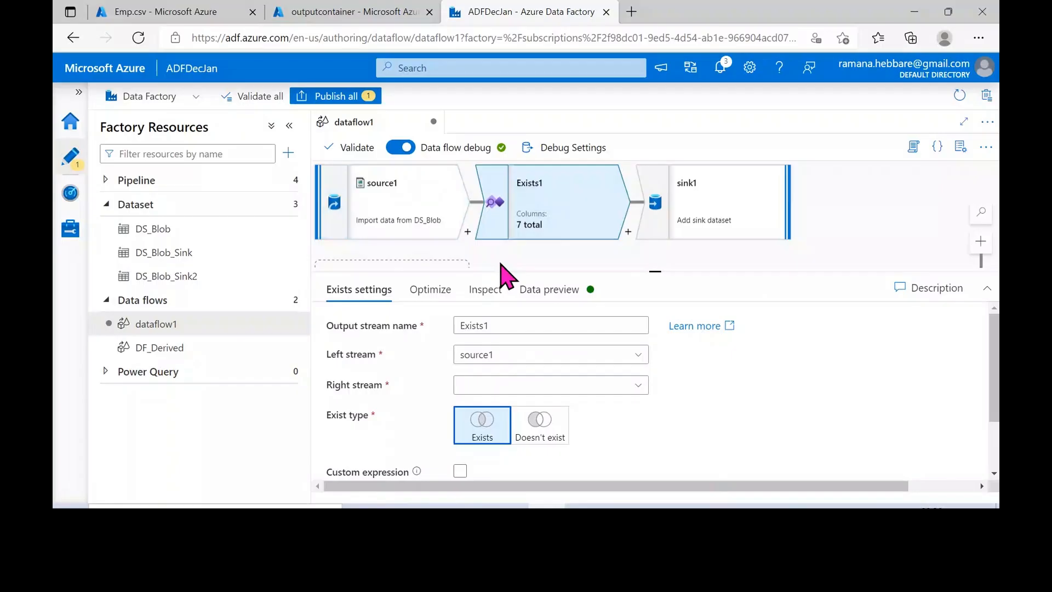
{"action": "left_click_drag", "start_coordinate": [502, 274], "coordinate": [464, 318]}
{"action": "left_click", "coordinate": [399, 300]}
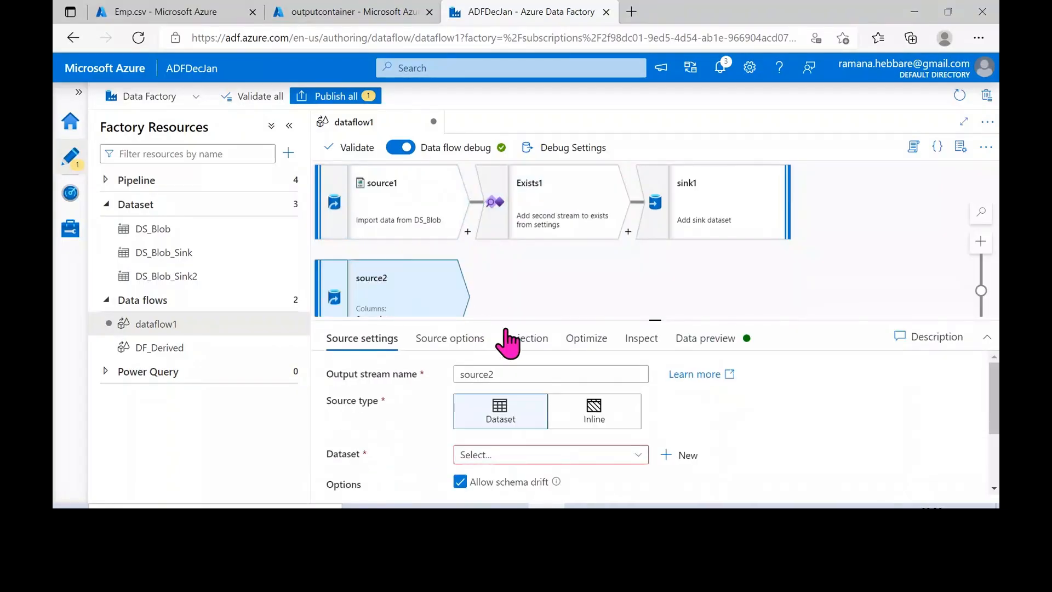
Start a new dataset for source2 using the DelimitedText format
{"action": "left_click", "coordinate": [673, 461]}
{"action": "left_click", "coordinate": [616, 351]}
{"action": "left_click", "coordinate": [588, 485]}
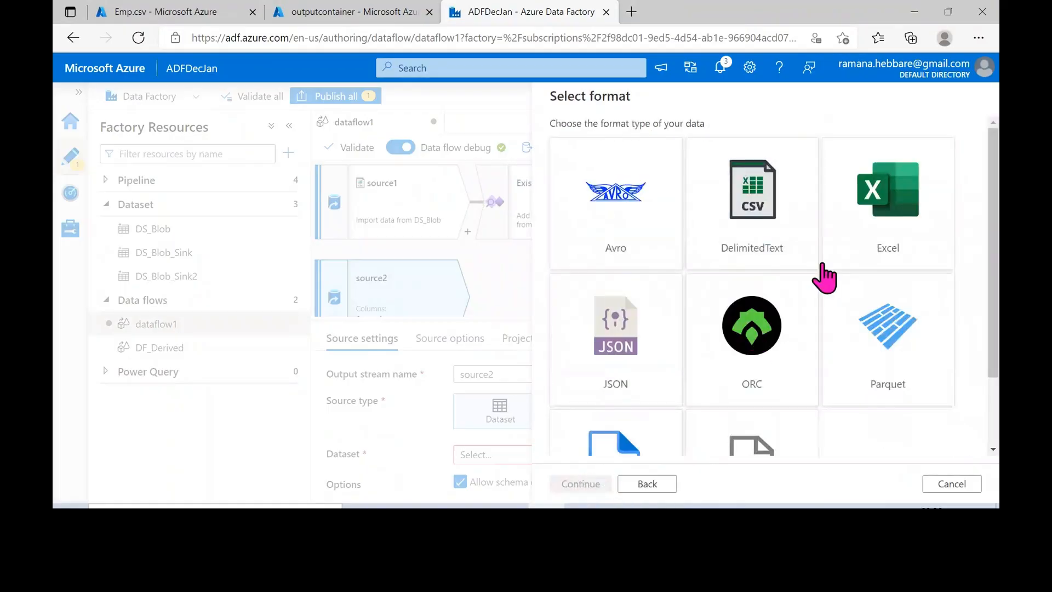
{"action": "left_click", "coordinate": [763, 226]}
{"action": "left_click", "coordinate": [581, 483]}
Name the new dataset DS_Blob_Source2 and choose LS_Blob as its linked service
{"action": "left_click", "coordinate": [702, 141]}
{"action": "double_click", "coordinate": [703, 140]}
{"action": "type", "text": "DS_Blob_De"}
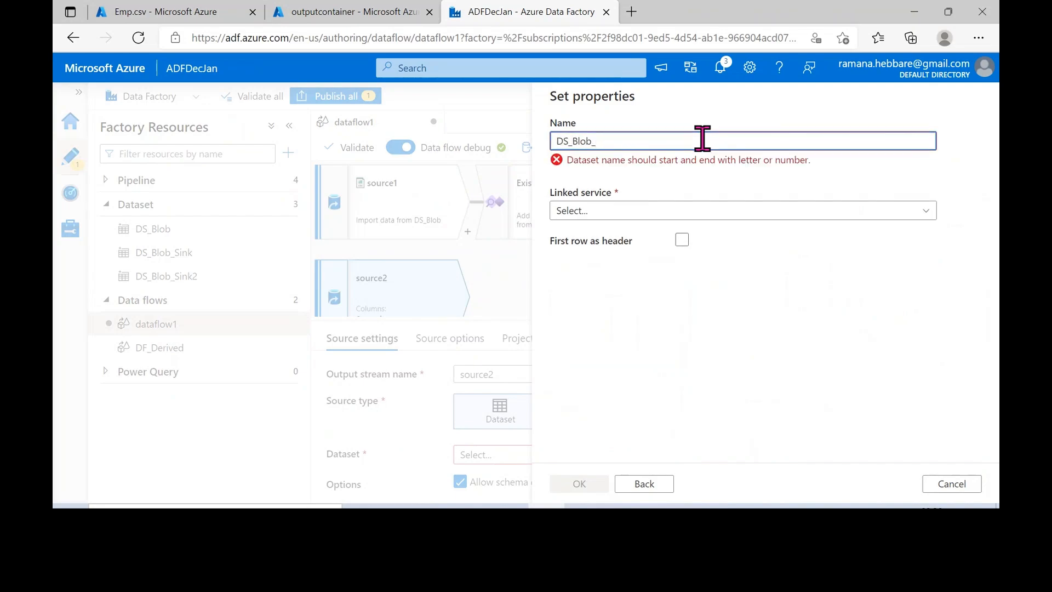
{"action": "key", "text": "BackSpace"}
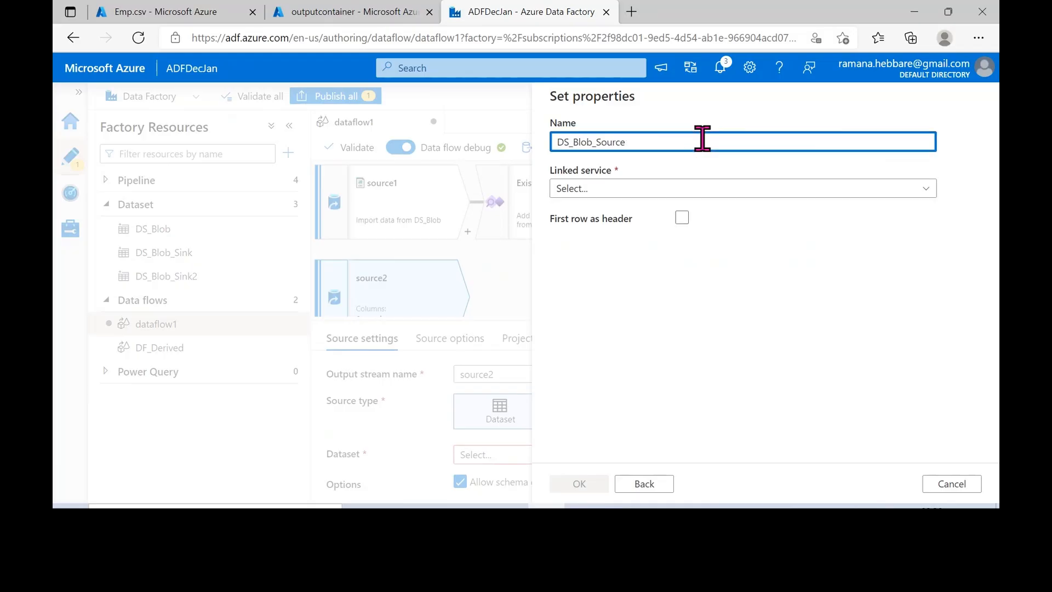
{"action": "left_click", "coordinate": [698, 188]}
{"action": "left_click", "coordinate": [696, 284]}
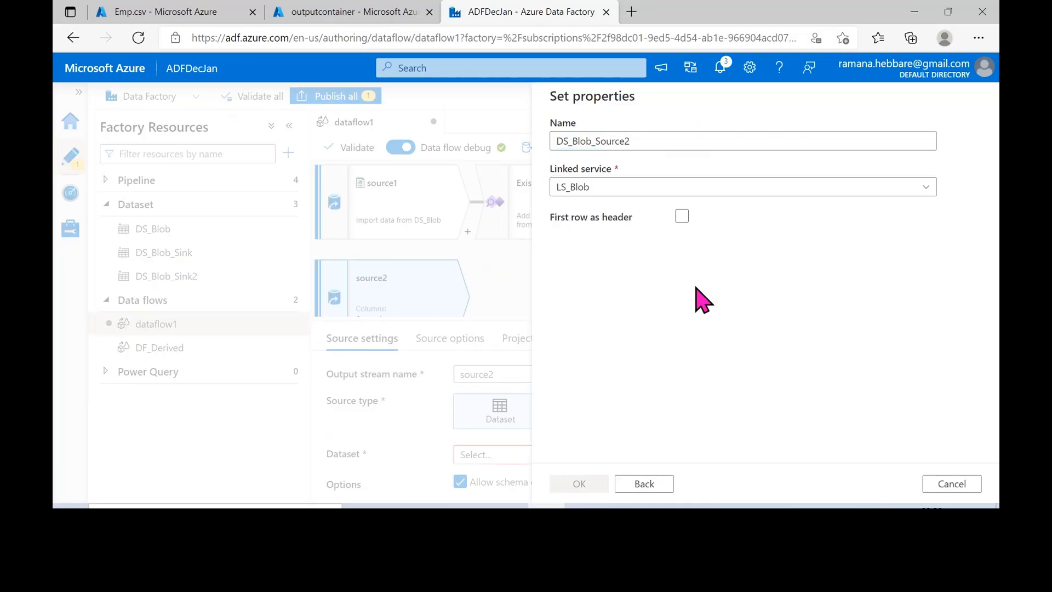
Treat the first row as header, set the file path to Dept.csv in inputcontainer, and create the dataset
{"action": "left_click", "coordinate": [682, 258]}
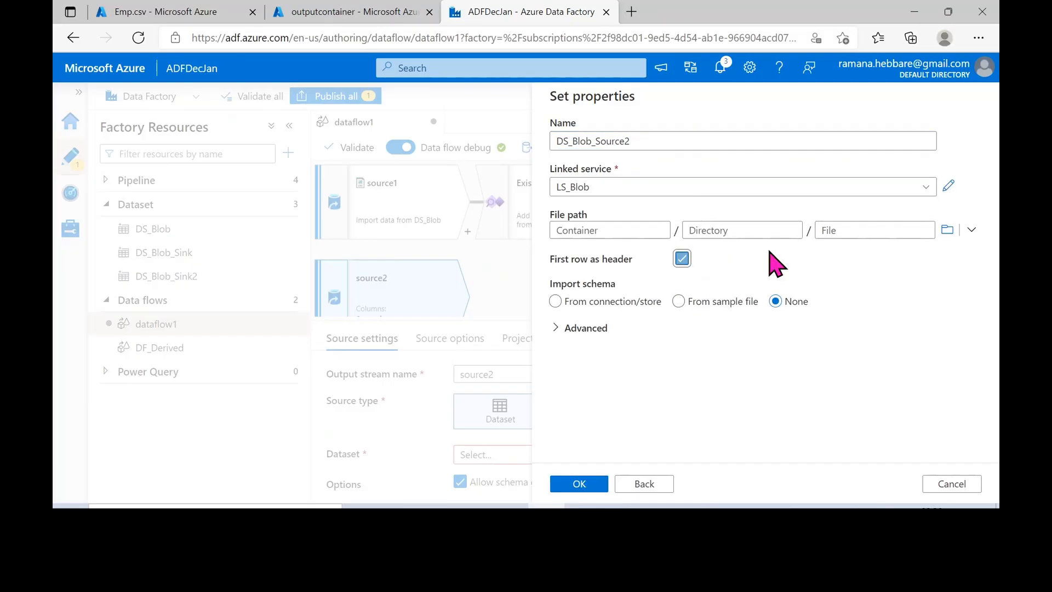
{"action": "left_click", "coordinate": [947, 230]}
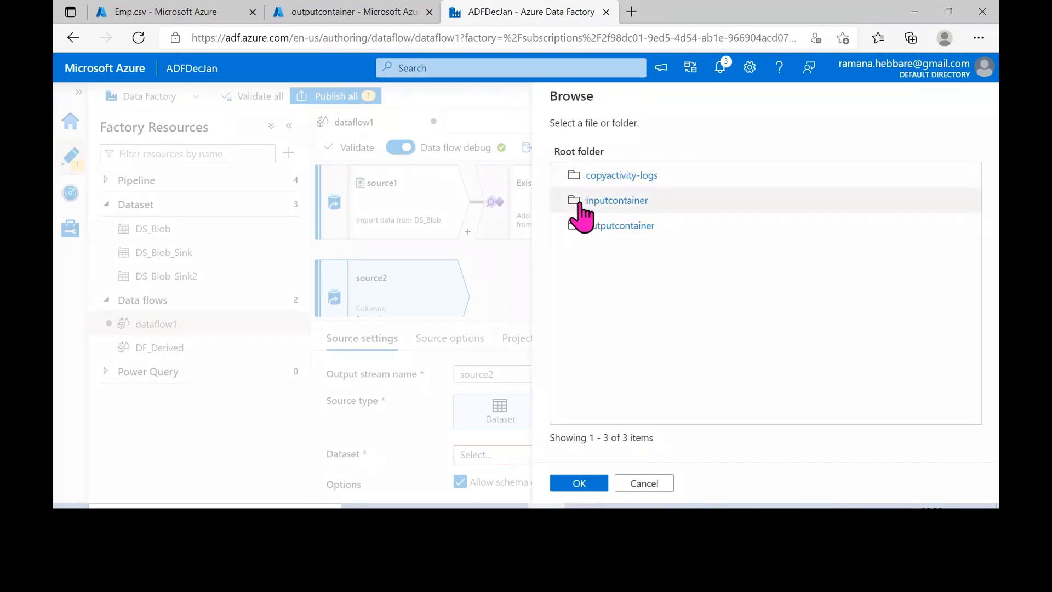
{"action": "double_click", "coordinate": [579, 201]}
{"action": "left_click", "coordinate": [571, 175]}
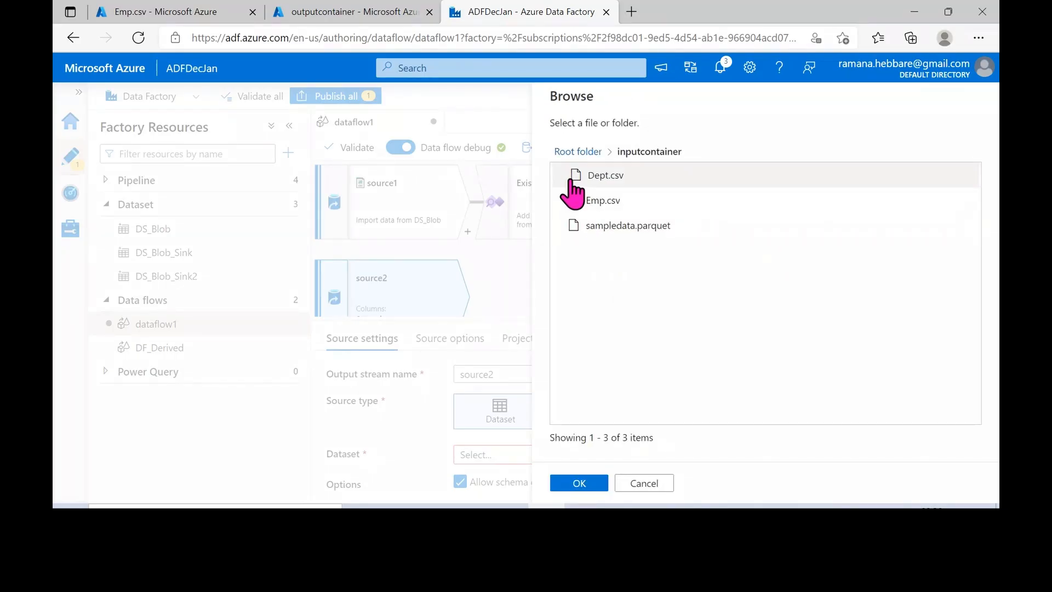
{"action": "left_click", "coordinate": [590, 485]}
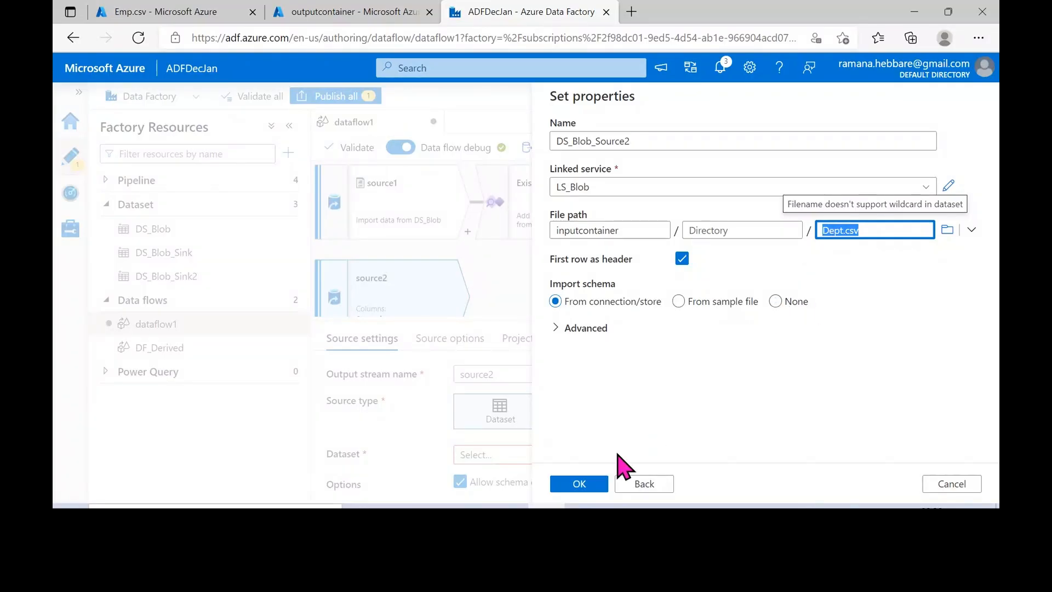
{"action": "left_click", "coordinate": [590, 484]}
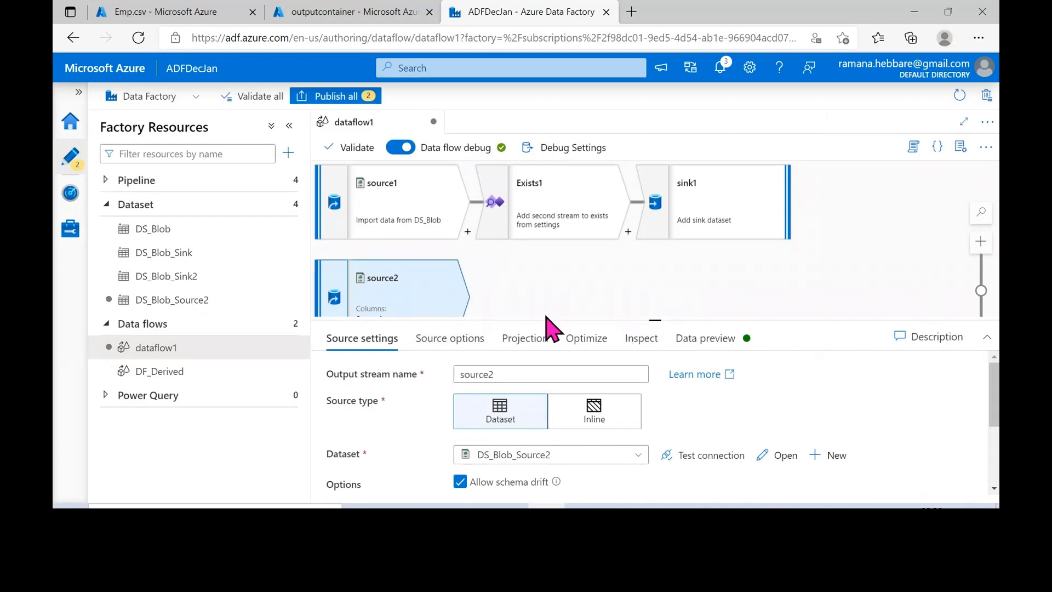
Rename the output stream of source2 to Dept
{"action": "left_click_drag", "start_coordinate": [547, 318], "coordinate": [591, 370]}
{"action": "left_click", "coordinate": [573, 425]}
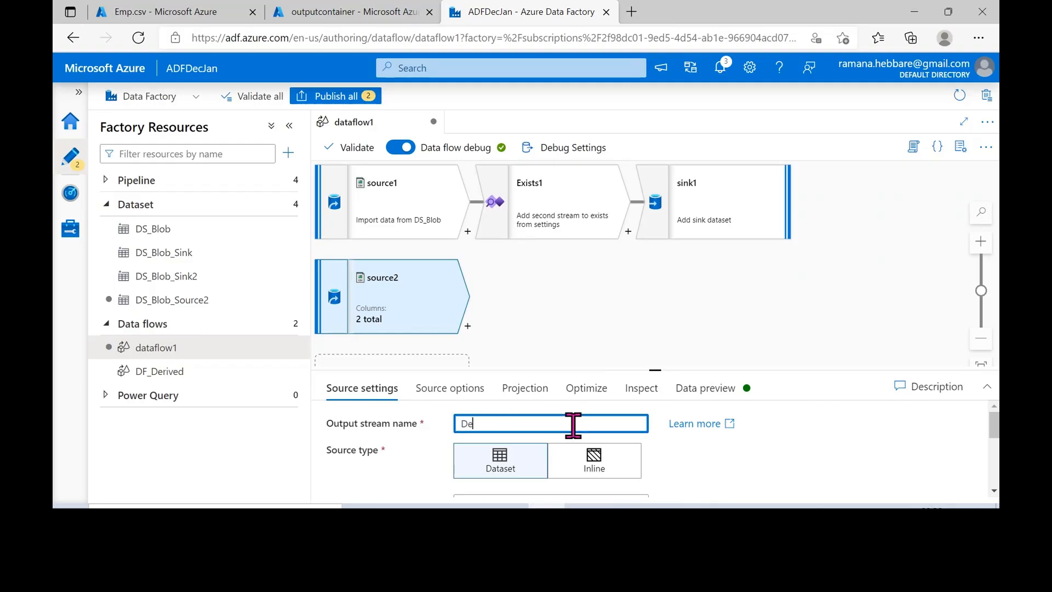
{"action": "type", "text": "Dept"}
Rename the output stream of source1 to Emp
{"action": "left_click", "coordinate": [369, 206]}
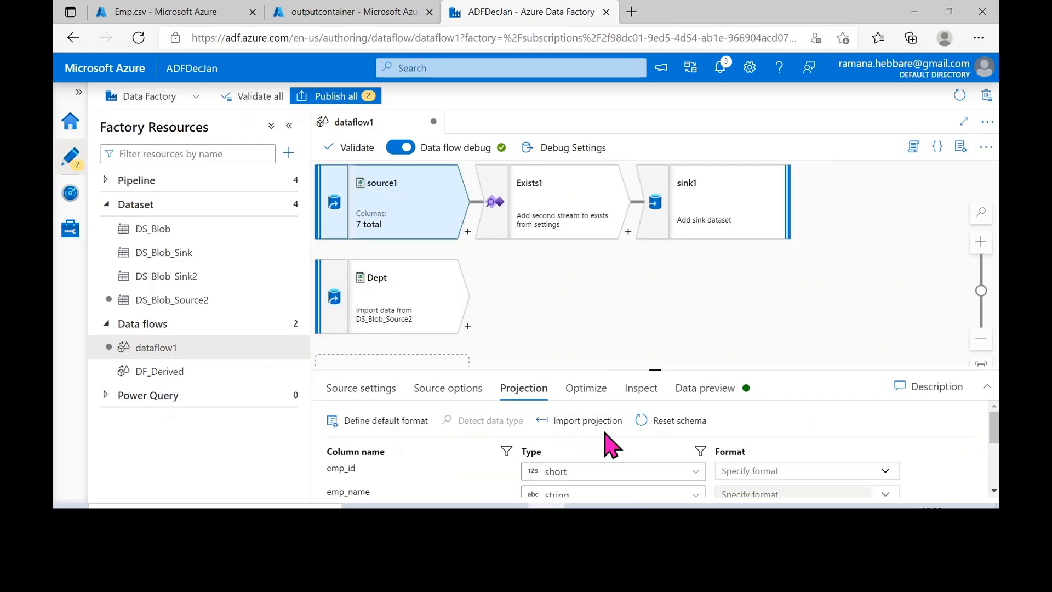
{"action": "left_click", "coordinate": [384, 390]}
{"action": "double_click", "coordinate": [532, 422]}
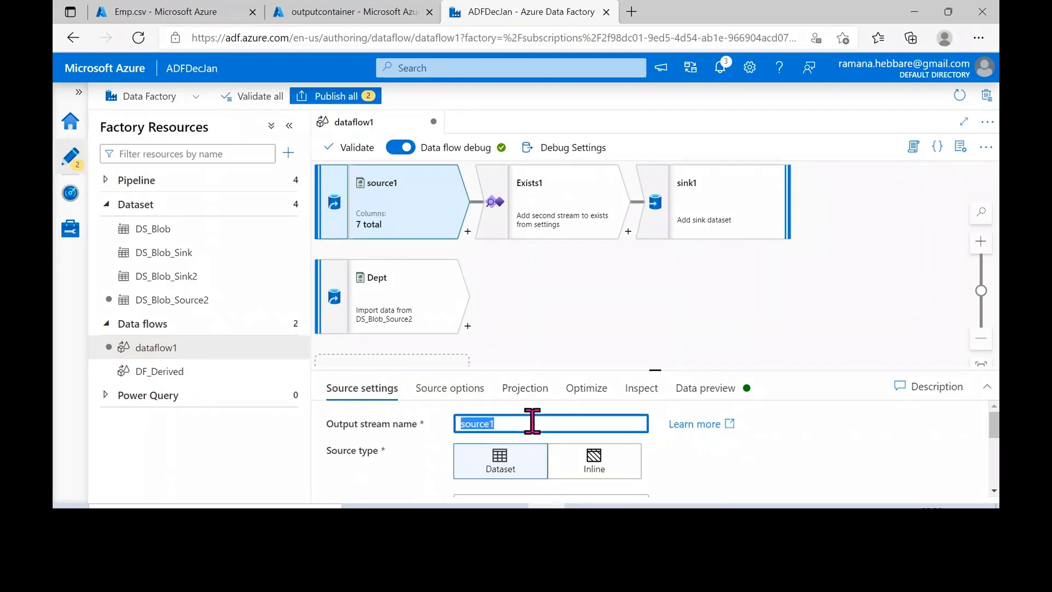
{"action": "type", "text": "Emp"}
{"action": "left_click", "coordinate": [551, 313]}
Open the settings of the Exists1 transformation and enlarge the settings area
{"action": "left_click", "coordinate": [547, 235]}
{"action": "left_click_drag", "start_coordinate": [601, 368], "coordinate": [590, 270]}
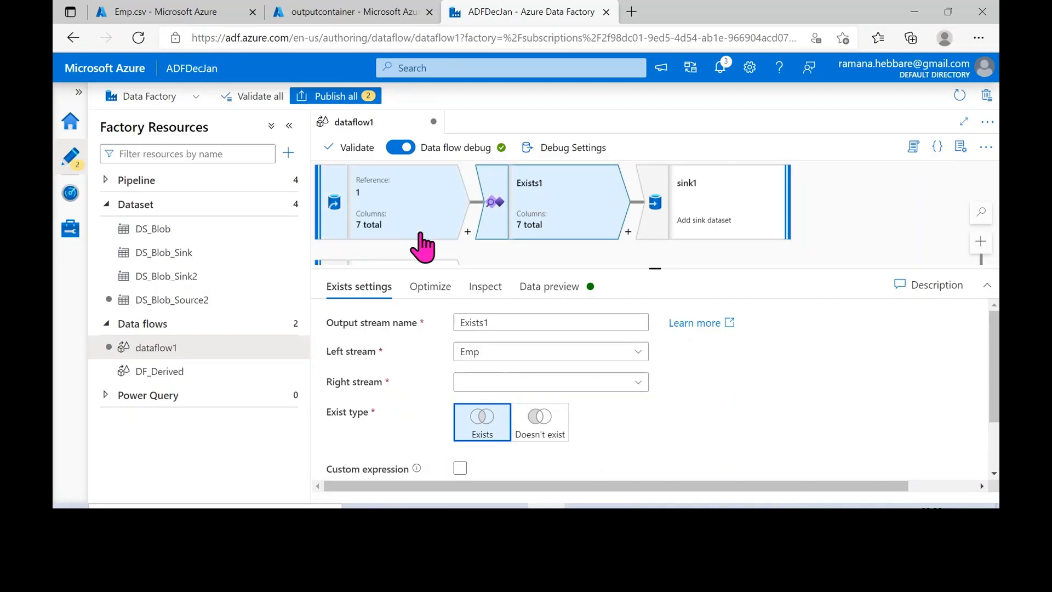
Set the right stream of the Exists1 transformation to Dept, keeping Emp as the left stream
{"action": "left_click", "coordinate": [487, 383]}
{"action": "left_click", "coordinate": [499, 405]}
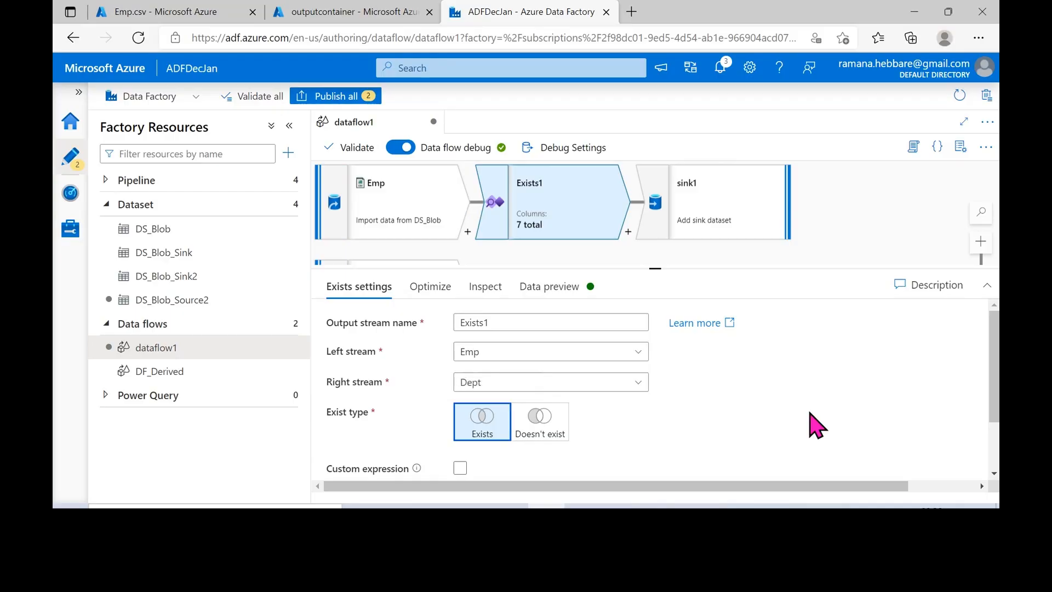
{"action": "left_click", "coordinate": [572, 355]}
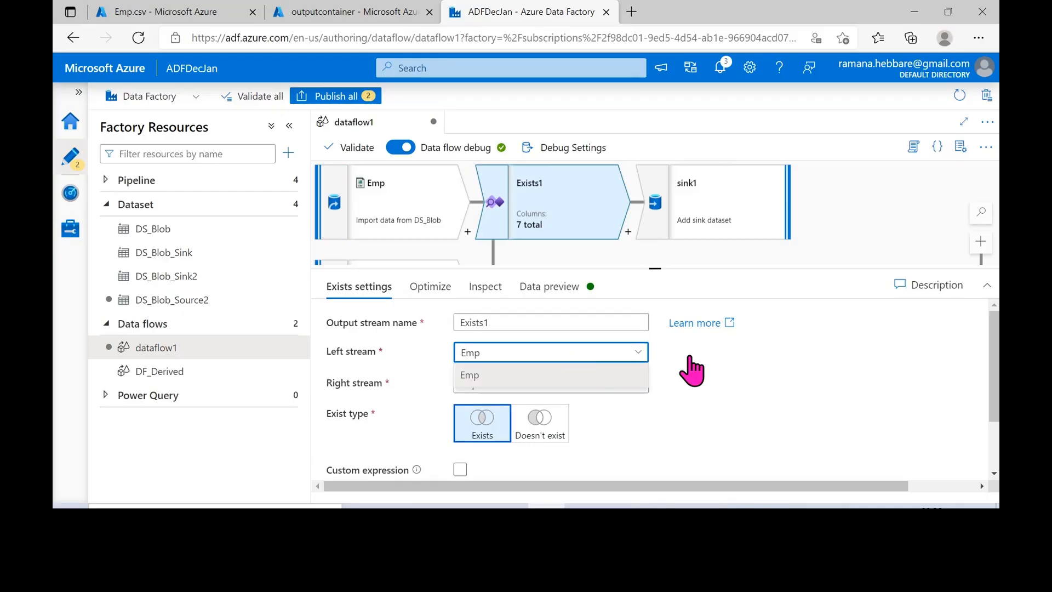
{"action": "left_click", "coordinate": [665, 357]}
{"action": "left_click", "coordinate": [432, 238]}
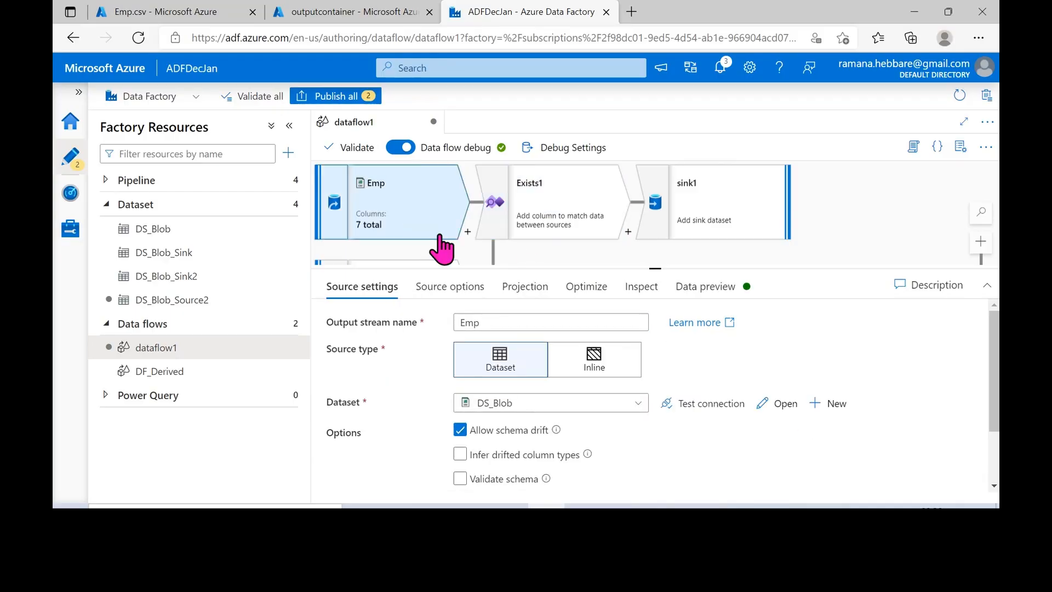
{"action": "left_click", "coordinate": [536, 211]}
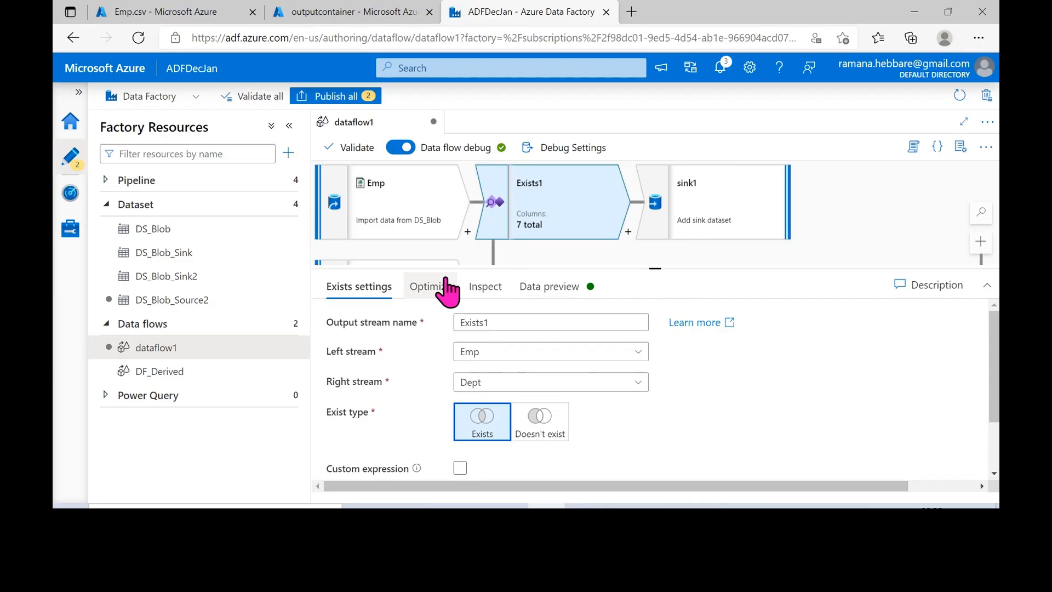
{"action": "left_click_drag", "start_coordinate": [446, 266], "coordinate": [447, 304]}
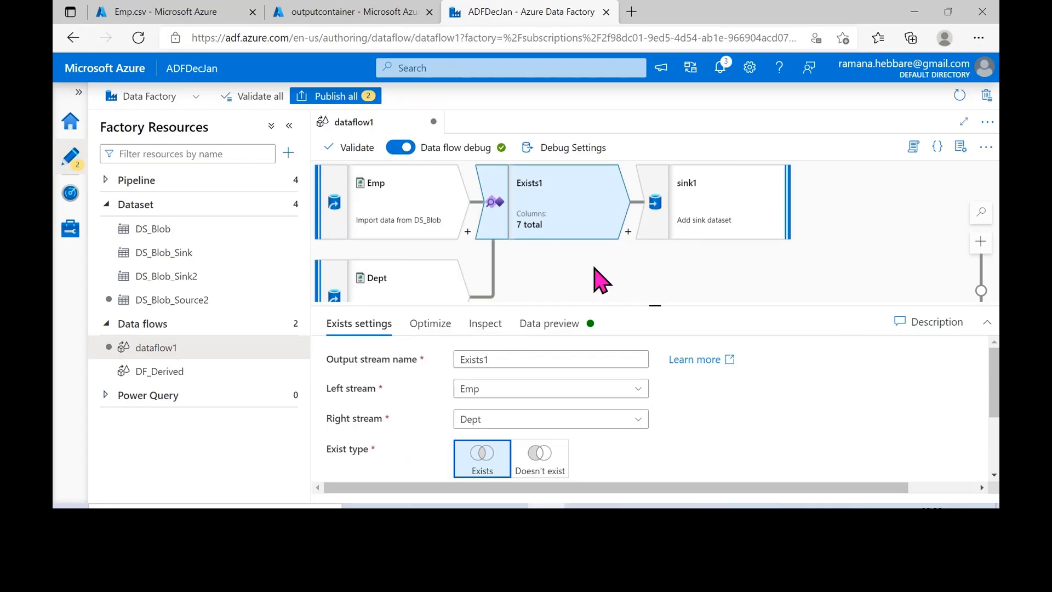
{"action": "left_click_drag", "start_coordinate": [589, 304], "coordinate": [603, 189]}
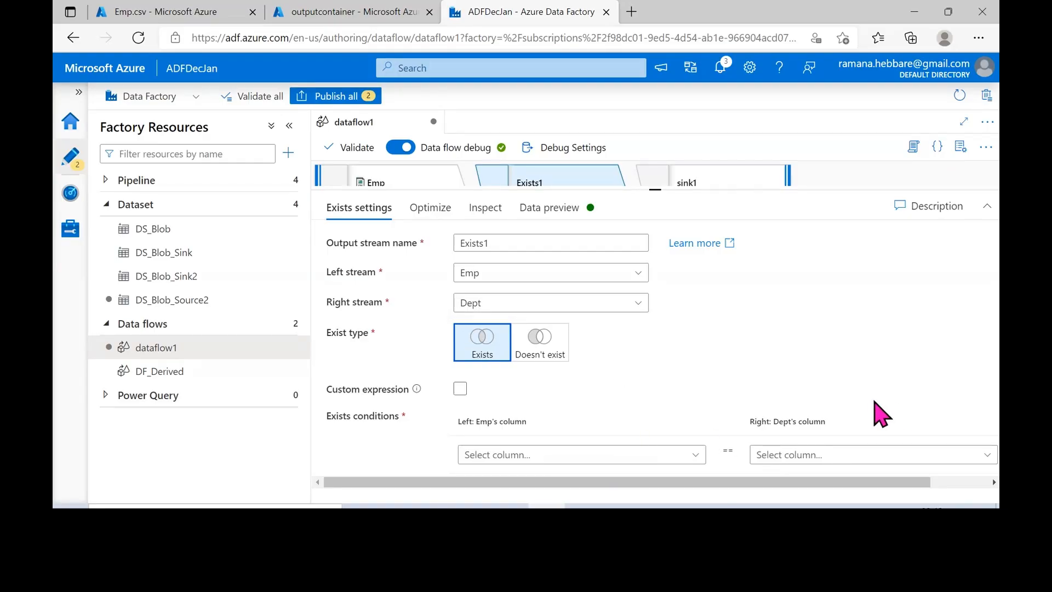
Switch to the Azure portal and examine the department ID columns in Emp.csv and Dept.csv in inputcontainer
{"action": "left_click", "coordinate": [160, 11]}
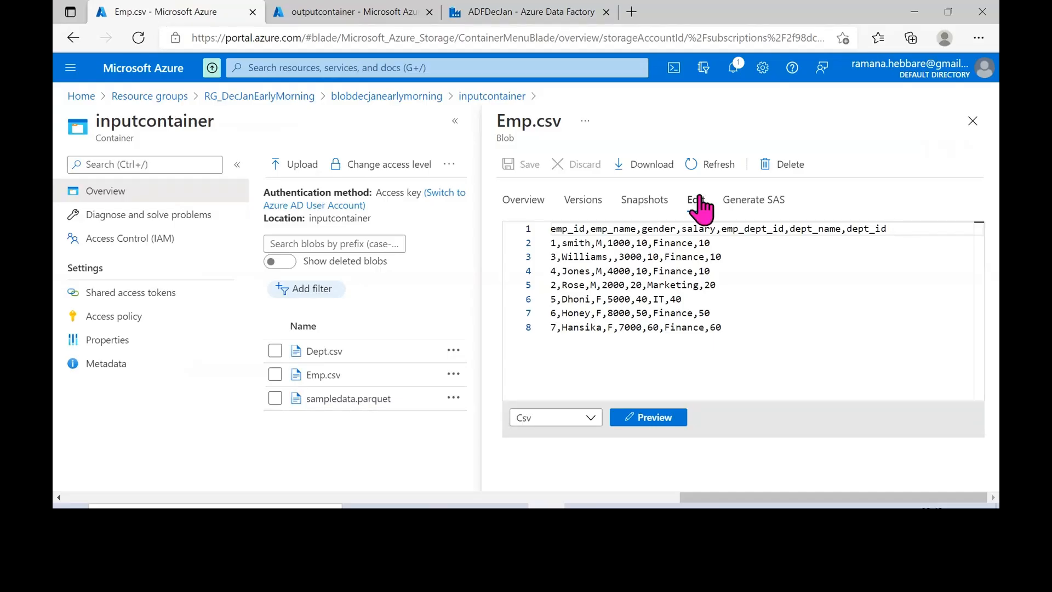
{"action": "left_click", "coordinate": [783, 343]}
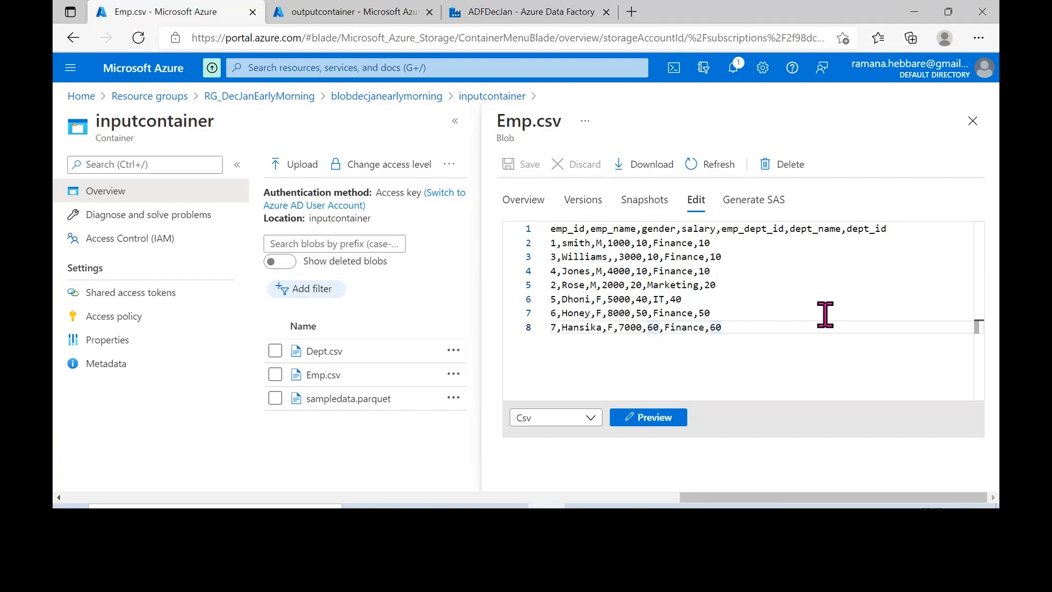
{"action": "left_click_drag", "start_coordinate": [888, 228], "coordinate": [858, 230]}
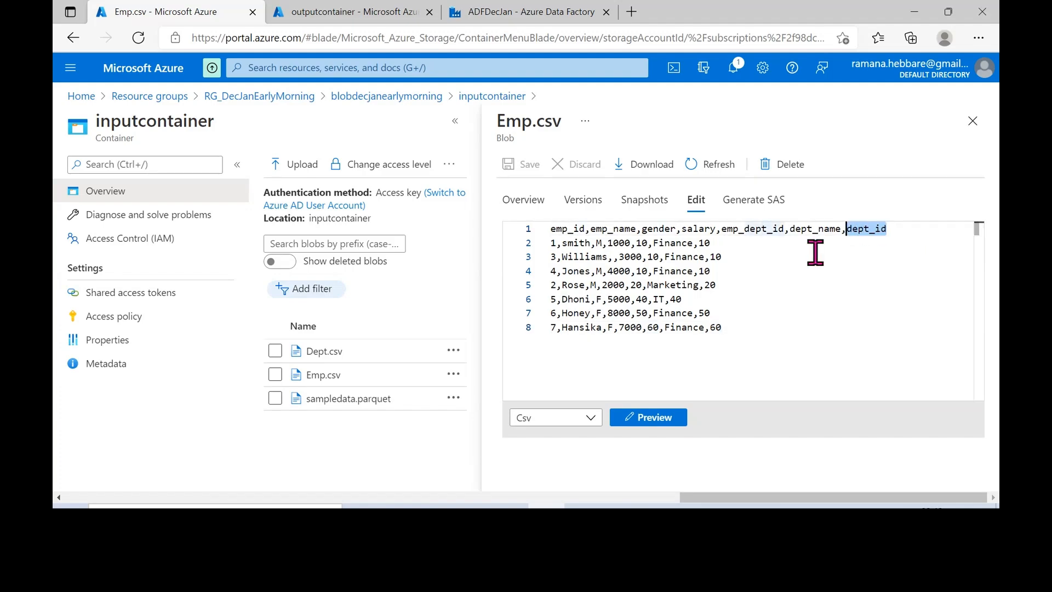
{"action": "left_click_drag", "start_coordinate": [722, 229], "coordinate": [775, 230]}
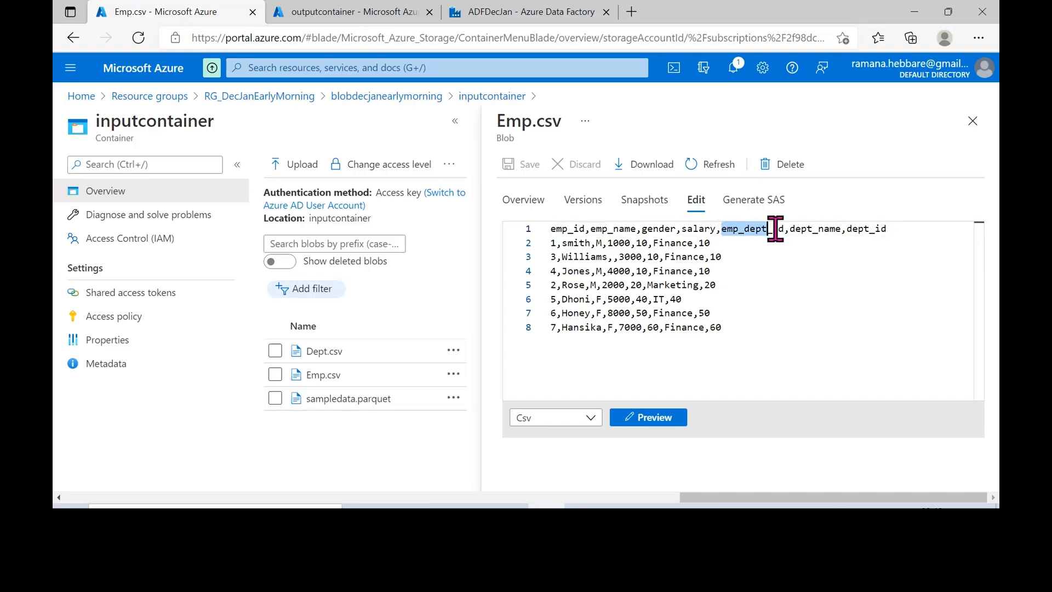
{"action": "left_click", "coordinate": [306, 351]}
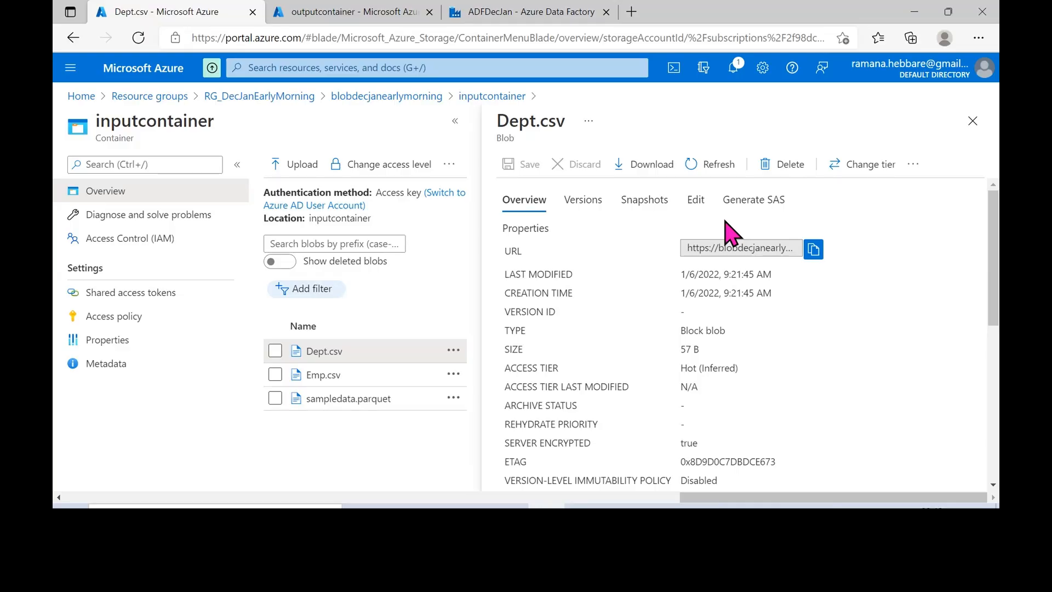
{"action": "left_click", "coordinate": [694, 203]}
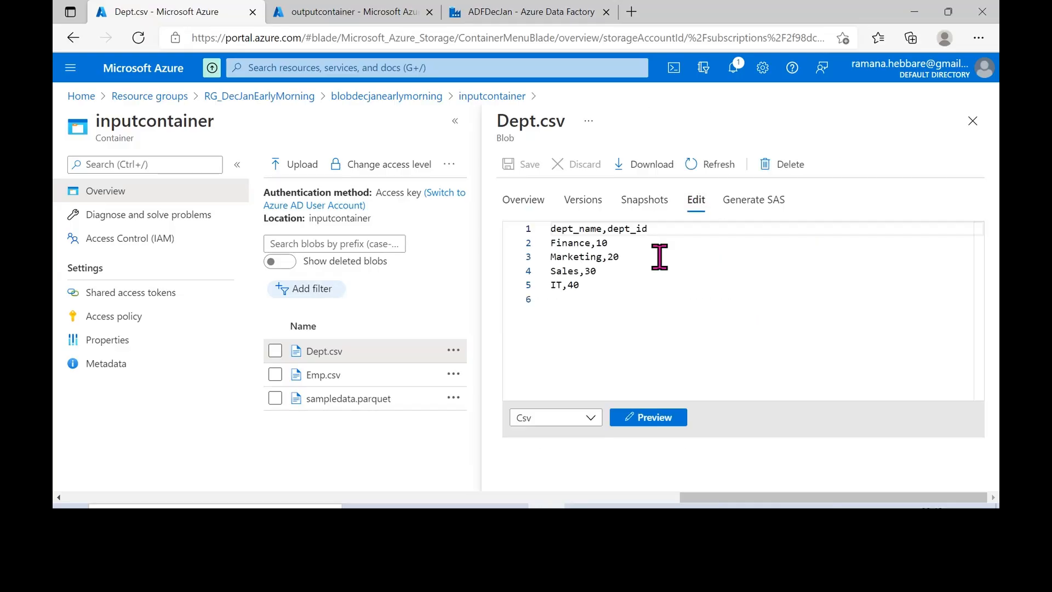
{"action": "left_click_drag", "start_coordinate": [678, 226], "coordinate": [619, 229]}
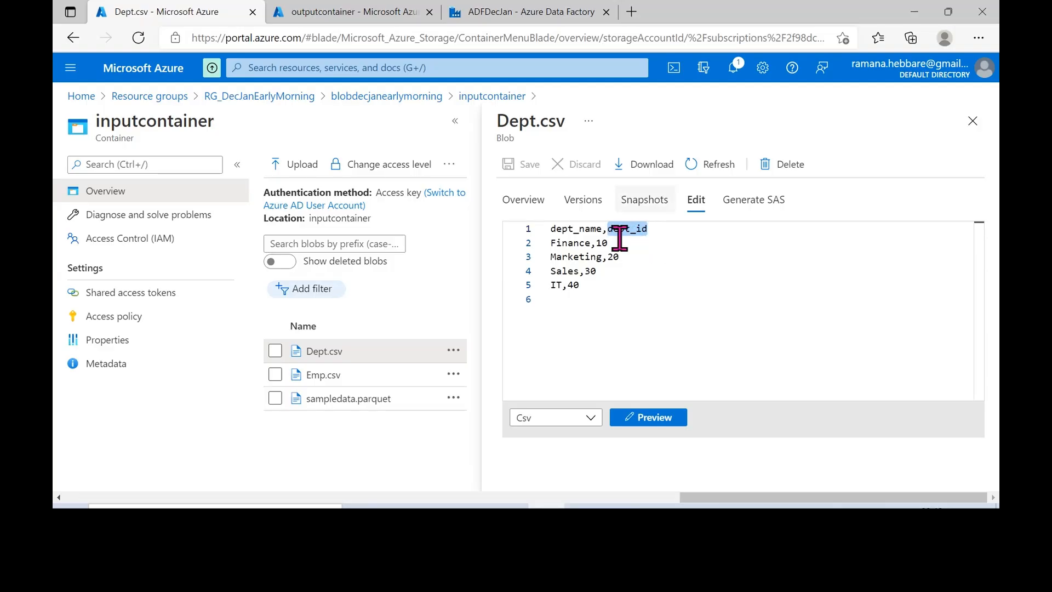
Back in Azure Data Factory, choose emp_dept_id as Emp's column in the Exists1 condition
{"action": "left_click", "coordinate": [487, 13]}
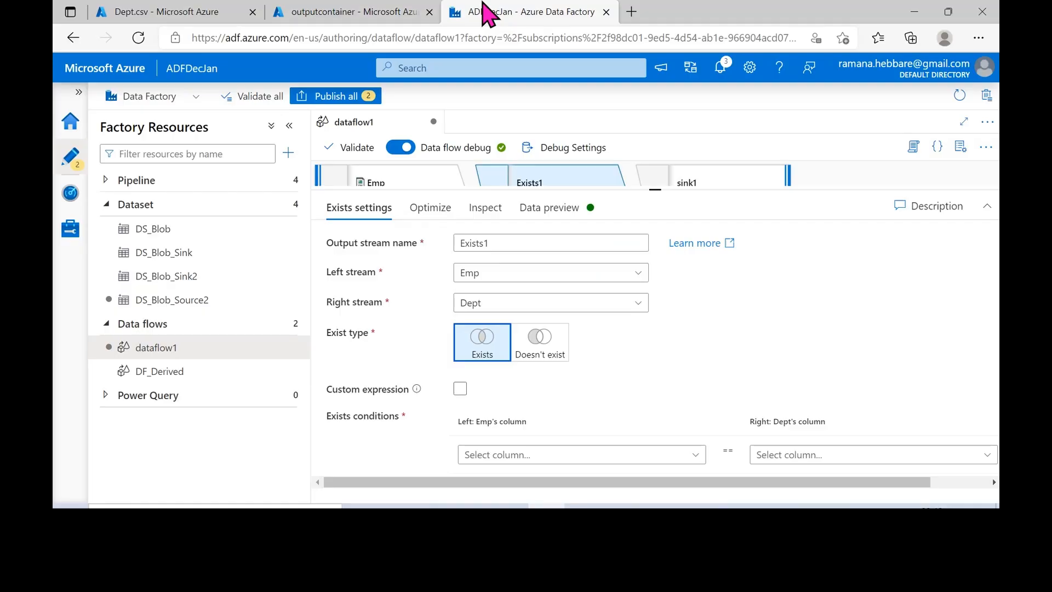
{"action": "left_click", "coordinate": [540, 455]}
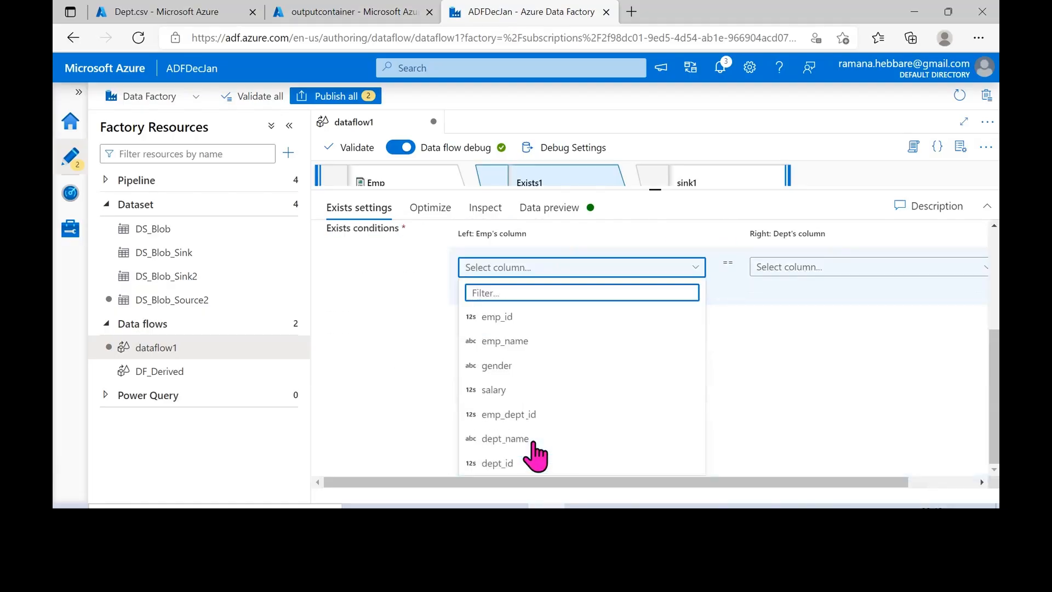
{"action": "scroll", "coordinate": [543, 320], "scroll_direction": "up", "scroll_amount": 1}
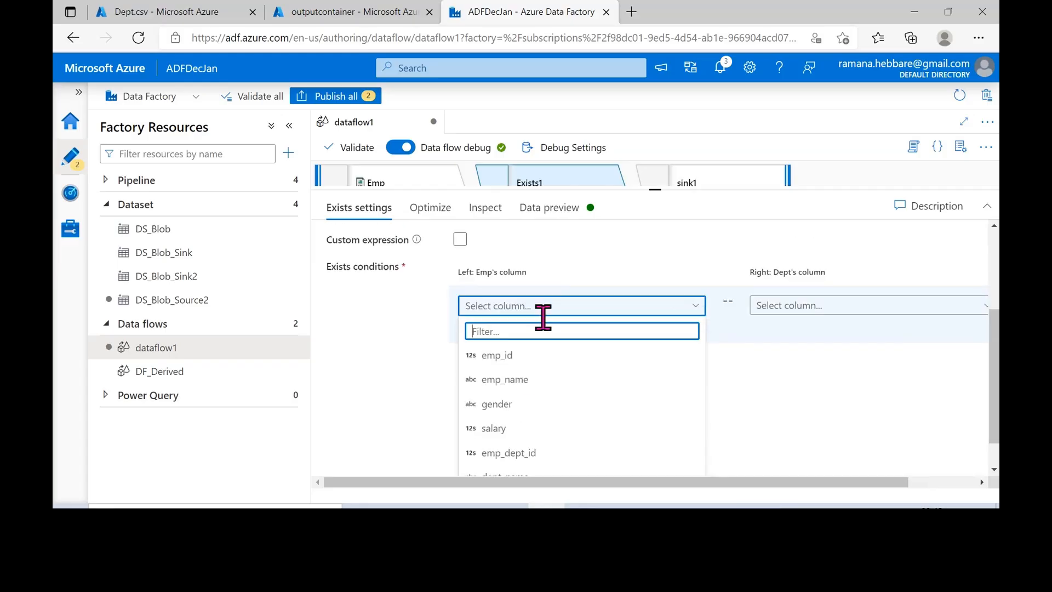
{"action": "left_click", "coordinate": [674, 253]}
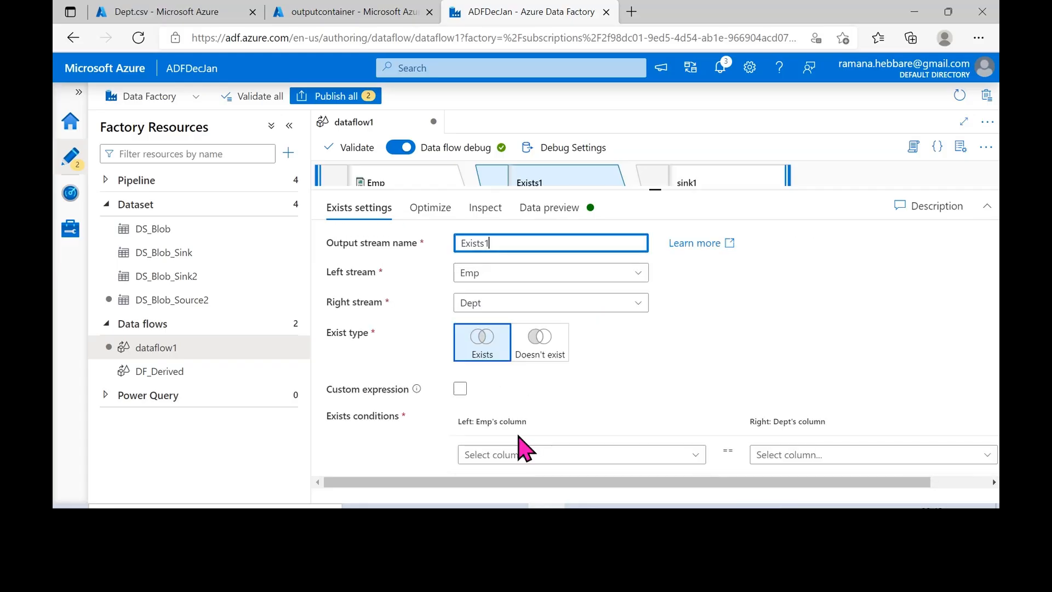
{"action": "left_click", "coordinate": [569, 457]}
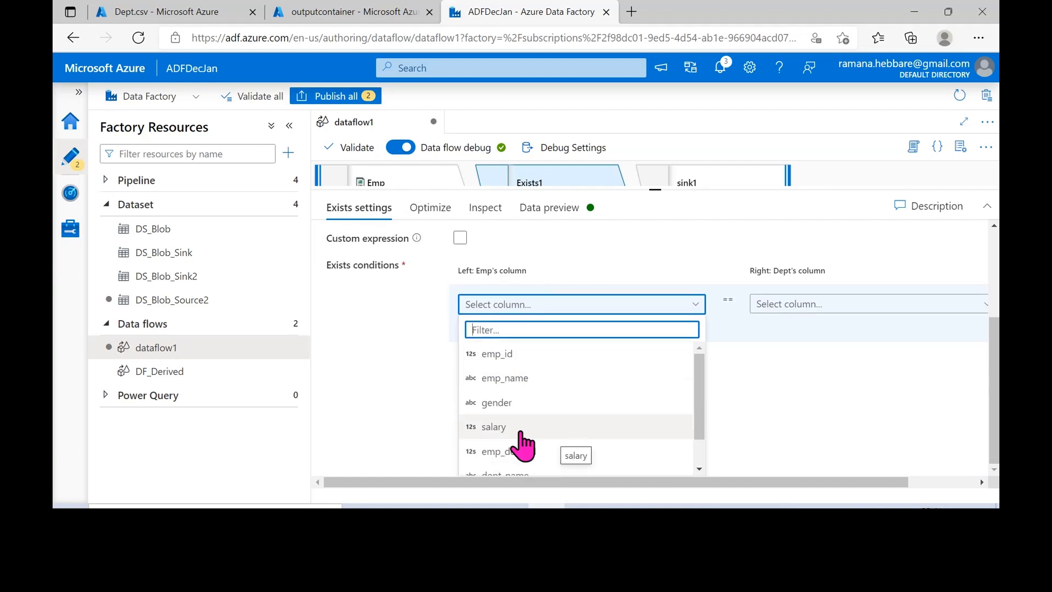
{"action": "left_click", "coordinate": [871, 304]}
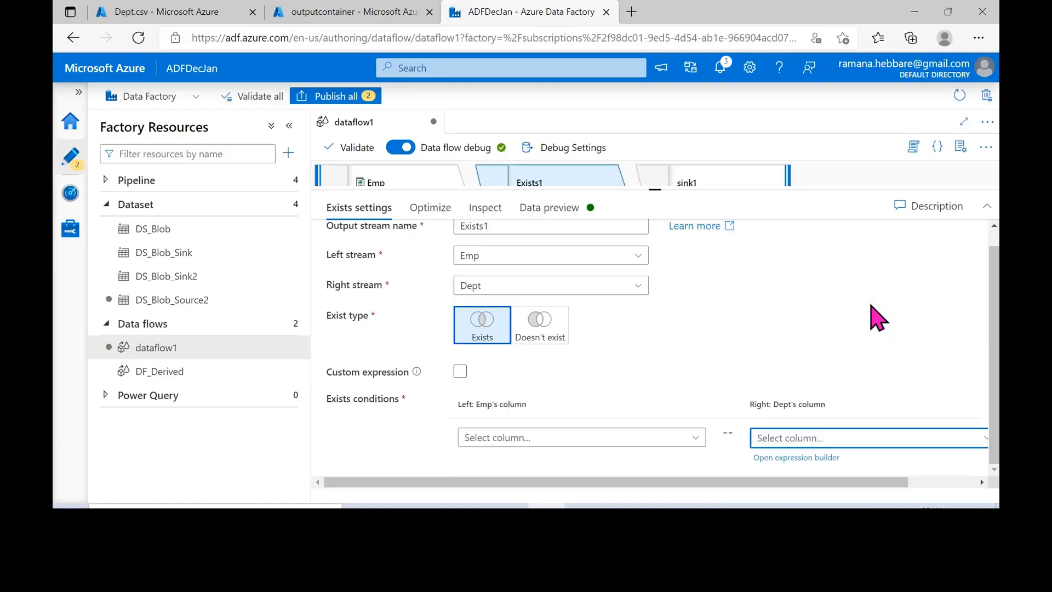
{"action": "left_click", "coordinate": [544, 438]}
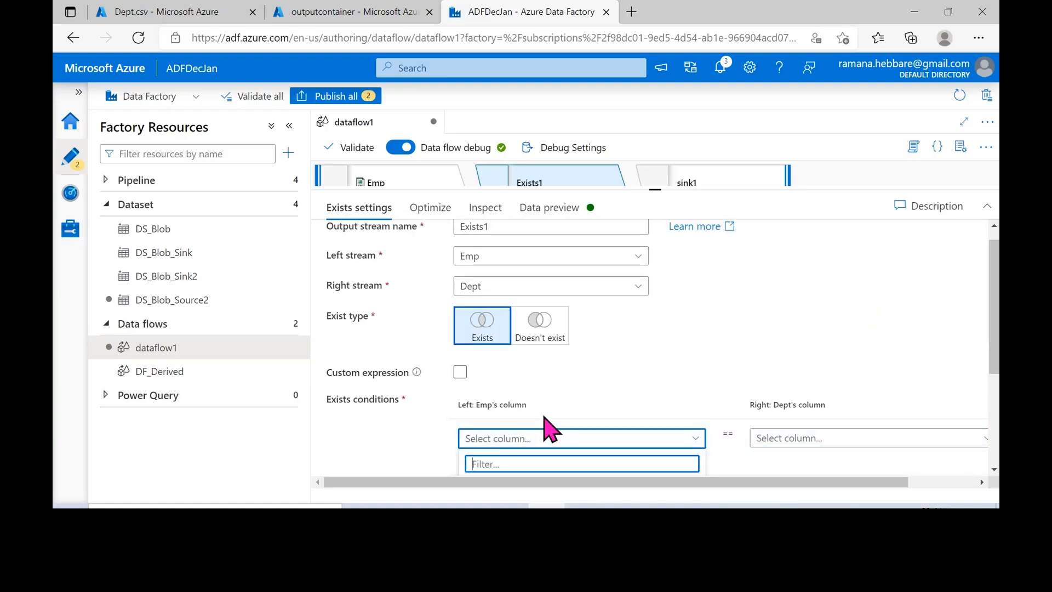
{"action": "scroll", "coordinate": [548, 425], "scroll_direction": "down", "scroll_amount": 2}
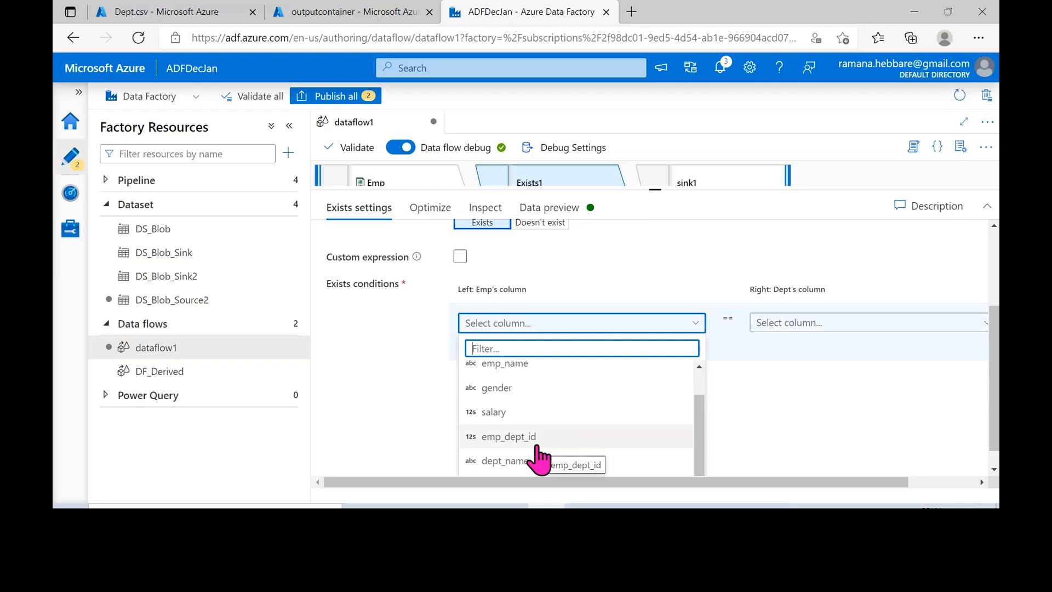
{"action": "left_click", "coordinate": [482, 438]}
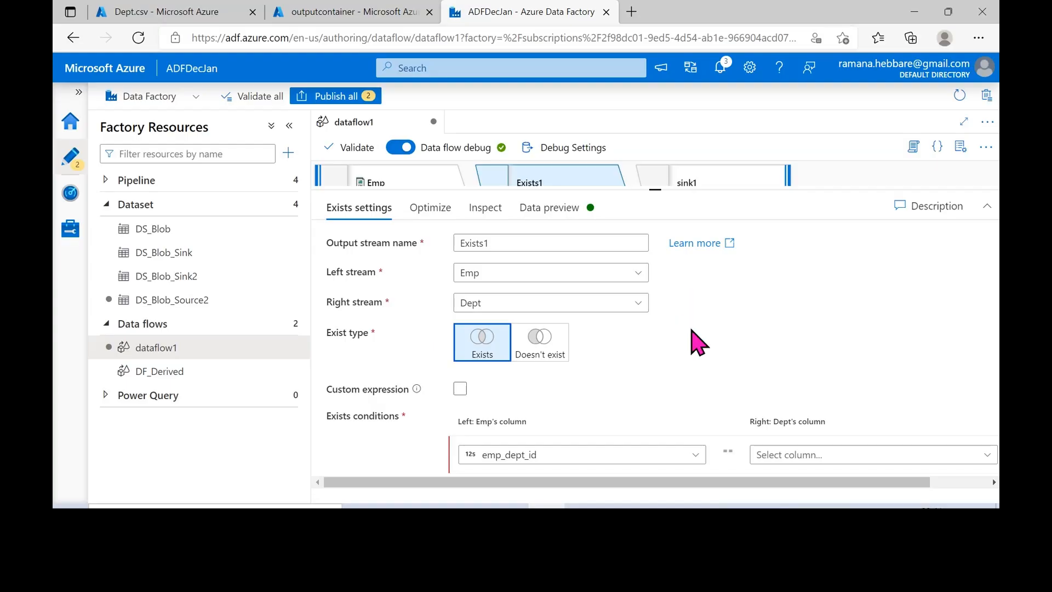
Choose dept_id as Dept's column to match in the Exists1 condition
{"action": "left_click", "coordinate": [883, 455]}
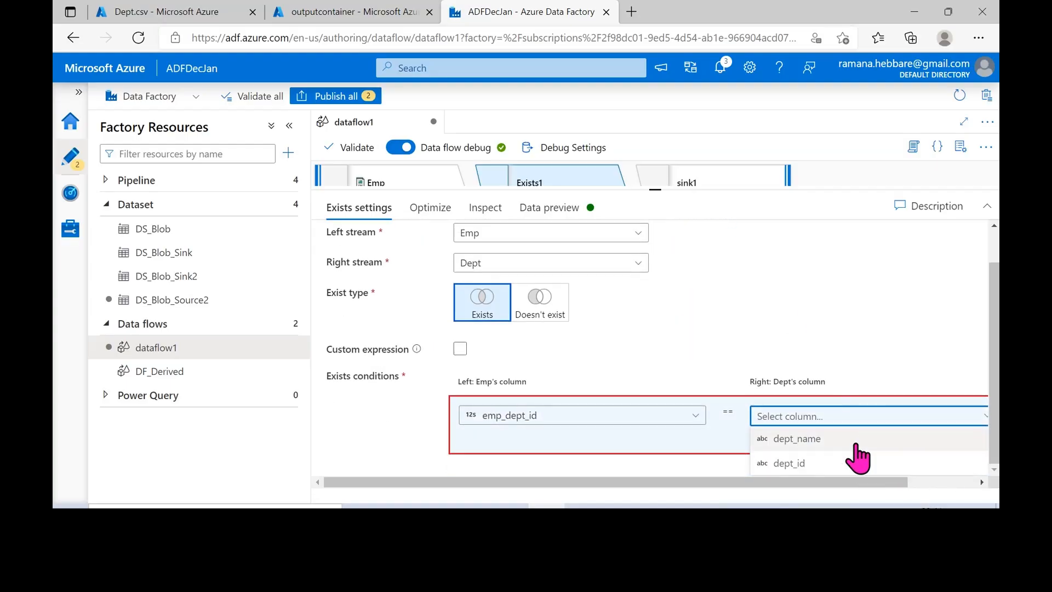
{"action": "left_click", "coordinate": [846, 461]}
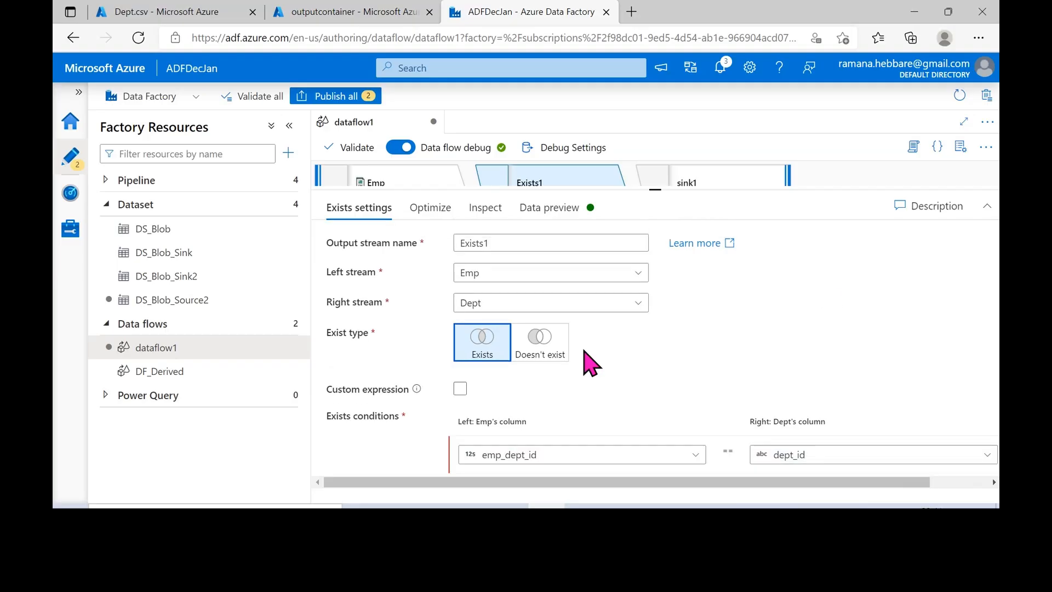
{"action": "left_click_drag", "start_coordinate": [728, 191], "coordinate": [729, 163]}
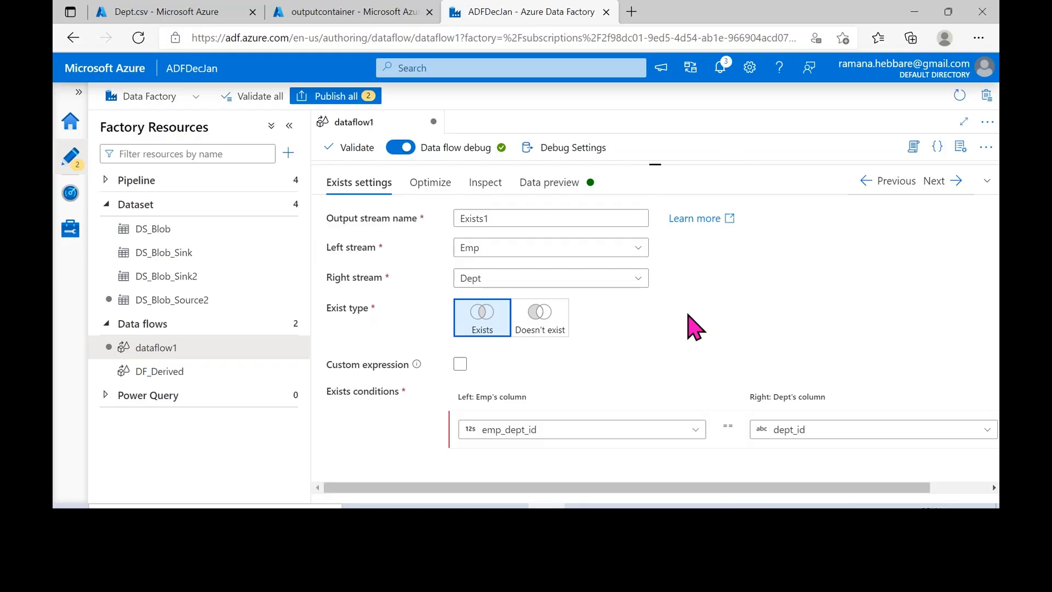
{"action": "mouse_move", "coordinate": [469, 438]}
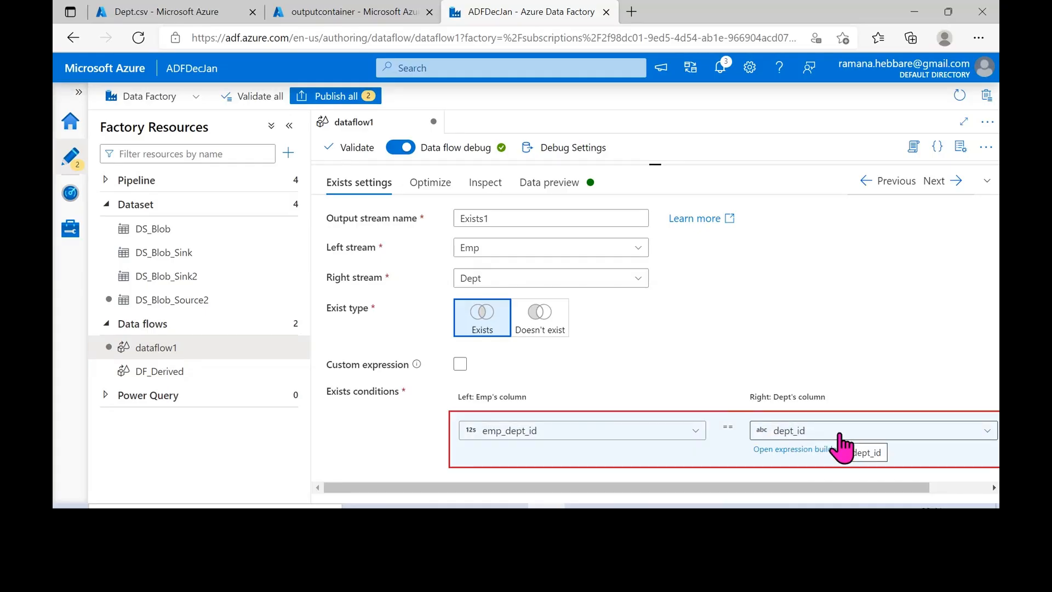
Change the dept_id column type to short in the Dept source's projection
{"action": "left_click_drag", "start_coordinate": [767, 165], "coordinate": [776, 348]}
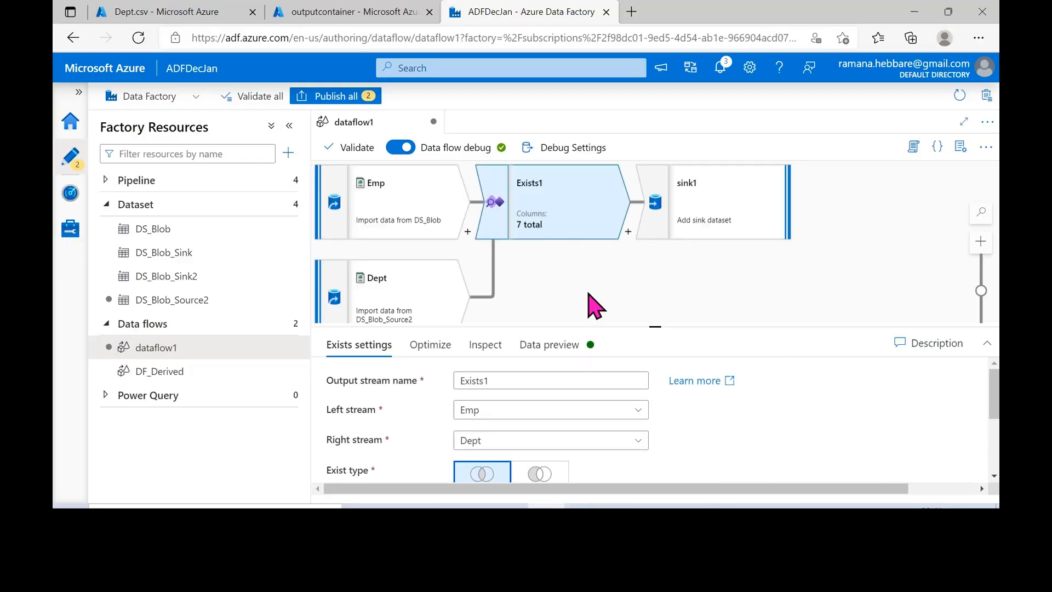
{"action": "left_click", "coordinate": [410, 316]}
{"action": "left_click_drag", "start_coordinate": [529, 324], "coordinate": [532, 238]}
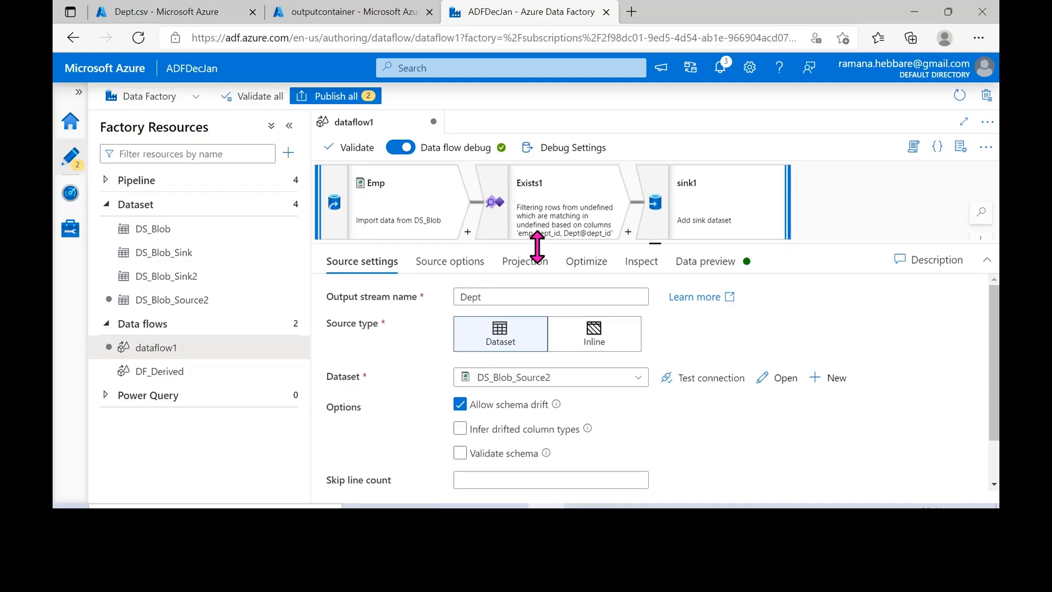
{"action": "left_click", "coordinate": [527, 262]}
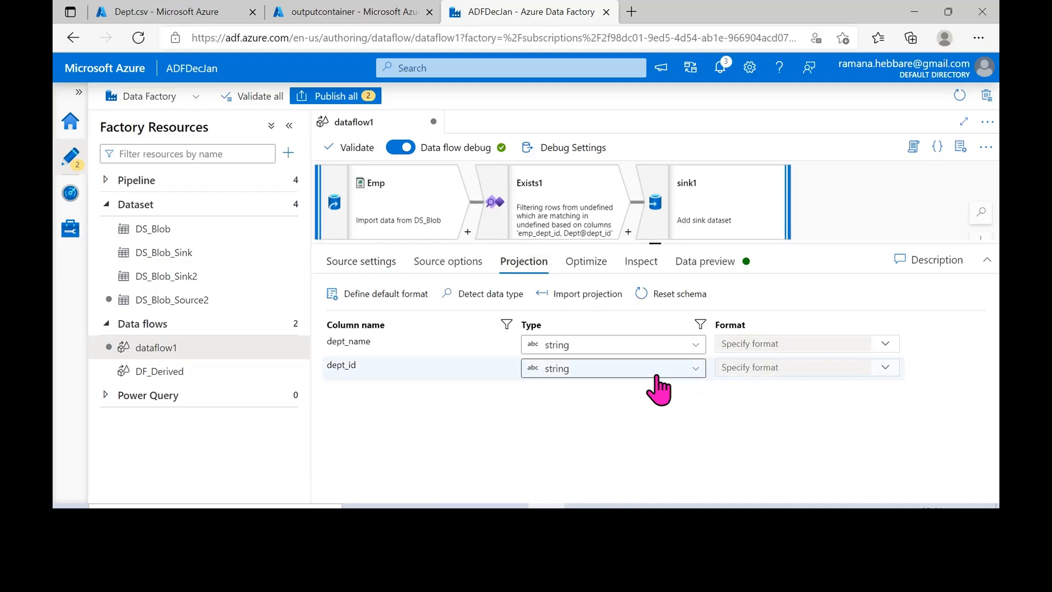
{"action": "left_click", "coordinate": [570, 384]}
{"action": "scroll", "coordinate": [589, 465], "scroll_direction": "down", "scroll_amount": 3}
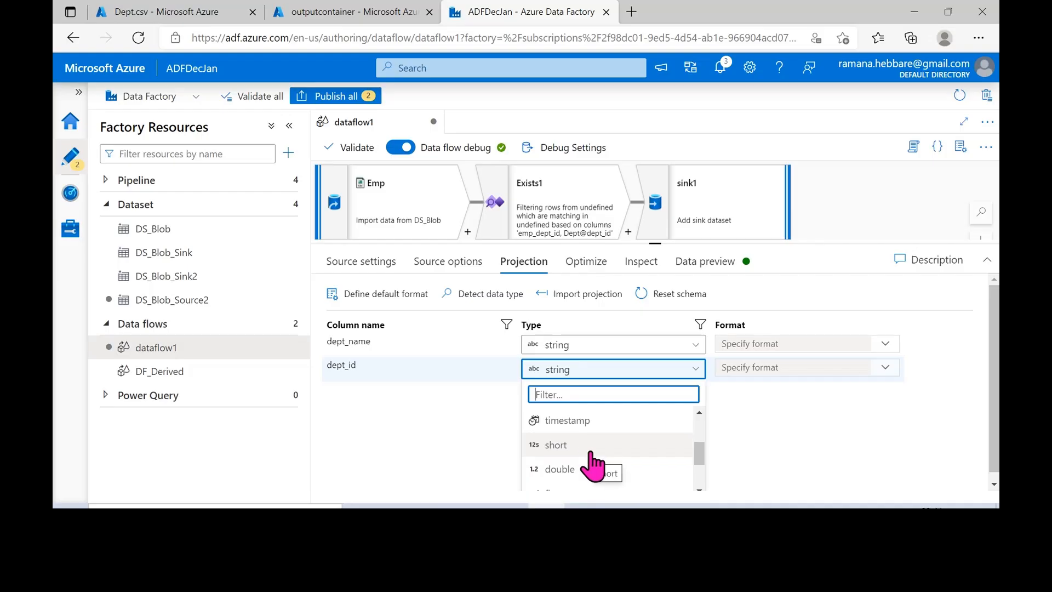
{"action": "left_click", "coordinate": [590, 453]}
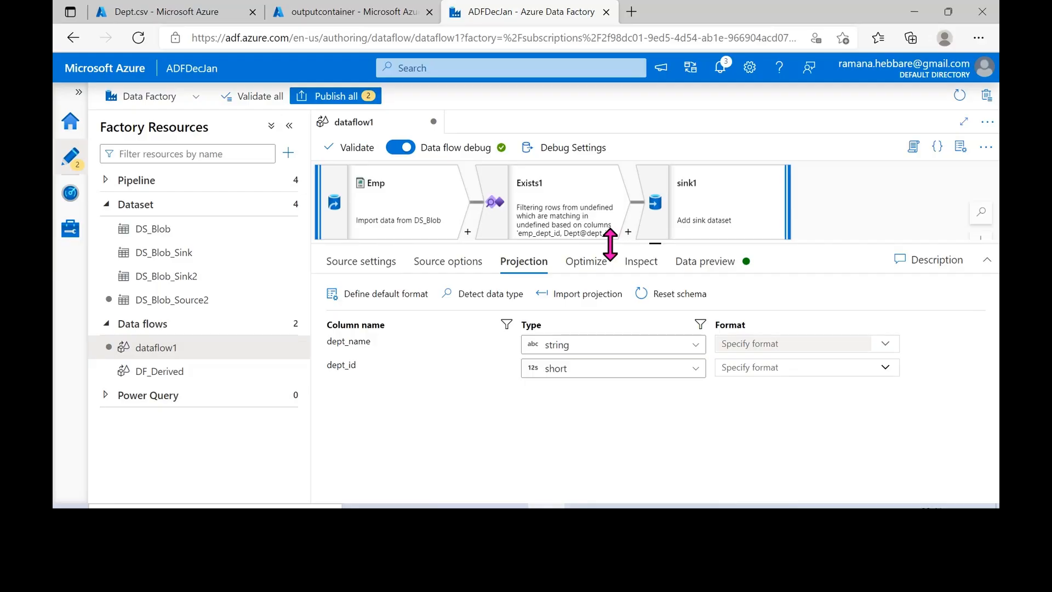
Fetch the data preview of the Exists1 transformation and examine its output rows
{"action": "left_click_drag", "start_coordinate": [611, 243], "coordinate": [605, 376]}
{"action": "left_click", "coordinate": [559, 222]}
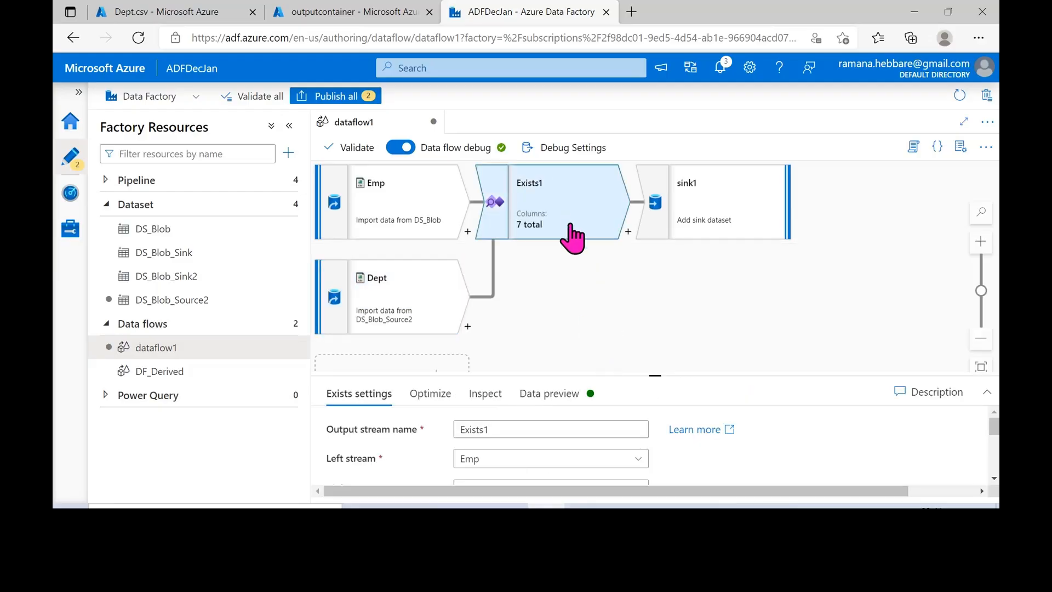
{"action": "left_click_drag", "start_coordinate": [597, 376], "coordinate": [662, 180]}
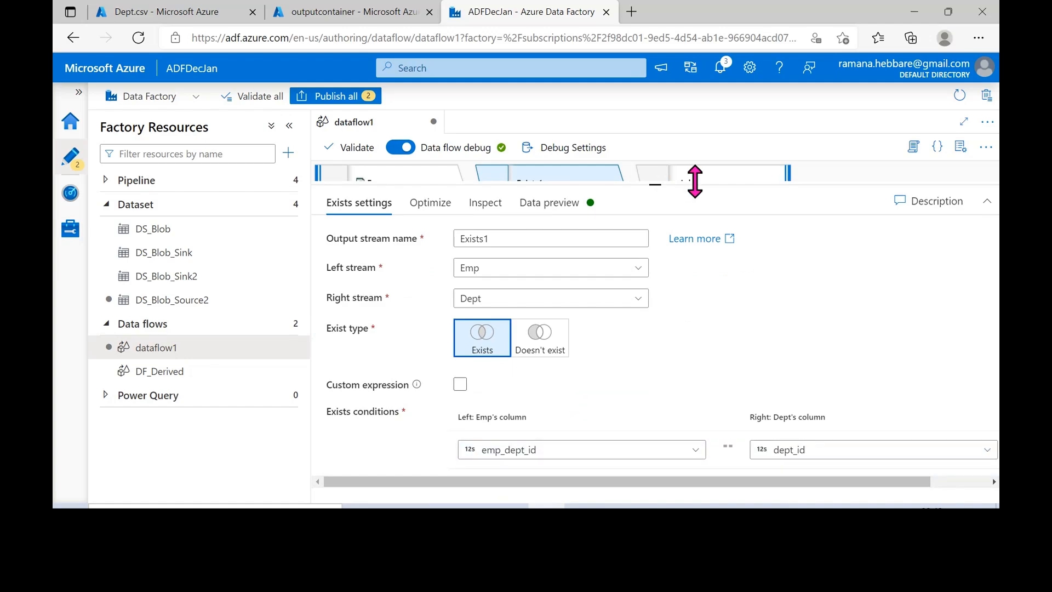
{"action": "left_click_drag", "start_coordinate": [695, 183], "coordinate": [699, 198]}
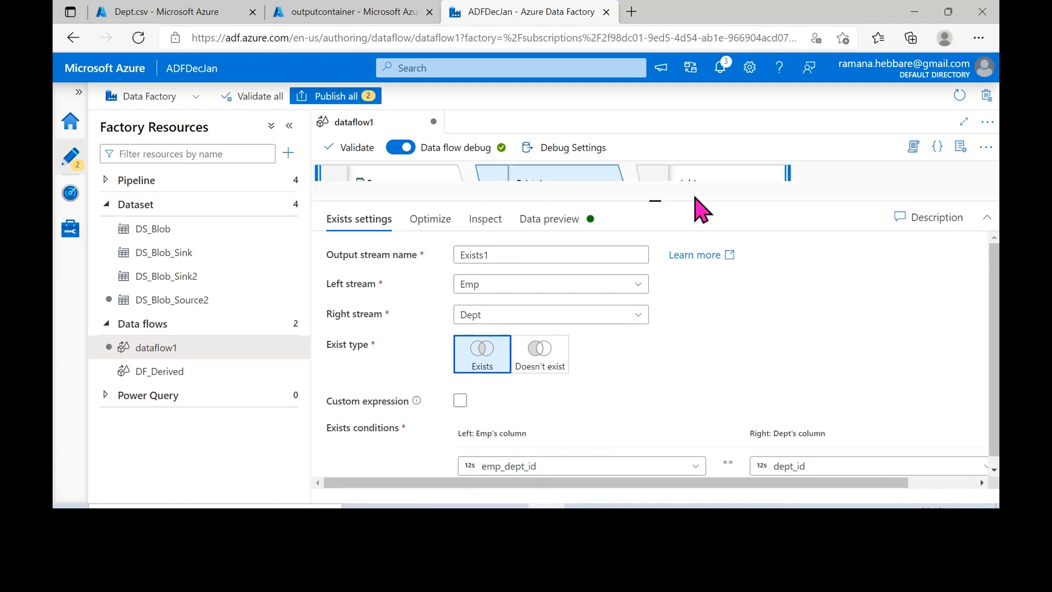
{"action": "left_click", "coordinate": [436, 219]}
{"action": "left_click", "coordinate": [496, 218]}
{"action": "left_click", "coordinate": [539, 217]}
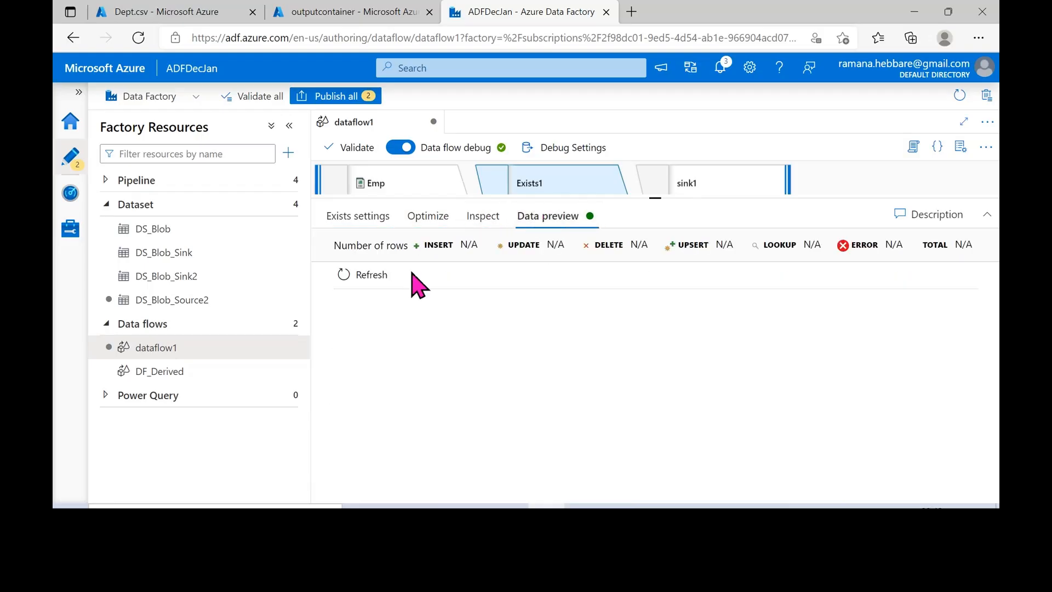
{"action": "left_click", "coordinate": [367, 275]}
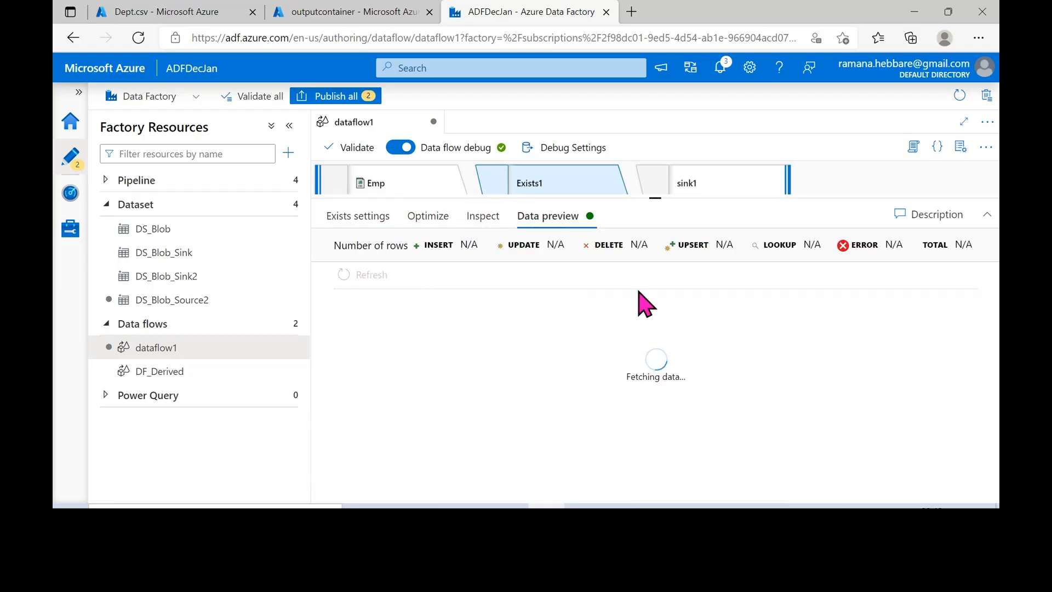
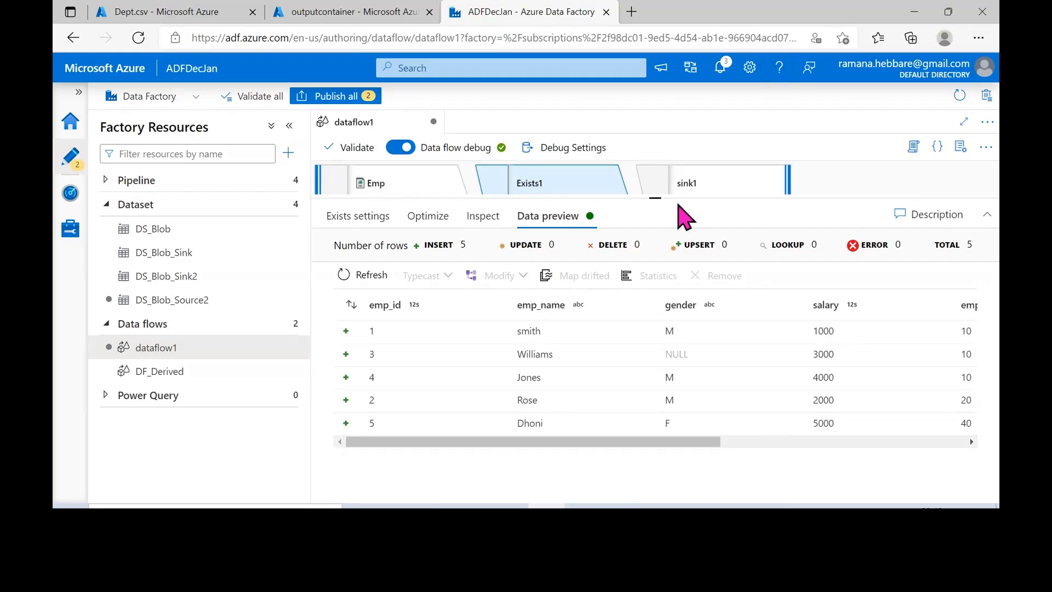
{"action": "left_click_drag", "start_coordinate": [680, 445], "coordinate": [489, 424]}
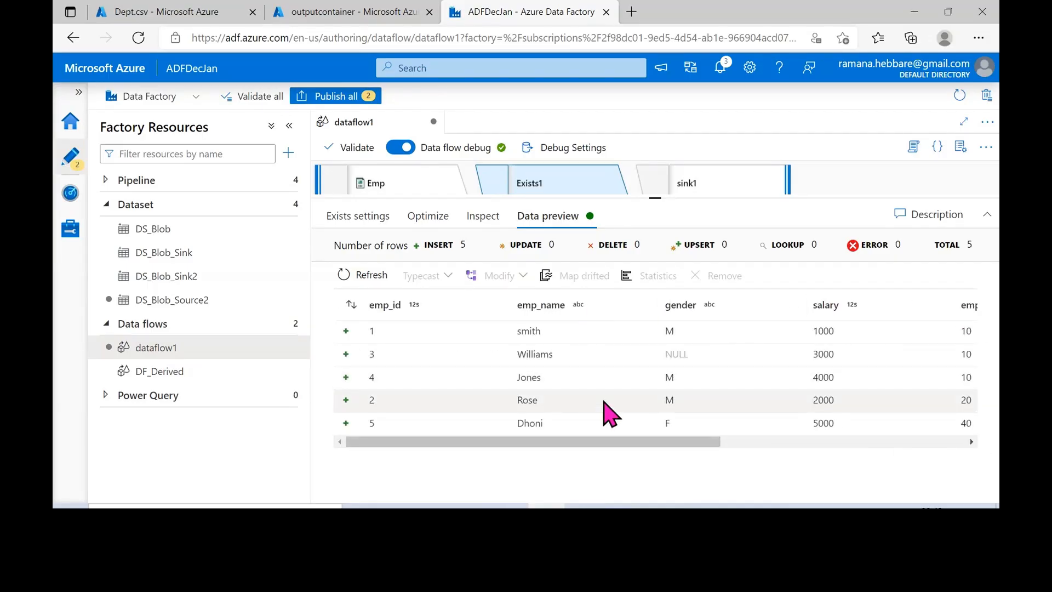
Switch to the Azure portal and examine the contents of Dept.csv and Emp.csv for their department IDs
{"action": "left_click", "coordinate": [216, 12]}
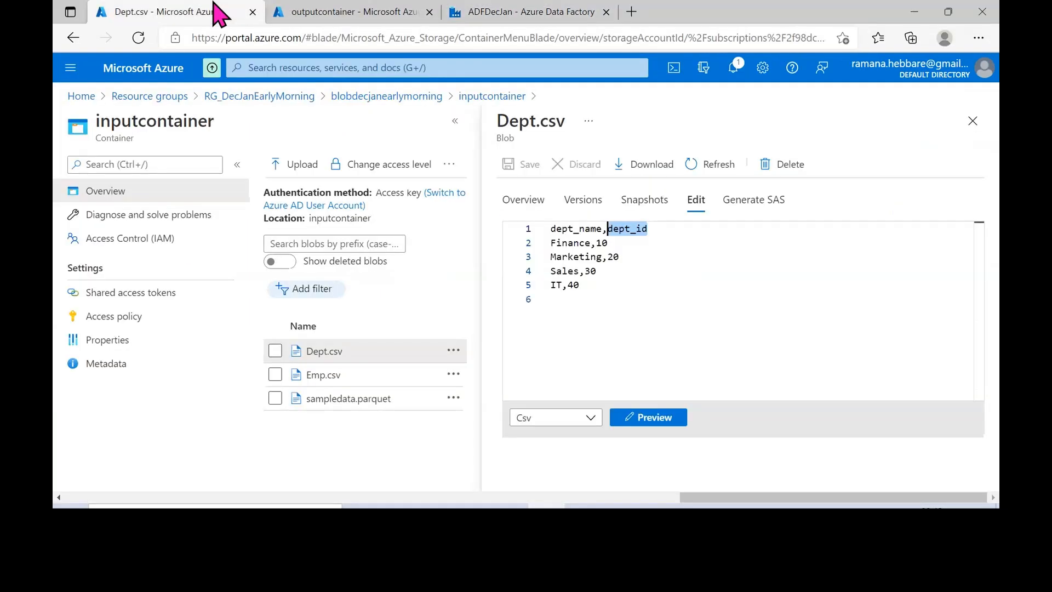
{"action": "left_click", "coordinate": [632, 305]}
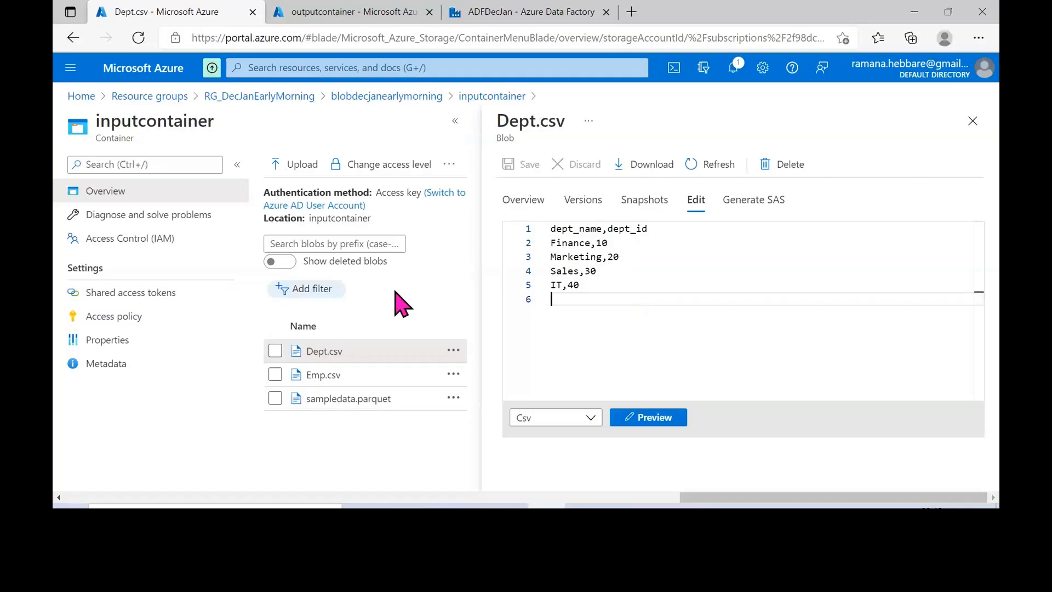
{"action": "left_click", "coordinate": [362, 378]}
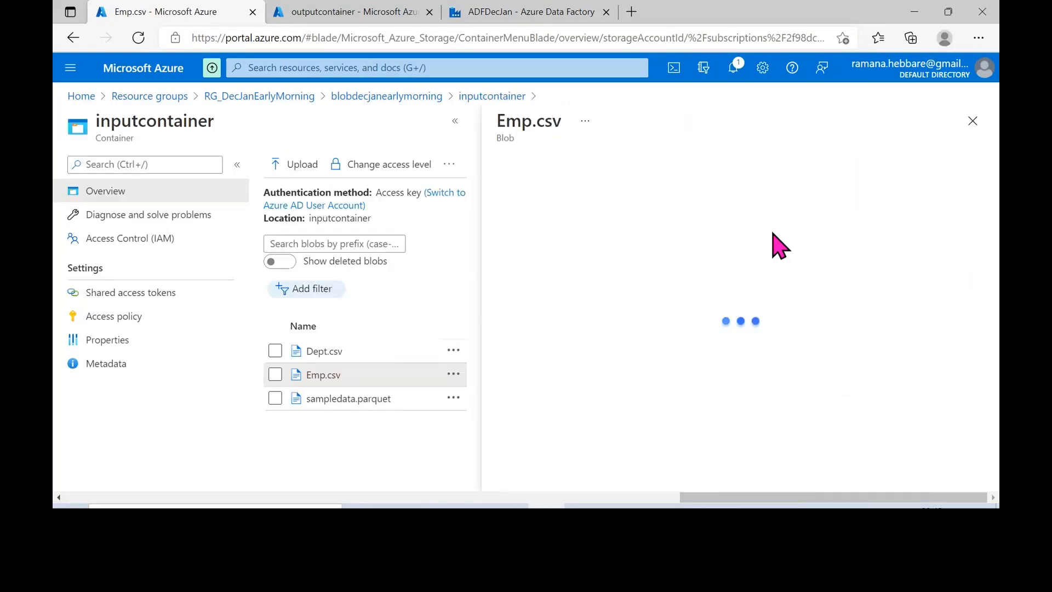
{"action": "left_click", "coordinate": [695, 201]}
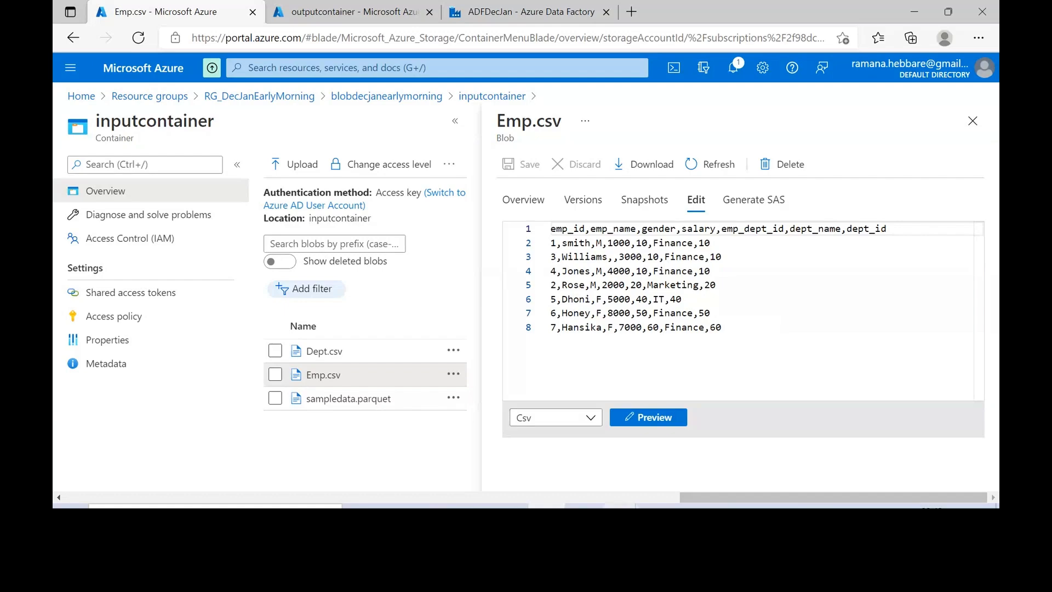
Switch to Notepad and list 10, 20, 40, 50 and 60 on separate lines below the Exists note
{"action": "left_click", "coordinate": [619, 514]}
{"action": "left_click", "coordinate": [712, 446]}
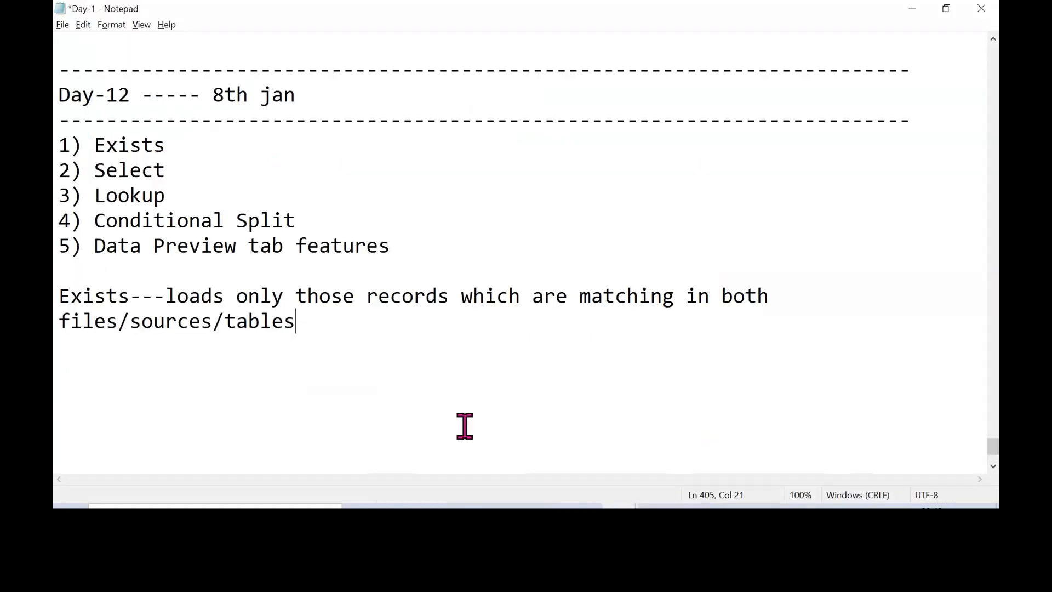
{"action": "key", "text": "Return"}
{"action": "key", "text": "Return"}
{"action": "type", "text": "10 "}
{"action": "type", "text": "20 "}
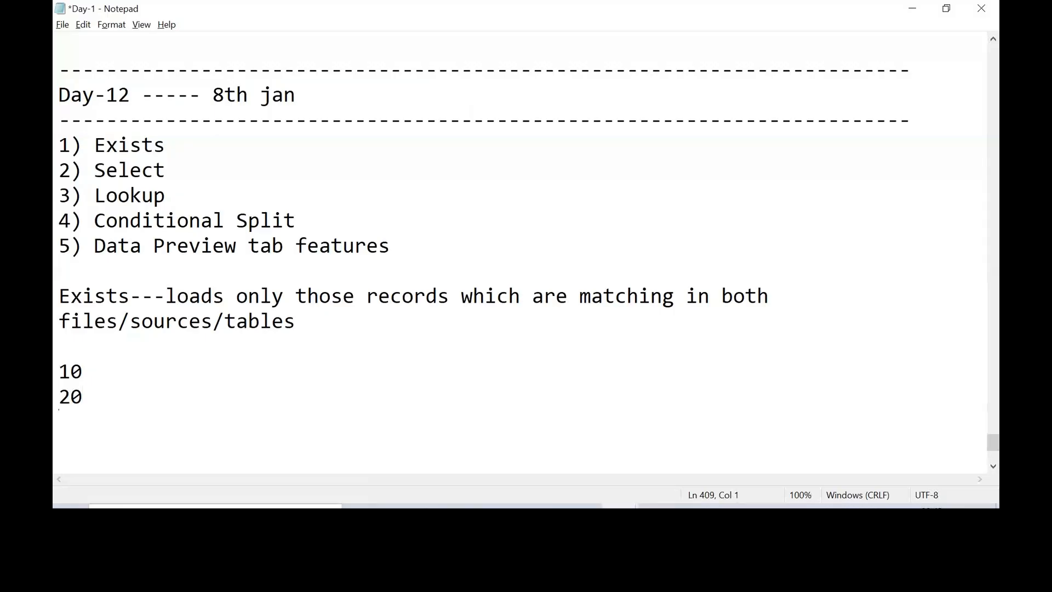
{"action": "type", "text": "40"}
{"action": "key", "text": "Return"}
{"action": "type", "text": "50"}
{"action": "key", "text": "Return"}
{"action": "type", "text": "60"}
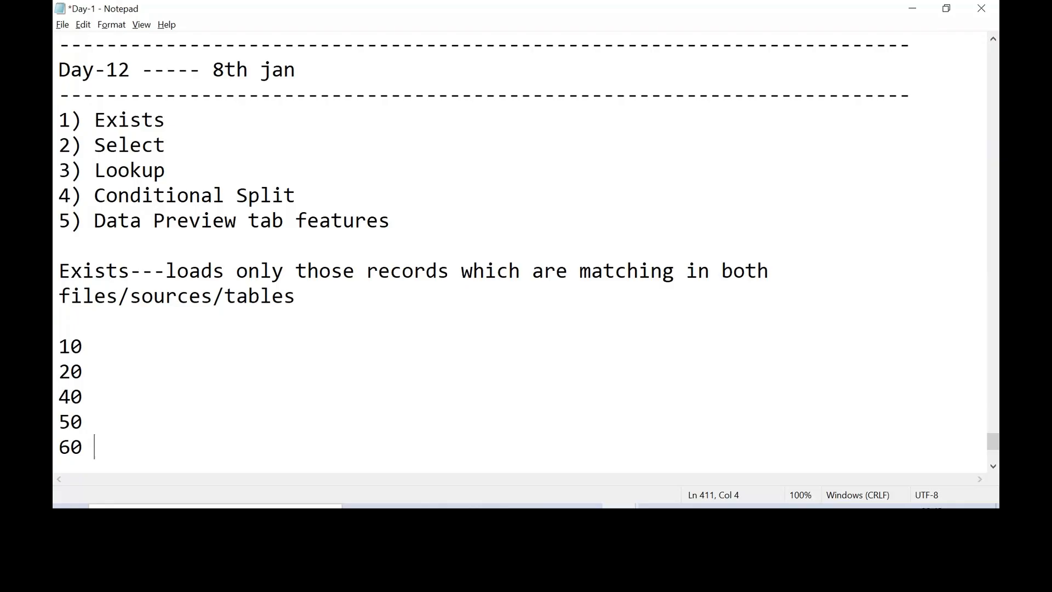
Add the department list 10,20,30,40 beside the first 10 and check it against the file in the Azure portal
{"action": "left_click", "coordinate": [165, 345]}
{"action": "key", "text": "Tab"}
{"action": "type", "text": "10,20,30,4"}
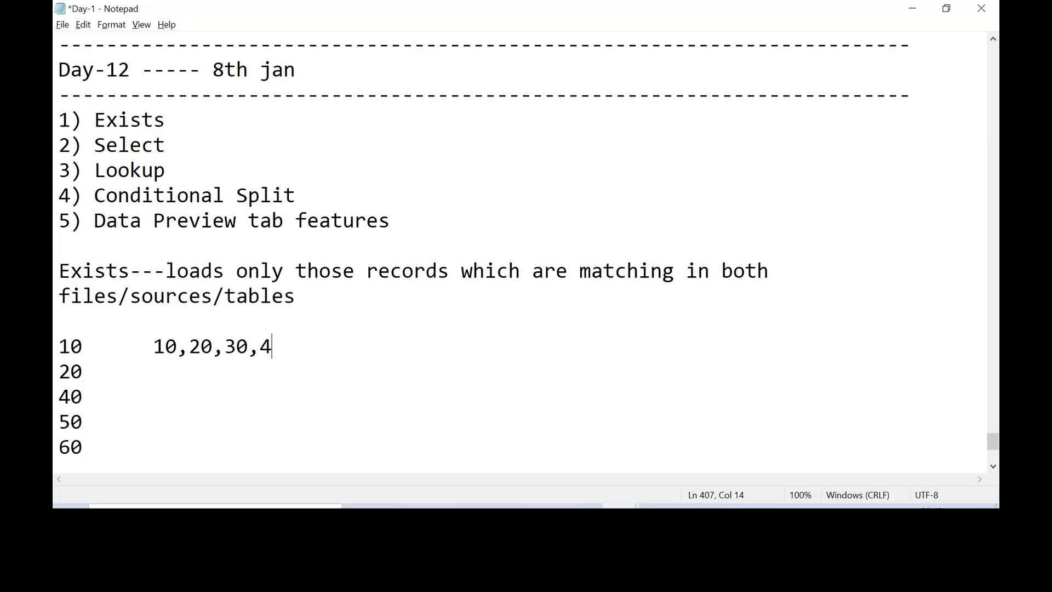
{"action": "key", "text": "alt+Tab"}
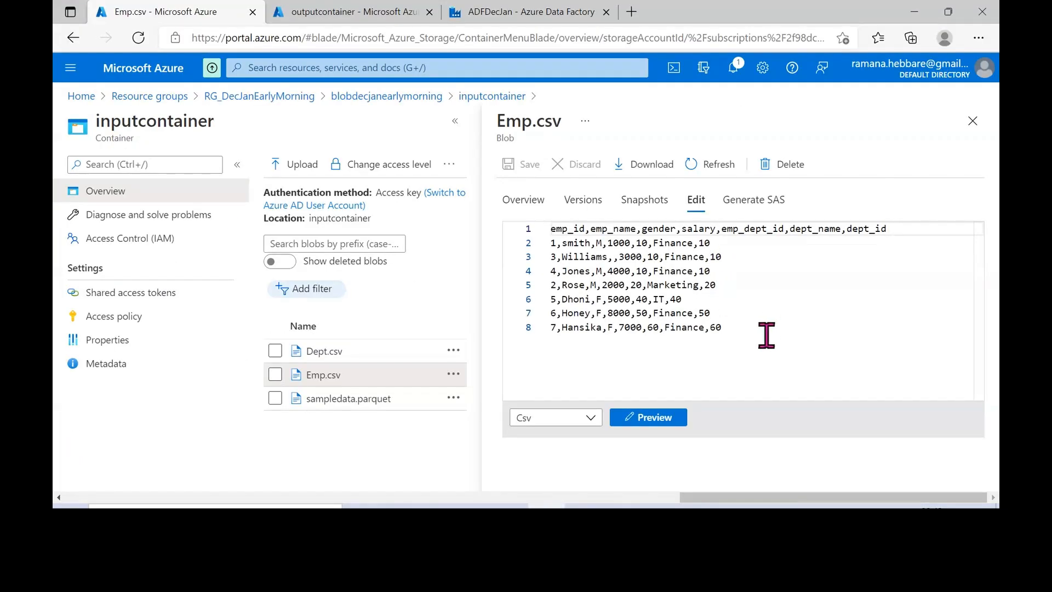
{"action": "key", "text": "alt+Tab"}
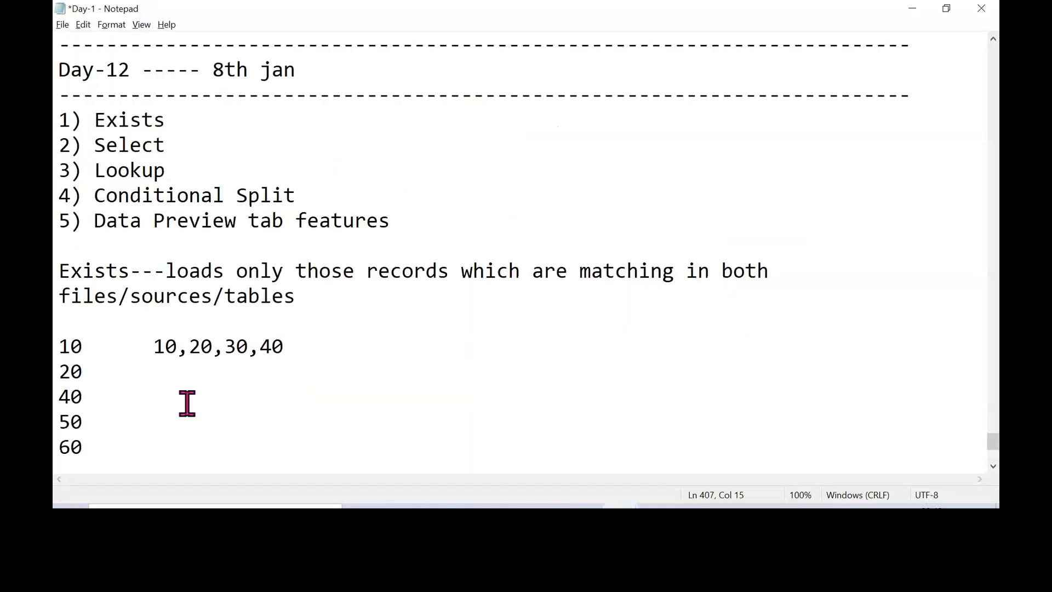
Compare the vertical ID list with 10,20,30,40 by highlighting the values 10, 20 and 40, and 50 and 60
{"action": "scroll", "coordinate": [113, 419], "scroll_direction": "down", "scroll_amount": 2}
{"action": "scroll", "coordinate": [115, 409], "scroll_direction": "up", "scroll_amount": 1}
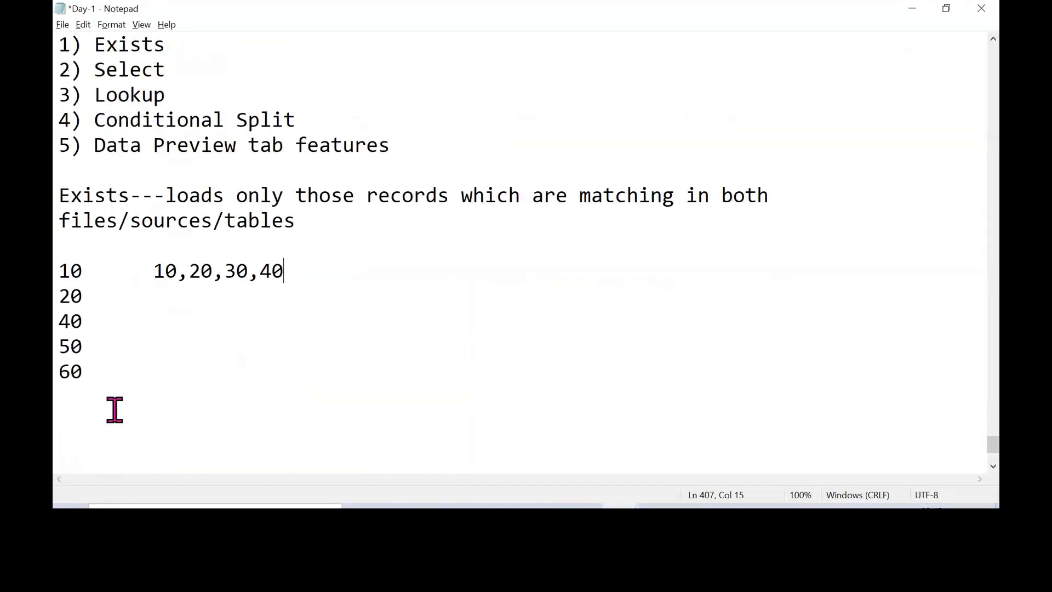
{"action": "left_click", "coordinate": [109, 272]}
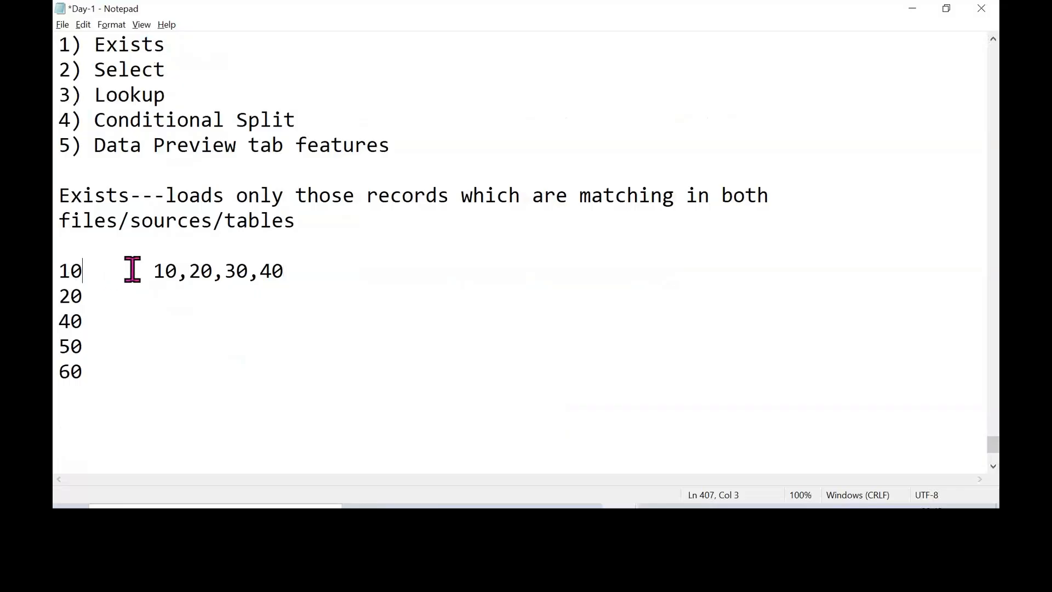
{"action": "left_click_drag", "start_coordinate": [95, 275], "coordinate": [57, 272]}
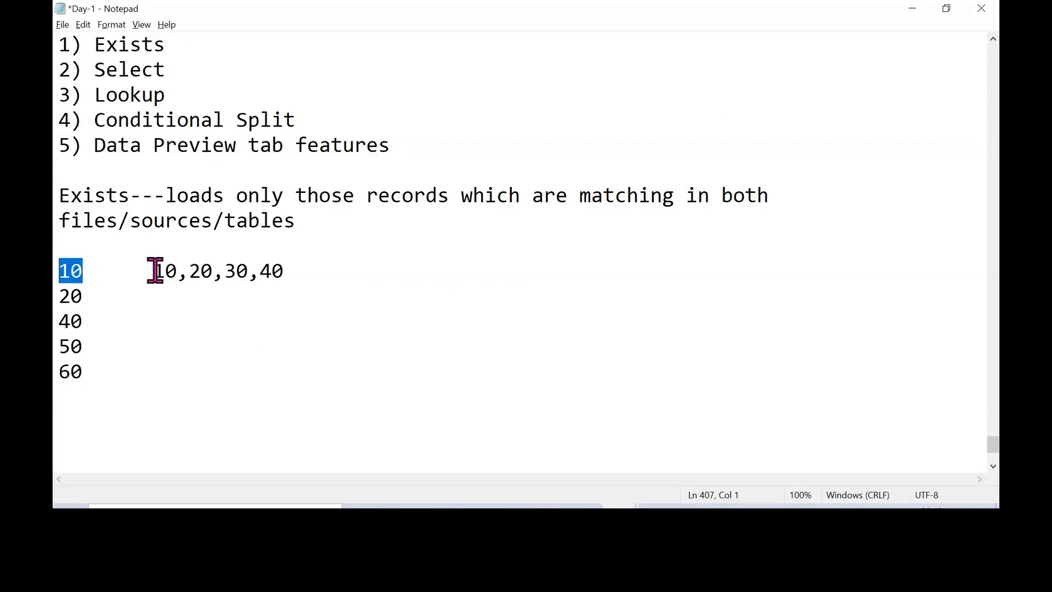
{"action": "left_click_drag", "start_coordinate": [155, 270], "coordinate": [176, 270]}
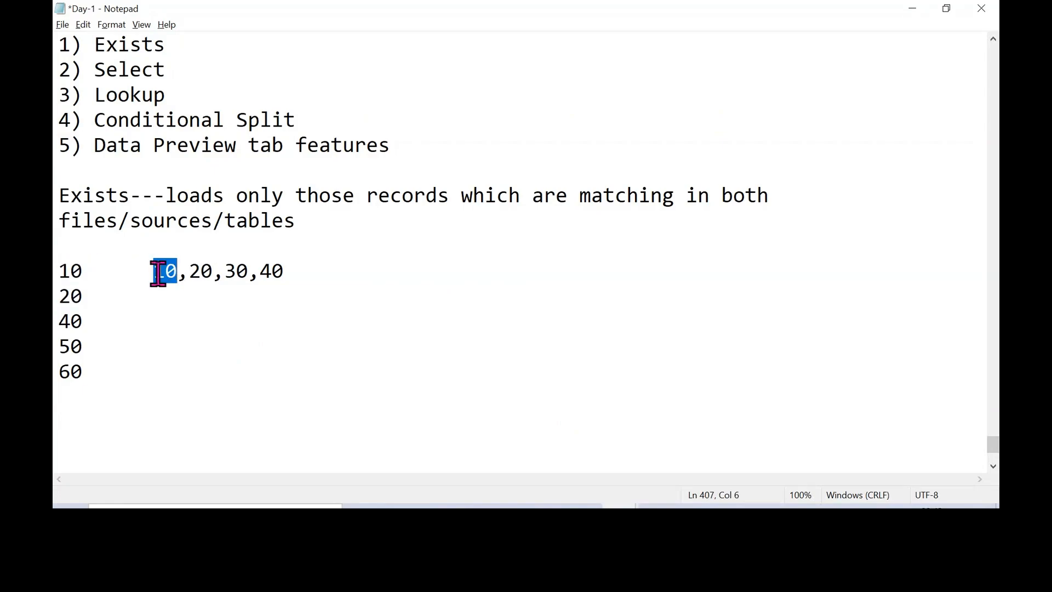
{"action": "left_click_drag", "start_coordinate": [85, 296], "coordinate": [57, 321]}
{"action": "left_click_drag", "start_coordinate": [285, 270], "coordinate": [260, 279]}
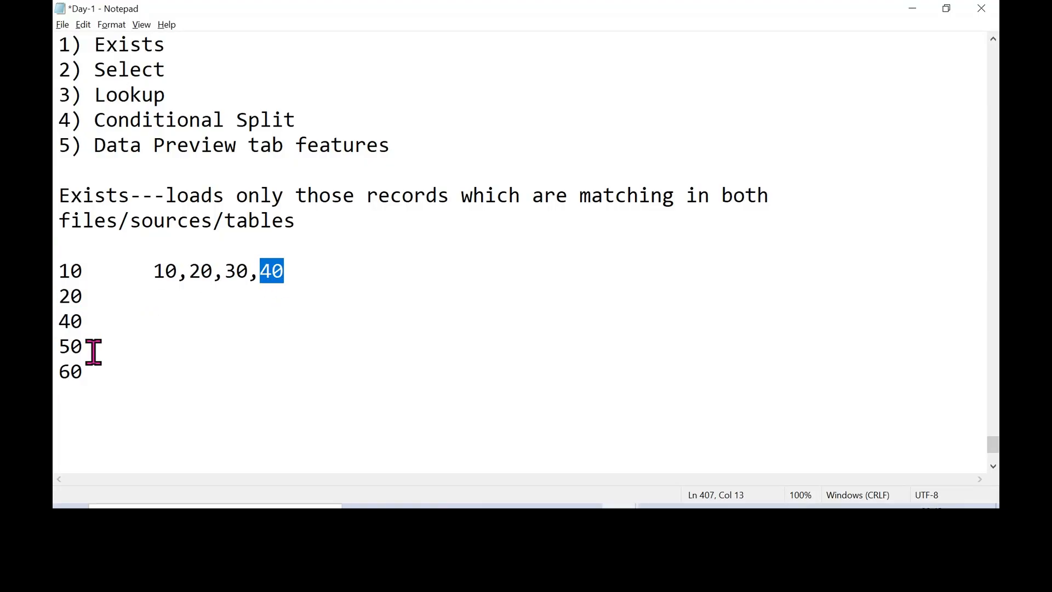
{"action": "left_click_drag", "start_coordinate": [89, 352], "coordinate": [58, 346]}
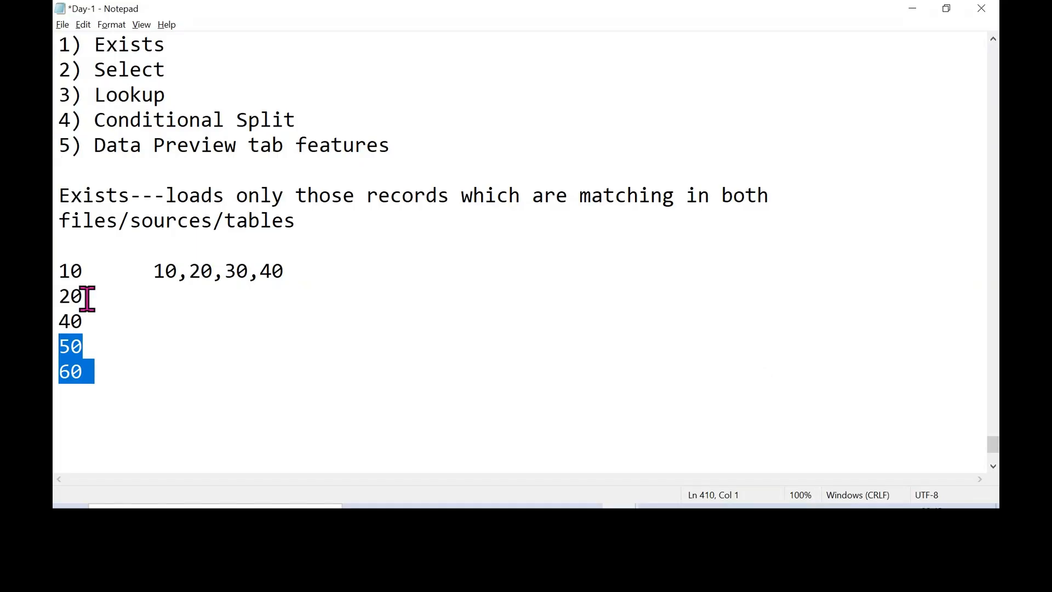
{"action": "left_click", "coordinate": [98, 271]}
{"action": "left_click_drag", "start_coordinate": [99, 271], "coordinate": [58, 295]}
{"action": "left_click", "coordinate": [104, 319]}
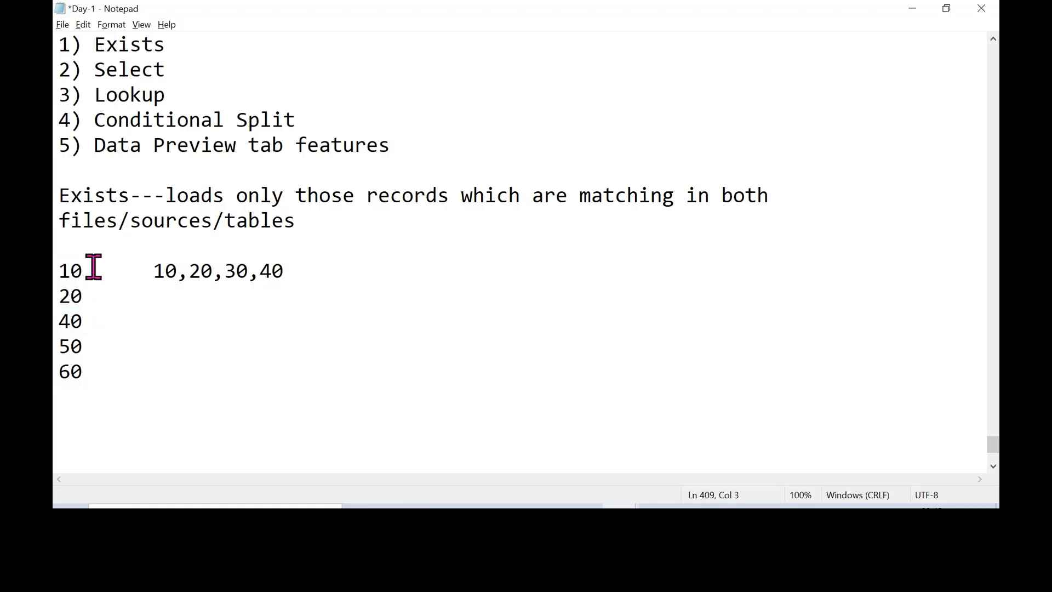
{"action": "left_click_drag", "start_coordinate": [91, 269], "coordinate": [58, 272]}
{"action": "left_click", "coordinate": [82, 274]}
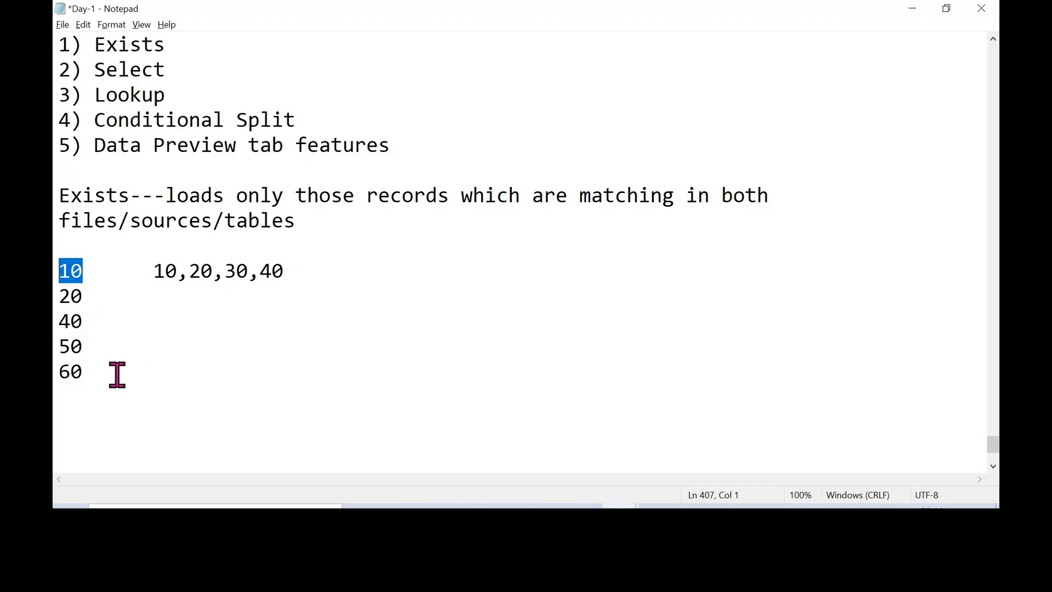
{"action": "left_click_drag", "start_coordinate": [112, 372], "coordinate": [57, 344]}
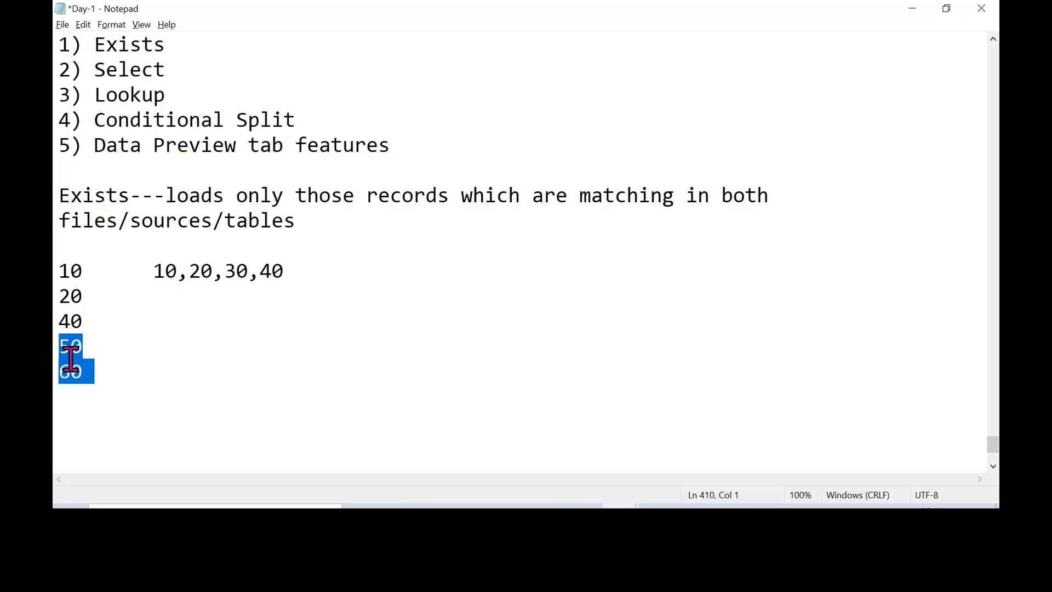
{"action": "left_click_drag", "start_coordinate": [89, 314], "coordinate": [58, 266]}
Return to Azure Data Factory and examine the emp_dept_id, dept_name and dept_id columns in the Exists1 preview
{"action": "left_click", "coordinate": [905, 14]}
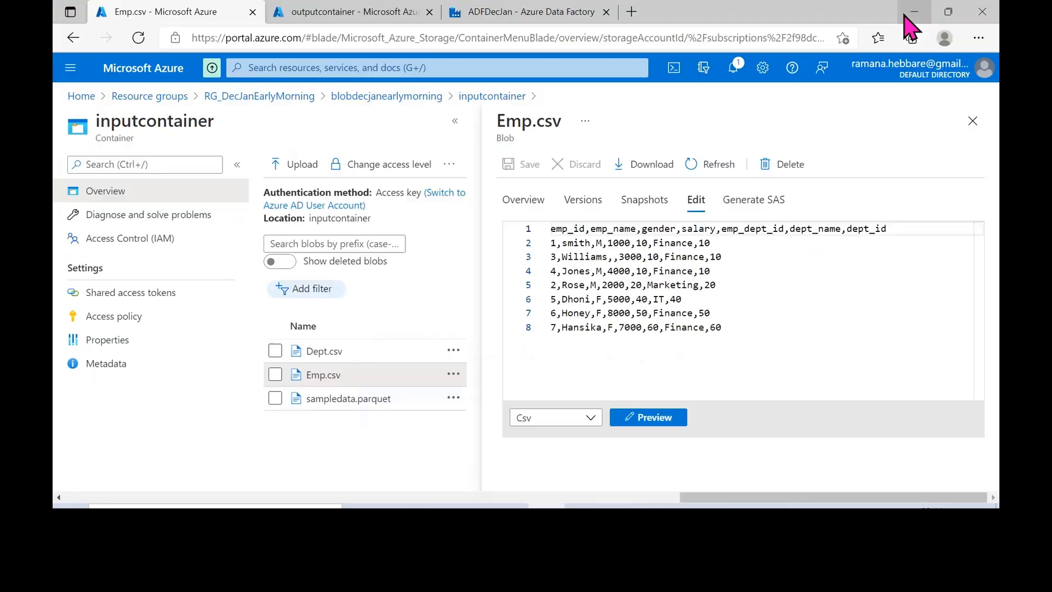
{"action": "left_click", "coordinate": [526, 11]}
{"action": "left_click_drag", "start_coordinate": [697, 443], "coordinate": [974, 439]}
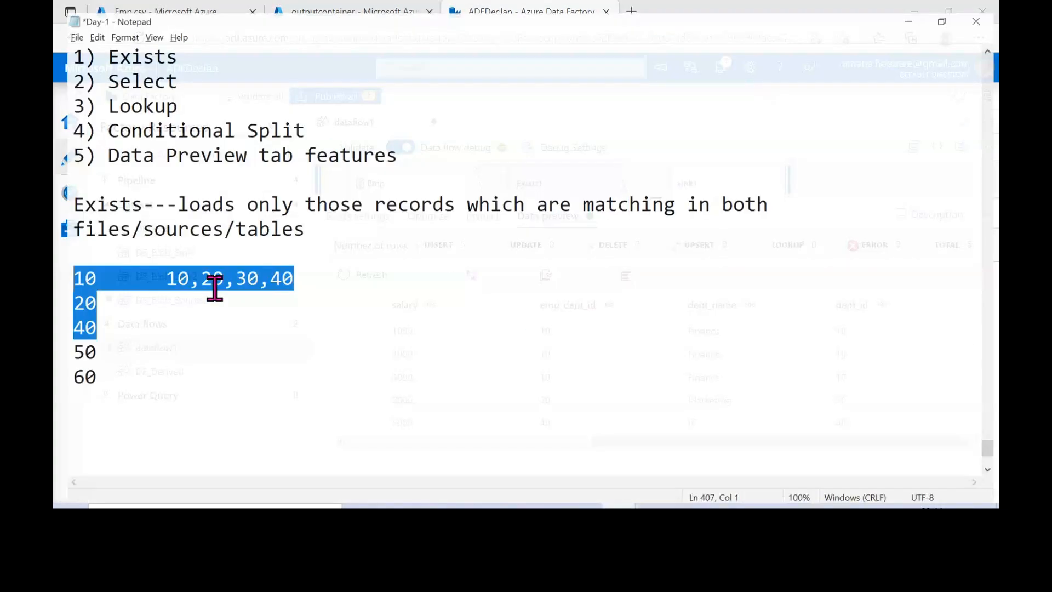
Switch to Notepad and recheck the values 10 and 40 against the list 10,20,30,40
{"action": "left_click", "coordinate": [101, 277]}
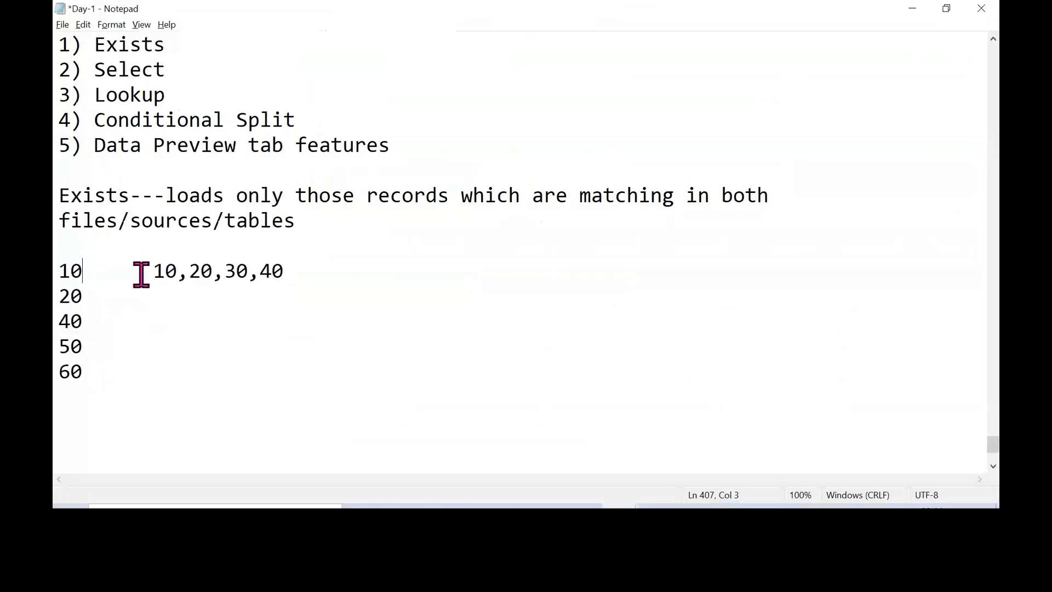
{"action": "left_click_drag", "start_coordinate": [93, 322], "coordinate": [59, 322]}
{"action": "left_click", "coordinate": [106, 321]}
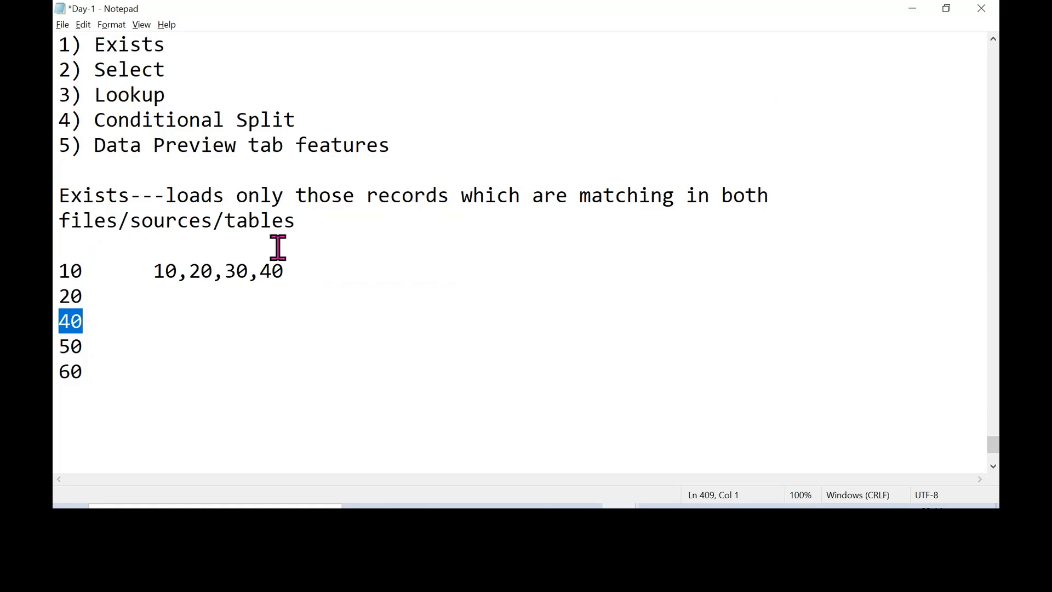
Return to Azure Data Factory and review the employee columns in the Exists1 preview
{"action": "key", "text": "alt+Tab"}
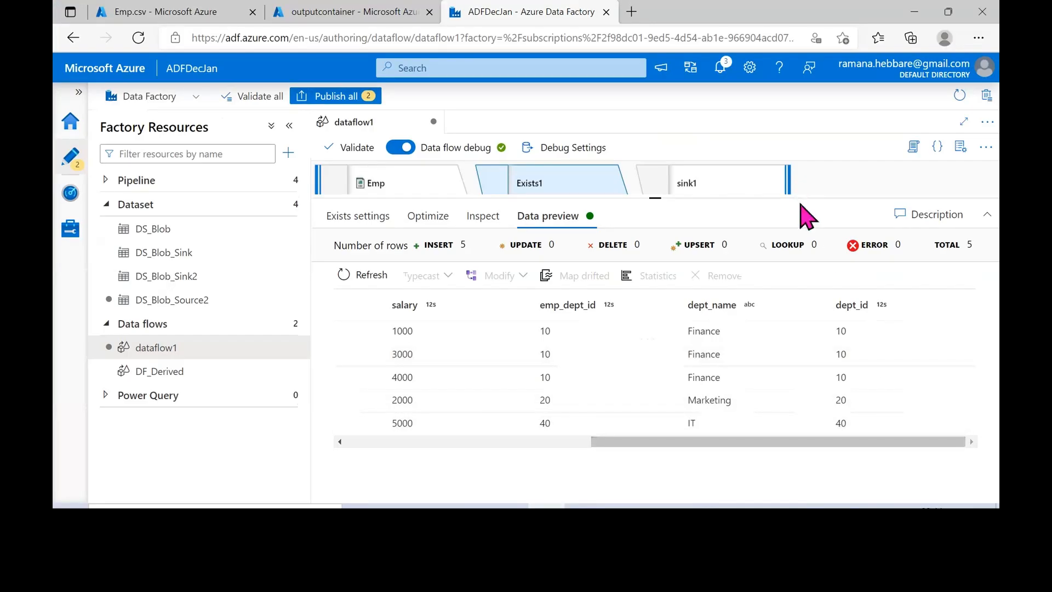
{"action": "left_click_drag", "start_coordinate": [800, 200], "coordinate": [739, 195]}
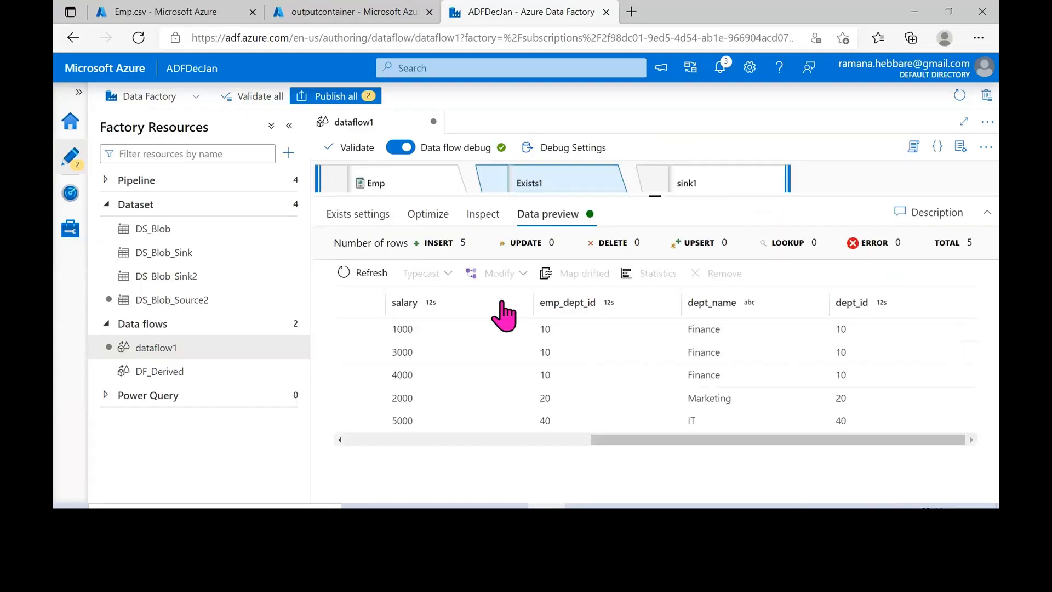
{"action": "left_click_drag", "start_coordinate": [658, 440], "coordinate": [484, 439]}
{"action": "left_click", "coordinate": [485, 439]}
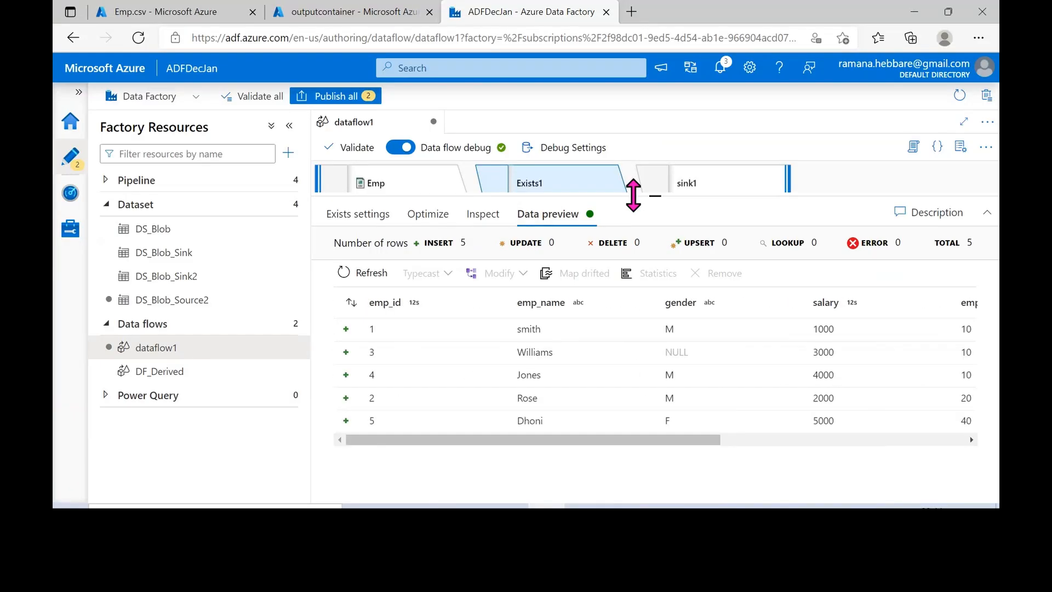
Open the Exists settings of the Exists1 transformation and enlarge their view
{"action": "left_click_drag", "start_coordinate": [629, 193], "coordinate": [629, 324]}
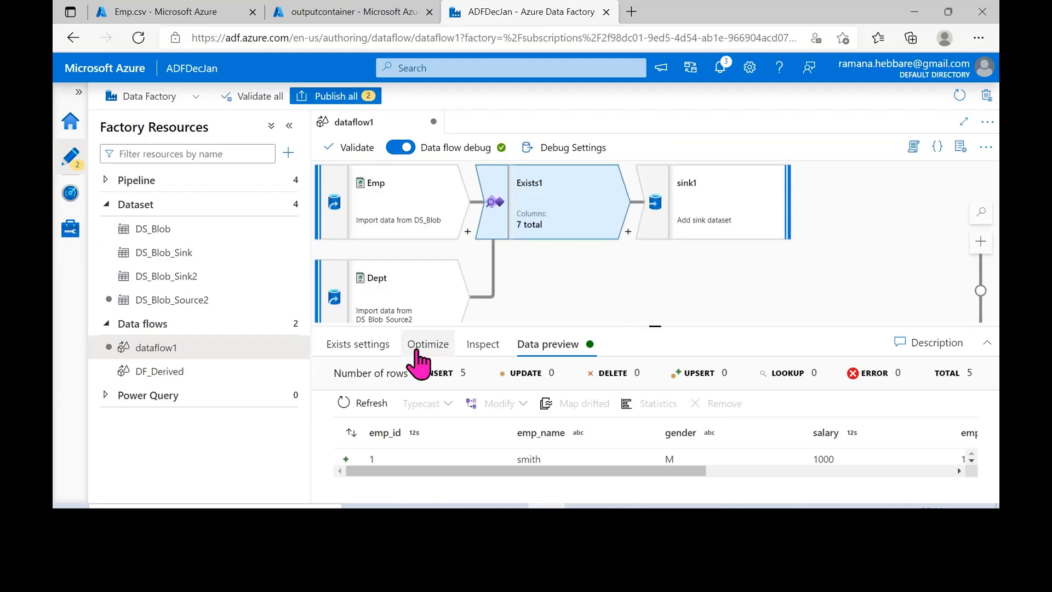
{"action": "left_click", "coordinate": [359, 344]}
{"action": "left_click_drag", "start_coordinate": [709, 324], "coordinate": [709, 195]}
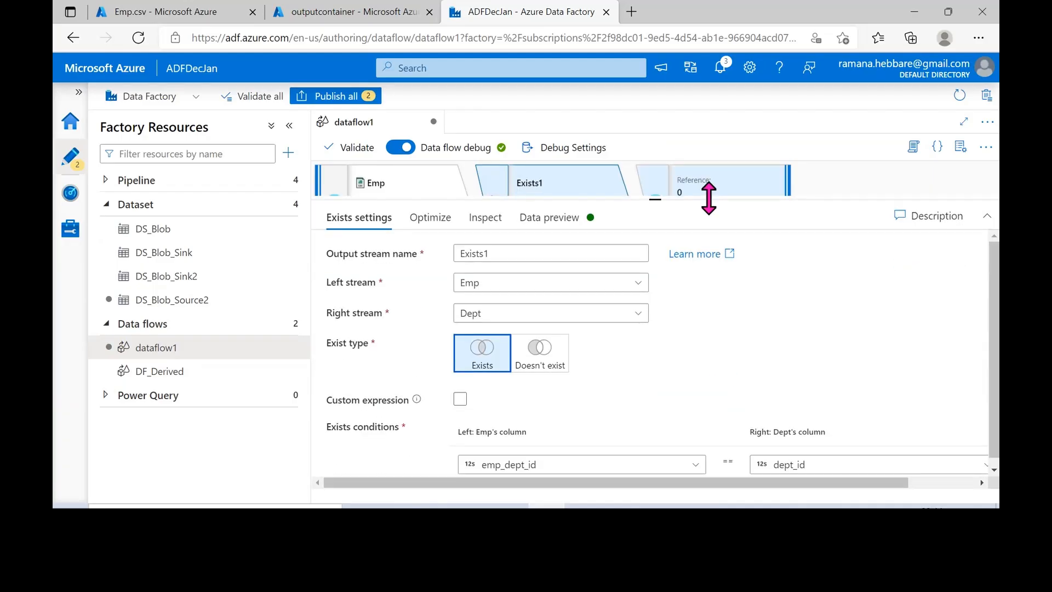
Set the Exist type of Exists1 to Doesn't exist and refresh its data preview
{"action": "left_click", "coordinate": [562, 350]}
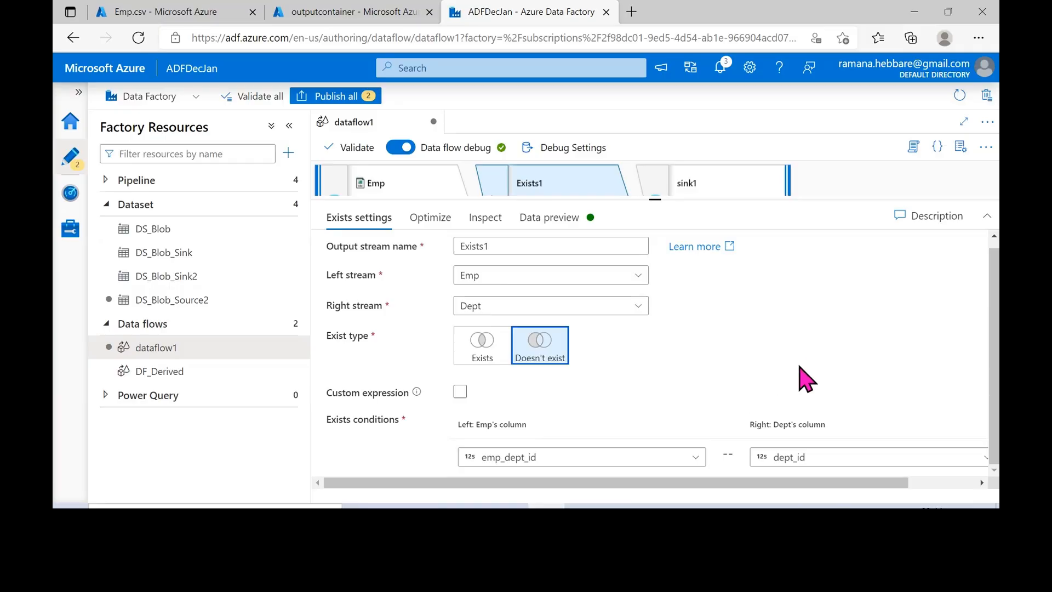
{"action": "left_click", "coordinate": [547, 219]}
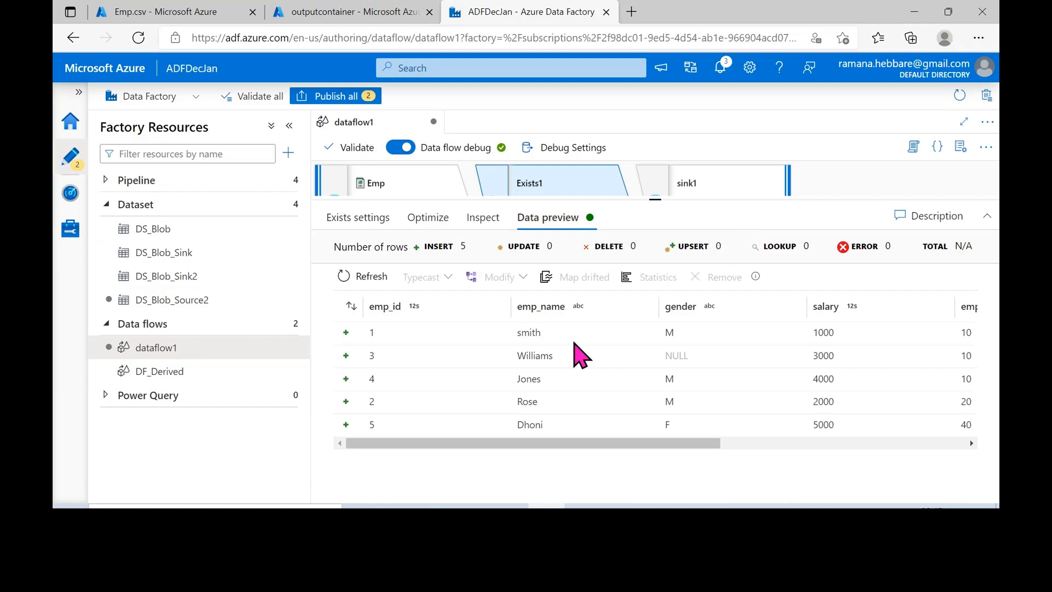
{"action": "left_click", "coordinate": [357, 278]}
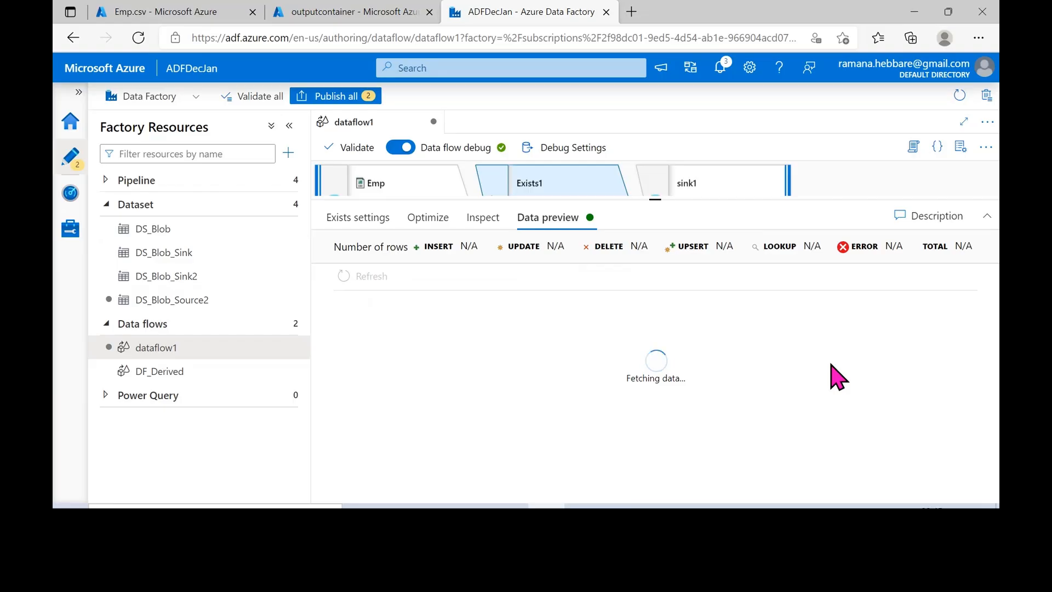
Switch to Notepad and extend the first value, 10, into the list 10,10,10,20,40
{"action": "left_click", "coordinate": [728, 469]}
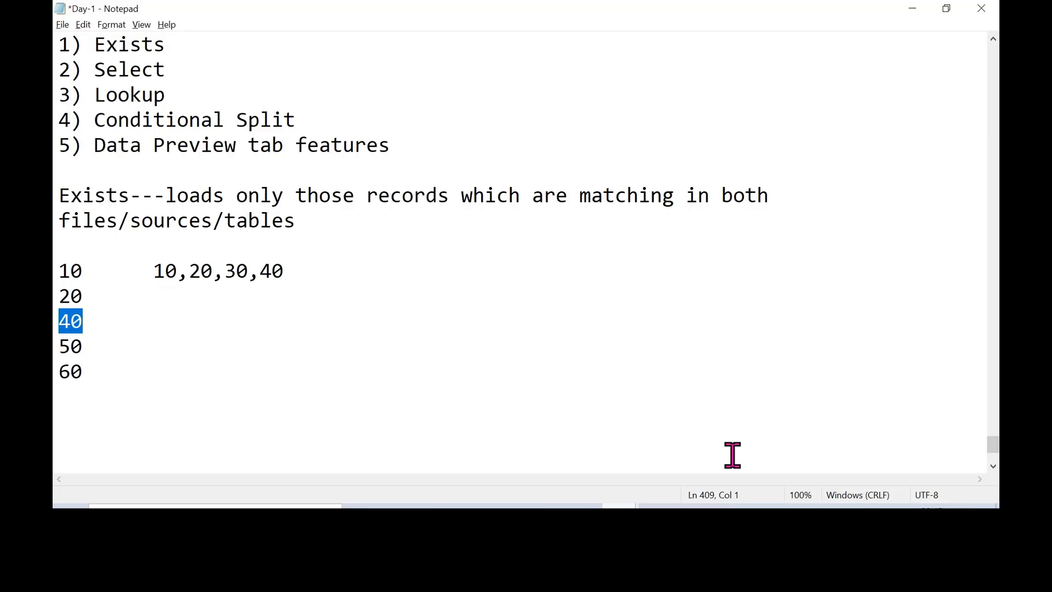
{"action": "left_click", "coordinate": [145, 353]}
{"action": "left_click", "coordinate": [56, 260]}
{"action": "left_click", "coordinate": [84, 273]}
{"action": "type", "text": ",10,"}
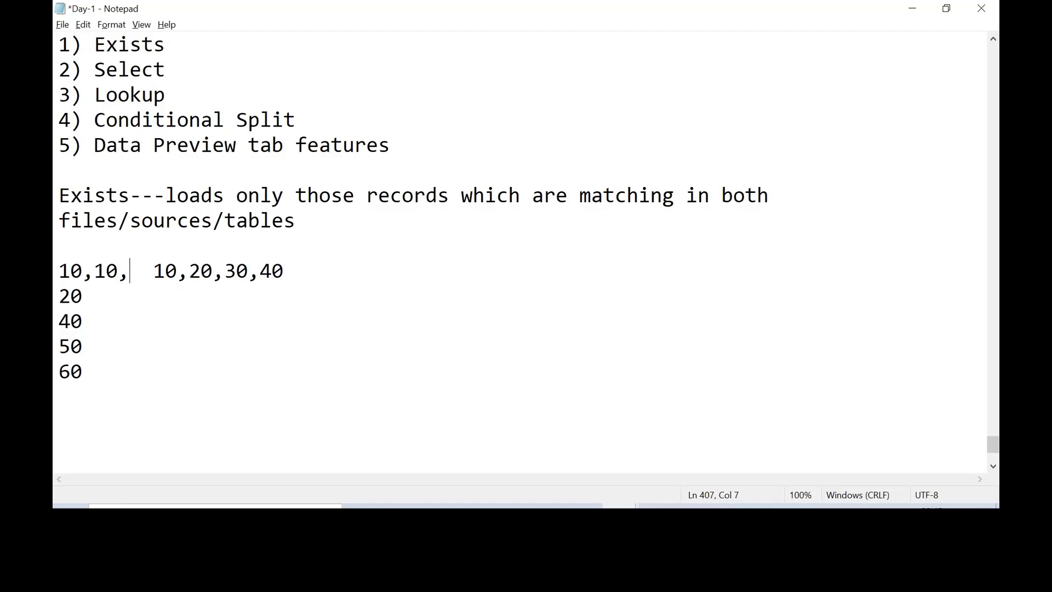
{"action": "type", "text": "10"}
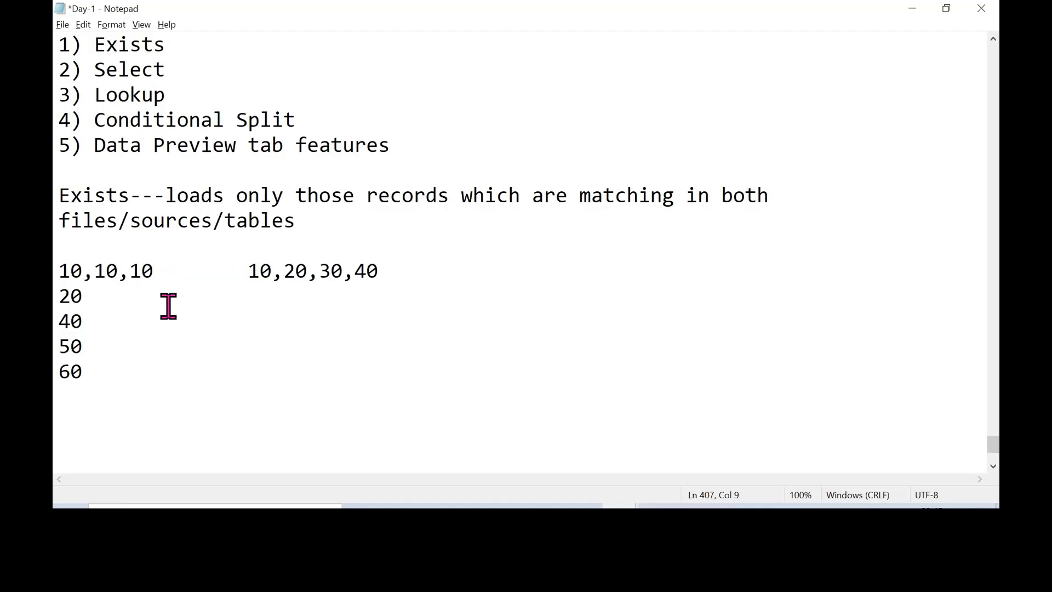
{"action": "type", "text": ",20"}
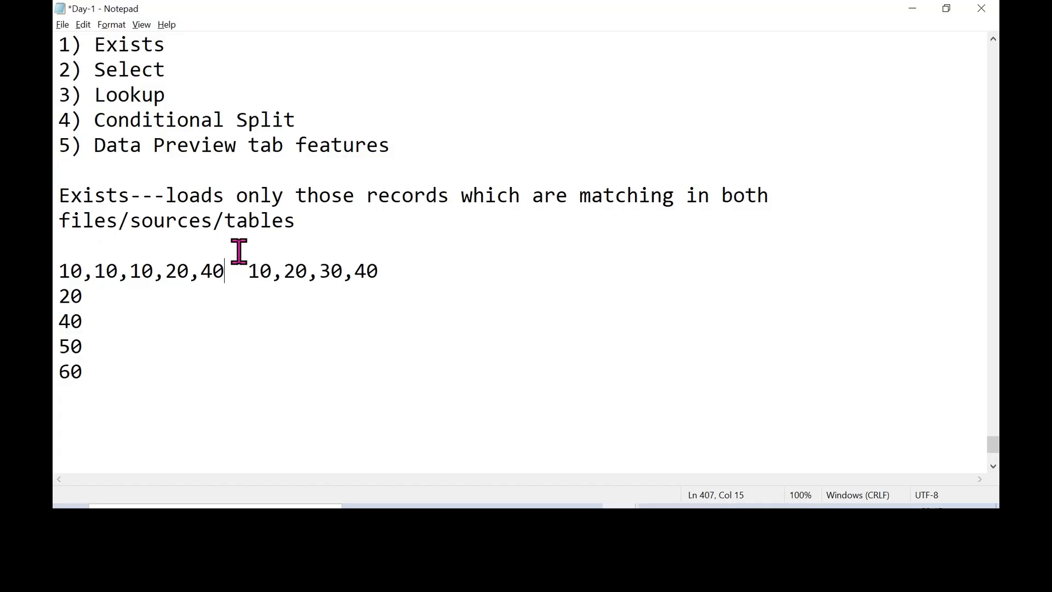
Replace the gap before the list 10,20,30,40 with "----", keeping both lists on one line
{"action": "key", "text": "Return"}
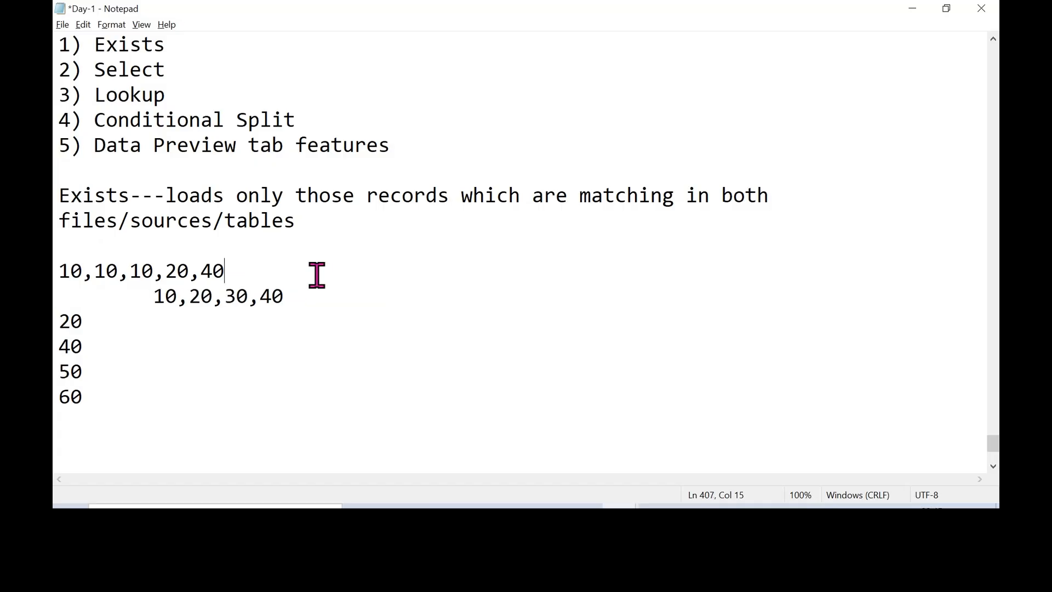
{"action": "key", "text": "Delete"}
{"action": "type", "text": "----10,20,30,40"}
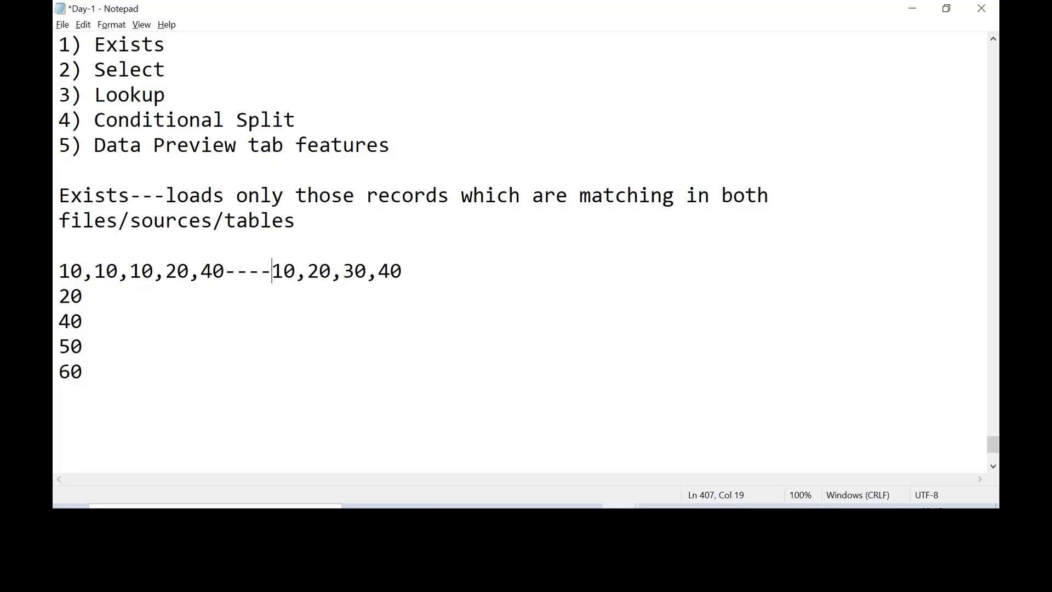
{"action": "left_click", "coordinate": [438, 272]}
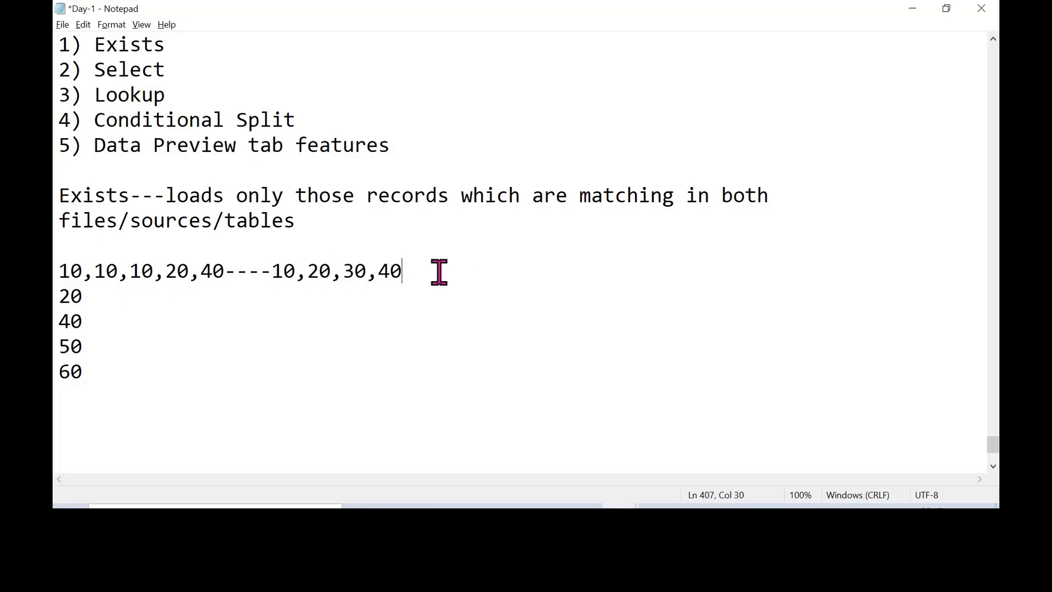
Add 50 and 60 to the end of the first list, before the dashes
{"action": "left_click", "coordinate": [173, 291]}
{"action": "left_click", "coordinate": [224, 268]}
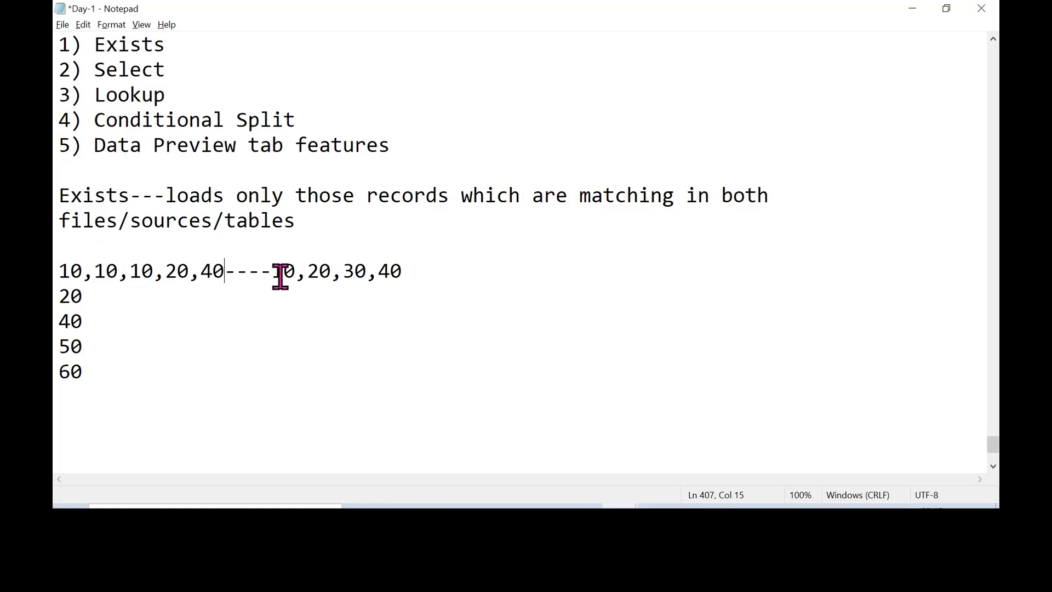
{"action": "type", "text": ",50"}
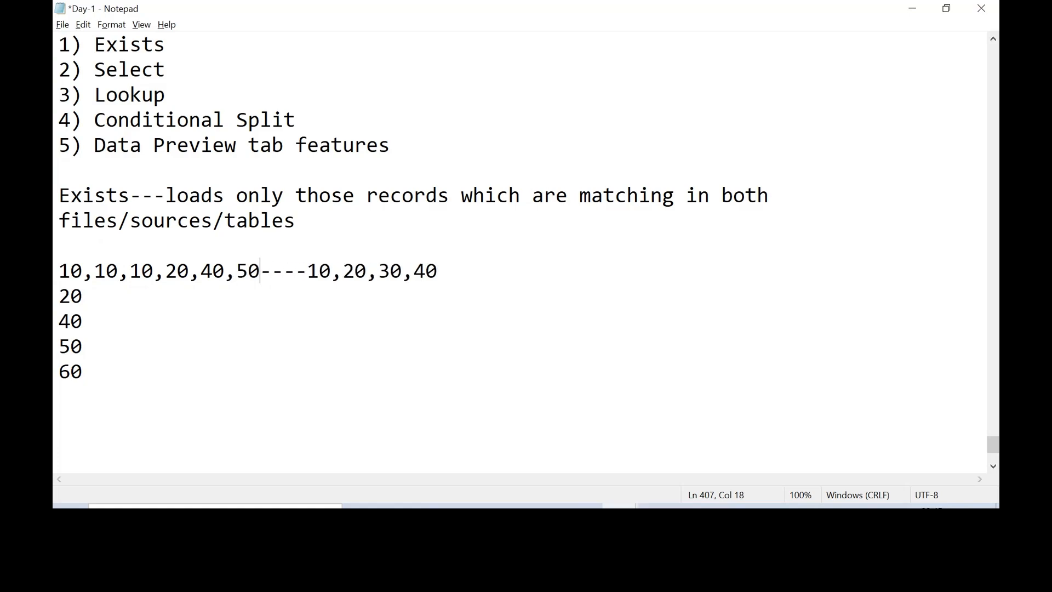
{"action": "type", "text": ",60"}
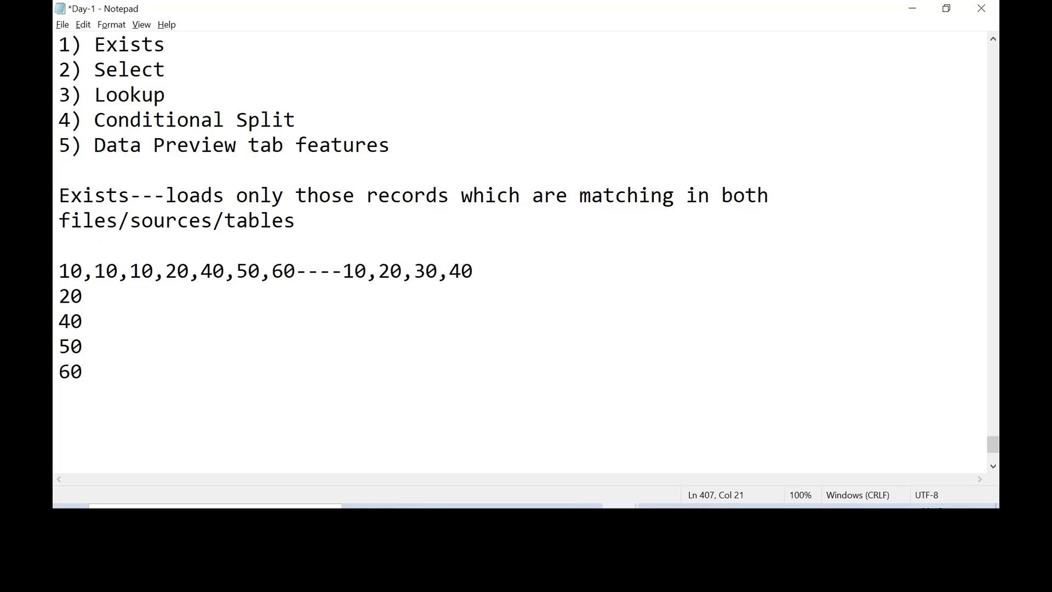
Append "------>Exists---->10,10,10,20,40" after the list 10,20,30,40
{"action": "left_click_drag", "start_coordinate": [156, 263], "coordinate": [164, 265]}
{"action": "left_click", "coordinate": [460, 269]}
{"action": "type", "text": "-"}
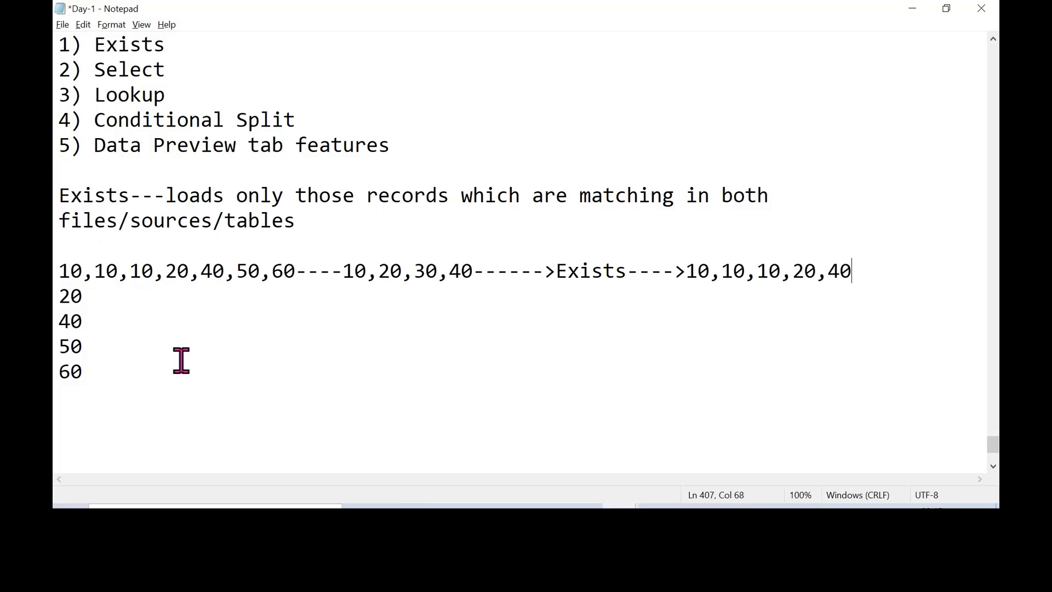
Add the line "doesnt exist-->50,60" below the Exists example, checking the refreshed preview in Azure Data Factory
{"action": "key", "text": "Return"}
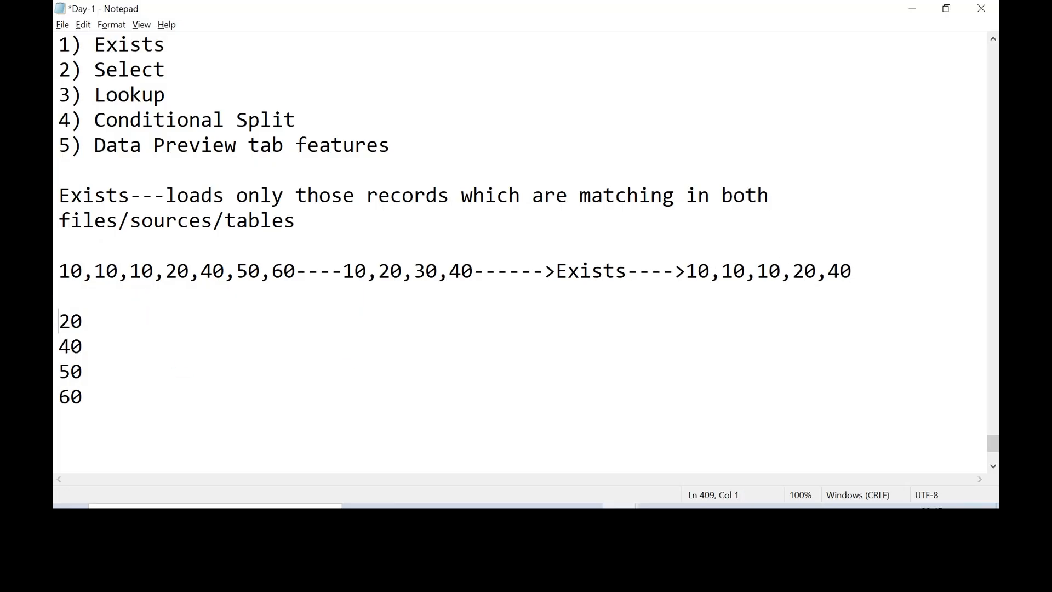
{"action": "left_click", "coordinate": [121, 298]}
{"action": "type", "text": "de"}
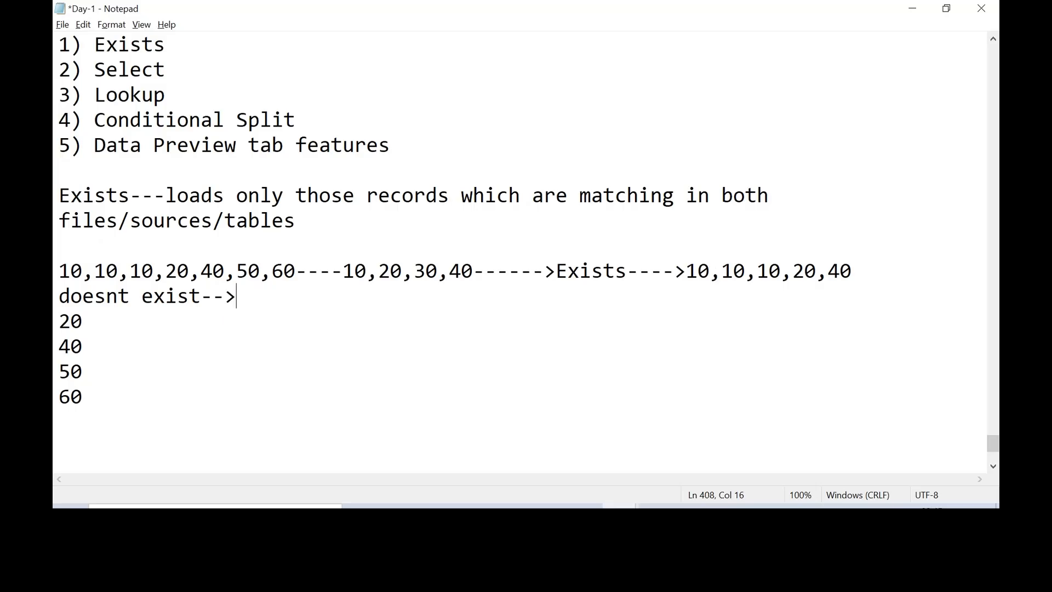
{"action": "key", "text": "alt+Tab"}
{"action": "left_click_drag", "start_coordinate": [685, 383], "coordinate": [485, 376]}
{"action": "key", "text": "alt+Tab"}
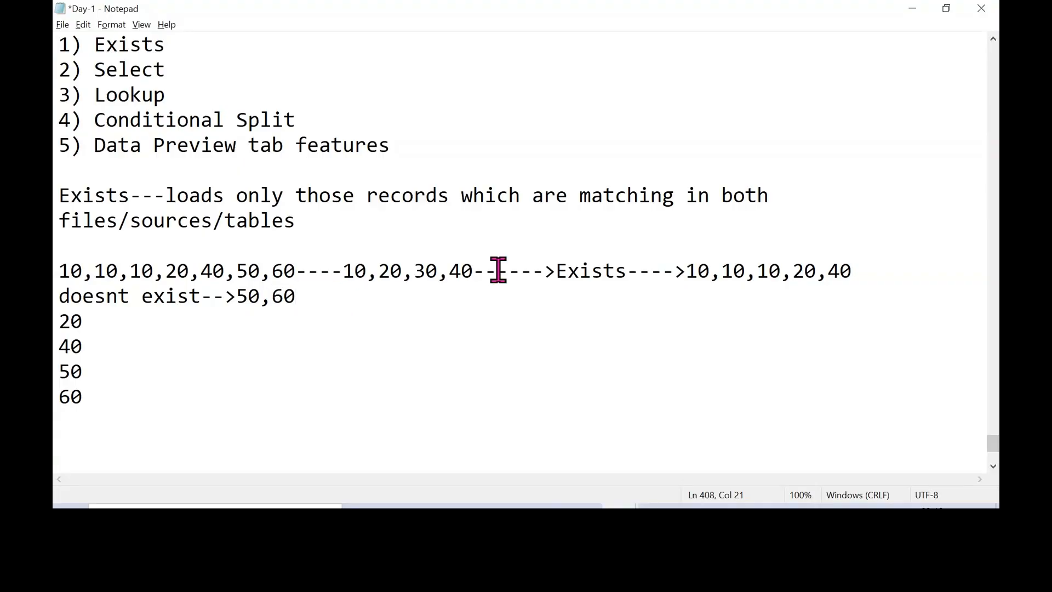
Delete the leftover rows 20, 40, 50 and 60 below the doesnt exist line
{"action": "left_click_drag", "start_coordinate": [567, 270], "coordinate": [650, 270]}
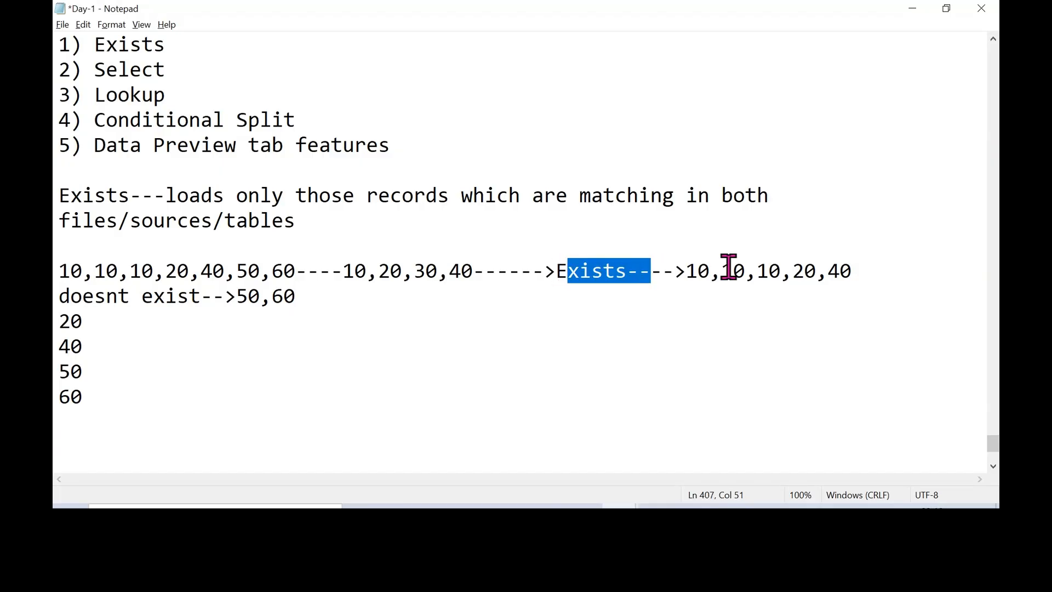
{"action": "left_click", "coordinate": [729, 269]}
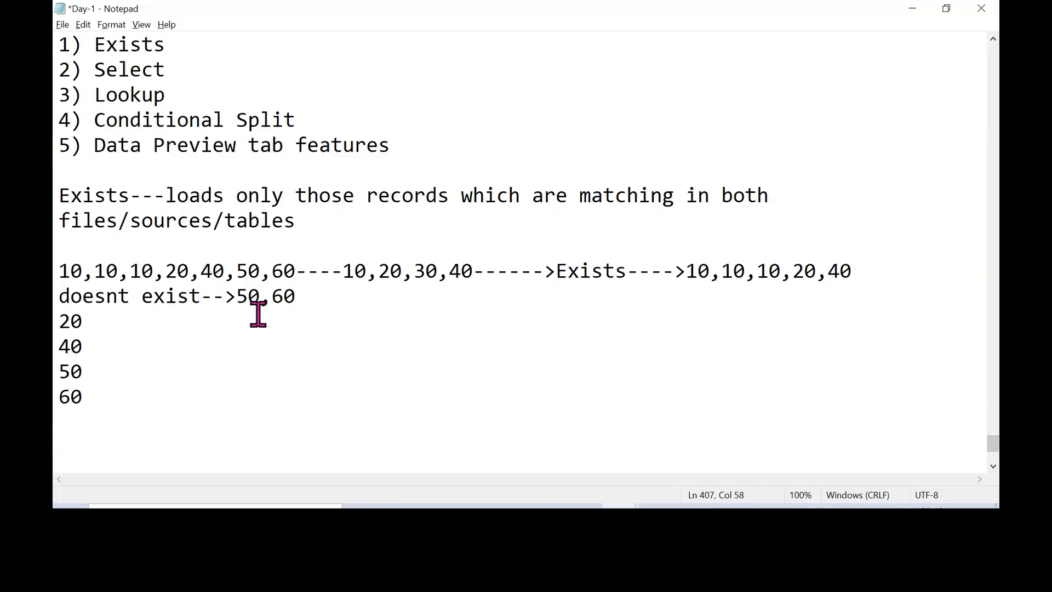
{"action": "left_click_drag", "start_coordinate": [129, 415], "coordinate": [57, 326]}
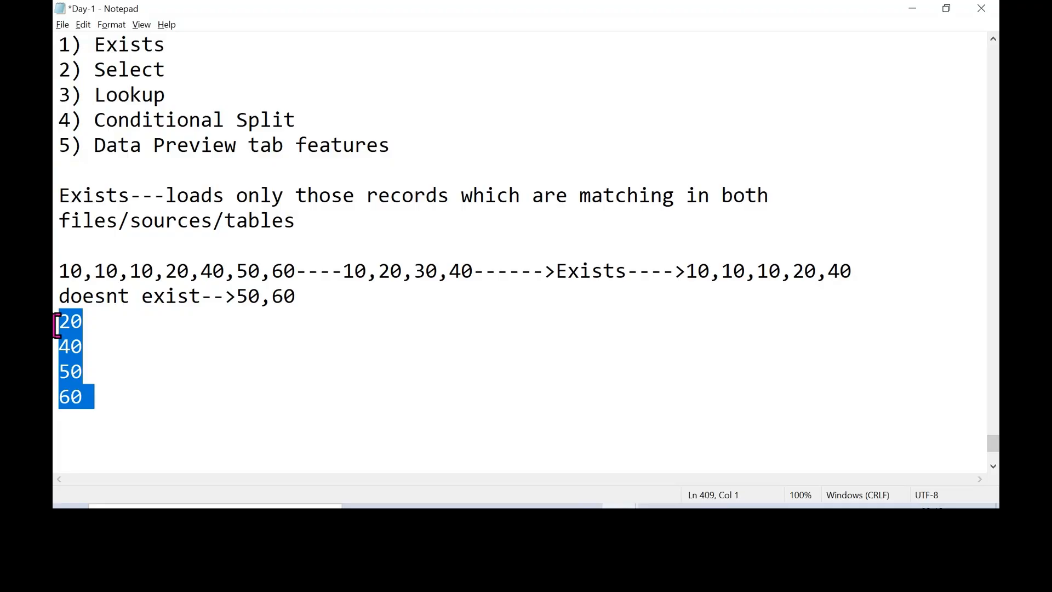
{"action": "key", "text": "Delete"}
{"action": "left_click", "coordinate": [311, 299]}
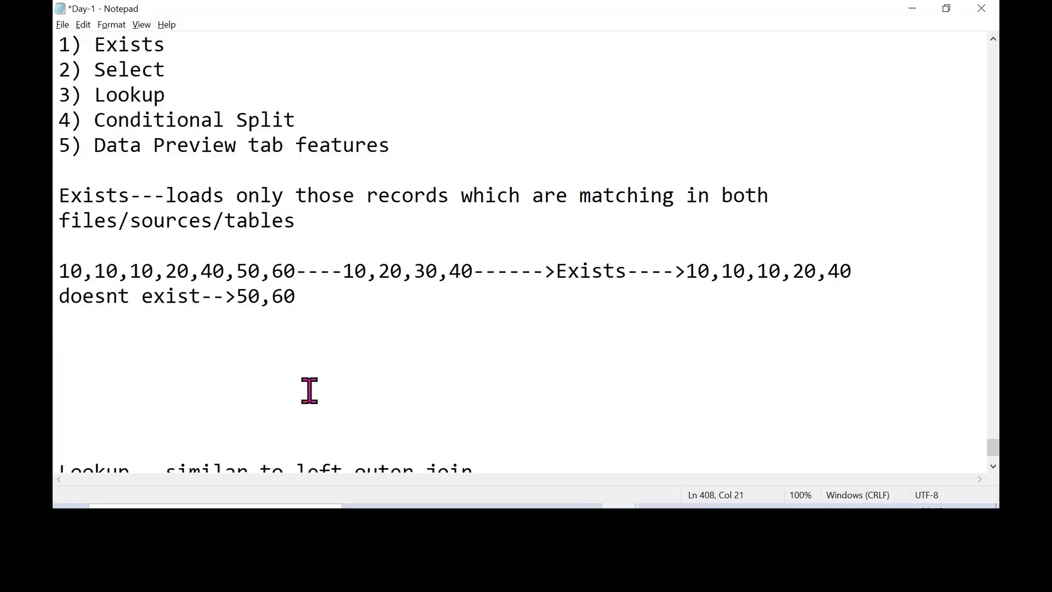
Compare 50,60 on the doesnt exist line with the matching and non-matching values in the first list
{"action": "left_click_drag", "start_coordinate": [307, 271], "coordinate": [58, 271]}
{"action": "left_click", "coordinate": [300, 296]}
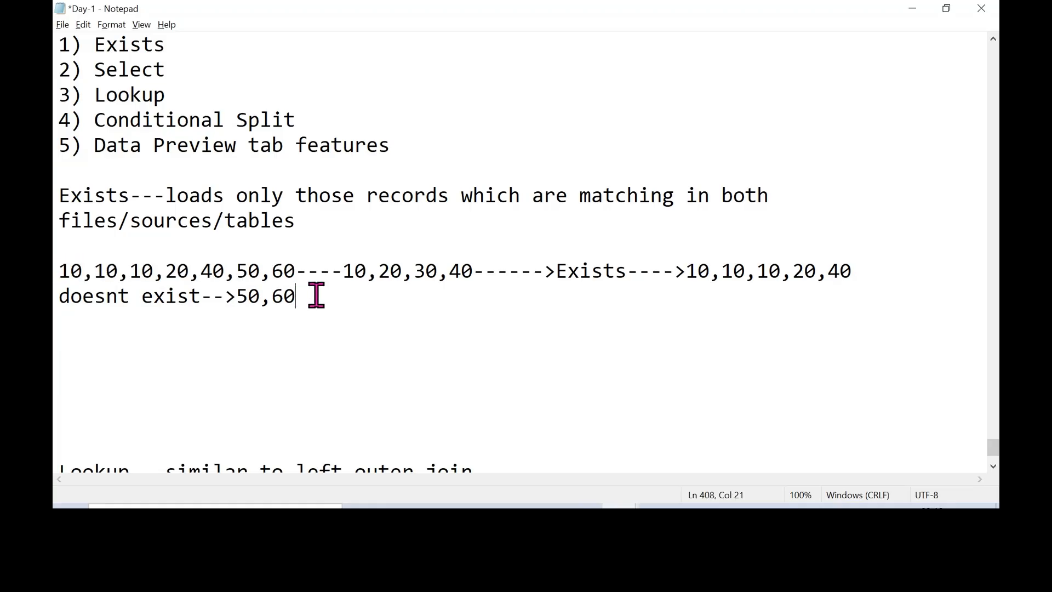
{"action": "left_click_drag", "start_coordinate": [316, 296], "coordinate": [240, 296]}
{"action": "left_click", "coordinate": [301, 296]}
{"action": "left_click_drag", "start_coordinate": [295, 270], "coordinate": [241, 273]}
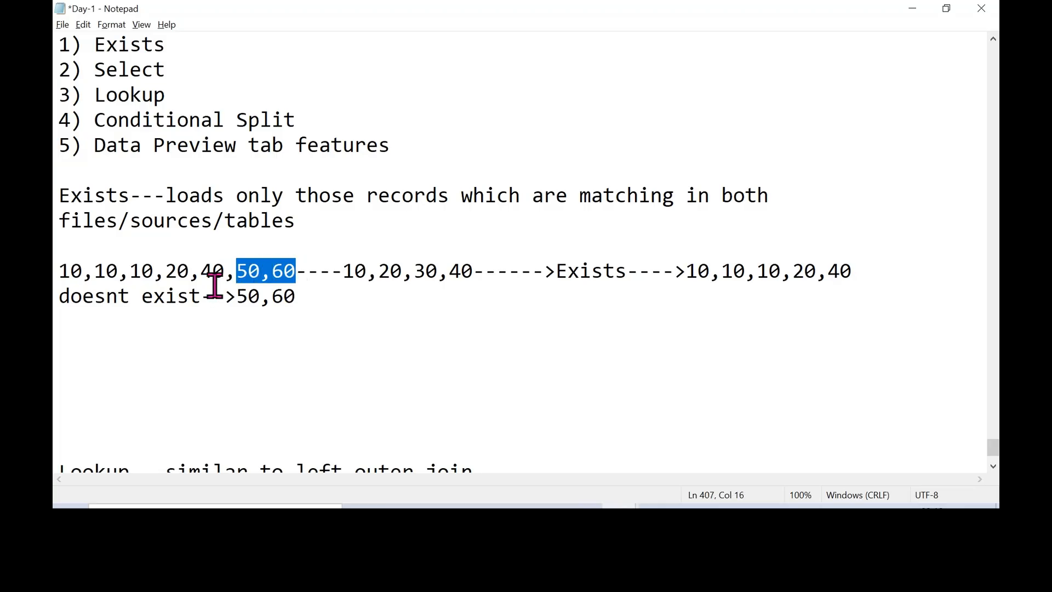
{"action": "left_click_drag", "start_coordinate": [225, 271], "coordinate": [59, 271]}
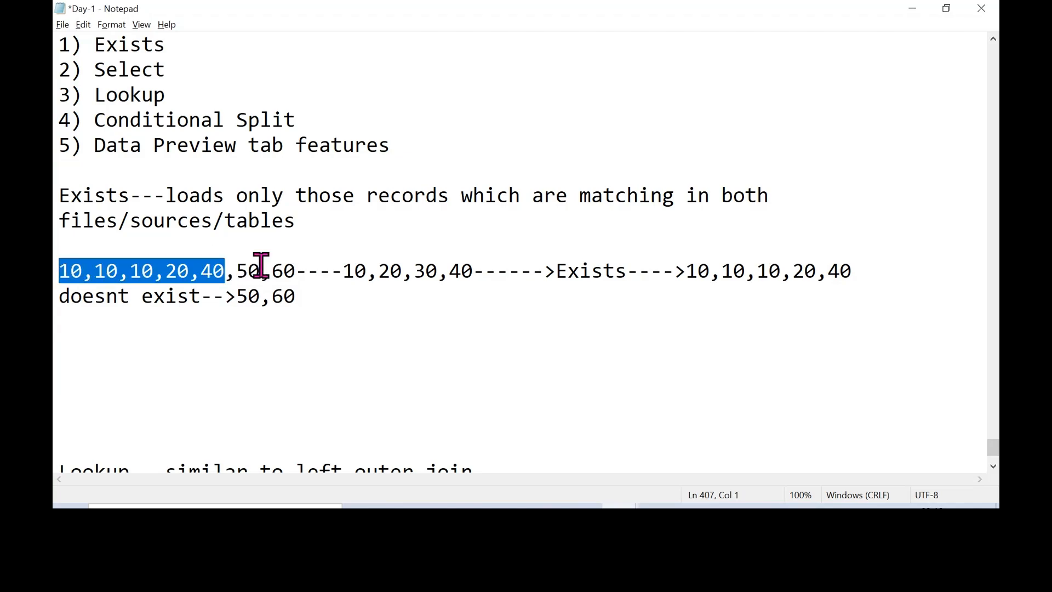
{"action": "left_click", "coordinate": [242, 268]}
{"action": "left_click_drag", "start_coordinate": [241, 269], "coordinate": [294, 270]}
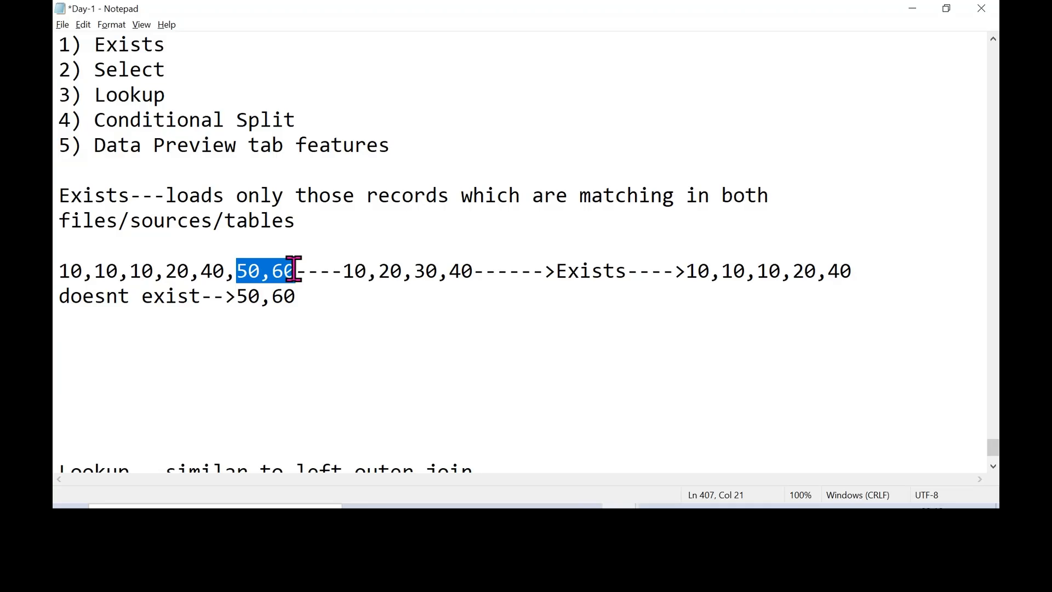
{"action": "left_click", "coordinate": [306, 303]}
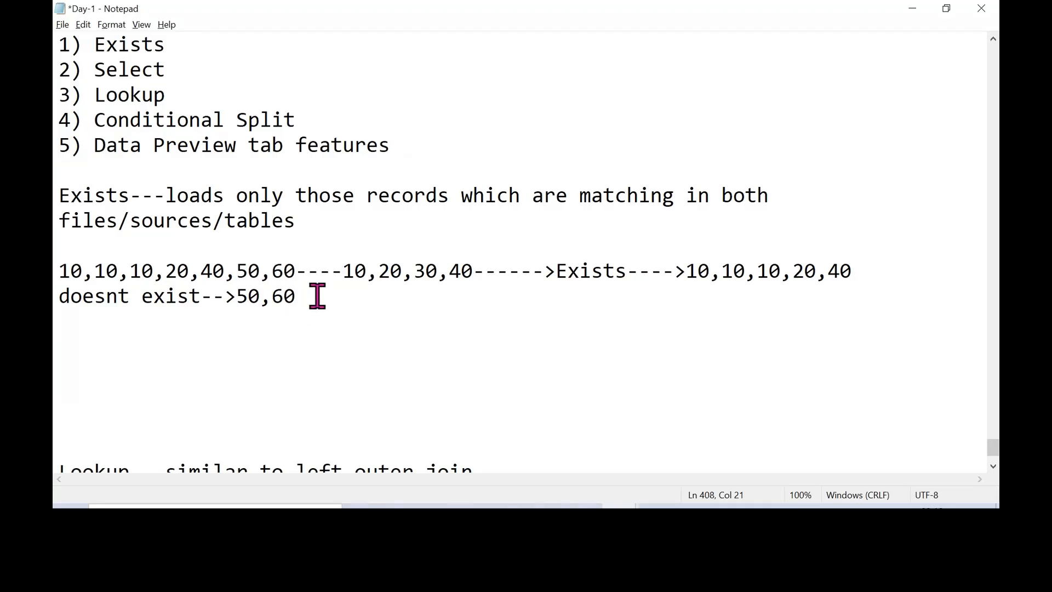
{"action": "left_click_drag", "start_coordinate": [314, 299], "coordinate": [239, 297]}
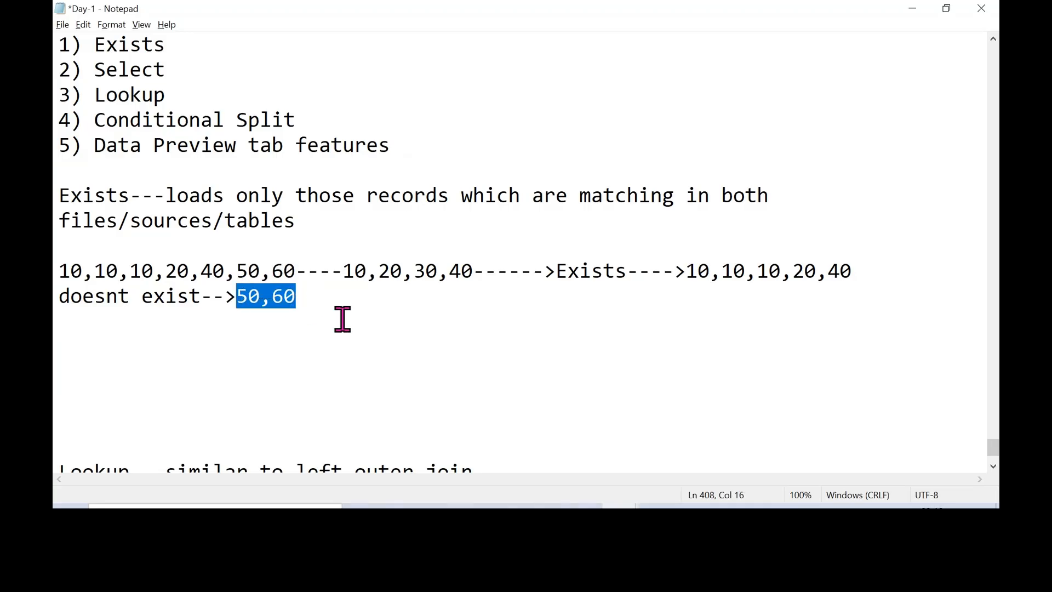
{"action": "left_click", "coordinate": [610, 311]}
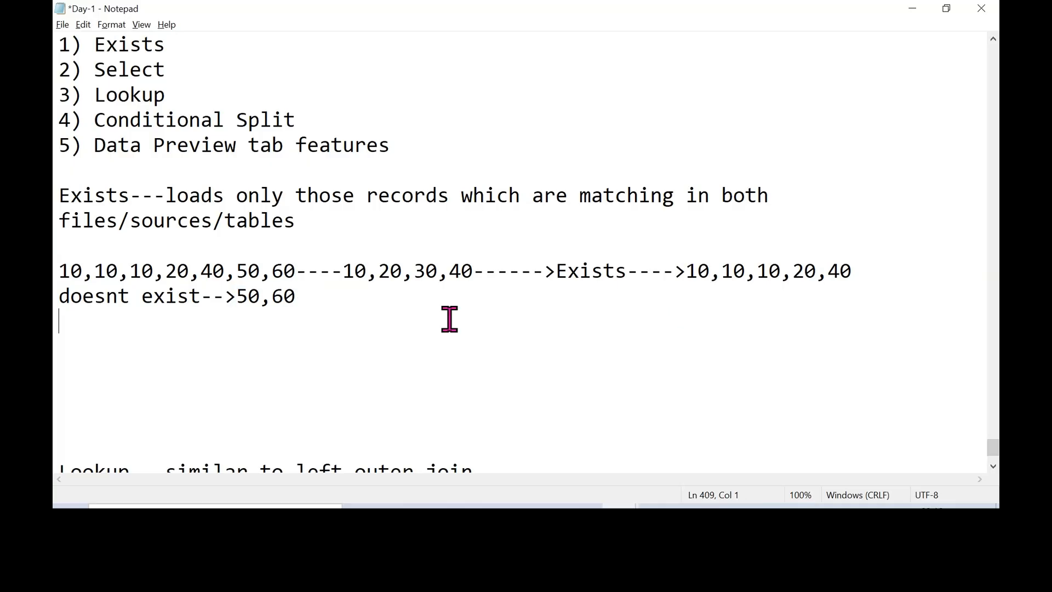
Examine the value 30 in the second list and compare both lists with the doesnt exist line
{"action": "double_click", "coordinate": [415, 272]}
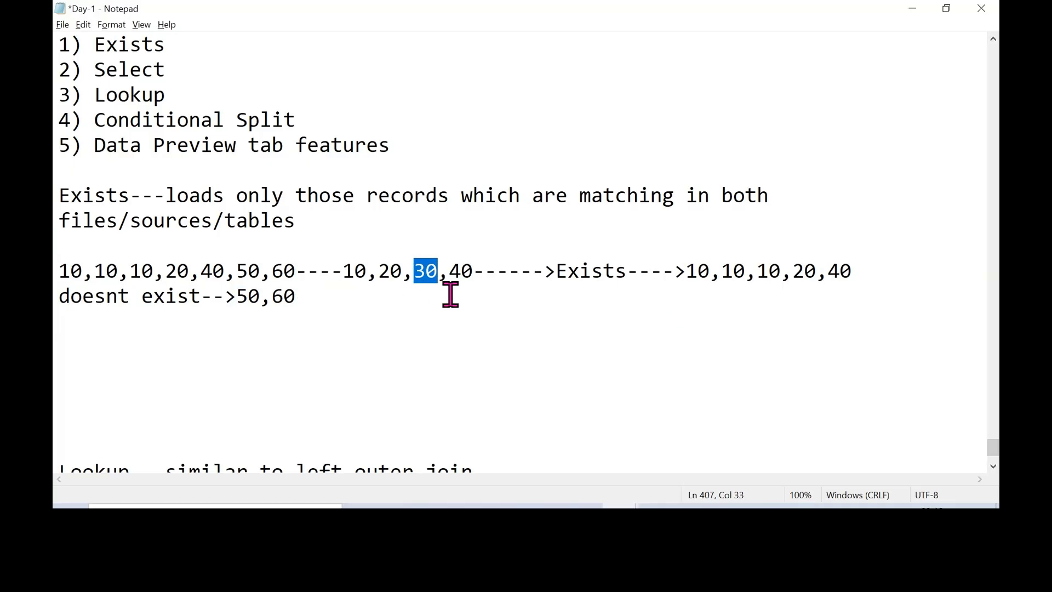
{"action": "left_click_drag", "start_coordinate": [343, 270], "coordinate": [472, 273]}
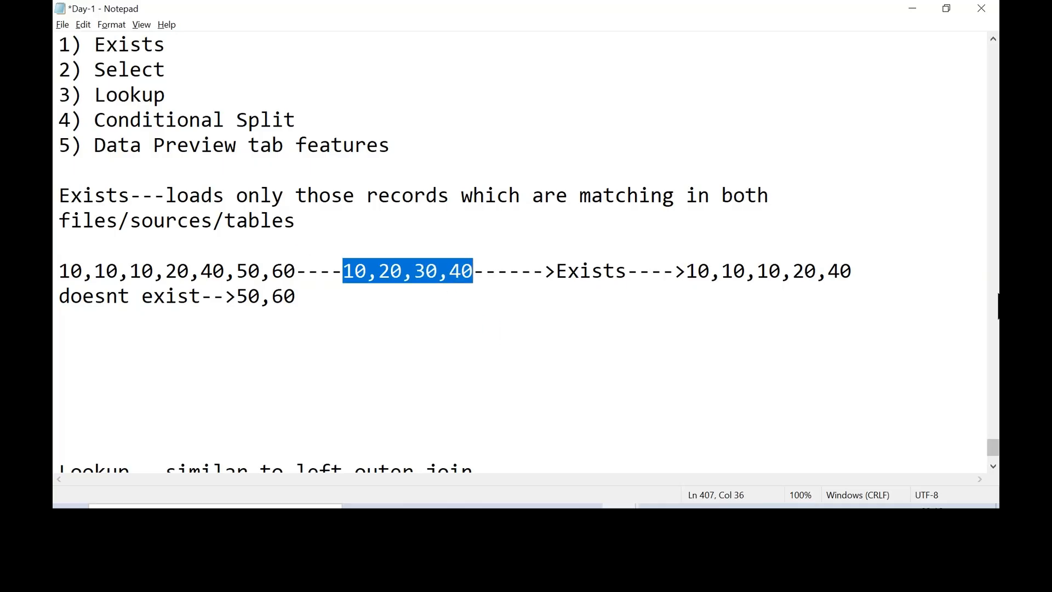
{"action": "left_click", "coordinate": [420, 273]}
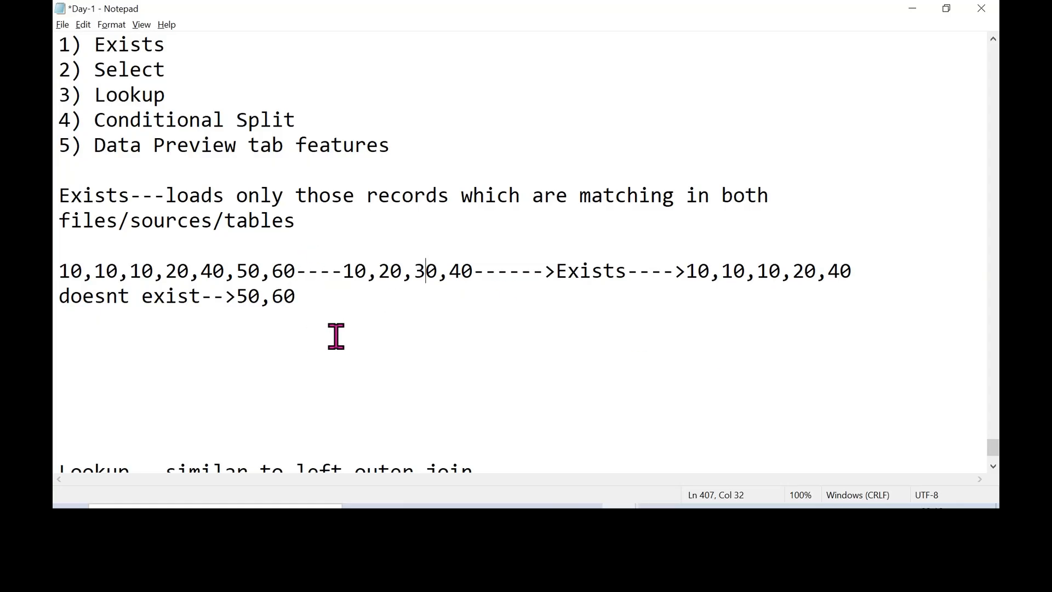
{"action": "left_click_drag", "start_coordinate": [296, 271], "coordinate": [59, 271]}
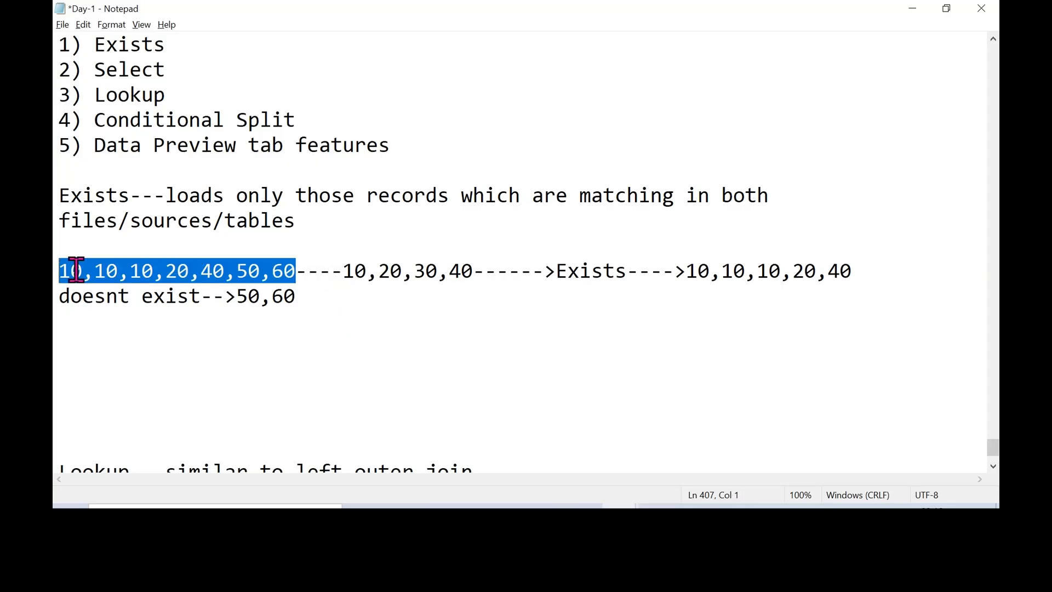
{"action": "left_click", "coordinate": [131, 270]}
{"action": "left_click_drag", "start_coordinate": [307, 270], "coordinate": [59, 270]}
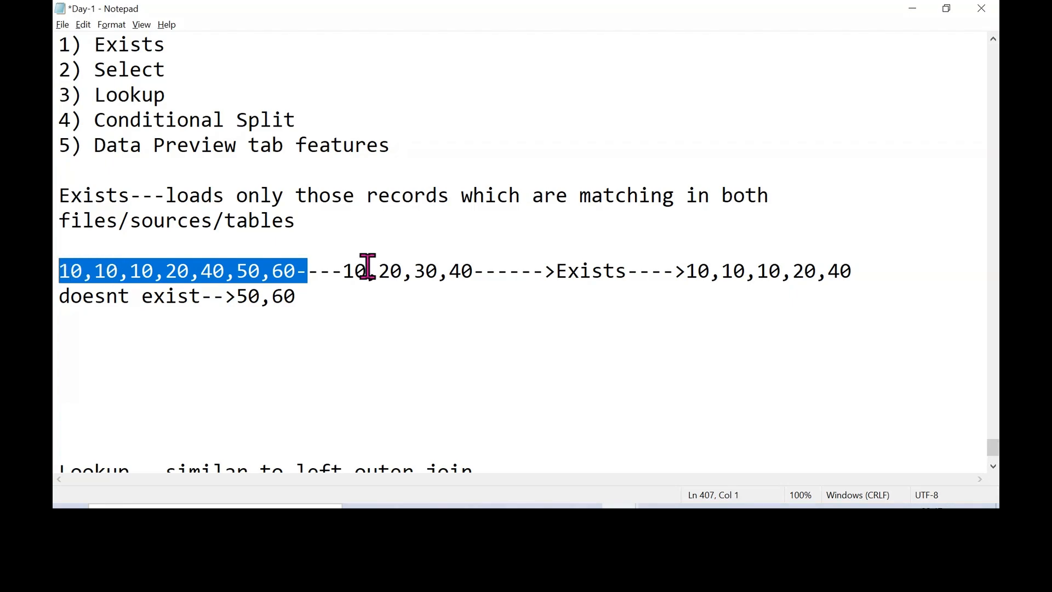
{"action": "left_click_drag", "start_coordinate": [473, 271], "coordinate": [343, 271]}
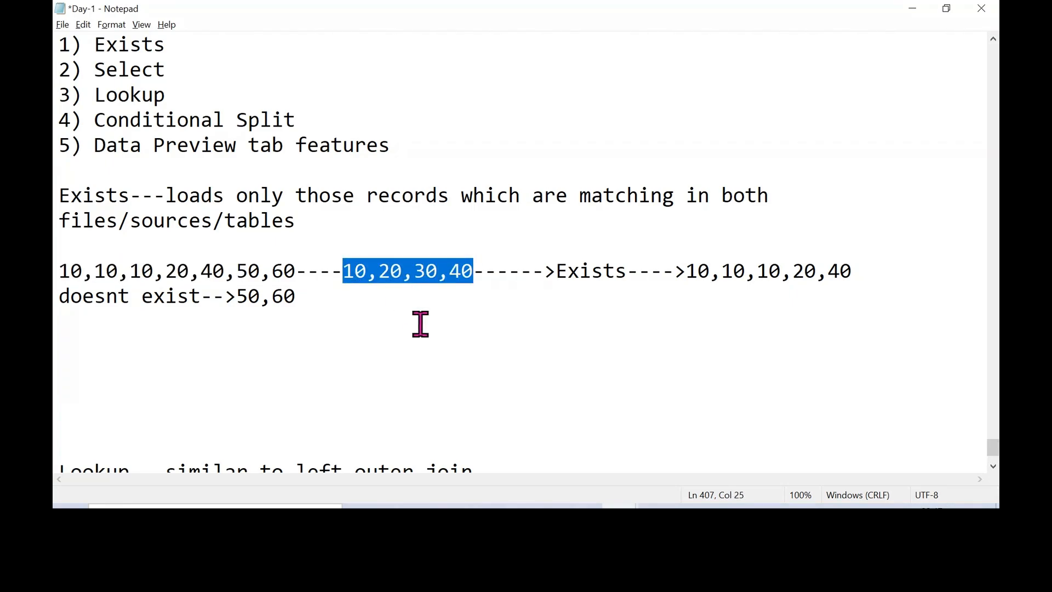
{"action": "left_click_drag", "start_coordinate": [201, 296], "coordinate": [59, 296]}
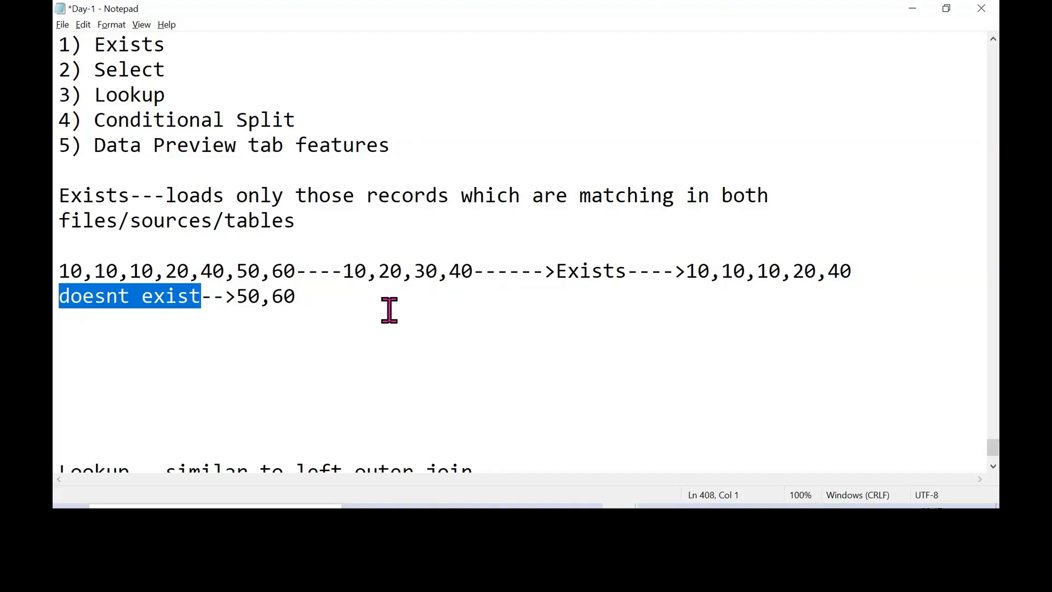
Compare the values 50,60 and the whole first list with the second list in the Exists example
{"action": "left_click", "coordinate": [372, 296]}
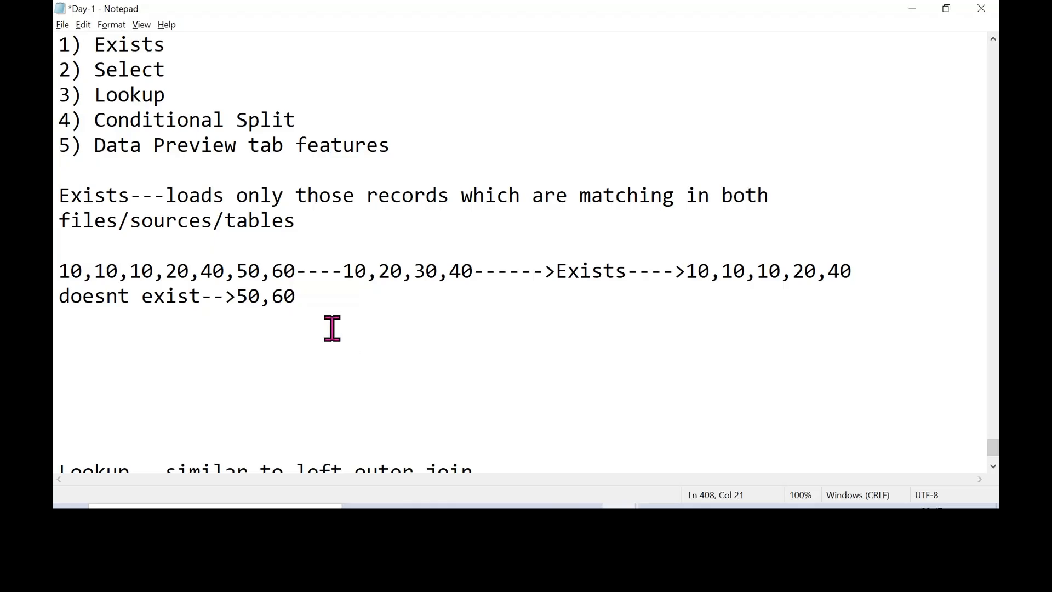
{"action": "left_click_drag", "start_coordinate": [296, 274], "coordinate": [229, 267]}
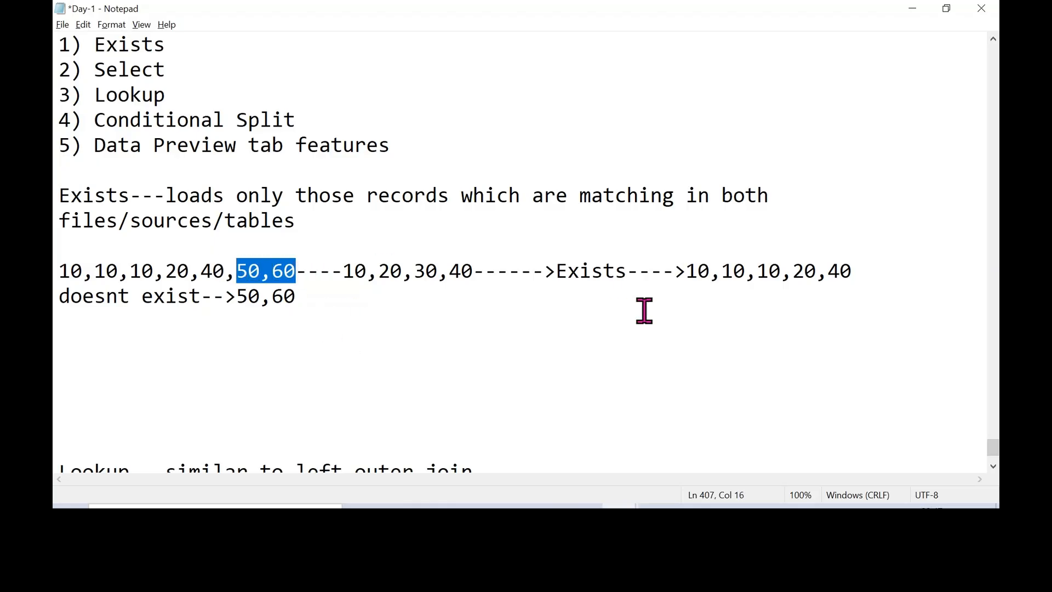
{"action": "left_click_drag", "start_coordinate": [304, 272], "coordinate": [57, 269]}
{"action": "left_click", "coordinate": [341, 272]}
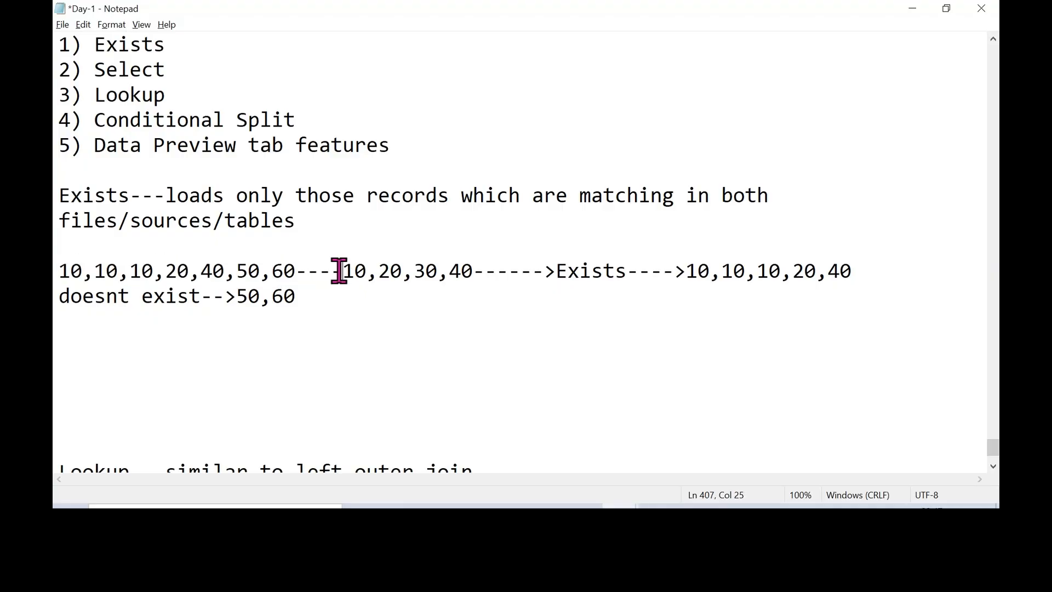
{"action": "left_click_drag", "start_coordinate": [355, 271], "coordinate": [58, 271]}
{"action": "left_click", "coordinate": [418, 270]}
{"action": "left_click", "coordinate": [389, 312]}
{"action": "left_click", "coordinate": [285, 271]}
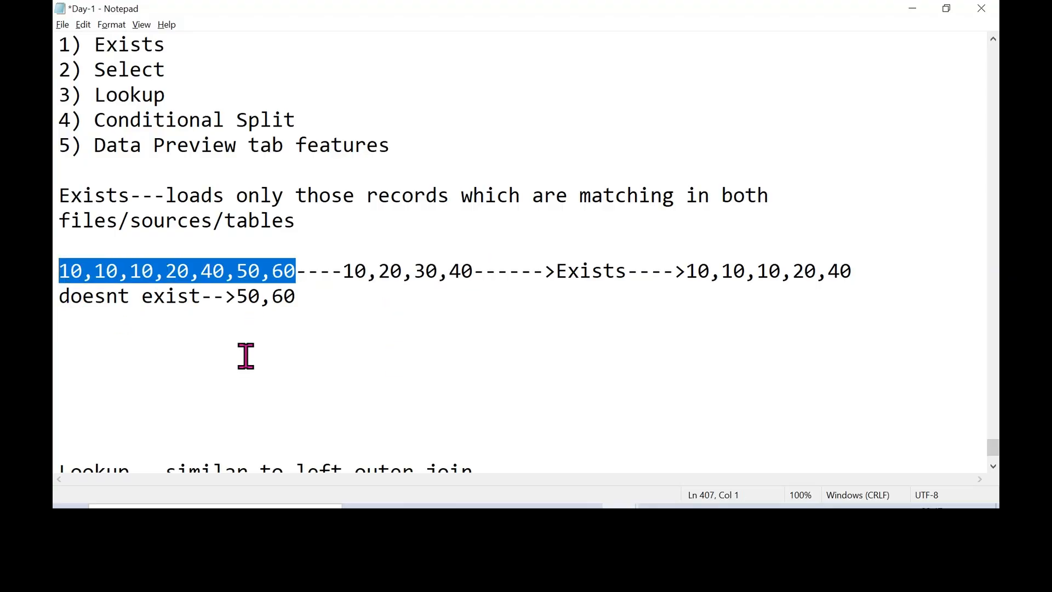
Check 50,60 against the full first list once more and save the notes
{"action": "left_click", "coordinate": [326, 300]}
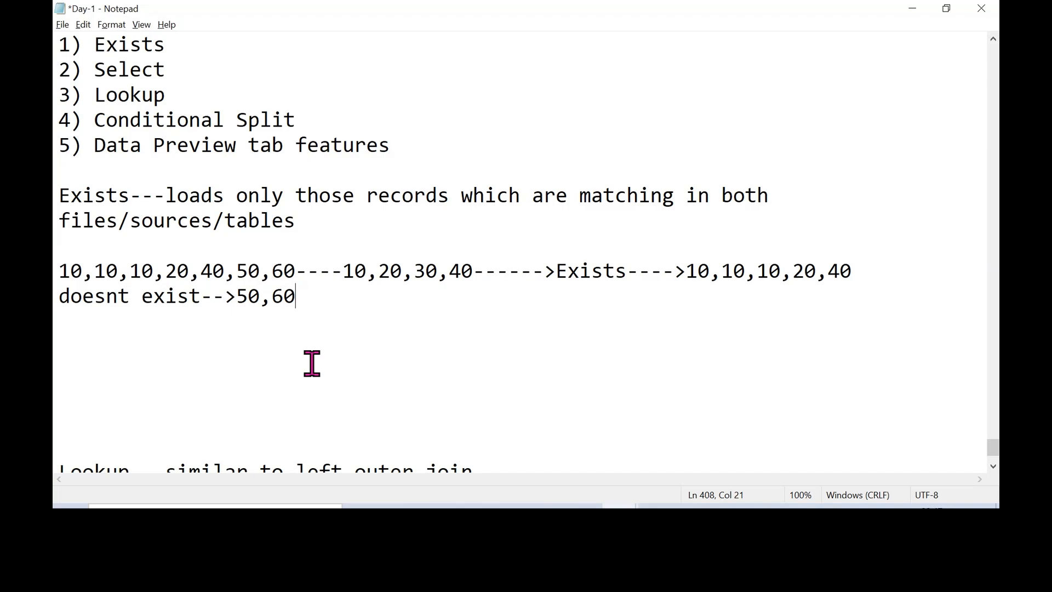
{"action": "left_click_drag", "start_coordinate": [300, 272], "coordinate": [242, 272]}
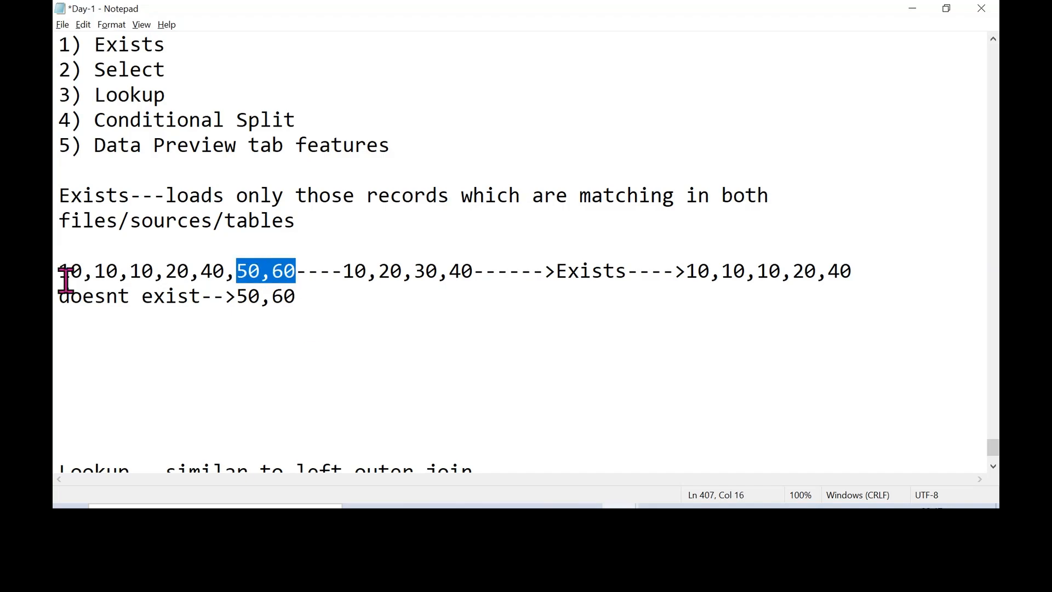
{"action": "left_click_drag", "start_coordinate": [57, 271], "coordinate": [295, 265]}
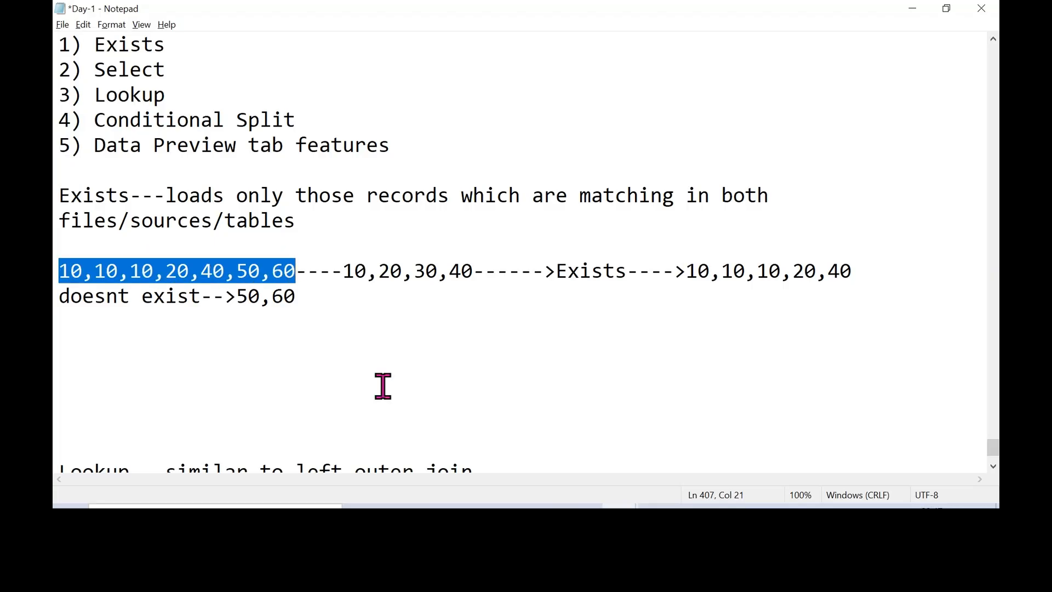
{"action": "left_click", "coordinate": [385, 324]}
{"action": "key", "text": "ctrl+s"}
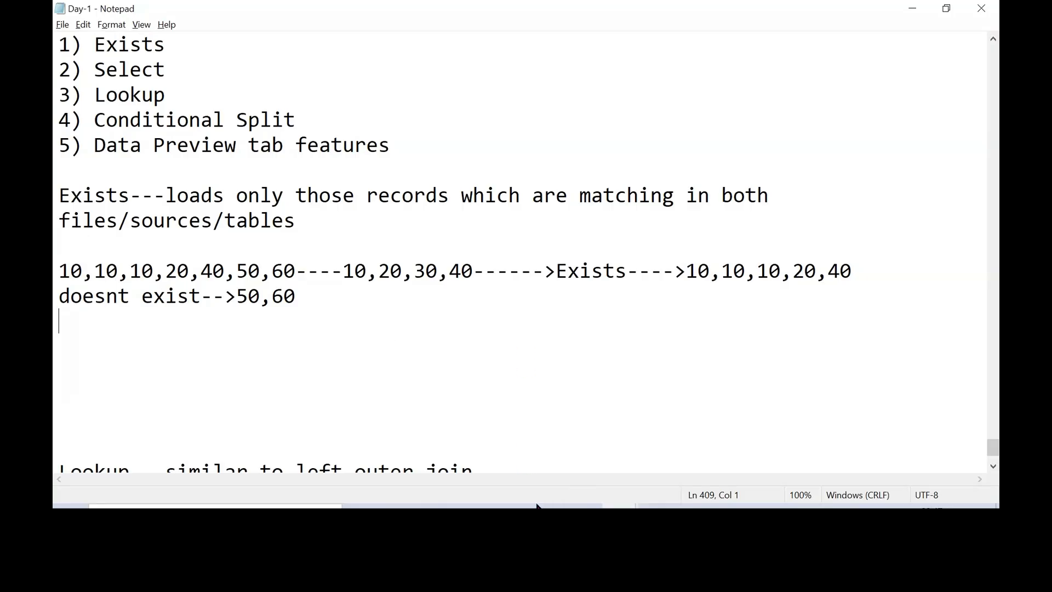
Switch to Azure Data Factory and enlarge the dataflow1 graph area to view the Emp and Dept sources feeding Exists1
{"action": "key", "text": "alt+Tab"}
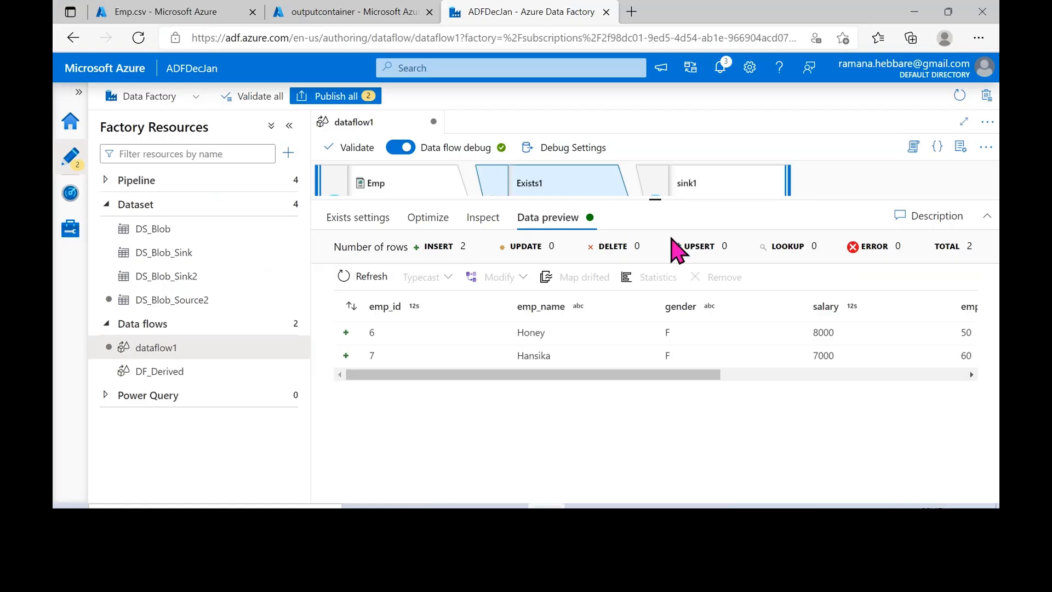
{"action": "left_click_drag", "start_coordinate": [668, 194], "coordinate": [667, 253]}
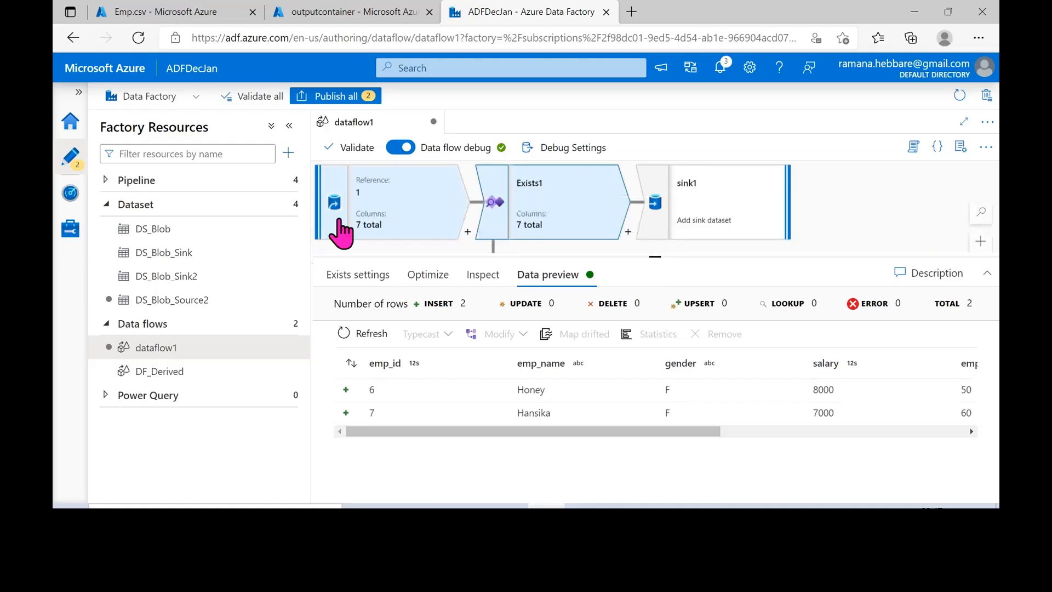
{"action": "left_click_drag", "start_coordinate": [481, 254], "coordinate": [476, 306]}
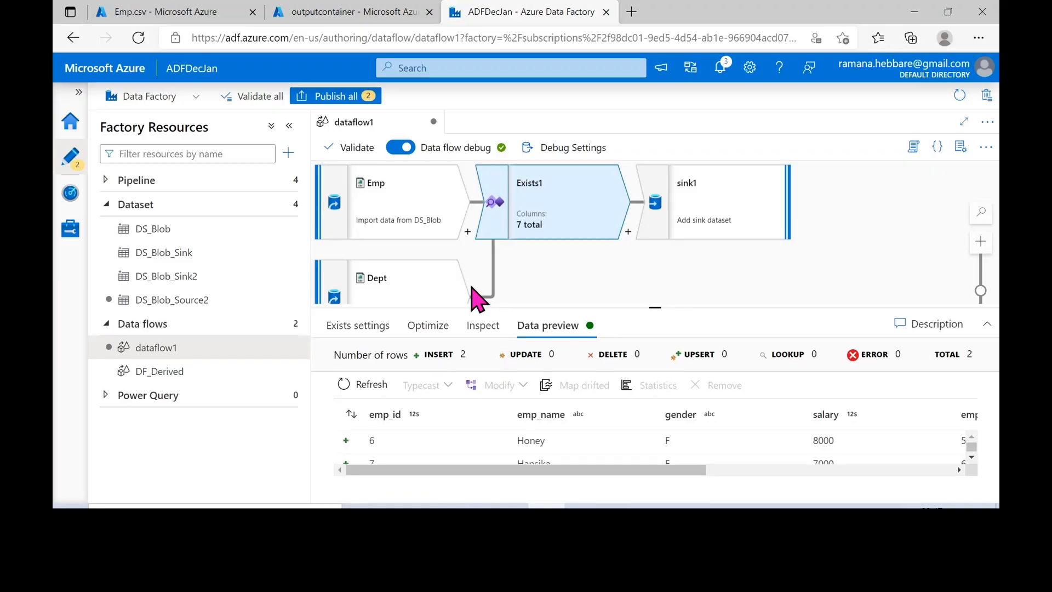
Return to the Notepad notes and relate the first list and its values 50,60 to the doesnt exist line
{"action": "key", "text": "alt+Tab"}
{"action": "left_click", "coordinate": [336, 296]}
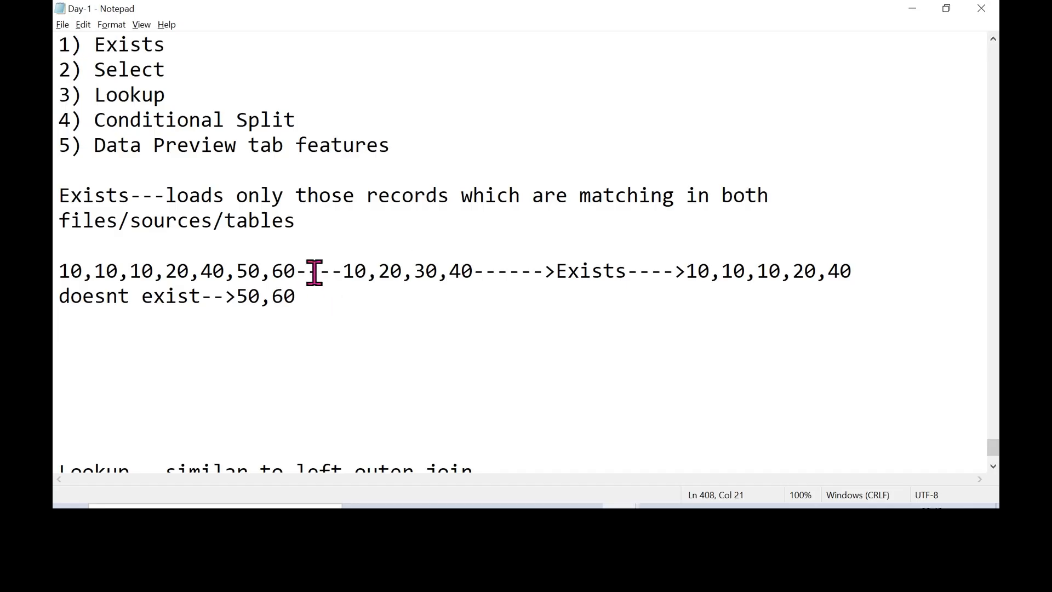
{"action": "left_click_drag", "start_coordinate": [295, 270], "coordinate": [57, 269]}
{"action": "left_click", "coordinate": [284, 271]}
{"action": "left_click_drag", "start_coordinate": [300, 272], "coordinate": [236, 271]}
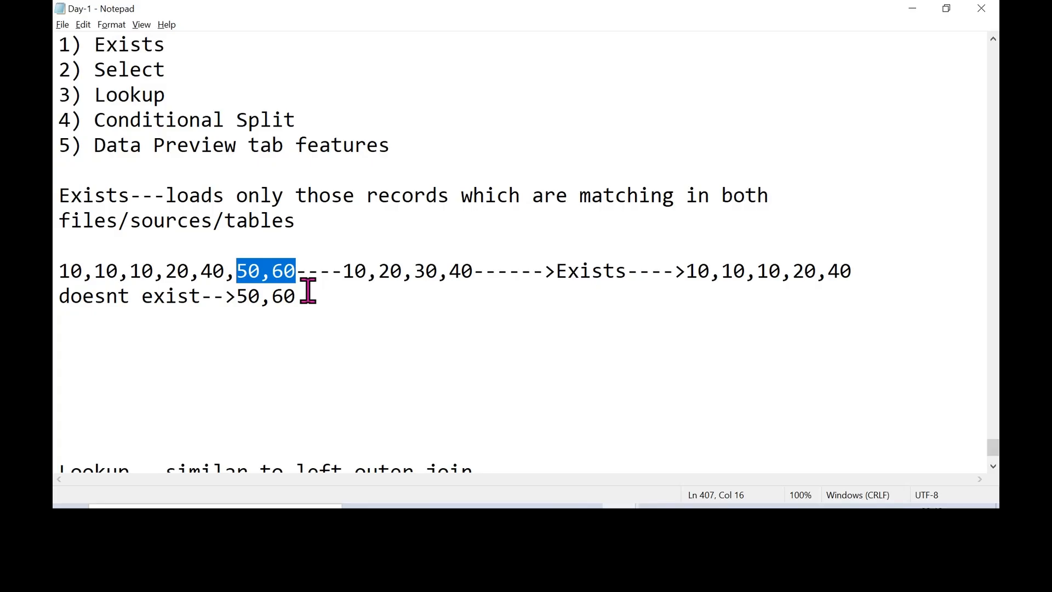
Switch to Azure Data Factory and examine the Dept source's projection and the Exists1 stream and exist type settings
{"action": "key", "text": "alt+Tab"}
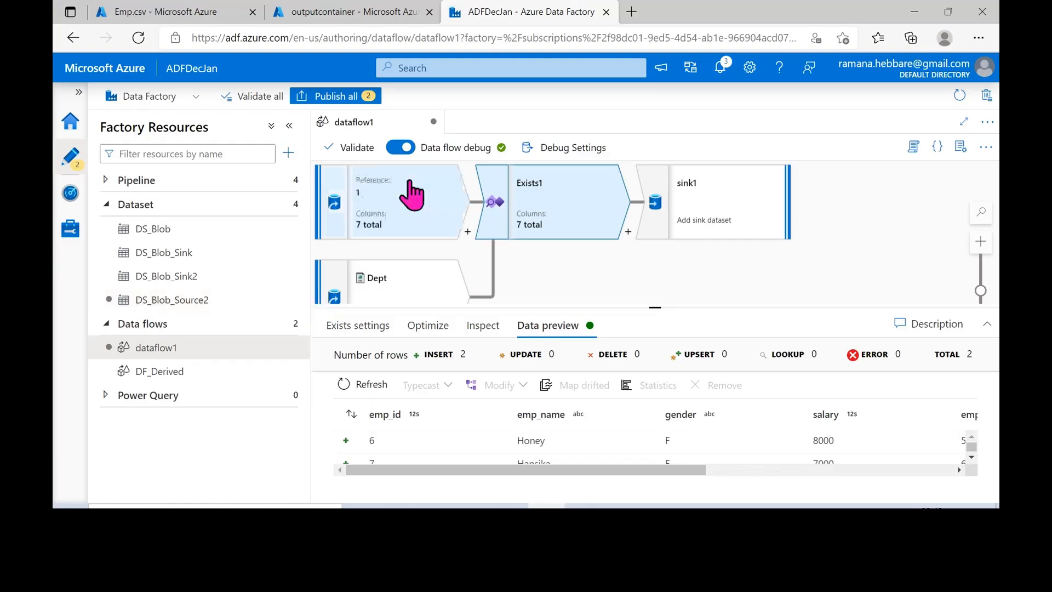
{"action": "left_click", "coordinate": [353, 281]}
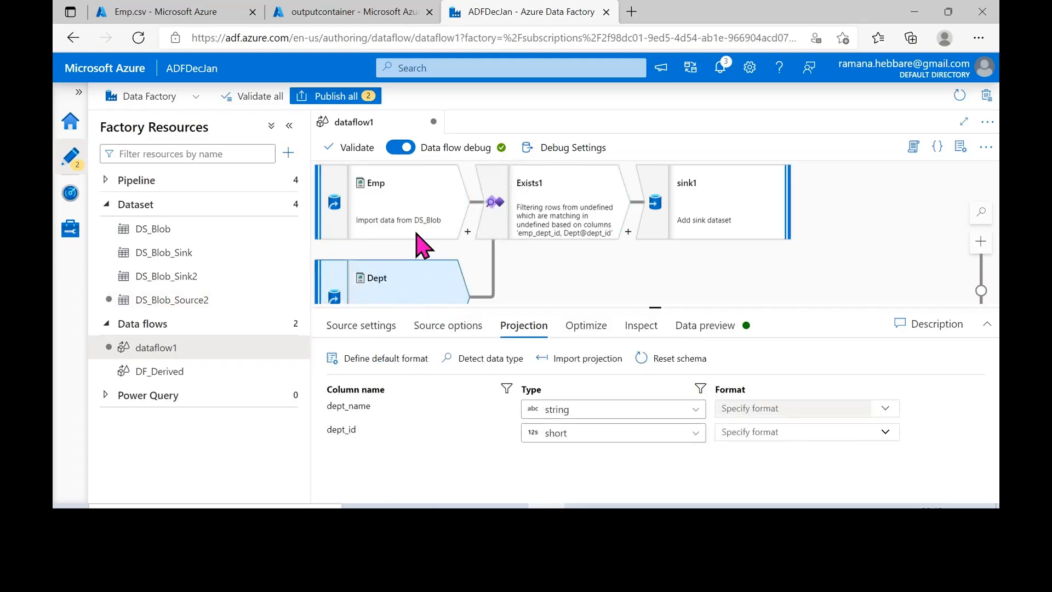
{"action": "mouse_move", "coordinate": [645, 308]}
{"action": "left_mouse_down"}
{"action": "mouse_move", "coordinate": [646, 282]}
{"action": "mouse_move", "coordinate": [648, 313]}
{"action": "left_mouse_up"}
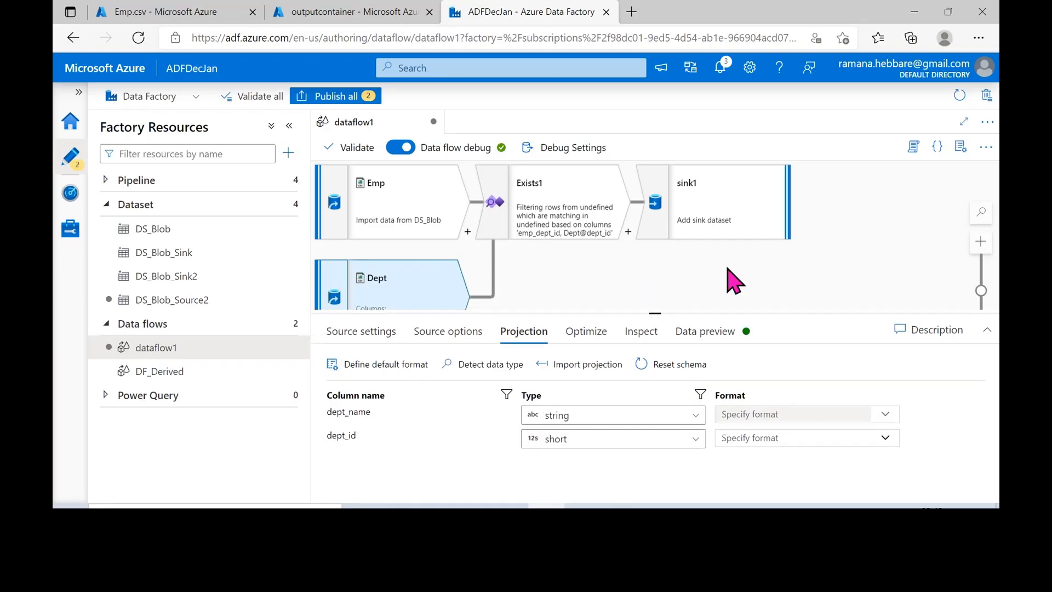
{"action": "left_click", "coordinate": [591, 201]}
{"action": "left_click", "coordinate": [383, 331]}
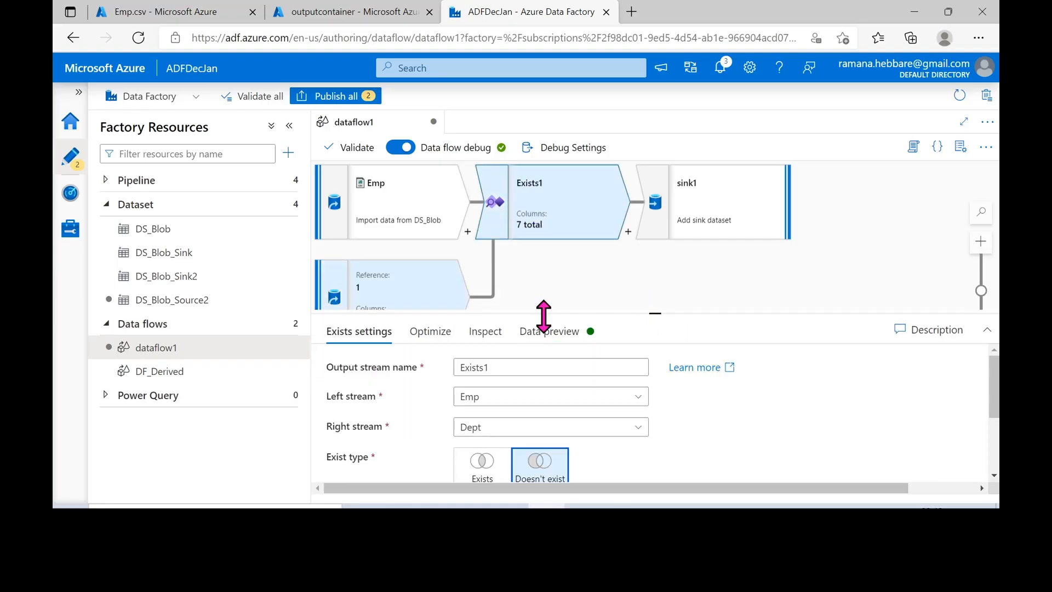
{"action": "left_click_drag", "start_coordinate": [545, 313], "coordinate": [551, 250]}
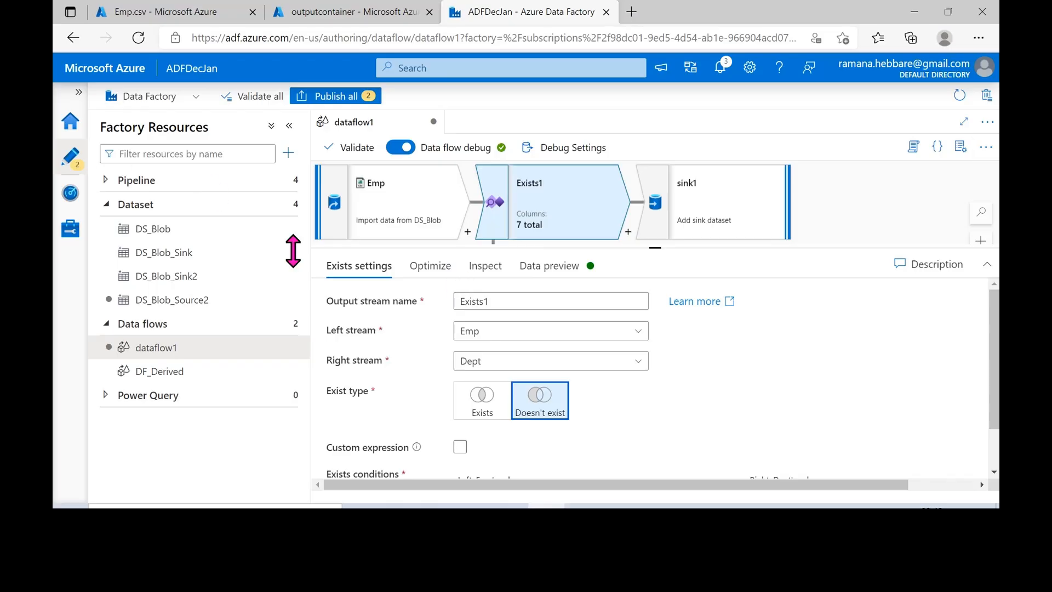
Set sink1's dataset to DS_Blob_Sink2 and its partitioning to Single partition
{"action": "left_click", "coordinate": [710, 211]}
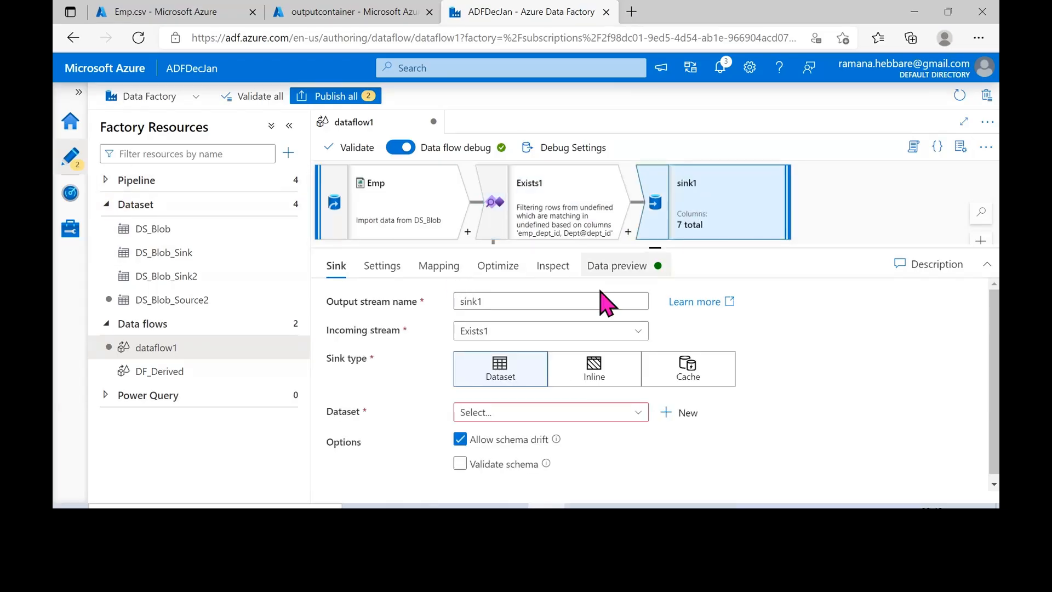
{"action": "left_click", "coordinate": [642, 414]}
{"action": "scroll", "coordinate": [586, 469], "scroll_direction": "down", "scroll_amount": 2}
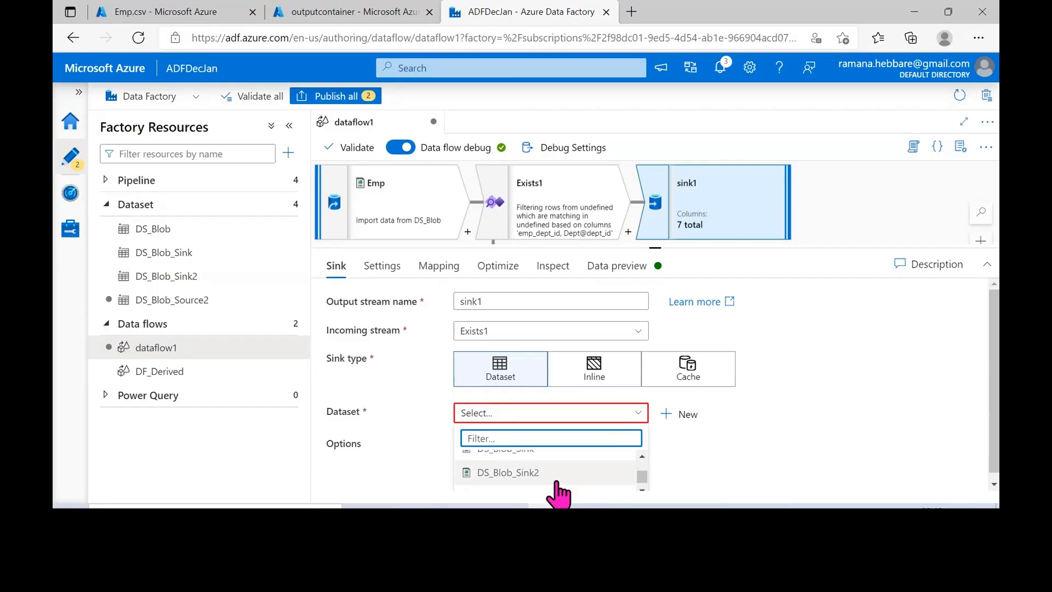
{"action": "left_click", "coordinate": [545, 465]}
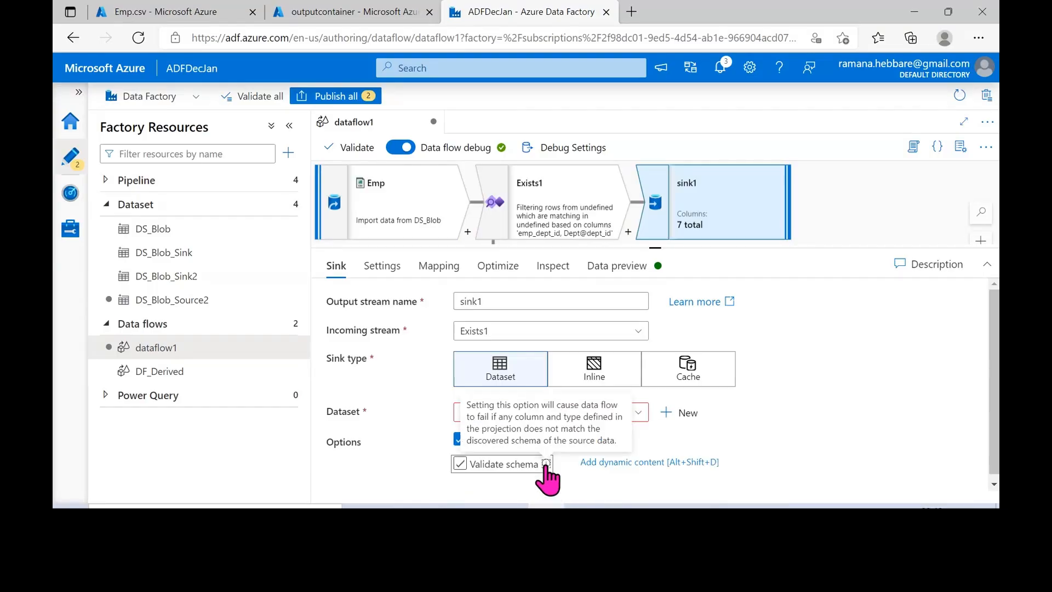
{"action": "left_click", "coordinate": [501, 274]}
{"action": "left_click", "coordinate": [594, 304]}
Set sink1's file name option to Output to single file with the name ExistsOutput.csv, and validate the data flow
{"action": "left_click", "coordinate": [382, 266]}
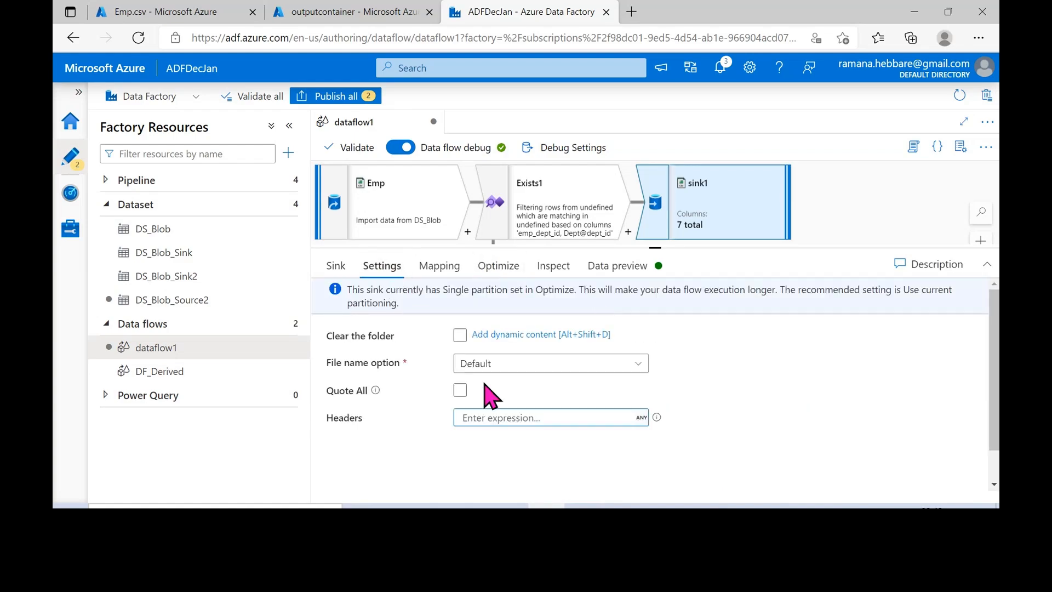
{"action": "left_click", "coordinate": [482, 364]}
{"action": "scroll", "coordinate": [539, 455], "scroll_direction": "down", "scroll_amount": 1}
{"action": "left_click", "coordinate": [515, 485]}
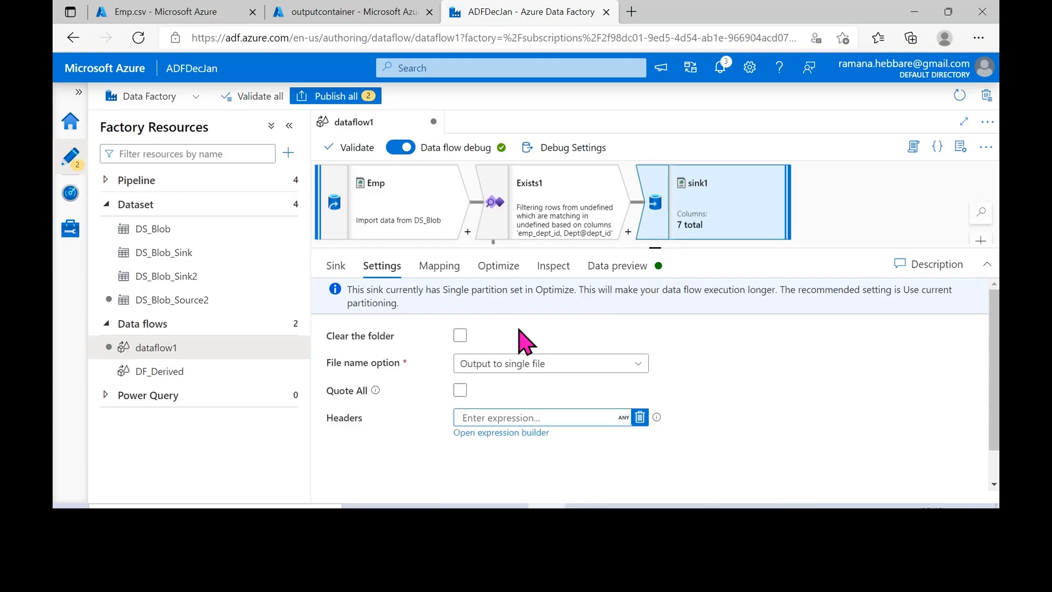
{"action": "left_click", "coordinate": [518, 393]}
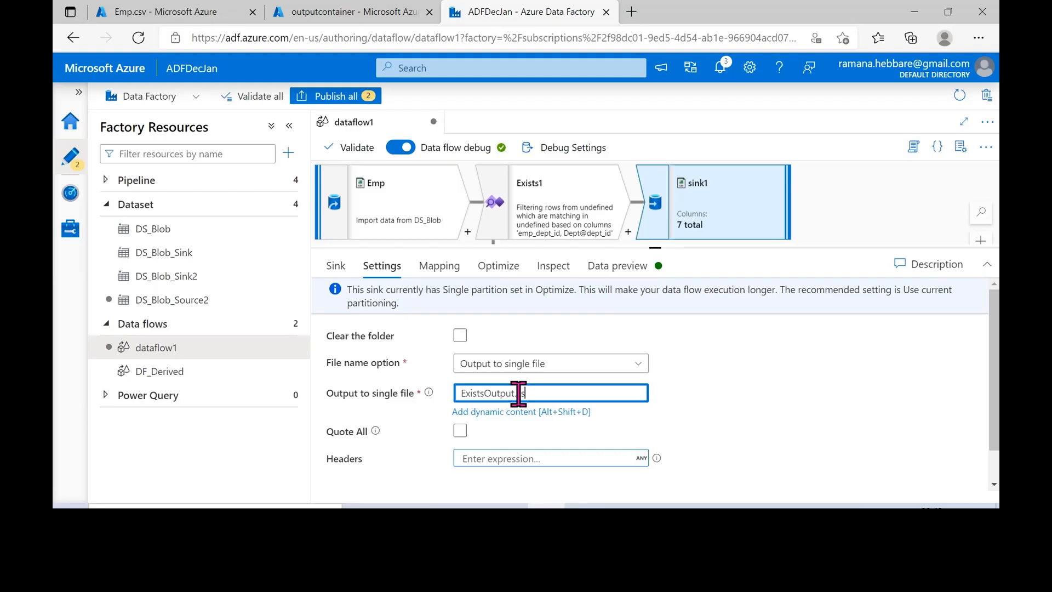
{"action": "left_click", "coordinate": [351, 147]}
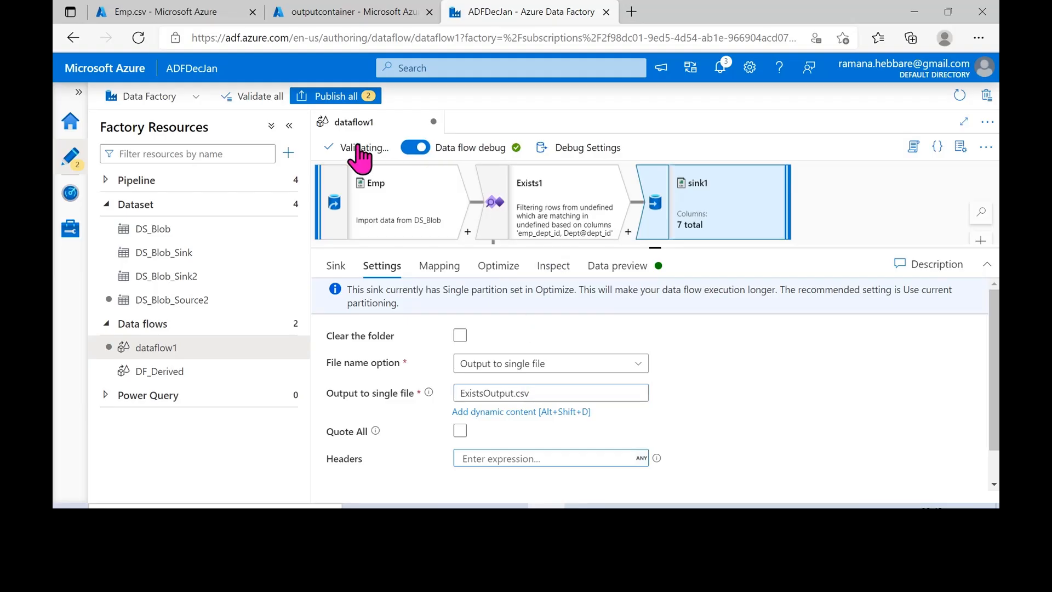
{"action": "left_click", "coordinate": [732, 484]}
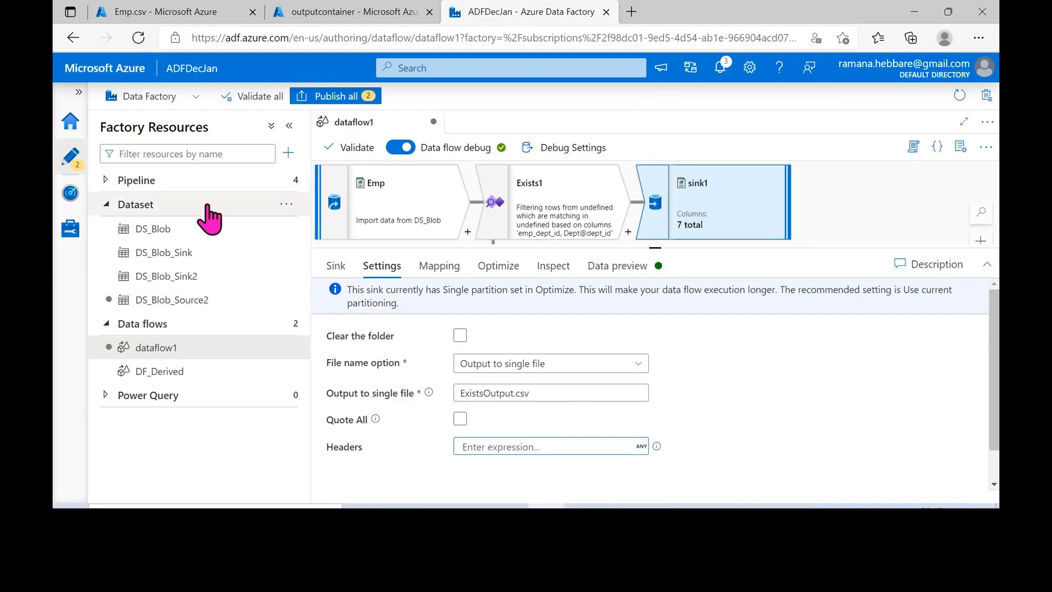
Create a new pipeline named PL_Exists
{"action": "left_click", "coordinate": [286, 179]}
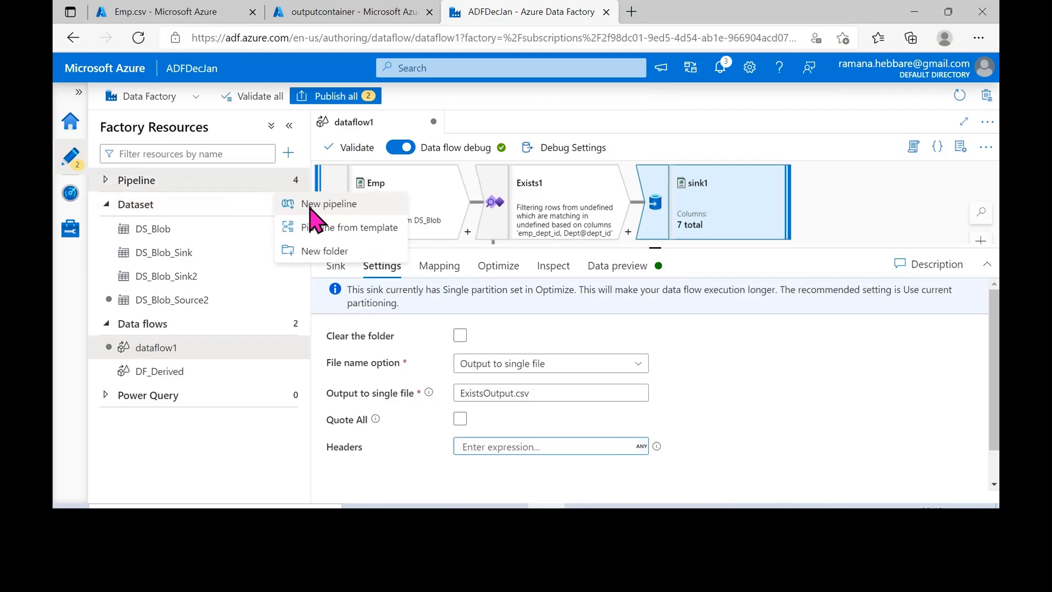
{"action": "left_click", "coordinate": [315, 203]}
{"action": "double_click", "coordinate": [875, 254]}
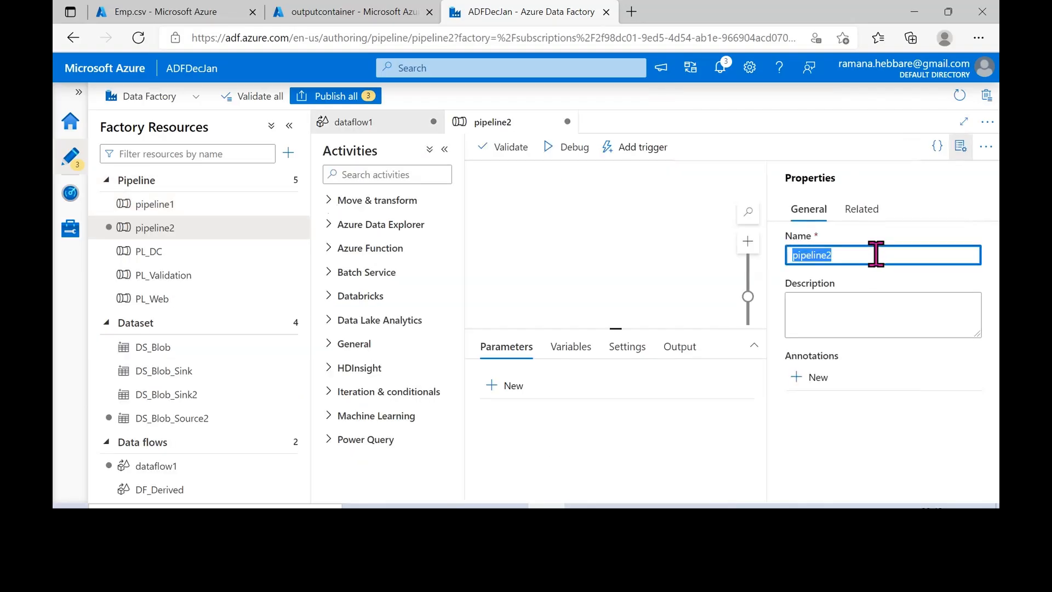
{"action": "type", "text": "PL_Exists"}
{"action": "left_click", "coordinate": [960, 146]}
Find the Data flow activity by searching for "data" and add it to the PL_Exists canvas
{"action": "left_click", "coordinate": [371, 173]}
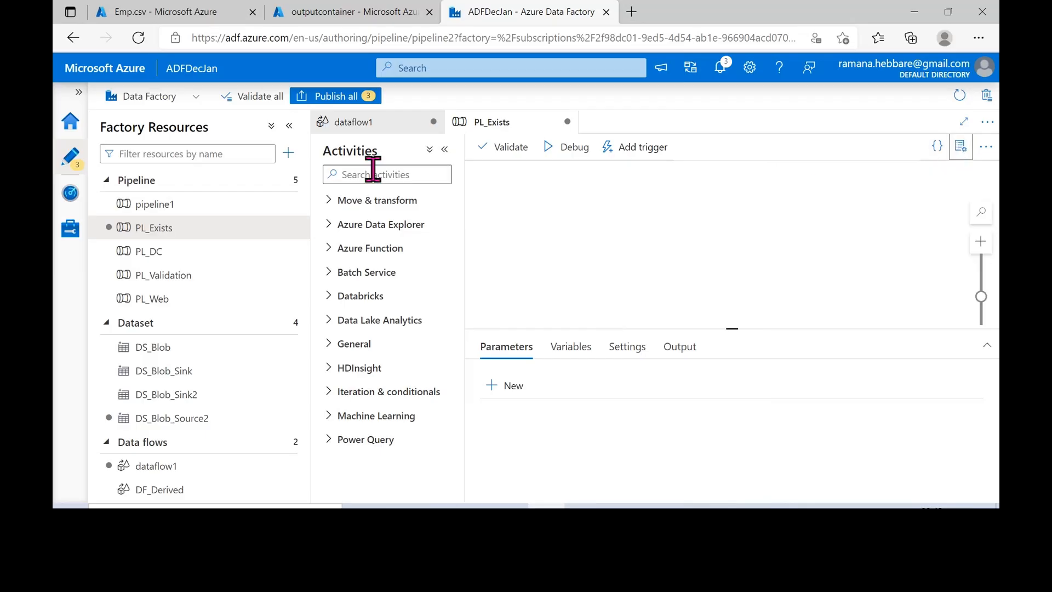
{"action": "type", "text": "data"}
{"action": "left_click_drag", "start_coordinate": [376, 258], "coordinate": [620, 214]}
{"action": "left_click", "coordinate": [565, 347]}
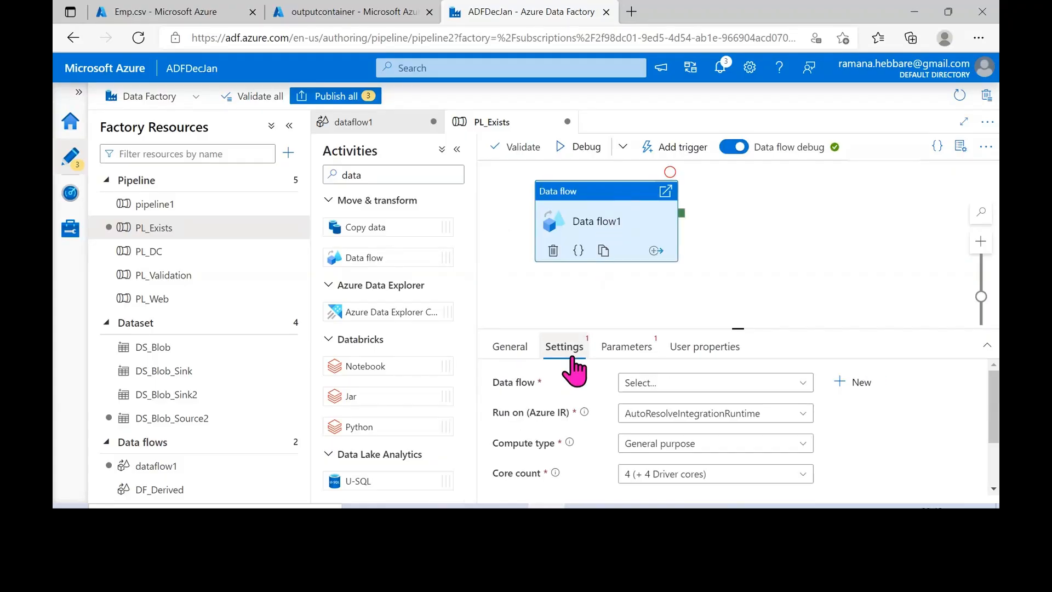
{"action": "left_click", "coordinate": [805, 384]}
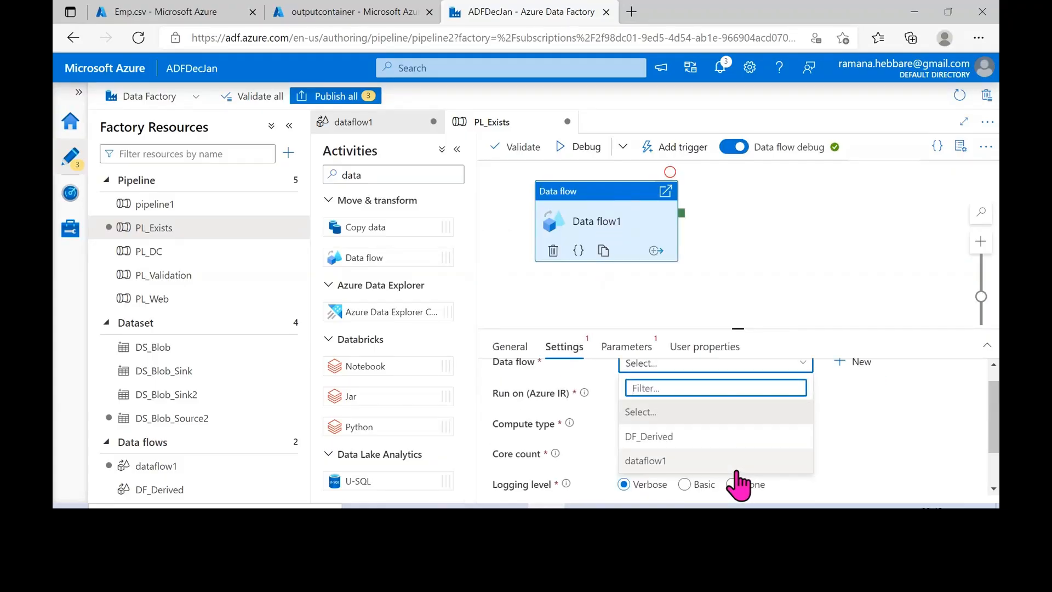
{"action": "left_click", "coordinate": [868, 258]}
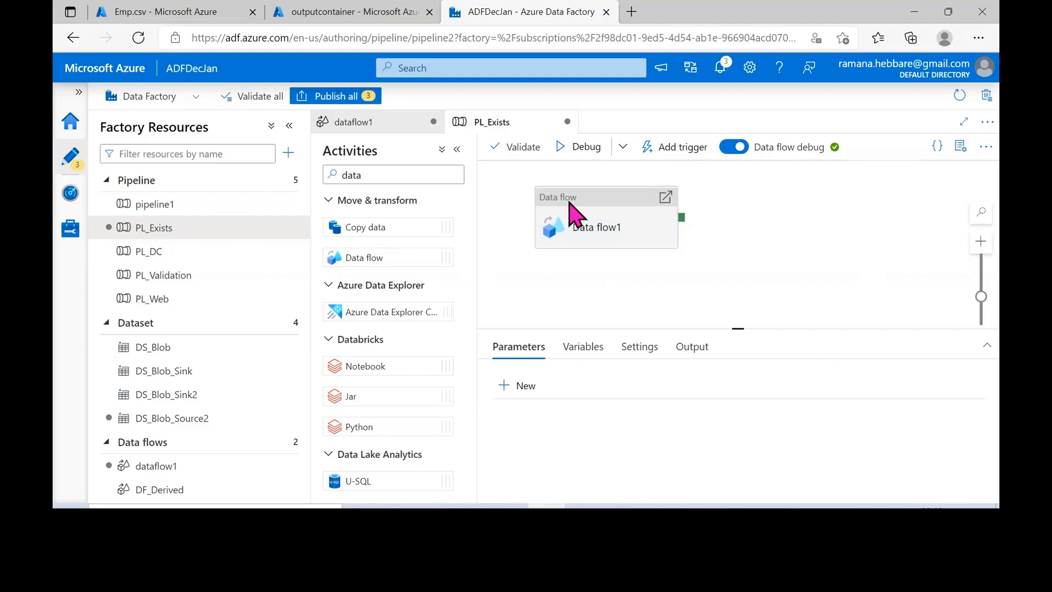
Rename the data flow dataflow1 as DF_Exists
{"action": "left_click", "coordinate": [369, 122]}
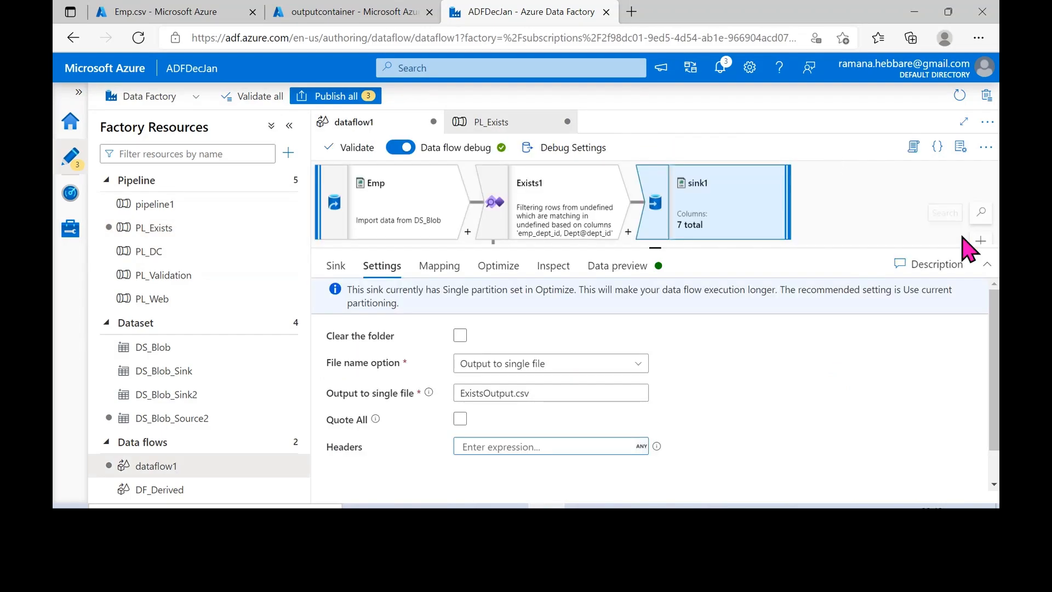
{"action": "left_click", "coordinate": [960, 146]}
{"action": "double_click", "coordinate": [889, 255]}
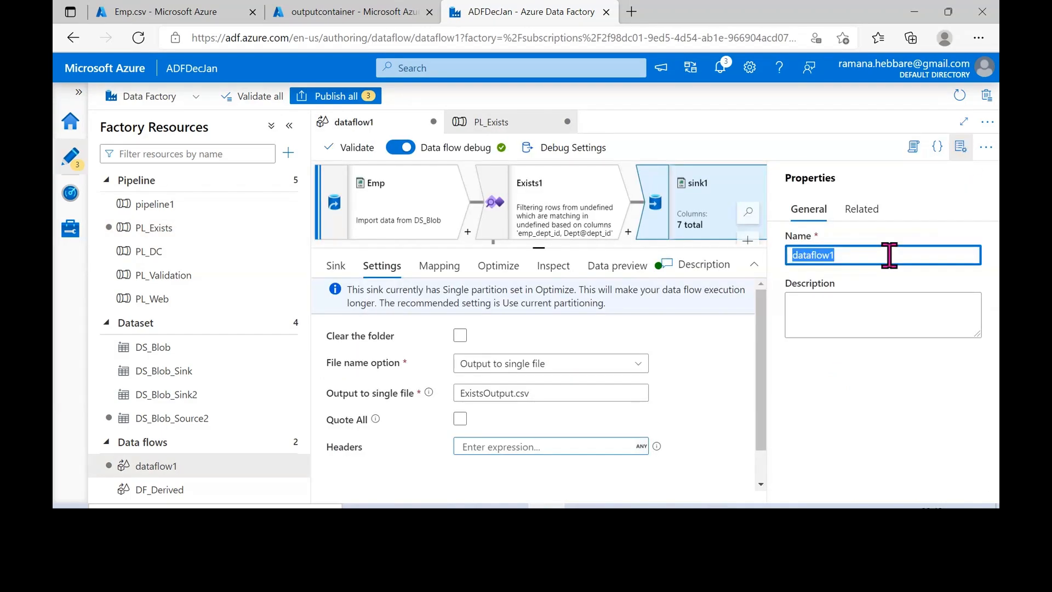
{"action": "type", "text": "DF_Exists"}
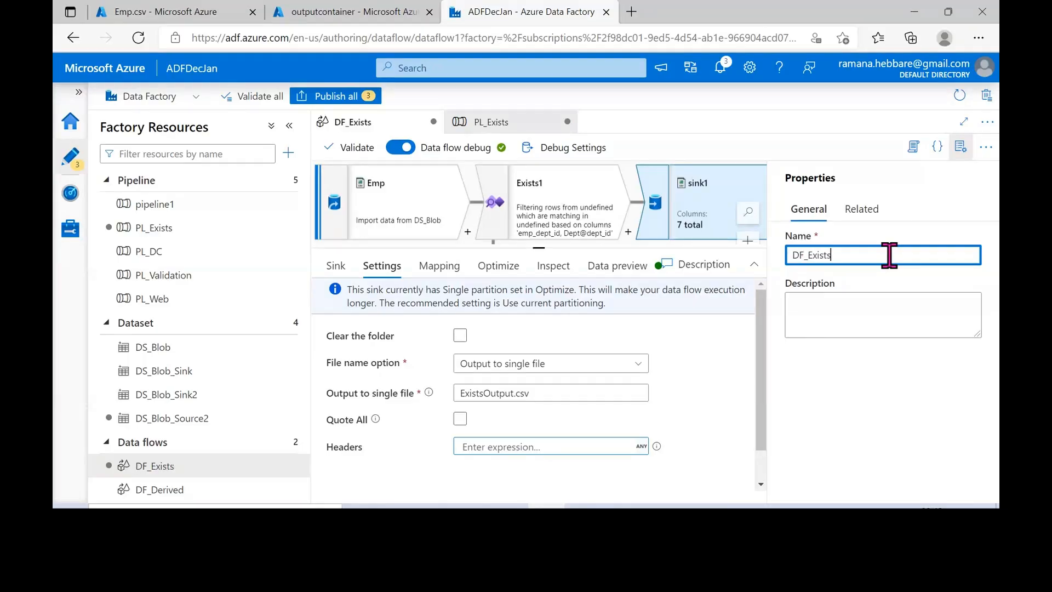
Close the data flow's properties and assign DF_Exists as the data flow of the Data flow1 activity in PL_Exists
{"action": "left_click", "coordinate": [959, 145]}
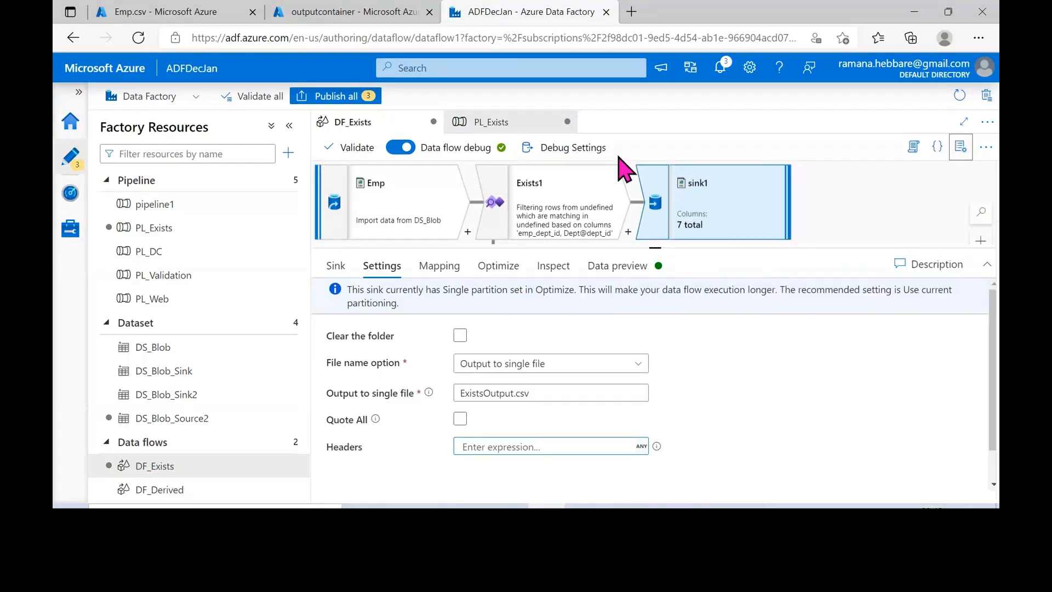
{"action": "left_click", "coordinate": [527, 125]}
{"action": "left_click", "coordinate": [615, 234]}
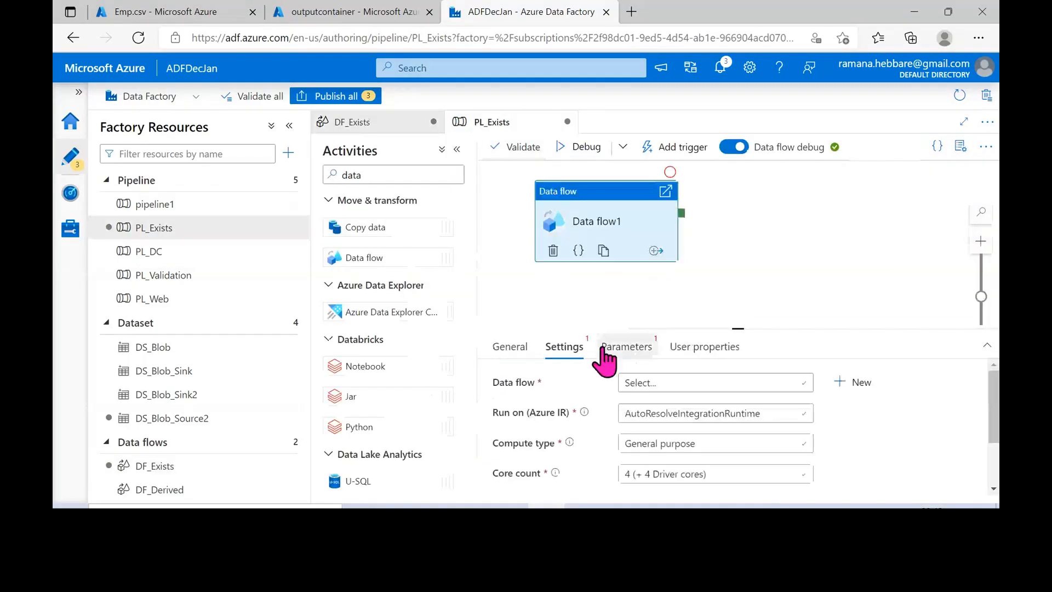
{"action": "left_click", "coordinate": [665, 384]}
{"action": "left_click", "coordinate": [679, 482]}
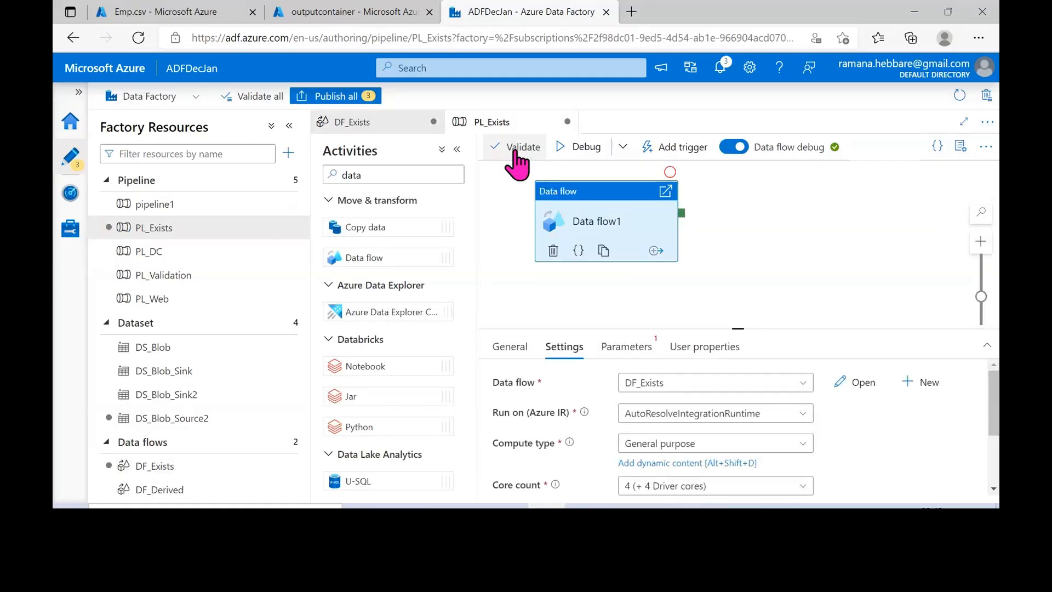
Start a debug run of the PL_Exists pipeline and collapse the Factory Resources pane
{"action": "left_click", "coordinate": [548, 147]}
{"action": "left_click", "coordinate": [726, 484]}
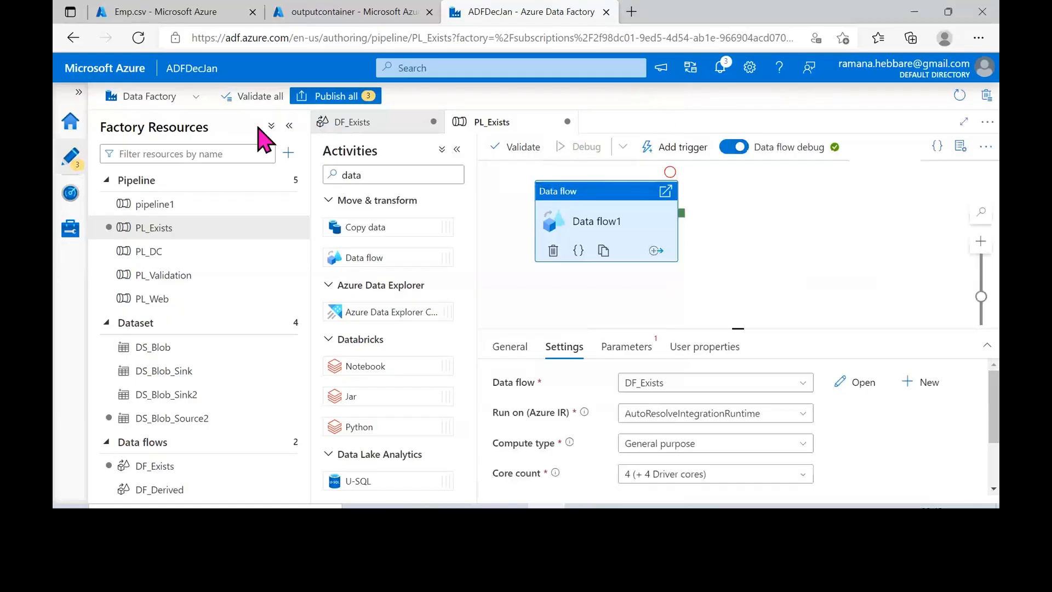
{"action": "left_click", "coordinate": [288, 126]}
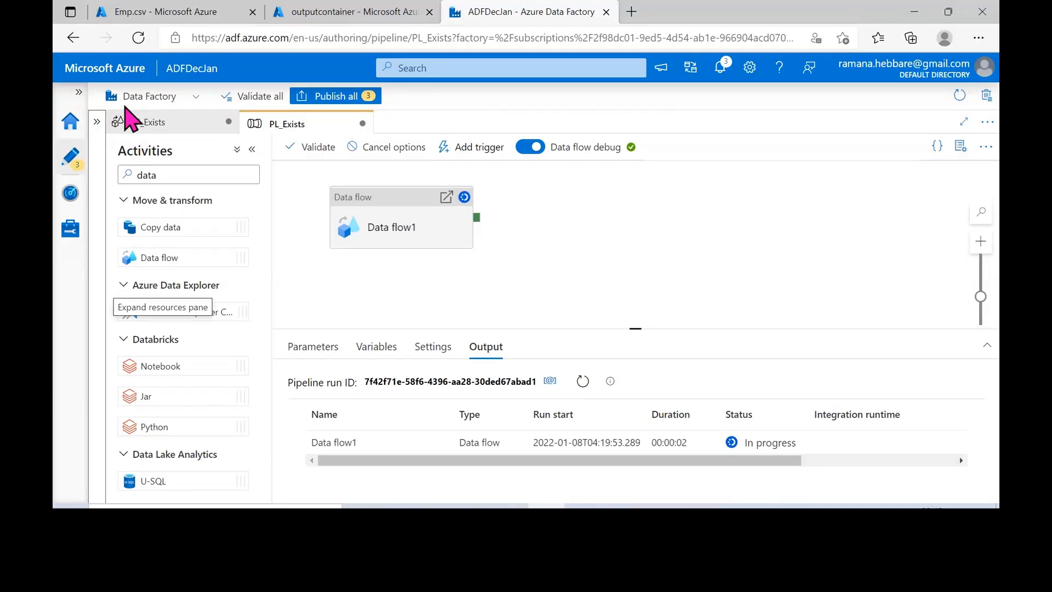
Switch to the Day-1 notes in Notepad and delete the surplus blank lines above the Lookup note
{"action": "left_click", "coordinate": [619, 505]}
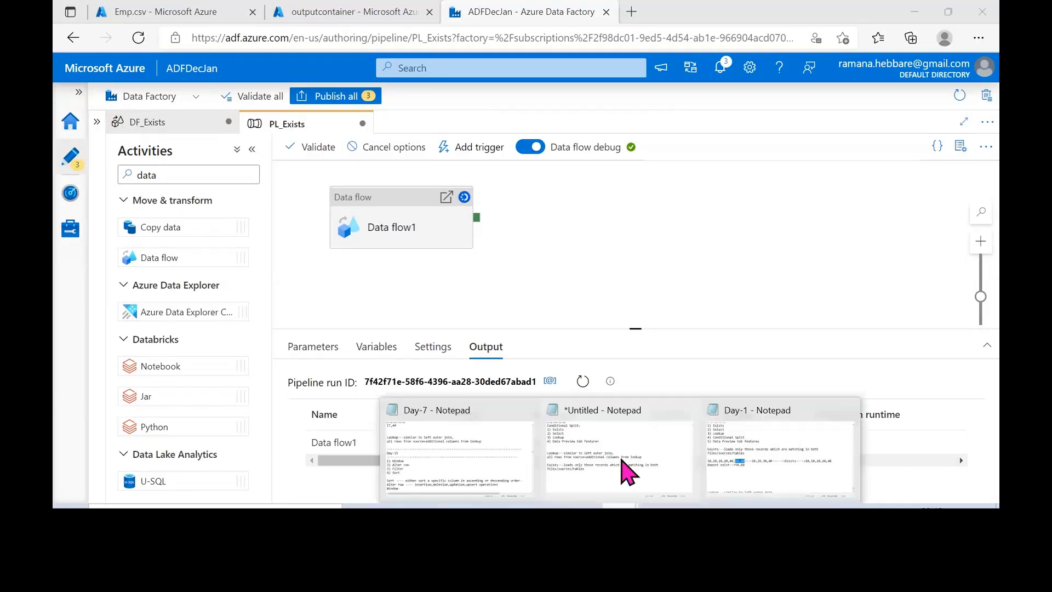
{"action": "left_click", "coordinate": [790, 463]}
{"action": "left_click", "coordinate": [230, 353]}
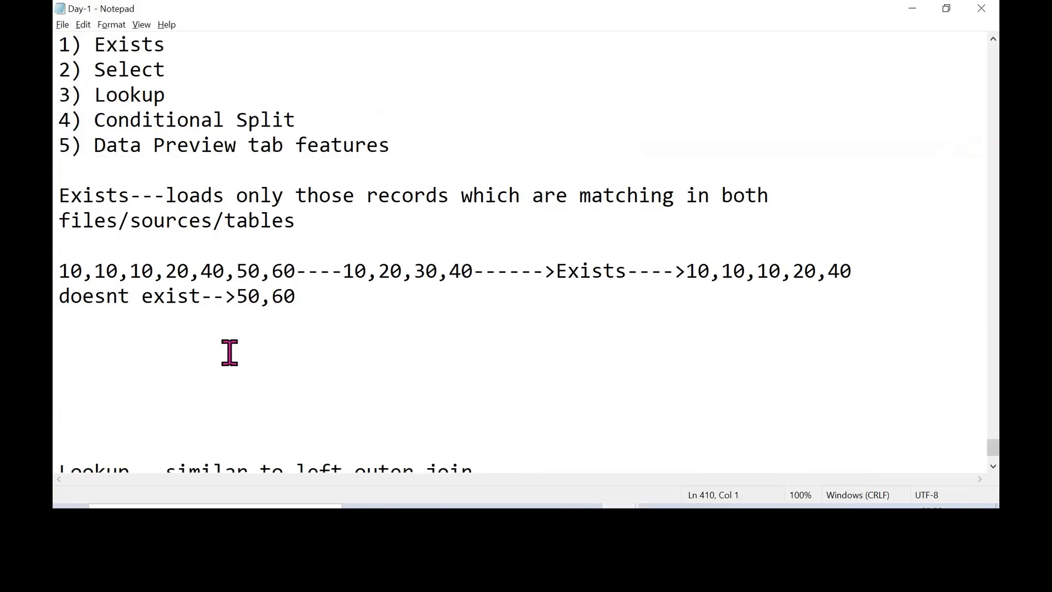
{"action": "key", "text": "Delete"}
{"action": "key", "text": "Delete"}
{"action": "key", "text": "Delete"}
{"action": "key", "text": "Delete"}
{"action": "key", "text": "Delete"}
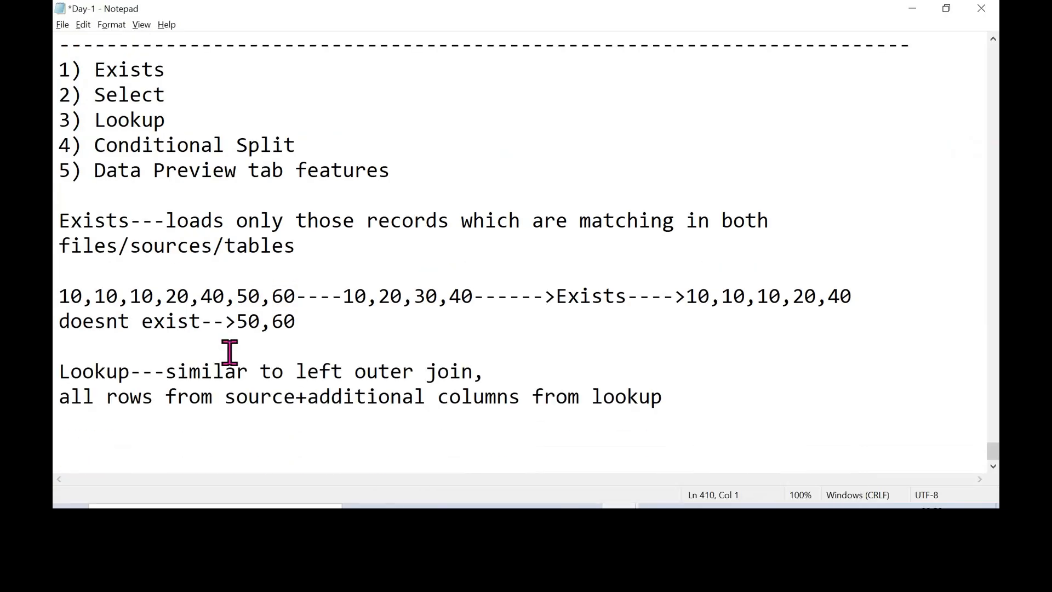
Highlight the Lookup topic in the list and its description "similar to left outer join" in the notes
{"action": "scroll", "coordinate": [235, 444], "scroll_direction": "up", "scroll_amount": 2}
{"action": "scroll", "coordinate": [235, 442], "scroll_direction": "down", "scroll_amount": 2}
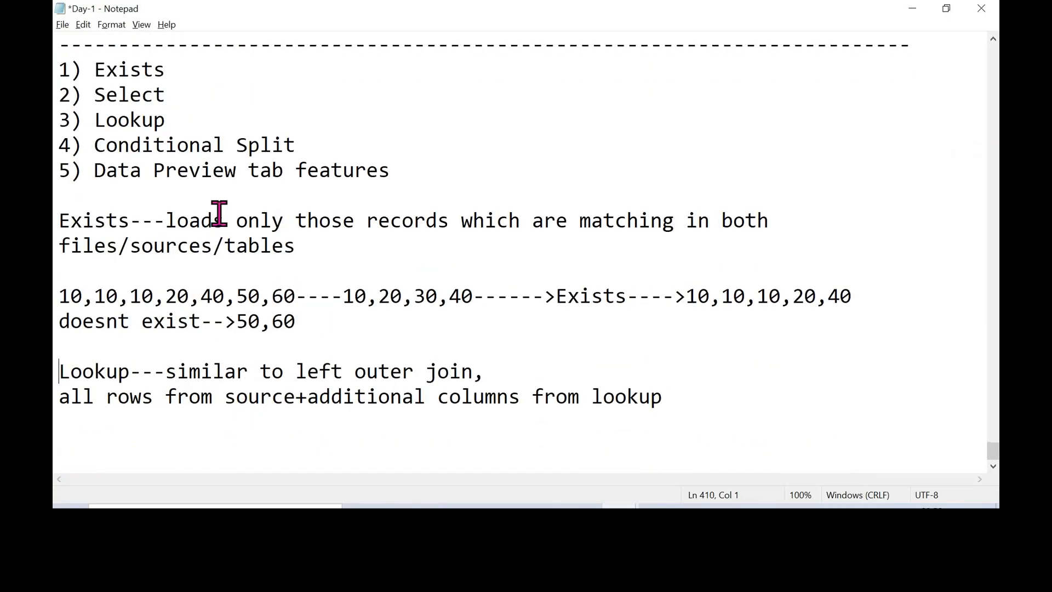
{"action": "left_click_drag", "start_coordinate": [176, 121], "coordinate": [95, 125]}
{"action": "left_click", "coordinate": [179, 128]}
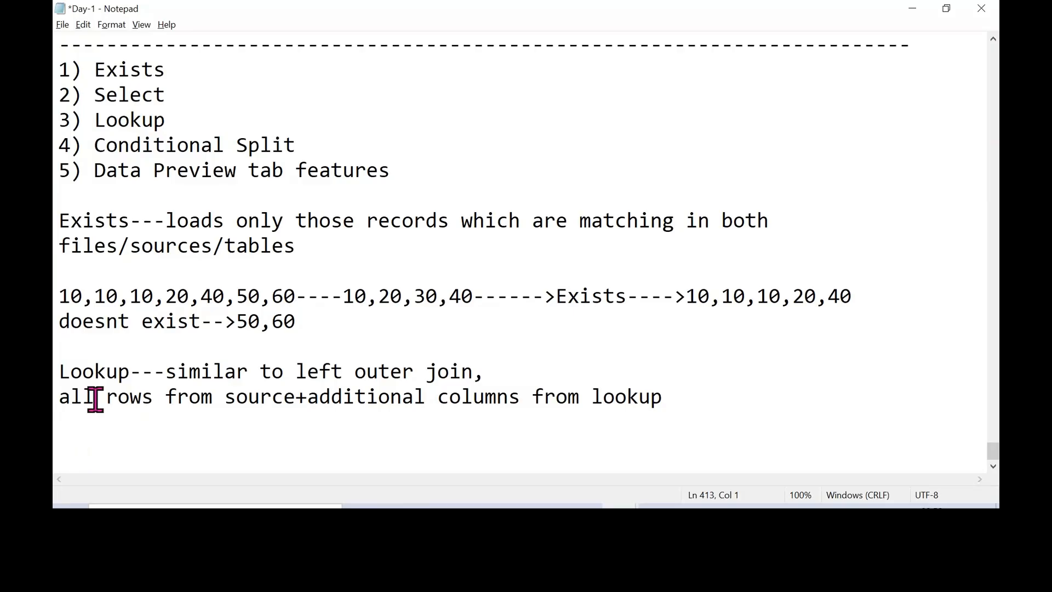
{"action": "left_click_drag", "start_coordinate": [163, 373], "coordinate": [482, 370]}
{"action": "left_click", "coordinate": [514, 371]}
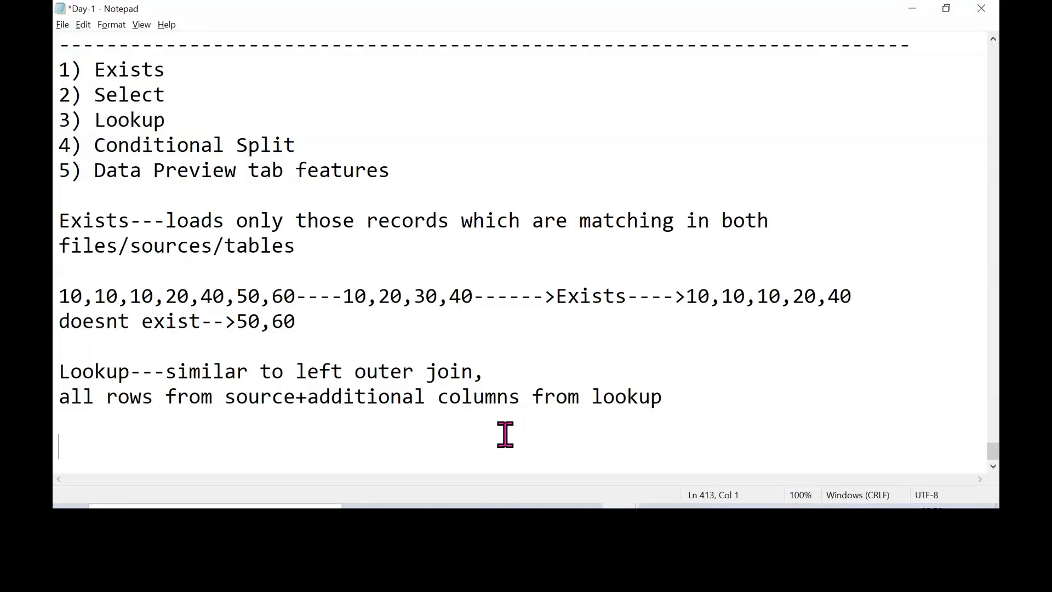
Find and launch Paint with a blank canvas
{"action": "left_click", "coordinate": [398, 507]}
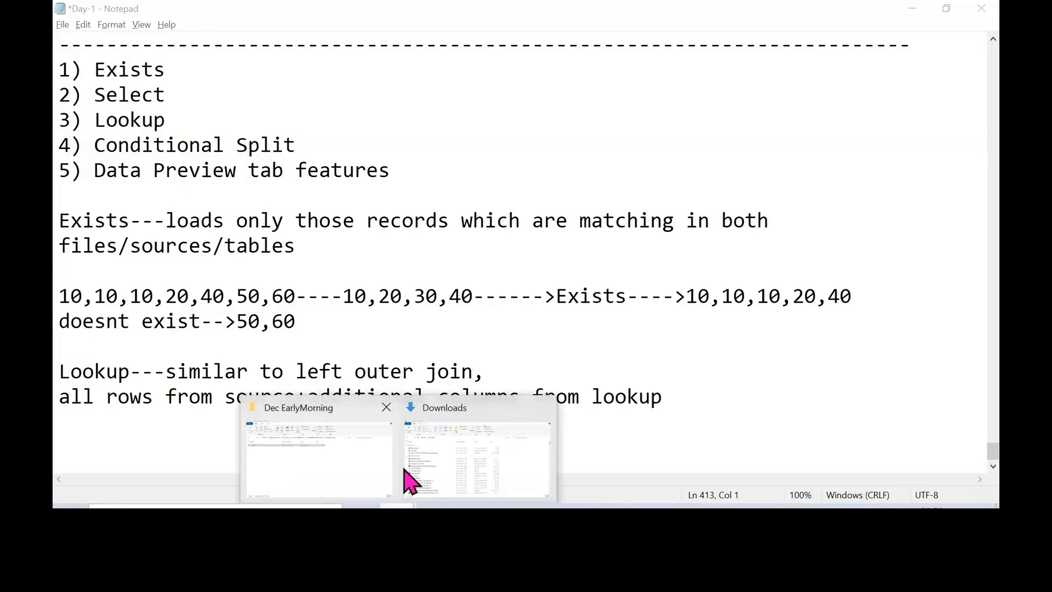
{"action": "left_click", "coordinate": [611, 450]}
{"action": "left_click", "coordinate": [215, 506]}
{"action": "type", "text": "pain"}
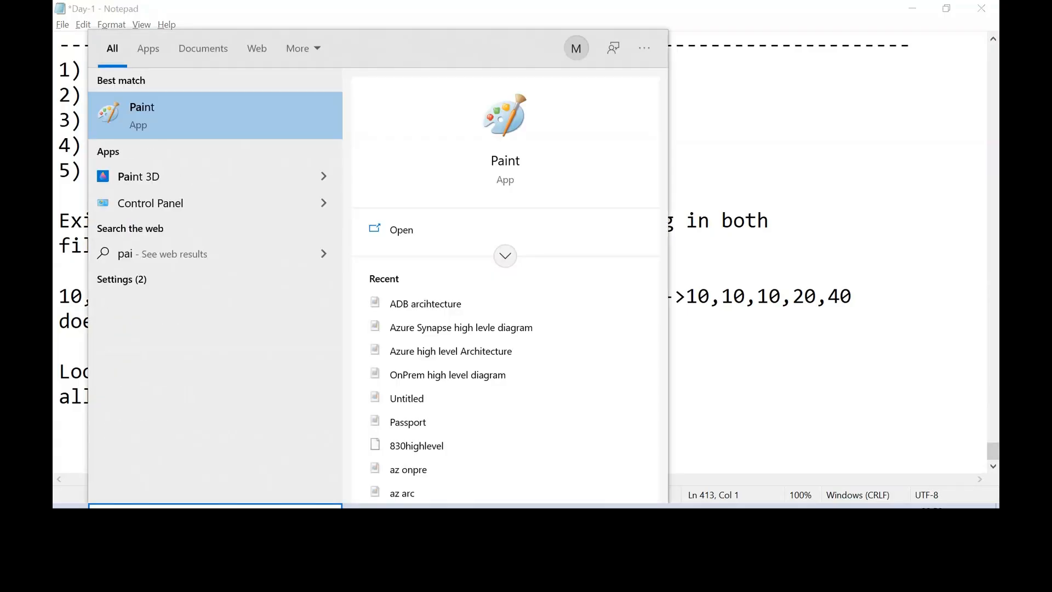
{"action": "key", "text": "Return"}
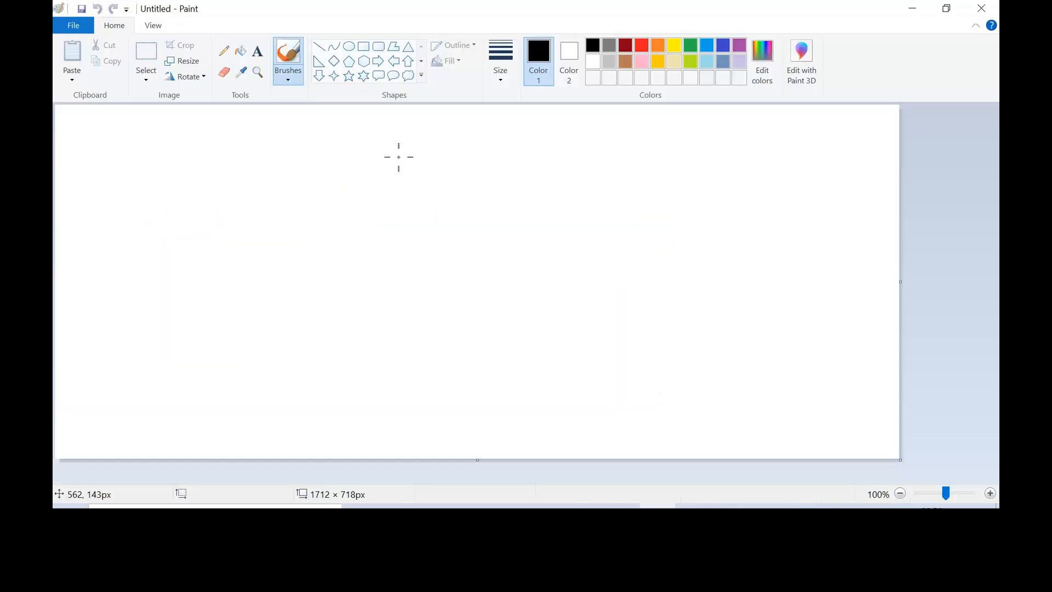
Draw an ellipse about 330 × 304 px and a similar one overlapping its right side, undoing any stray shape
{"action": "left_click", "coordinate": [349, 46]}
{"action": "left_click_drag", "start_coordinate": [186, 158], "coordinate": [349, 309]}
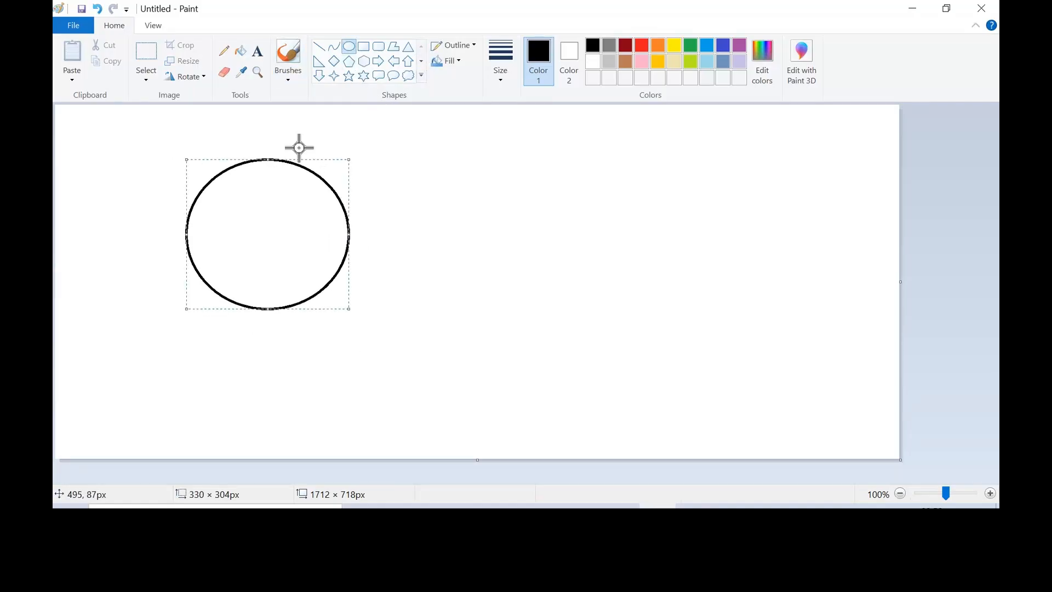
{"action": "left_click_drag", "start_coordinate": [309, 154], "coordinate": [475, 312]}
{"action": "left_click", "coordinate": [255, 151]}
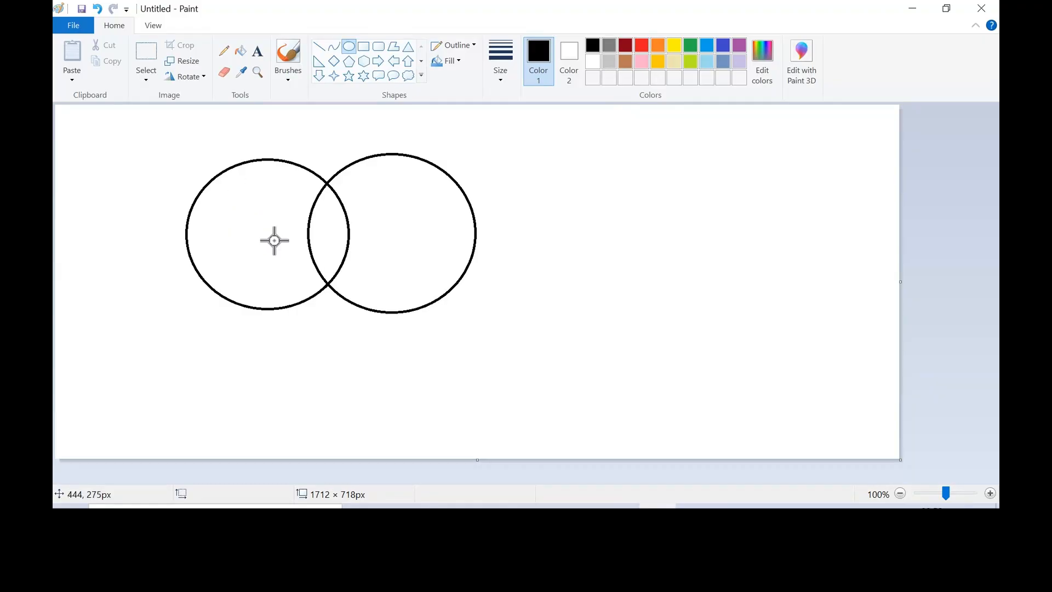
{"action": "mouse_move", "coordinate": [250, 128]}
{"action": "left_mouse_down"}
{"action": "mouse_move", "coordinate": [263, 174]}
{"action": "mouse_move", "coordinate": [255, 139]}
{"action": "left_mouse_up"}
{"action": "key", "text": "ctrl+z"}
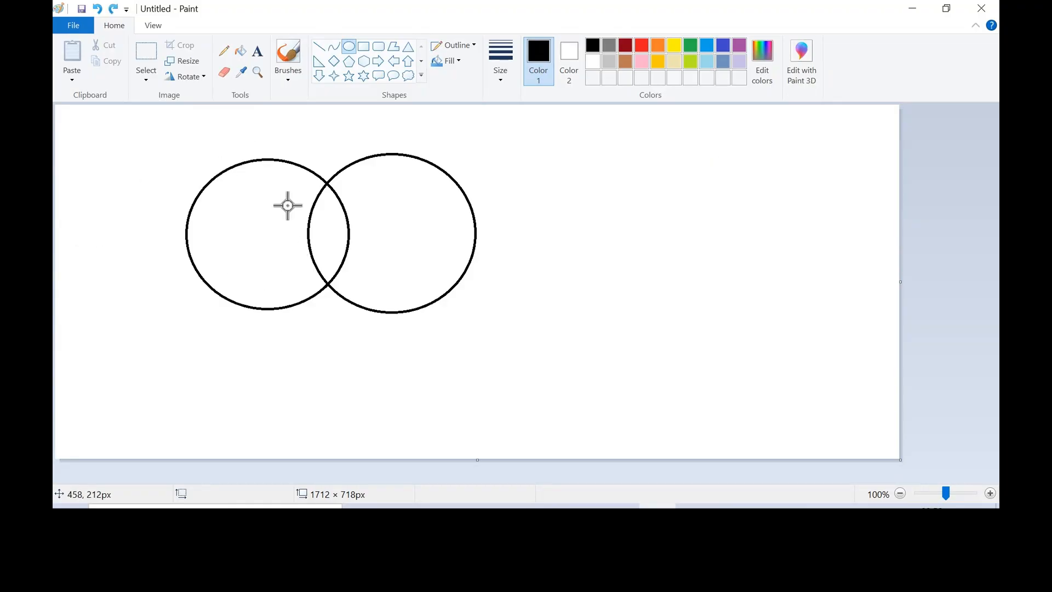
Fill the non-overlapping part of the left circle with red and undo the stray fill outside the circles
{"action": "left_click", "coordinate": [641, 46]}
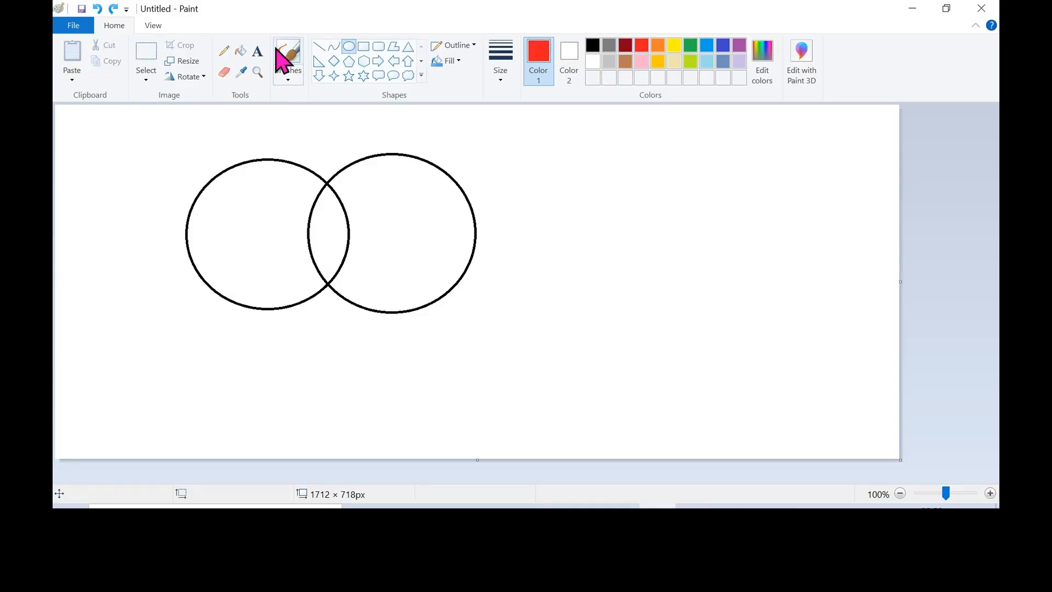
{"action": "left_click", "coordinate": [240, 51]}
{"action": "left_click", "coordinate": [258, 178]}
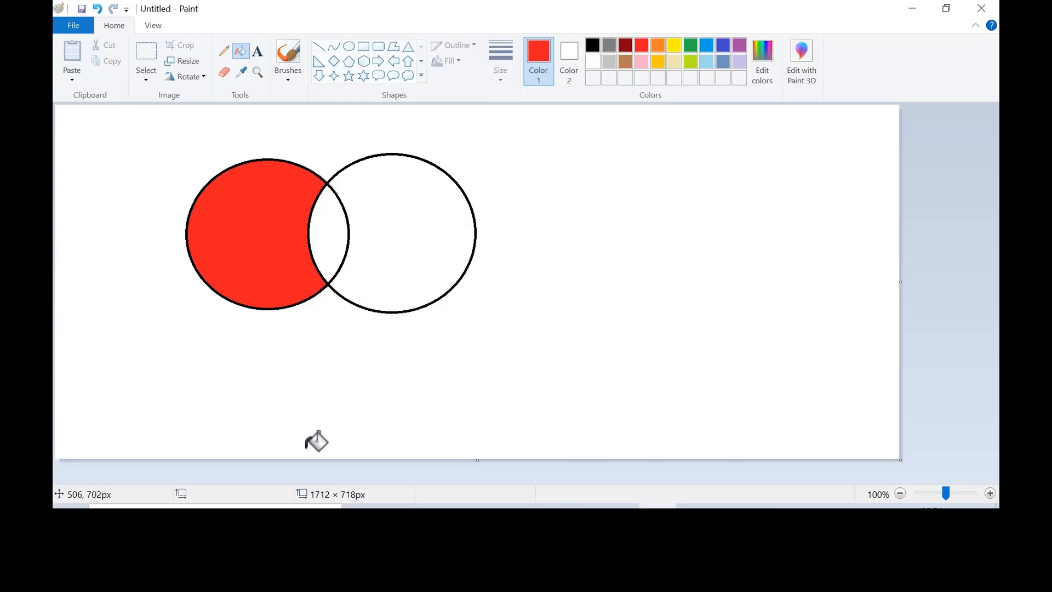
{"action": "left_click", "coordinate": [307, 446]}
{"action": "key", "text": "ctrl+z"}
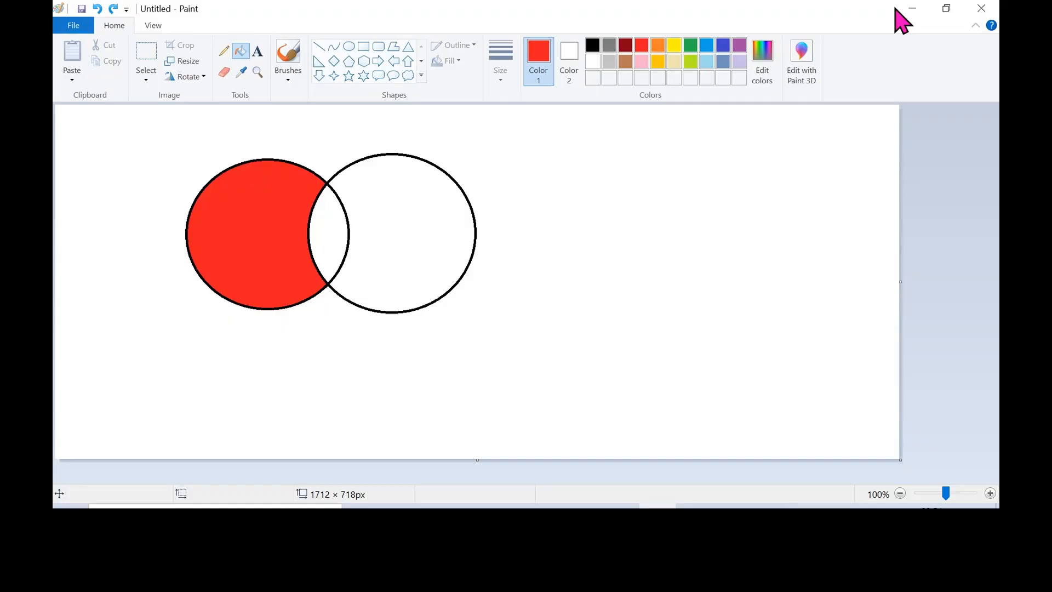
Return to the Day-1 notes and highlight the word Lookup and the phrase "similar to left outer join"
{"action": "left_click", "coordinate": [910, 9]}
{"action": "left_click_drag", "start_coordinate": [130, 372], "coordinate": [59, 373]}
{"action": "left_click_drag", "start_coordinate": [165, 373], "coordinate": [513, 377]}
{"action": "left_click", "coordinate": [518, 376]}
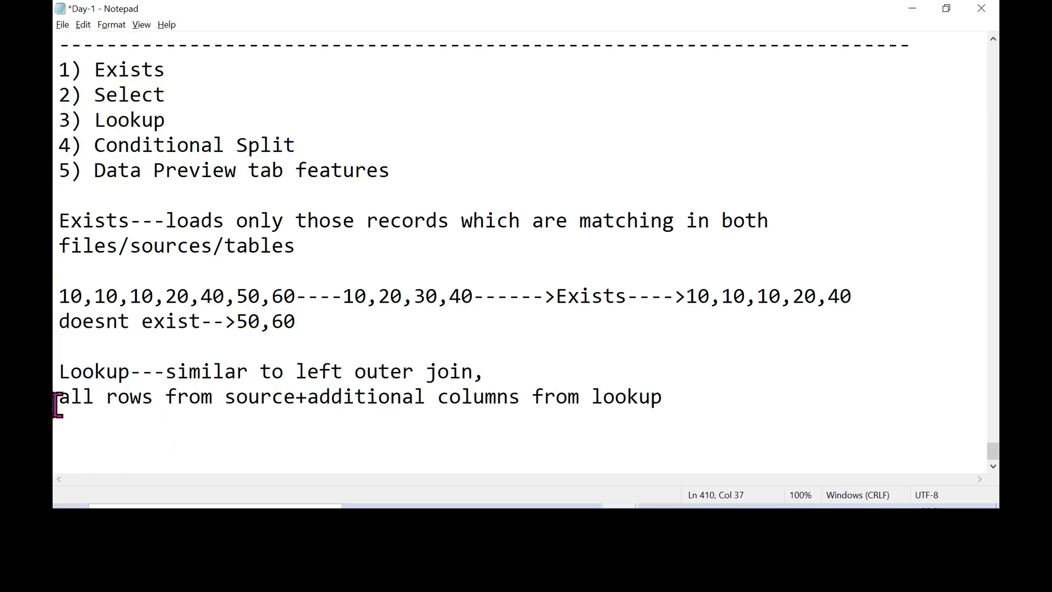
Switch back to Azure Data Factory and publish the pending changes to PL_Exists, DS_Blob_Source2 and DF_Exists
{"action": "left_click", "coordinate": [546, 506]}
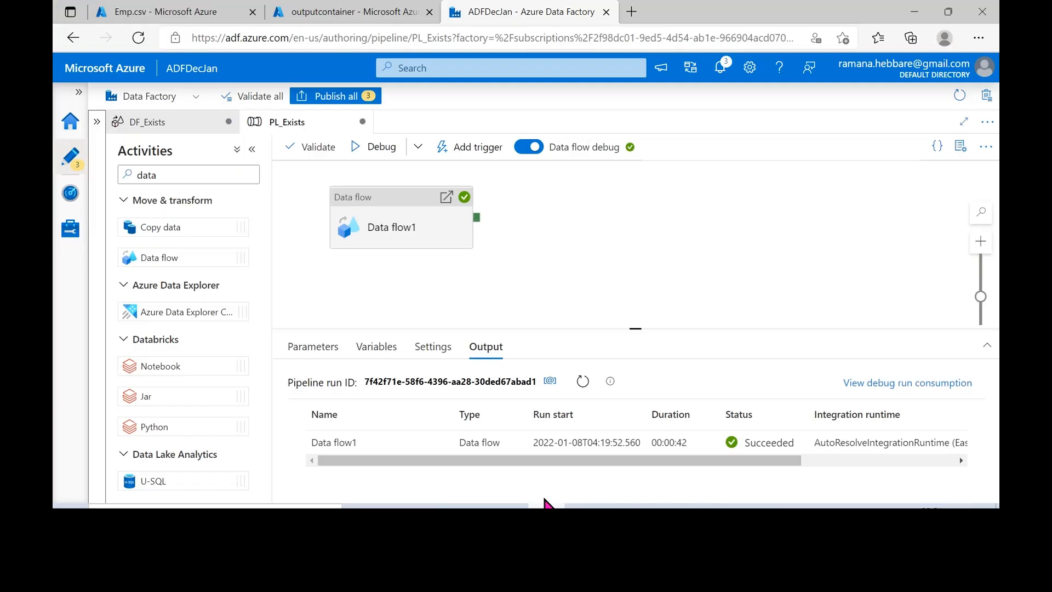
{"action": "left_click", "coordinate": [342, 99]}
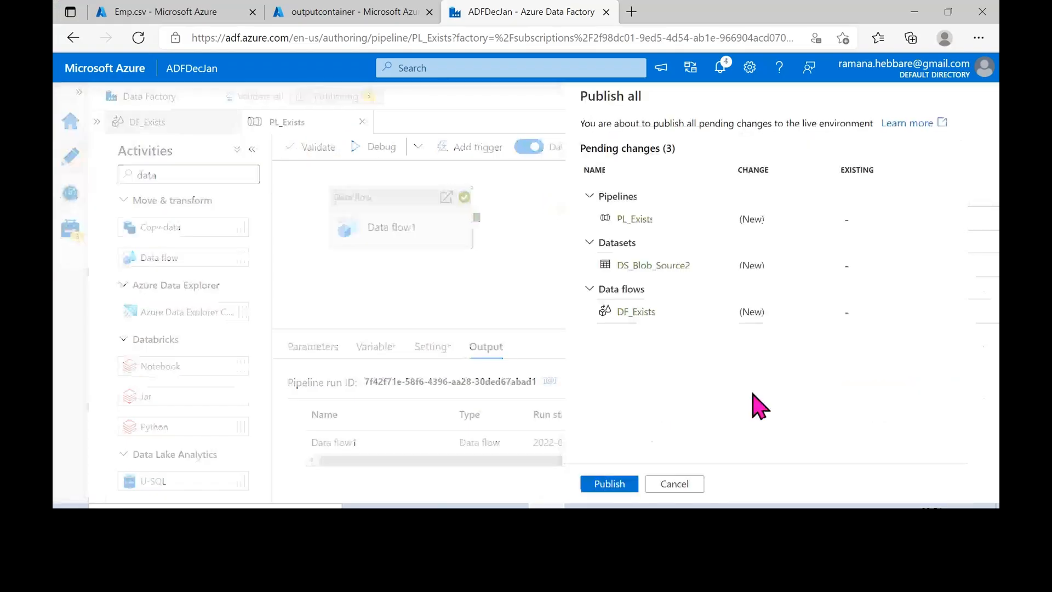
{"action": "left_click", "coordinate": [582, 488]}
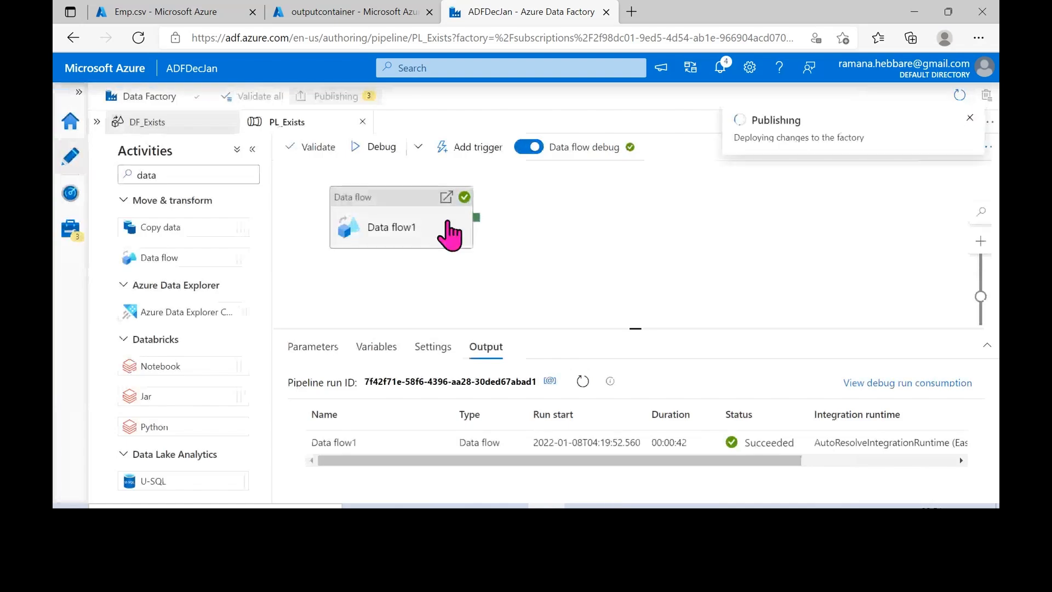
Open DF_Exists from the Data flow1 activity and insert a Lookup transformation between Exists1 and sink1
{"action": "double_click", "coordinate": [418, 256]}
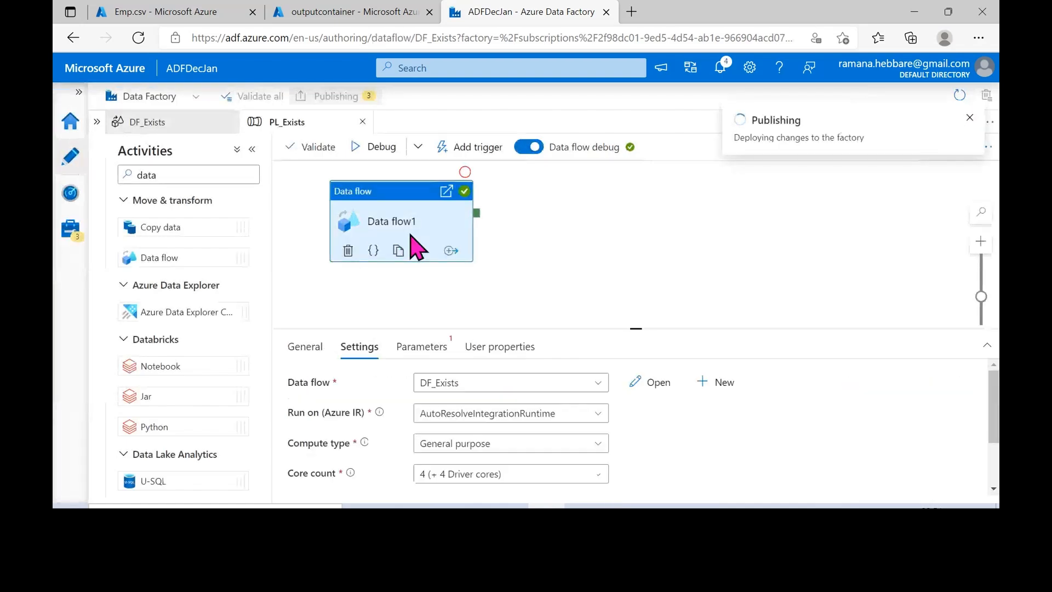
{"action": "left_click", "coordinate": [390, 223]}
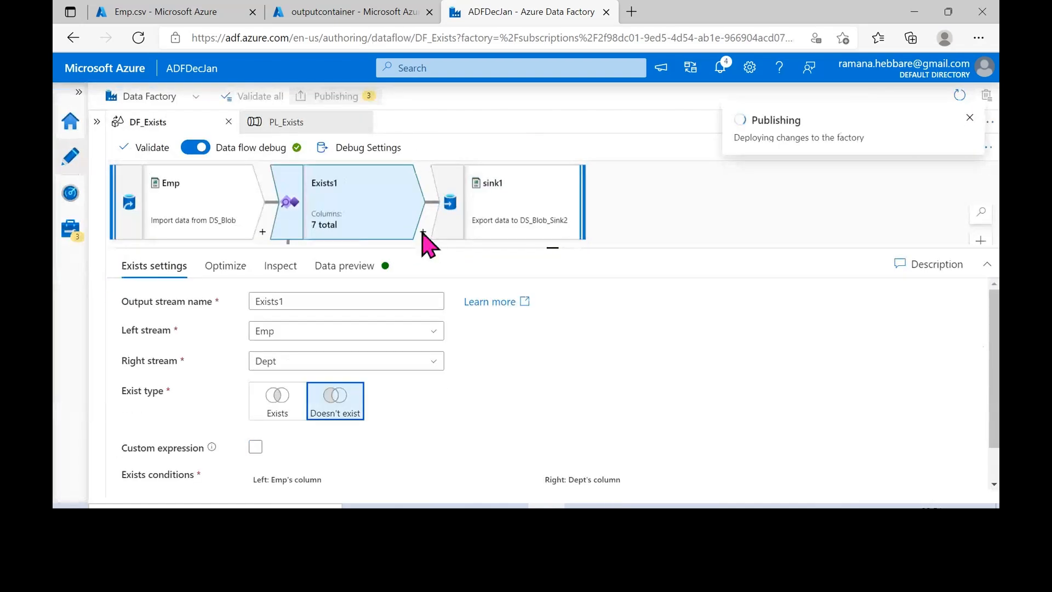
{"action": "left_click", "coordinate": [423, 233]}
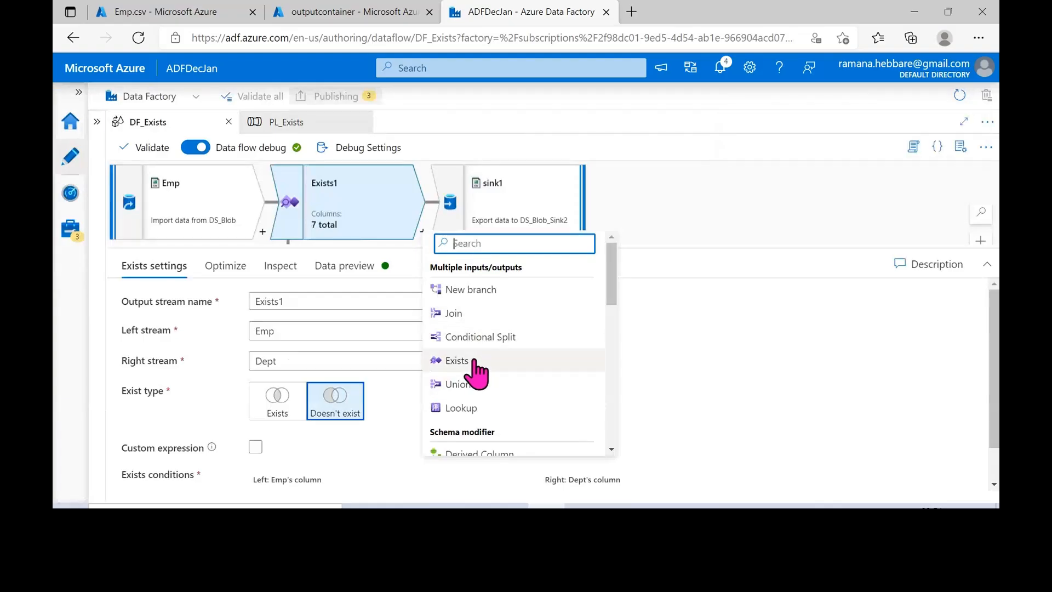
{"action": "triple_click", "coordinate": [469, 267]}
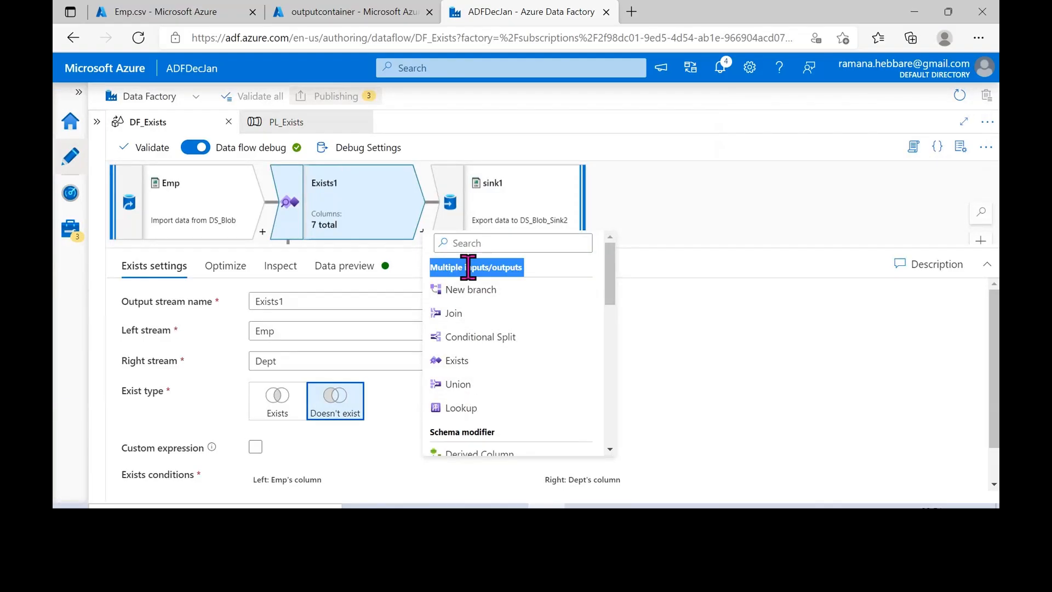
{"action": "left_click", "coordinate": [463, 408]}
{"action": "left_click_drag", "start_coordinate": [581, 245], "coordinate": [584, 310]}
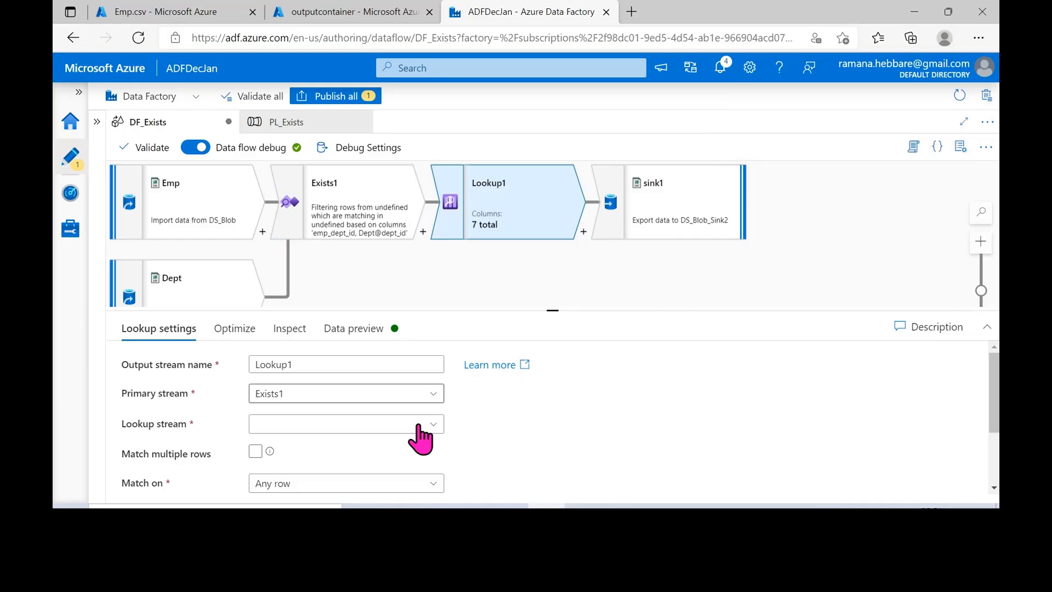
Switch to the Skype call, mute and unmute the microphone, and minimize the call window
{"action": "left_click", "coordinate": [472, 507]}
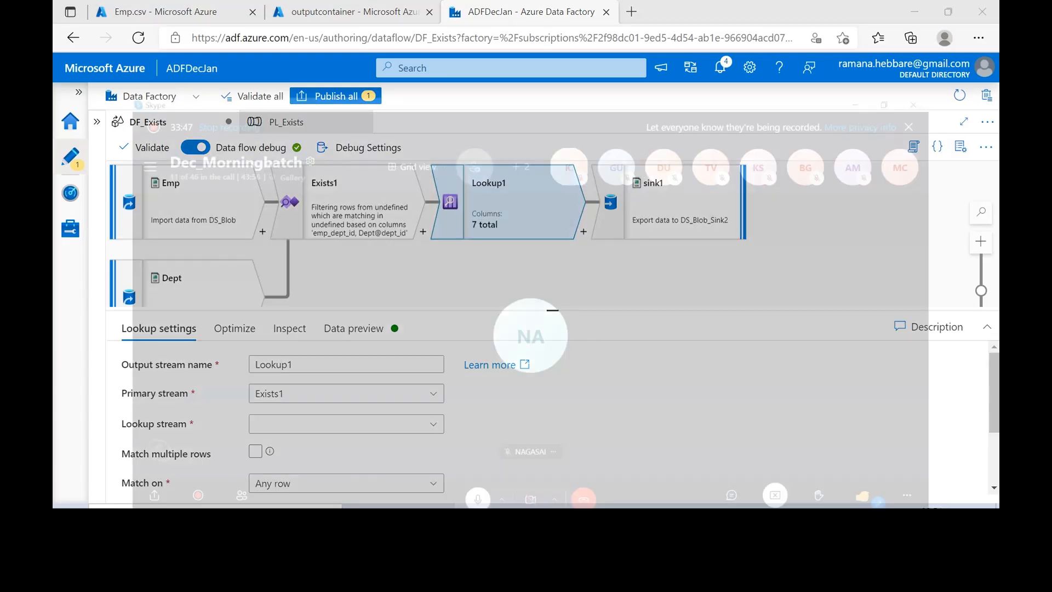
{"action": "left_click", "coordinate": [463, 478]}
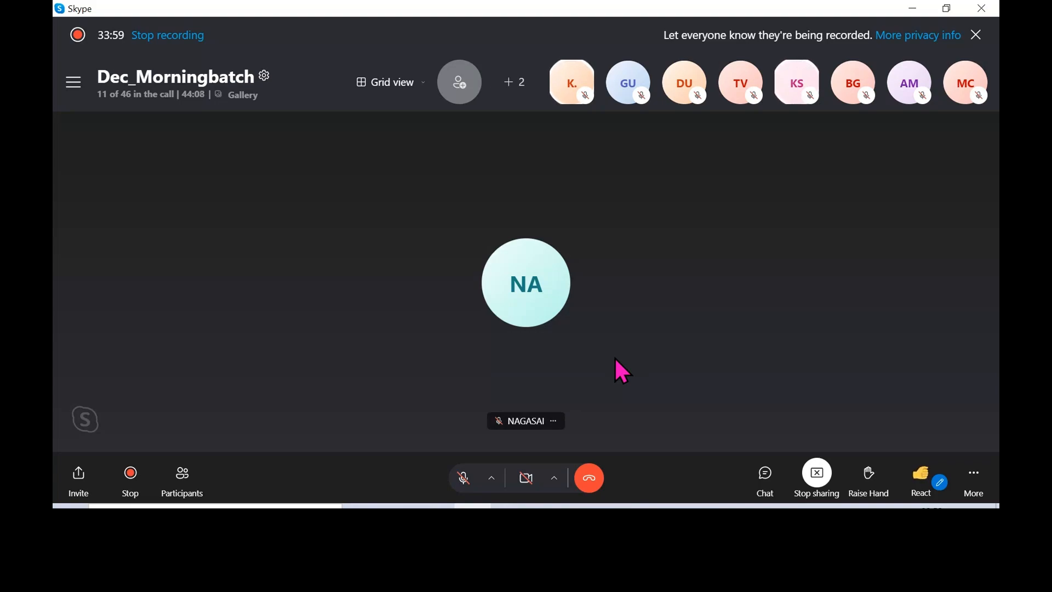
{"action": "left_click", "coordinate": [474, 476]}
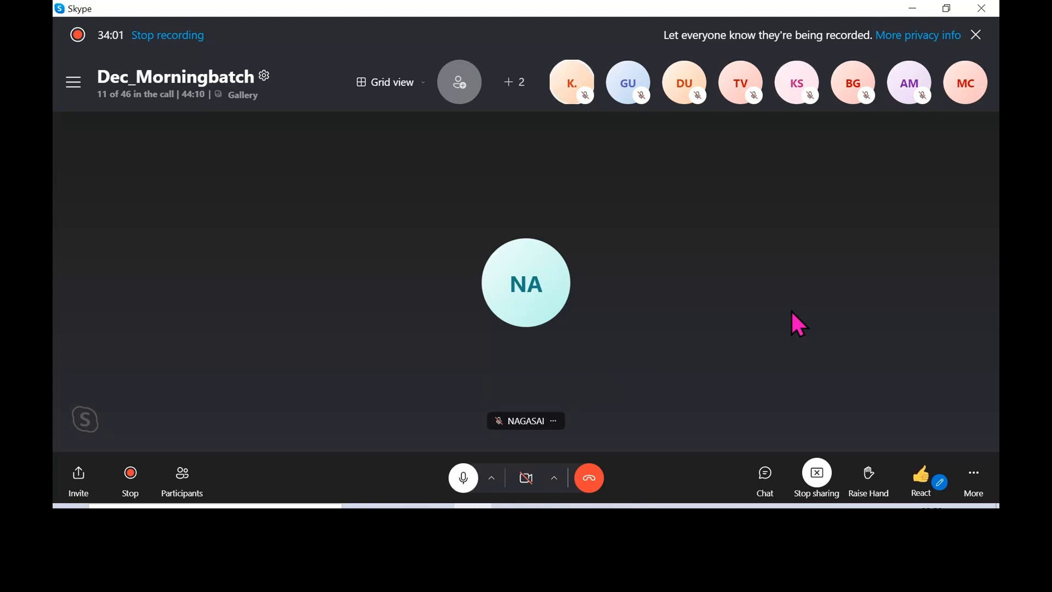
{"action": "left_click", "coordinate": [913, 9]}
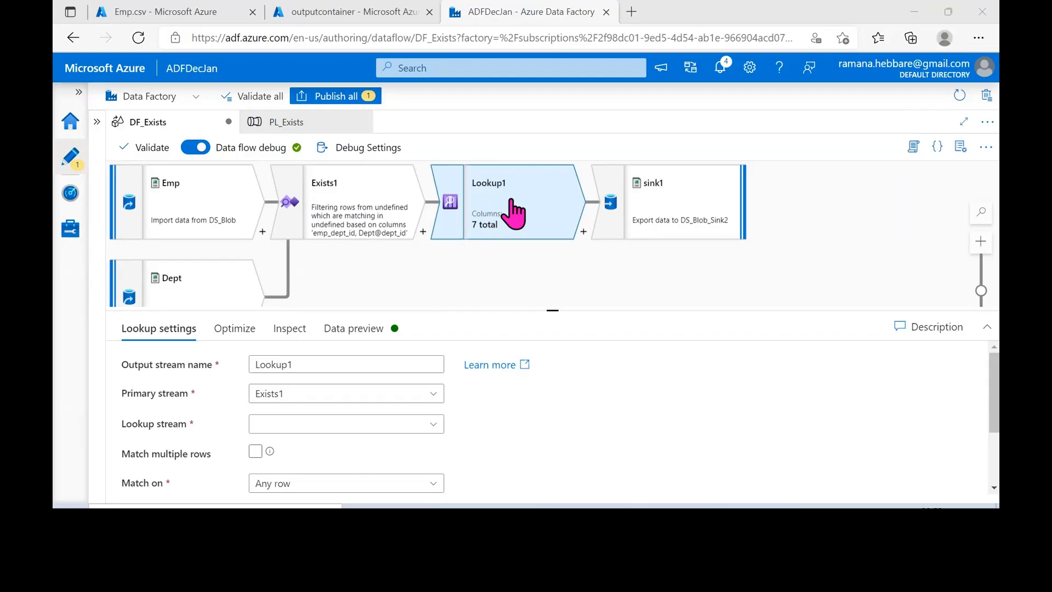
Set the lookup stream of Lookup1 to Dept, keeping Exists1 as its primary stream
{"action": "left_click_drag", "start_coordinate": [512, 310], "coordinate": [533, 285]}
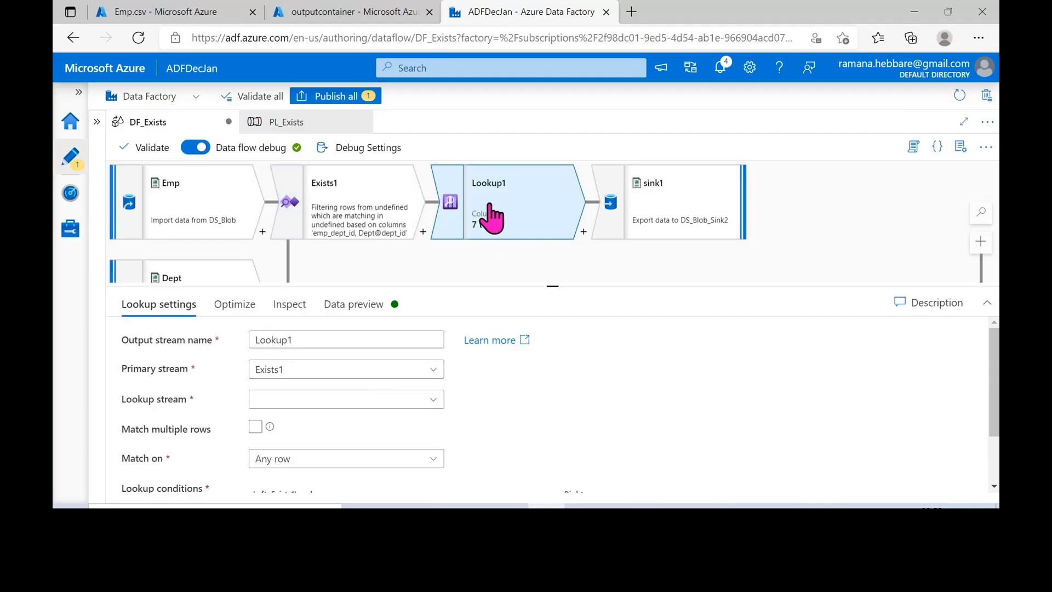
{"action": "left_click", "coordinate": [300, 402]}
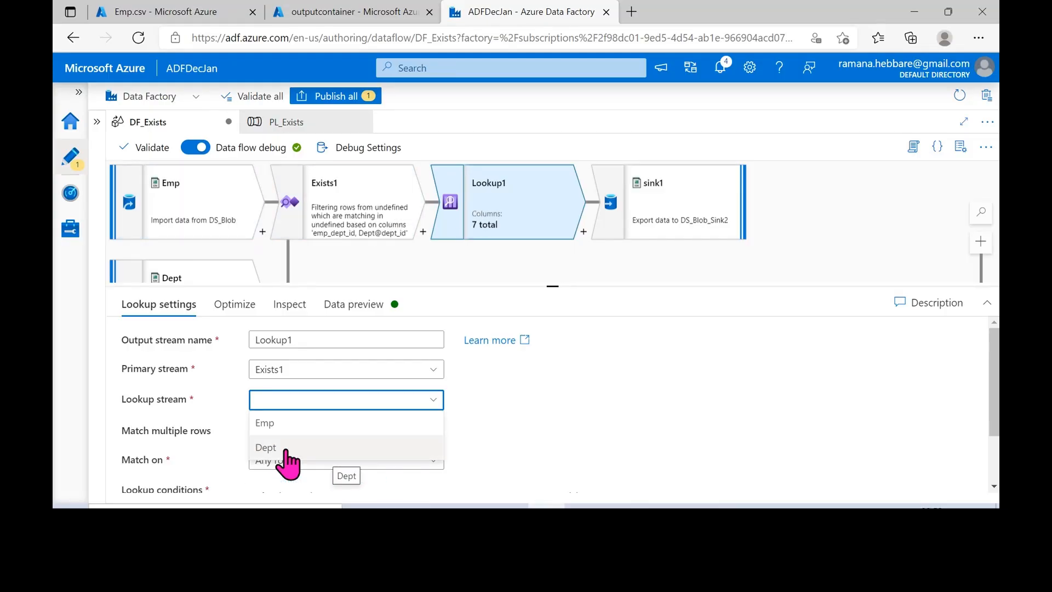
{"action": "left_click", "coordinate": [286, 457]}
{"action": "left_click_drag", "start_coordinate": [509, 287], "coordinate": [521, 422]}
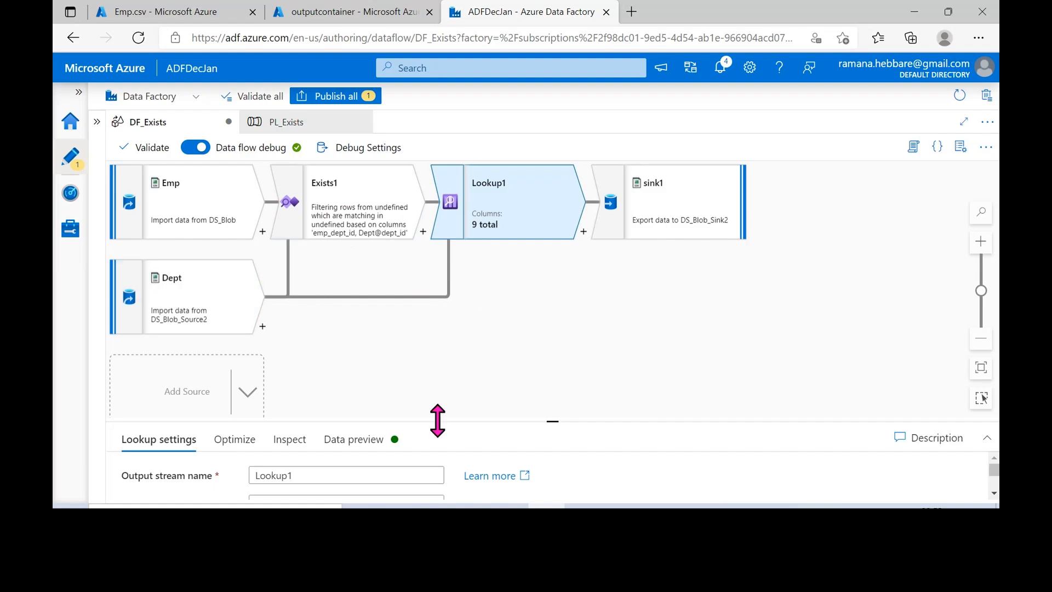
{"action": "left_click_drag", "start_coordinate": [460, 422], "coordinate": [467, 260]}
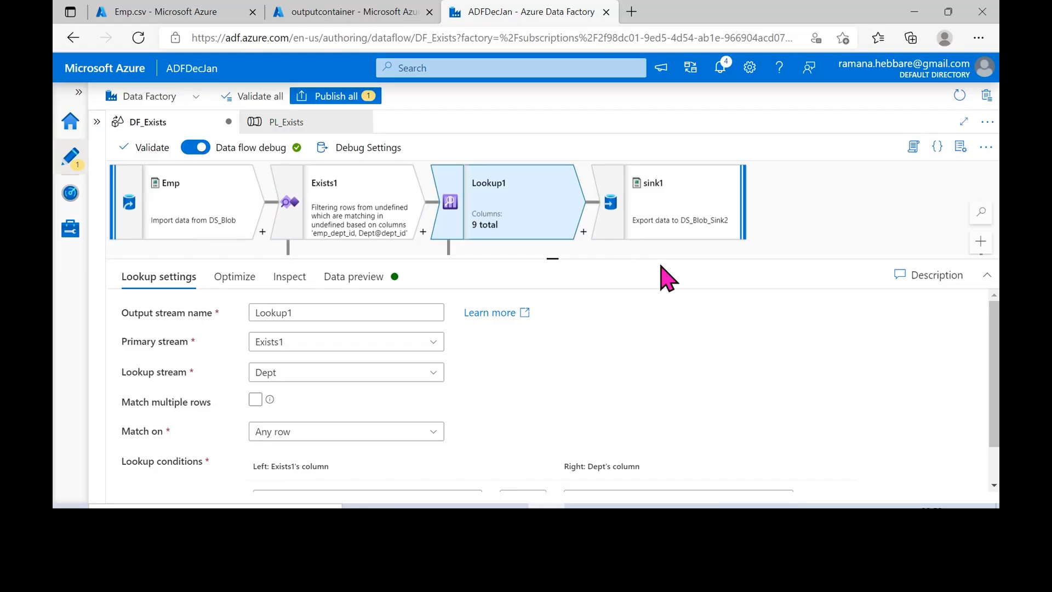
{"action": "left_click_drag", "start_coordinate": [660, 261], "coordinate": [664, 338]}
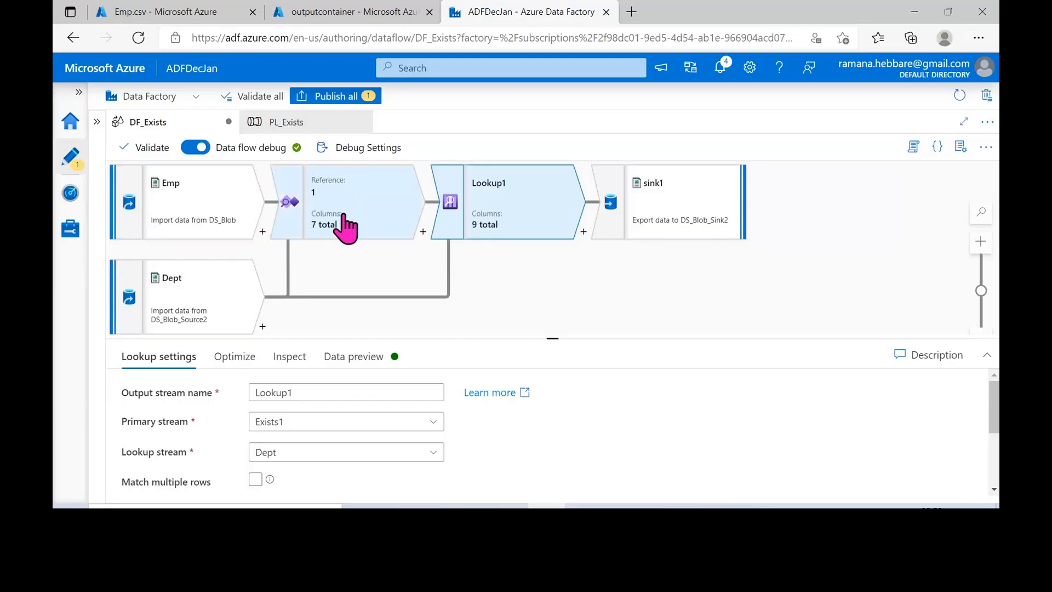
{"action": "left_click_drag", "start_coordinate": [447, 335], "coordinate": [463, 254]}
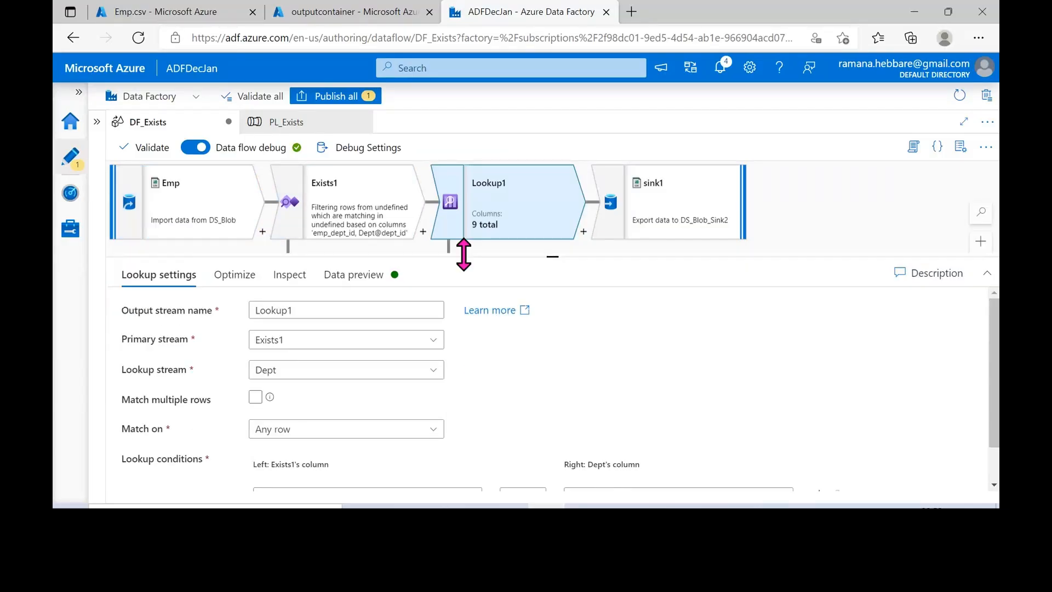
Switch to the Day-1 notes in Notepad and highlight "additional columns from lookup" in the Lookup definition
{"action": "mouse_move", "coordinate": [616, 503]}
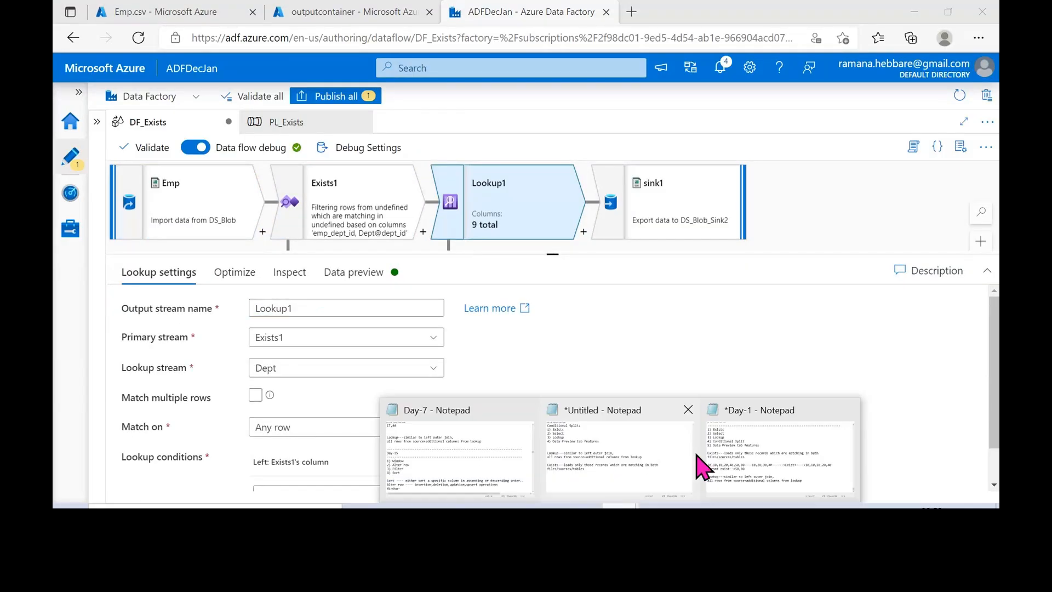
{"action": "left_click", "coordinate": [722, 460]}
{"action": "left_click", "coordinate": [57, 399]}
{"action": "left_click_drag", "start_coordinate": [296, 399], "coordinate": [224, 397]}
{"action": "left_click_drag", "start_coordinate": [304, 400], "coordinate": [681, 396]}
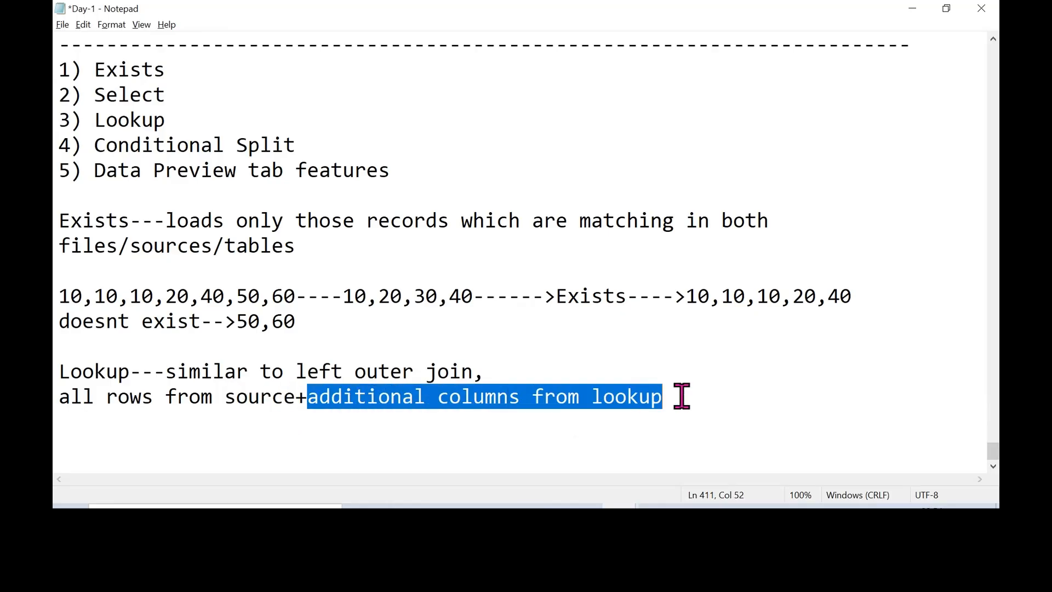
Add "Emp" after "source" and "Dept" after "lookup" in the Lookup definition, and save the notes
{"action": "left_click", "coordinate": [679, 395]}
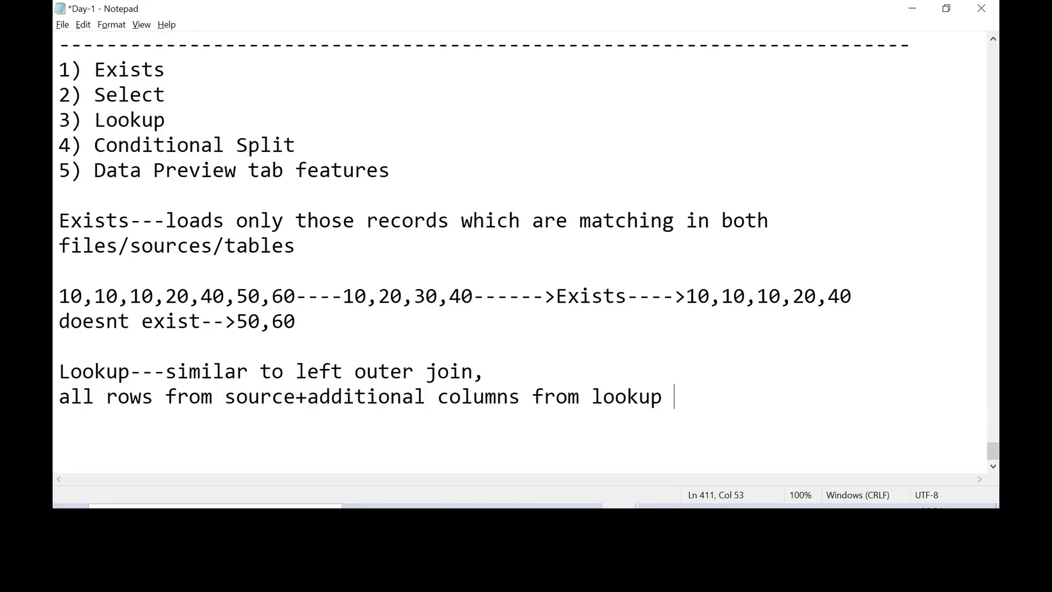
{"action": "type", "text": "Dept"}
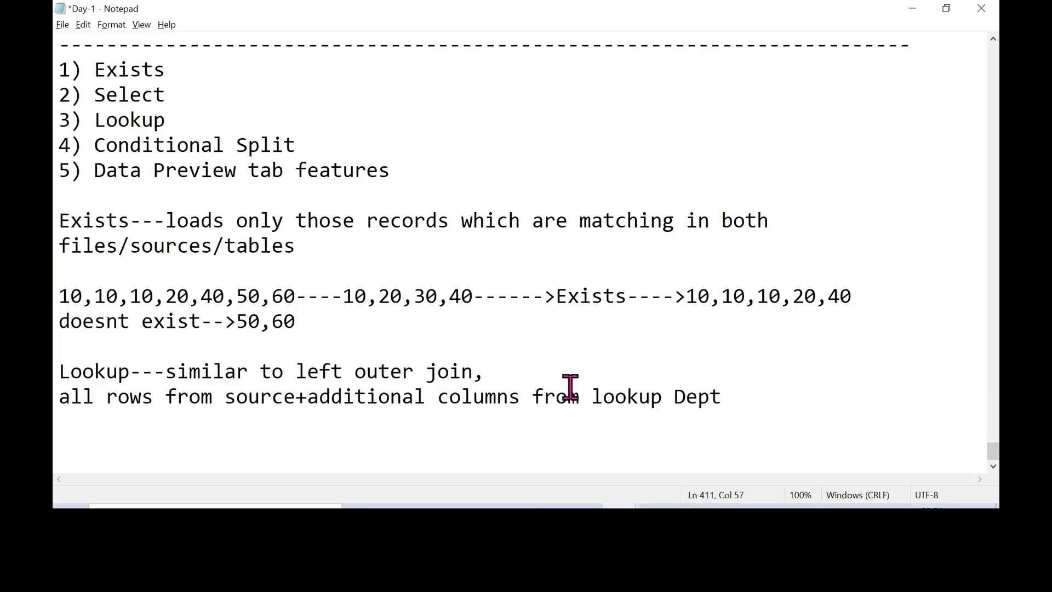
{"action": "left_click", "coordinate": [300, 406]}
{"action": "type", "text": "Emp"}
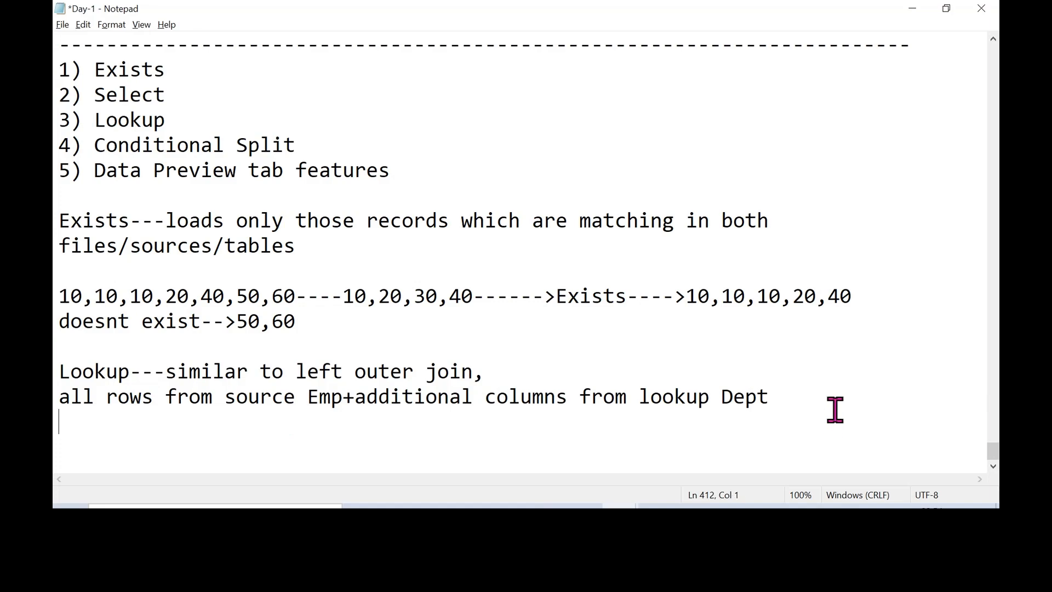
{"action": "key", "text": "ctrl+s"}
Highlight the word Lookup in the notes and switch to the two-circle join diagram in Paint
{"action": "left_click_drag", "start_coordinate": [129, 372], "coordinate": [59, 377]}
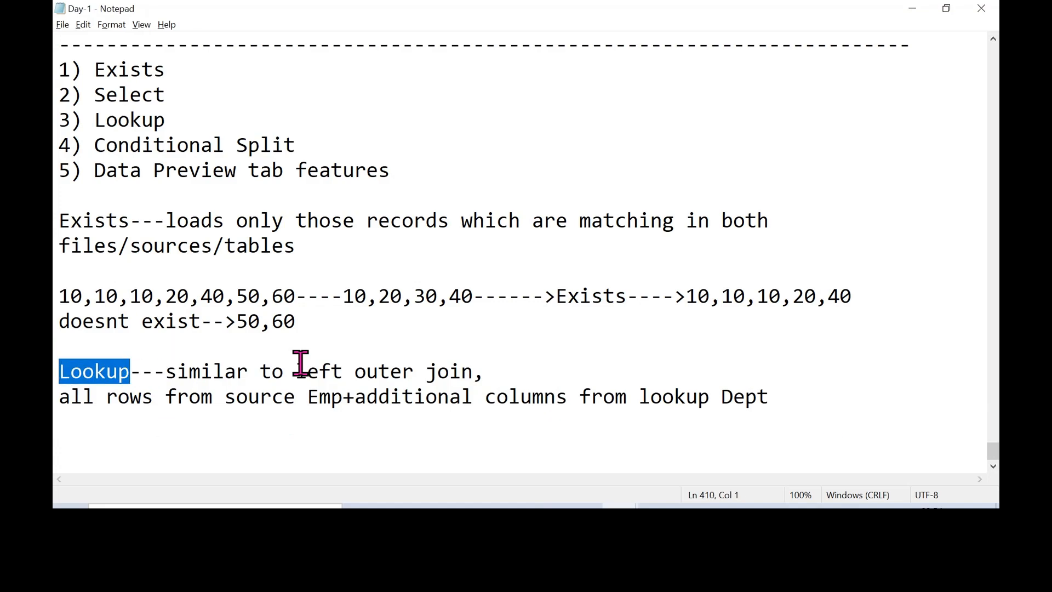
{"action": "left_click", "coordinate": [657, 507]}
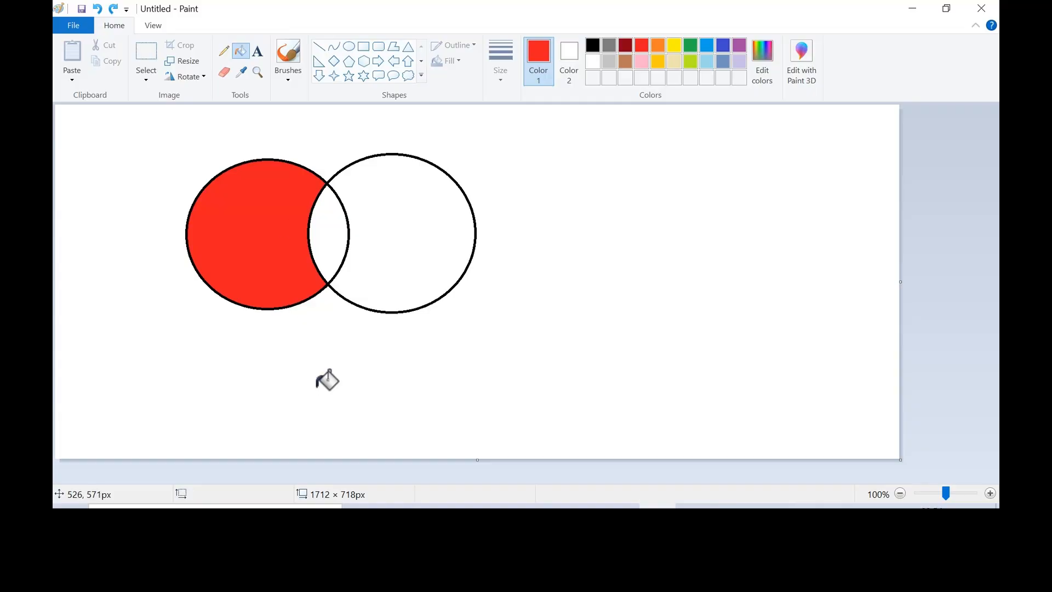
Unmute the microphone in the Skype call, dismiss the call window, and go back to the Day-1 notes
{"action": "mouse_move", "coordinate": [472, 505]}
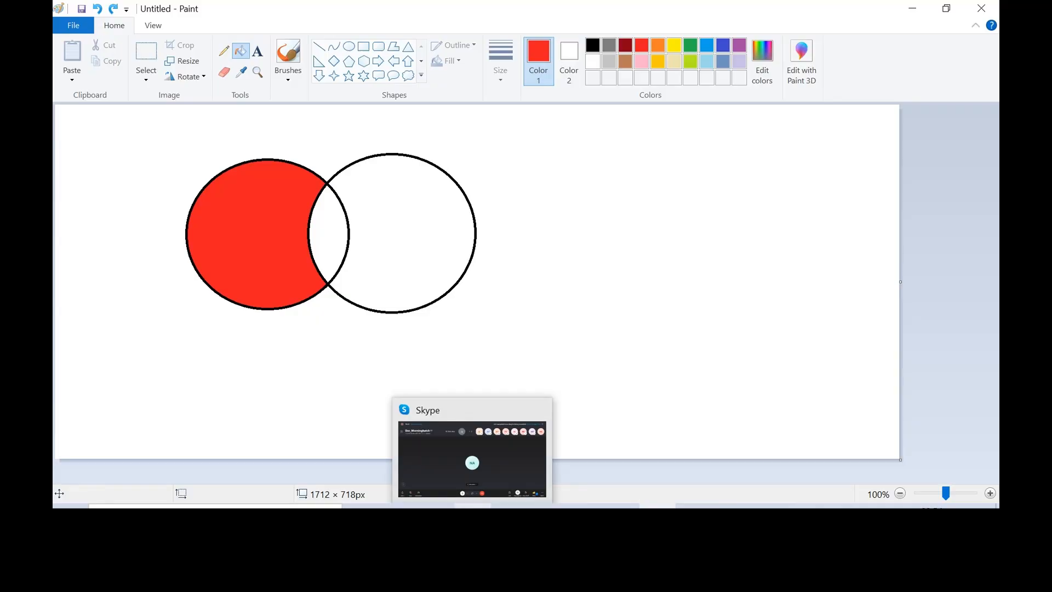
{"action": "left_click", "coordinate": [470, 504]}
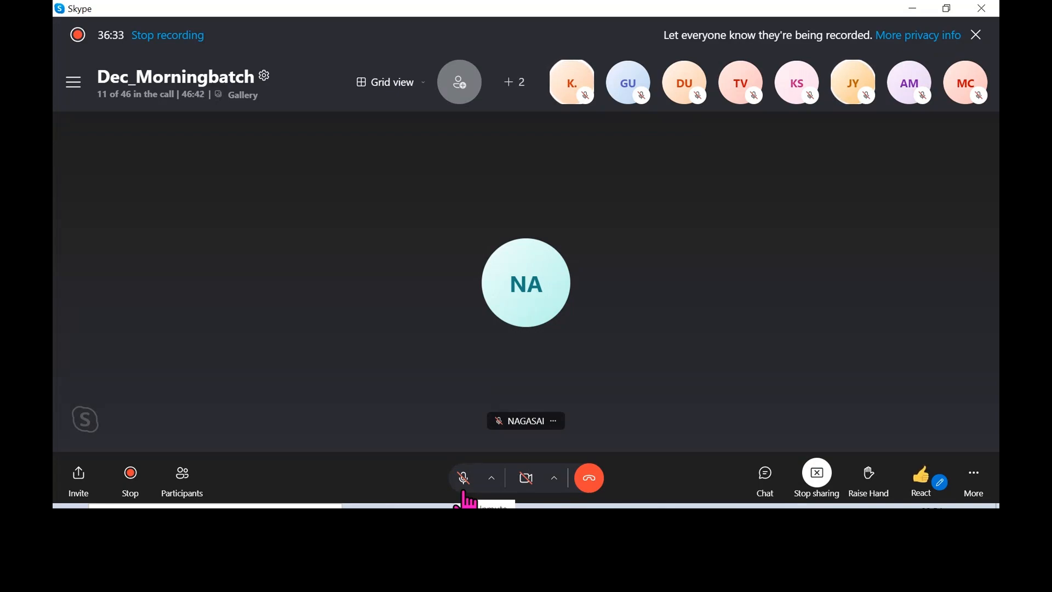
{"action": "left_click", "coordinate": [463, 490]}
{"action": "left_click", "coordinate": [472, 511]}
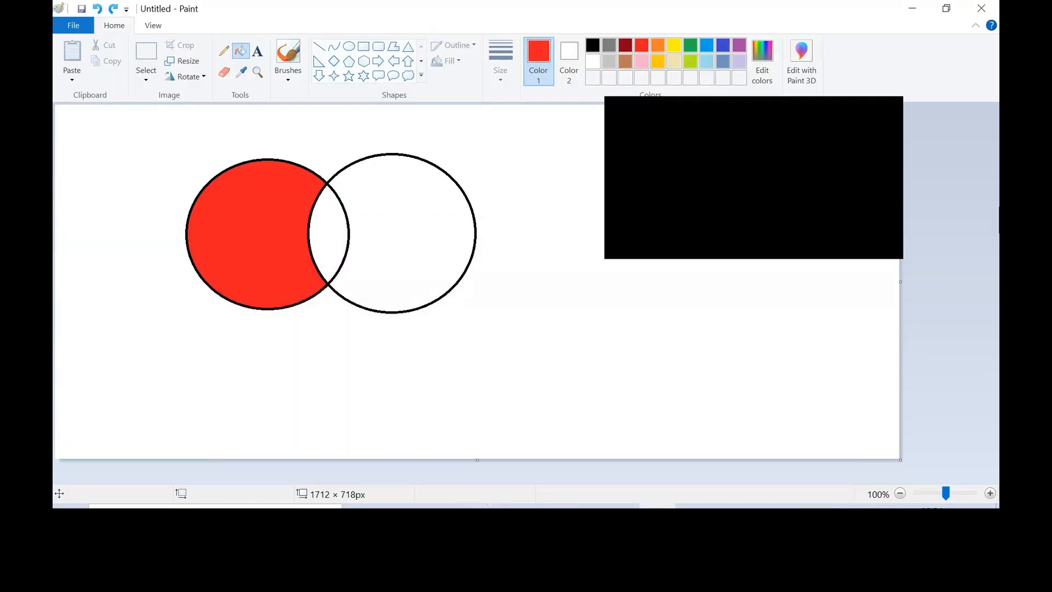
{"action": "left_click", "coordinate": [890, 112]}
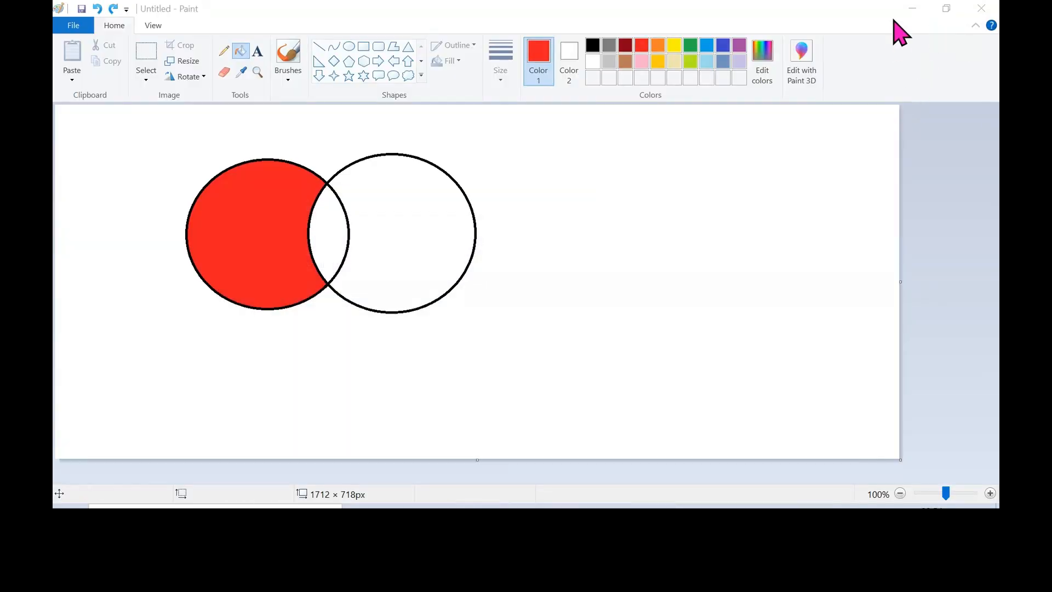
{"action": "left_click", "coordinate": [924, 7]}
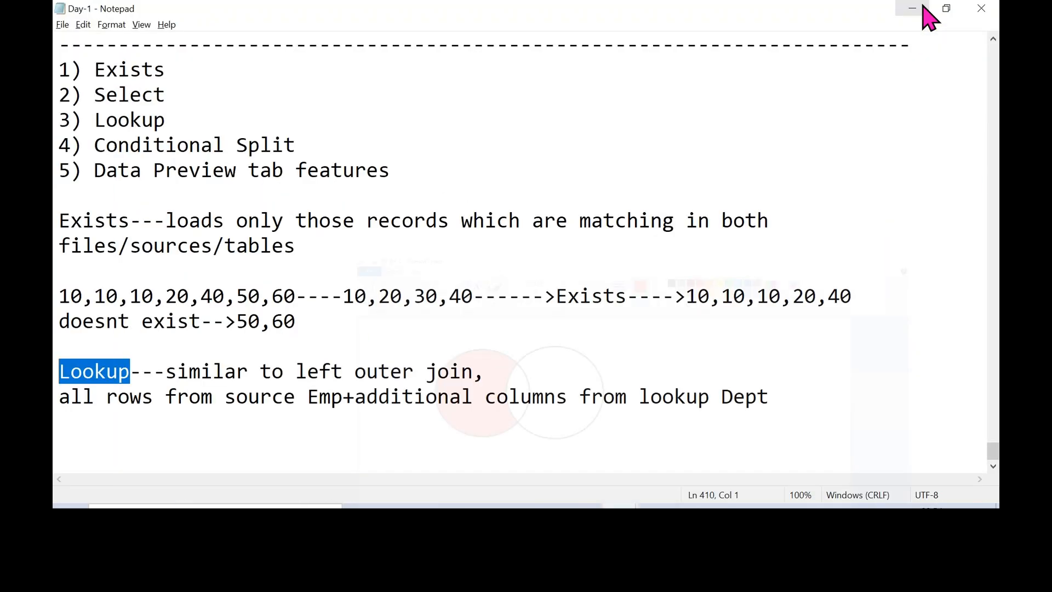
Highlight "similar to left outer join," in the notes and compare it with the circle diagram in Paint
{"action": "left_click", "coordinate": [836, 420]}
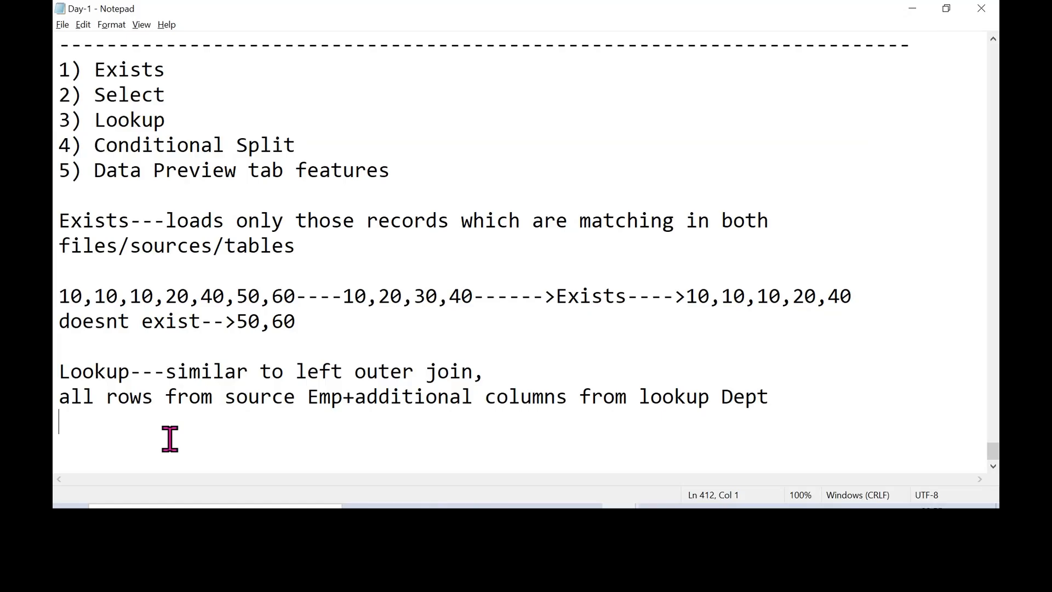
{"action": "key", "text": "Return"}
{"action": "left_click_drag", "start_coordinate": [142, 371], "coordinate": [58, 371]}
{"action": "left_click_drag", "start_coordinate": [165, 371], "coordinate": [505, 371]}
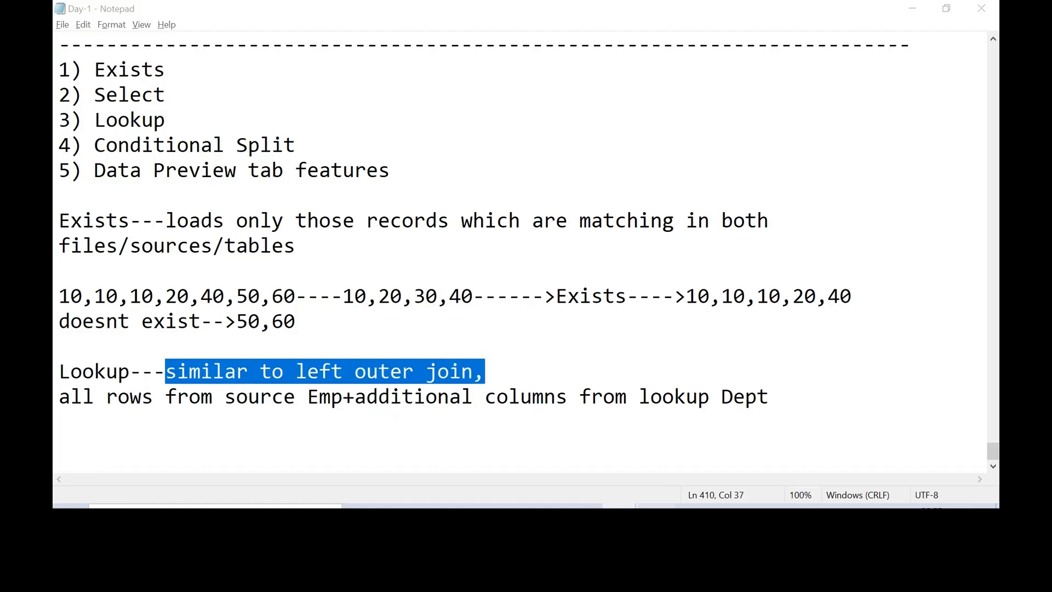
{"action": "left_click", "coordinate": [657, 506]}
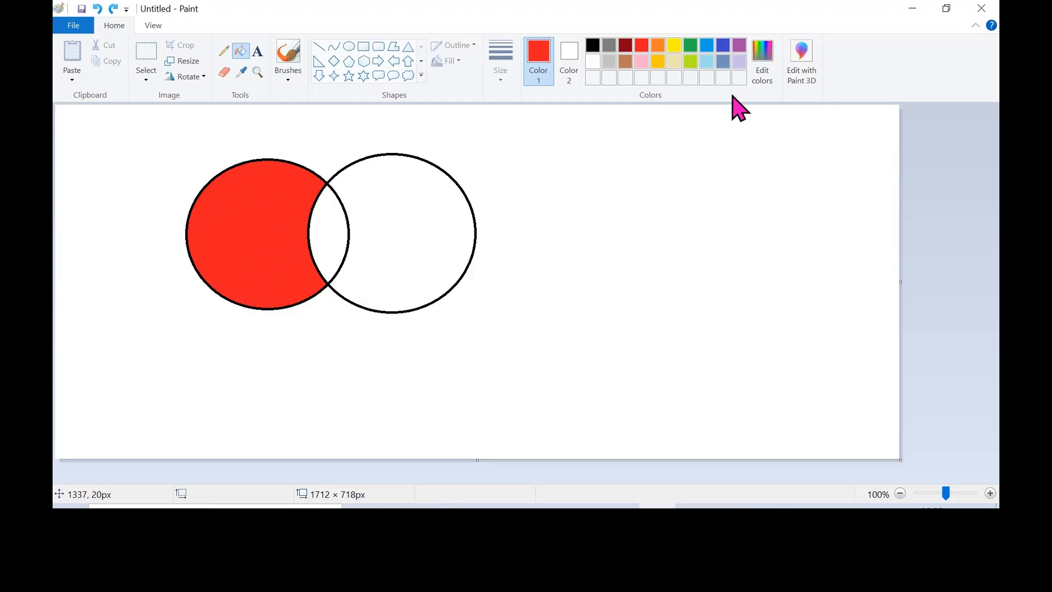
{"action": "left_click", "coordinate": [910, 8]}
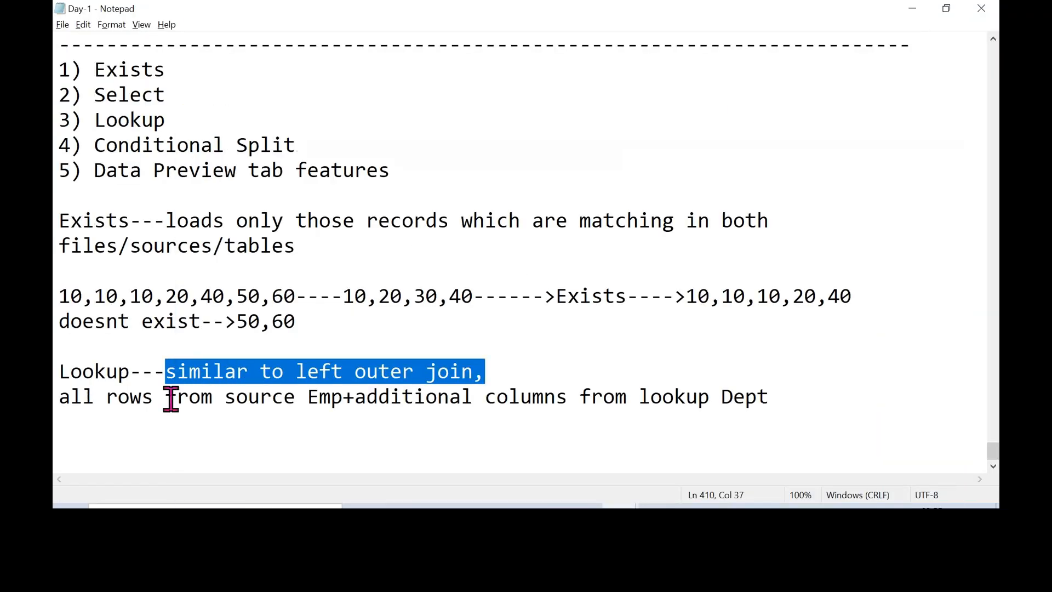
Highlight Lookup, its left outer join description, and the phrase "additional columns from lookup Dept" in the notes
{"action": "left_click", "coordinate": [320, 397]}
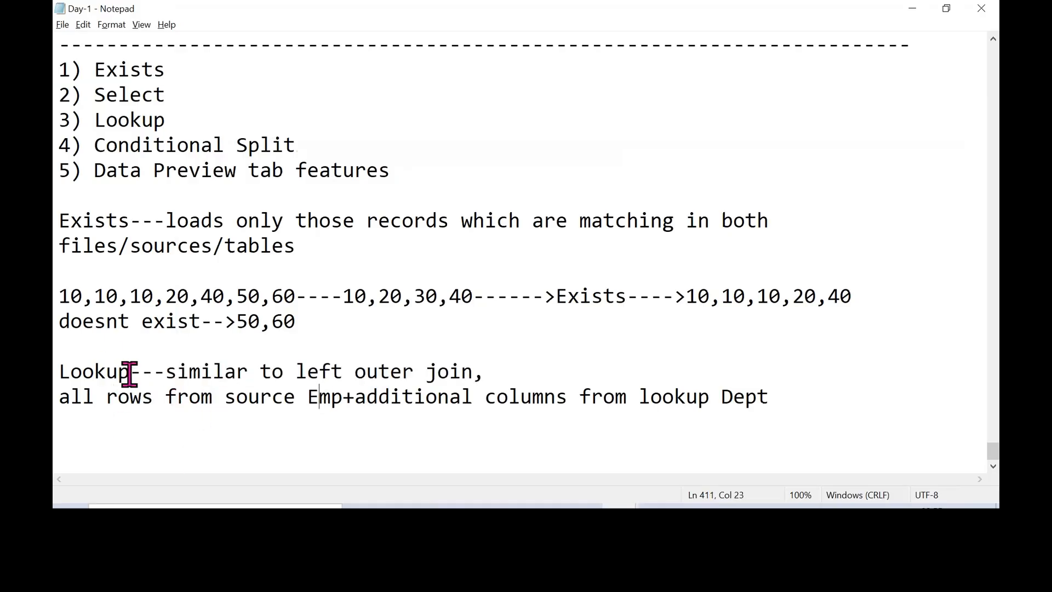
{"action": "left_click_drag", "start_coordinate": [130, 373], "coordinate": [56, 372]}
{"action": "left_click_drag", "start_coordinate": [172, 376], "coordinate": [482, 376]}
{"action": "left_click", "coordinate": [466, 398]}
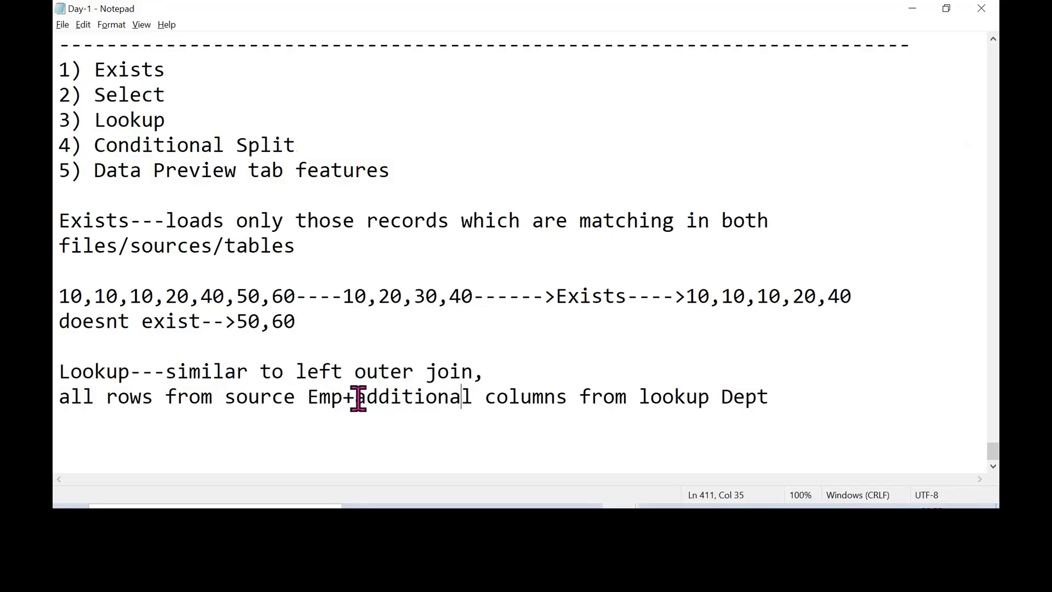
{"action": "left_click_drag", "start_coordinate": [358, 398], "coordinate": [750, 398]}
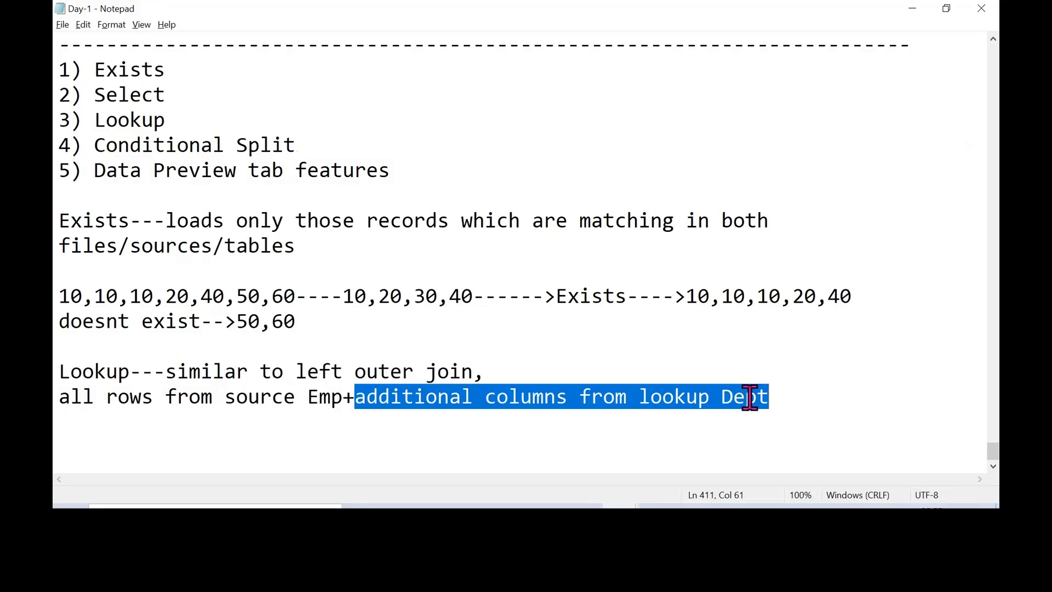
Return to Azure Data Factory and set the Lookup1 condition to match emp_dept_id from Exists1 with dept_id from Dept
{"action": "left_click", "coordinate": [915, 8]}
{"action": "left_click", "coordinate": [611, 250]}
{"action": "left_click", "coordinate": [556, 239]}
{"action": "left_click_drag", "start_coordinate": [558, 252], "coordinate": [586, 166]}
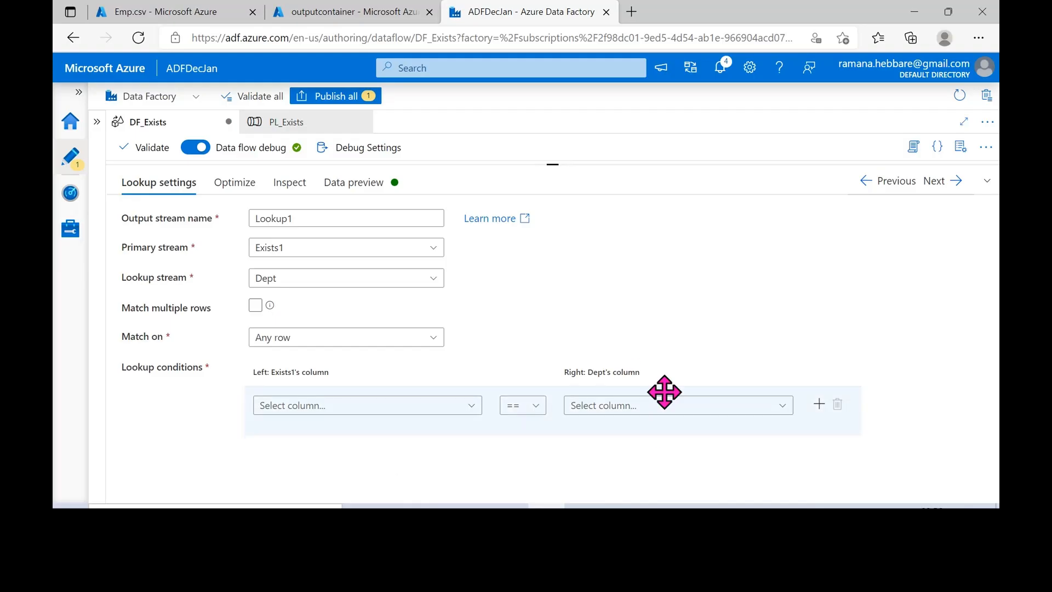
{"action": "left_click", "coordinate": [415, 405]}
{"action": "scroll", "coordinate": [390, 469], "scroll_direction": "down", "scroll_amount": 3}
{"action": "scroll", "coordinate": [390, 466], "scroll_direction": "down", "scroll_amount": 2}
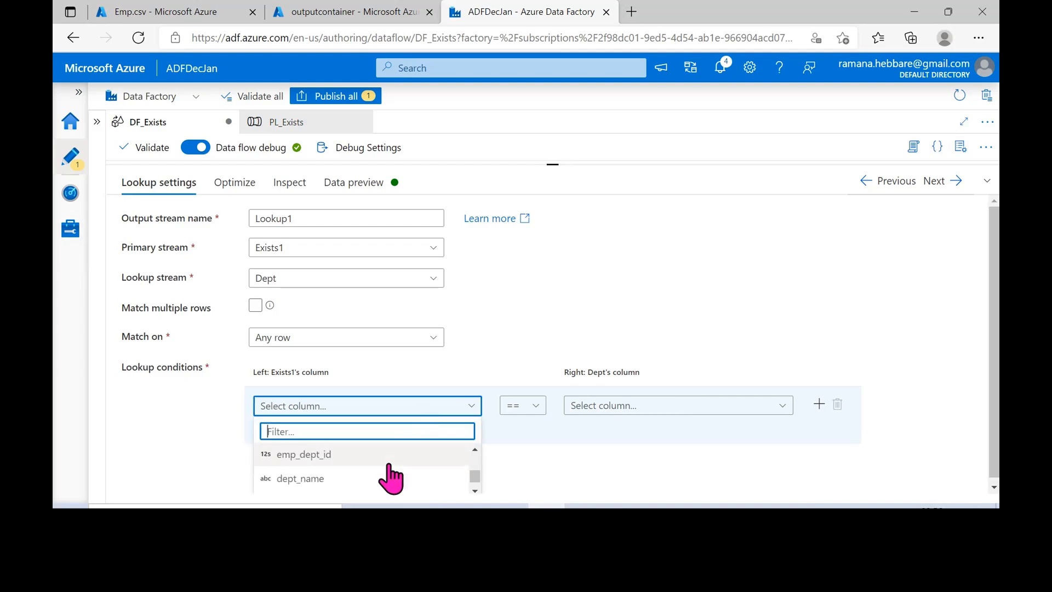
{"action": "left_click", "coordinate": [309, 456]}
{"action": "left_click", "coordinate": [600, 406]}
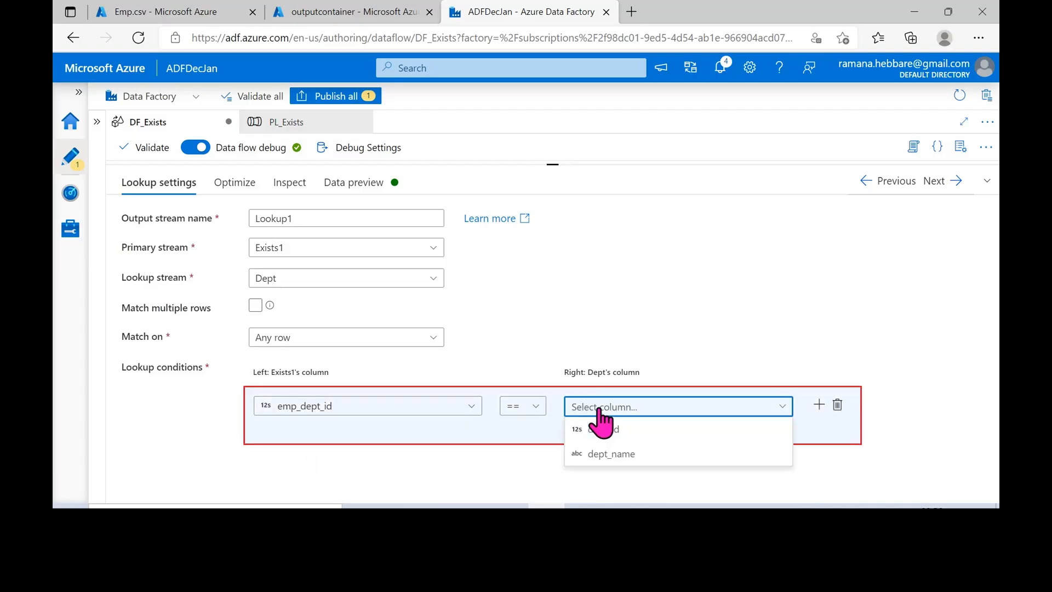
{"action": "left_click", "coordinate": [642, 430]}
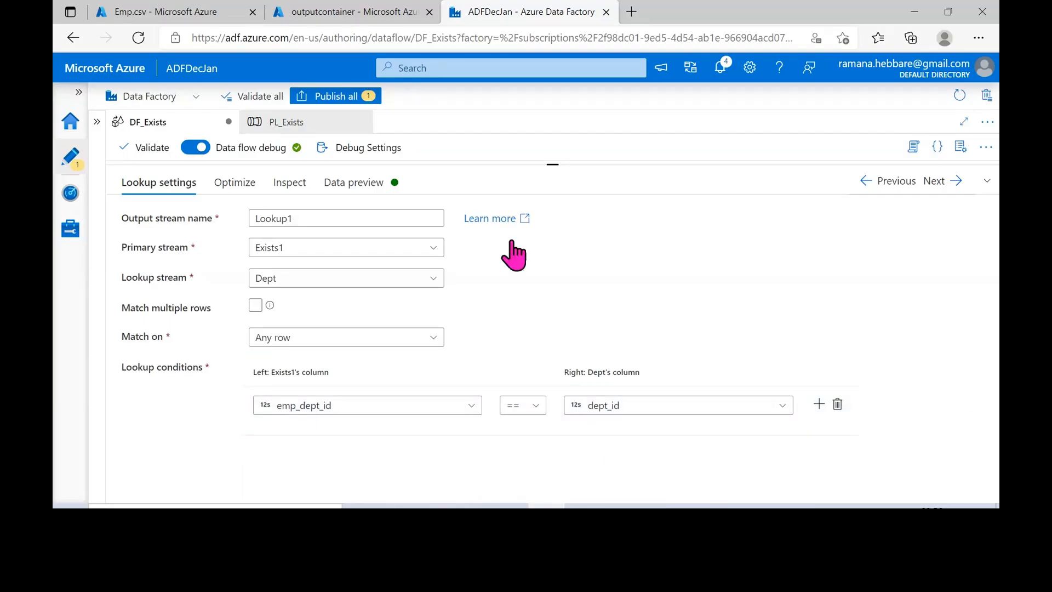
Open the data preview of Lookup1 and refresh it to fetch the lookup output
{"action": "left_click_drag", "start_coordinate": [515, 164], "coordinate": [520, 273]}
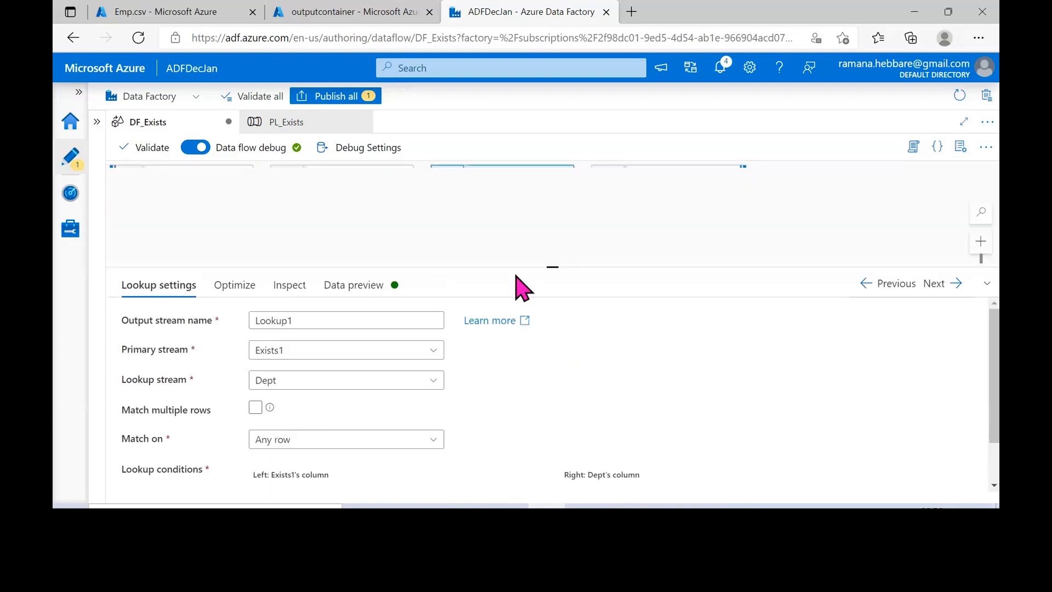
{"action": "left_click", "coordinate": [232, 285]}
{"action": "left_click", "coordinate": [342, 286]}
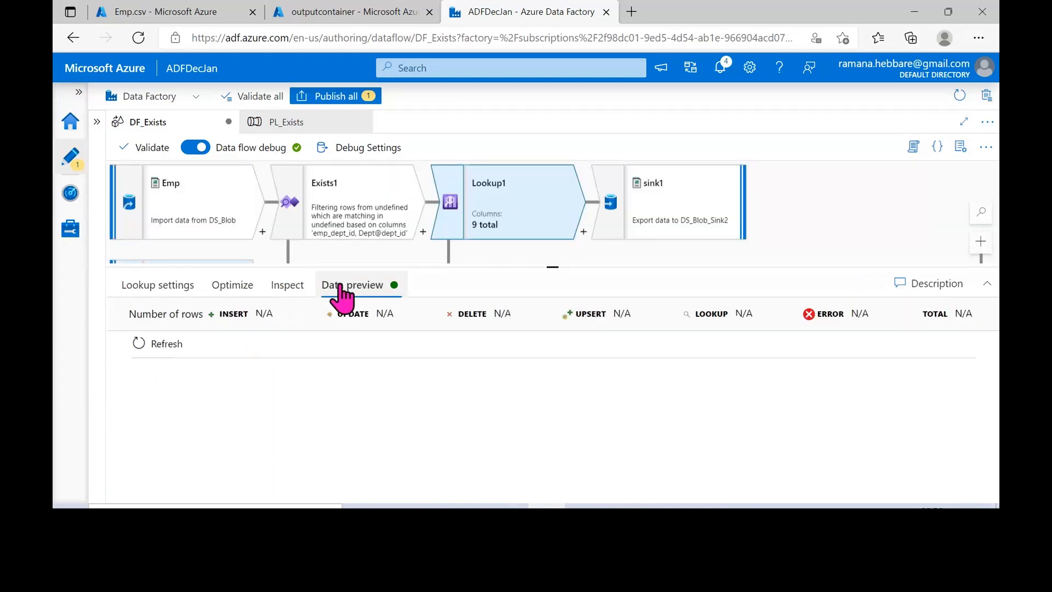
{"action": "left_click", "coordinate": [164, 343]}
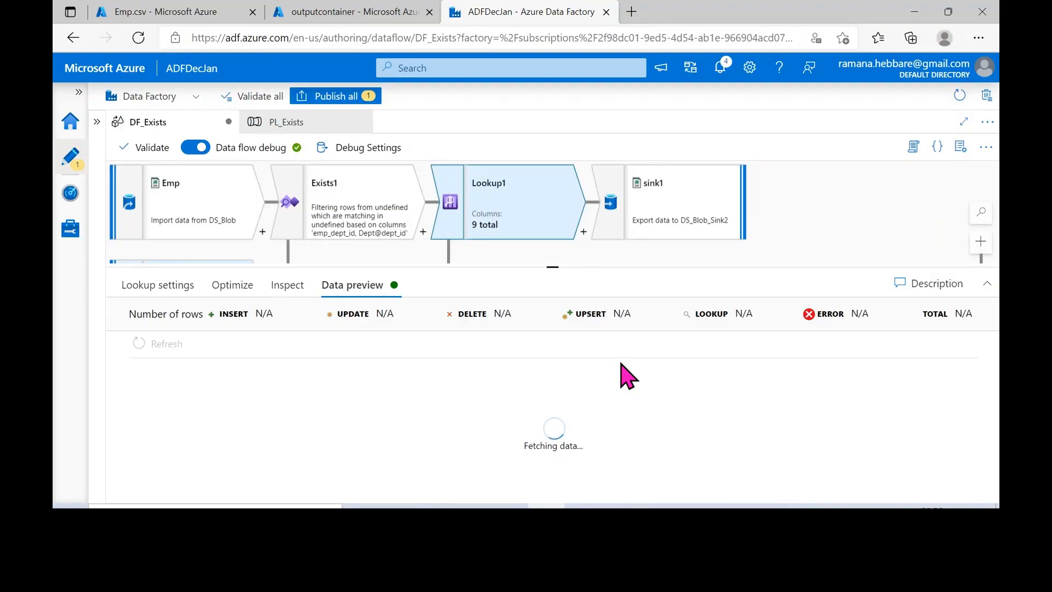
Select the Exists1 transformation and examine the rows in its data preview
{"action": "left_click_drag", "start_coordinate": [627, 267], "coordinate": [630, 326]}
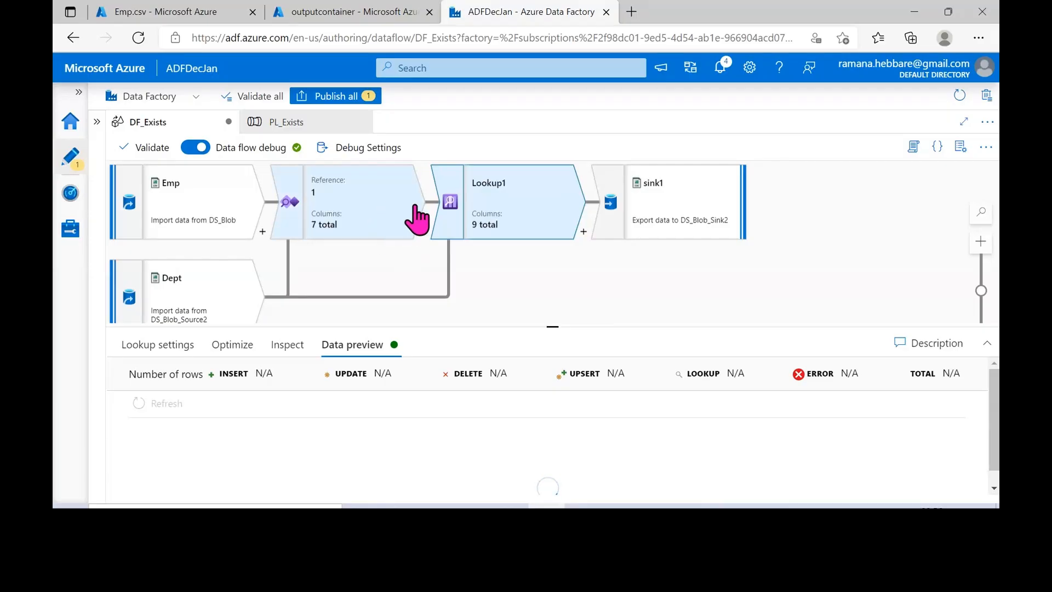
{"action": "left_click", "coordinate": [370, 204]}
{"action": "left_click", "coordinate": [343, 345]}
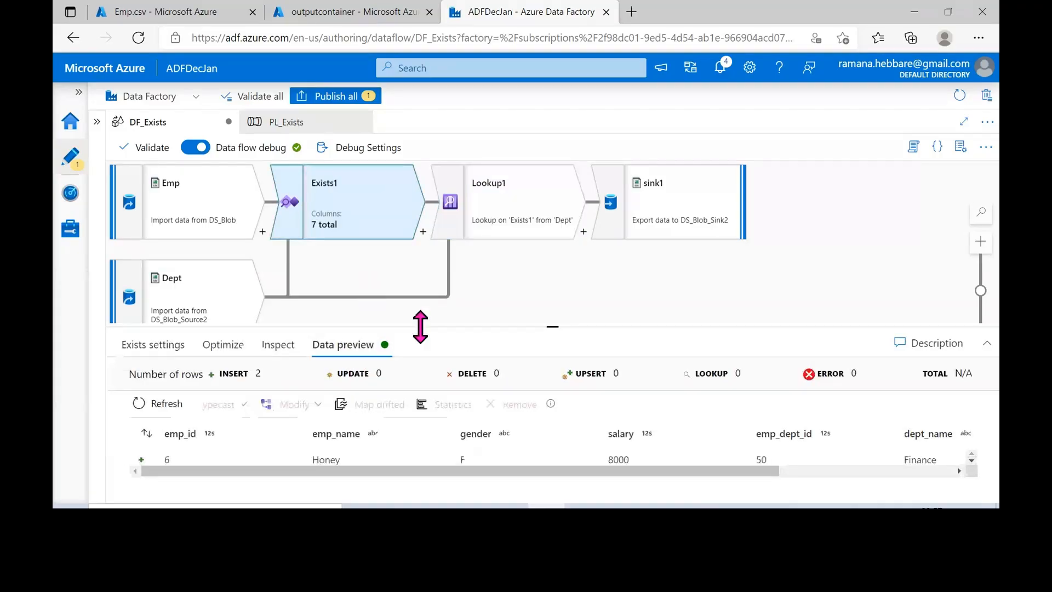
{"action": "left_click_drag", "start_coordinate": [422, 327], "coordinate": [425, 254]}
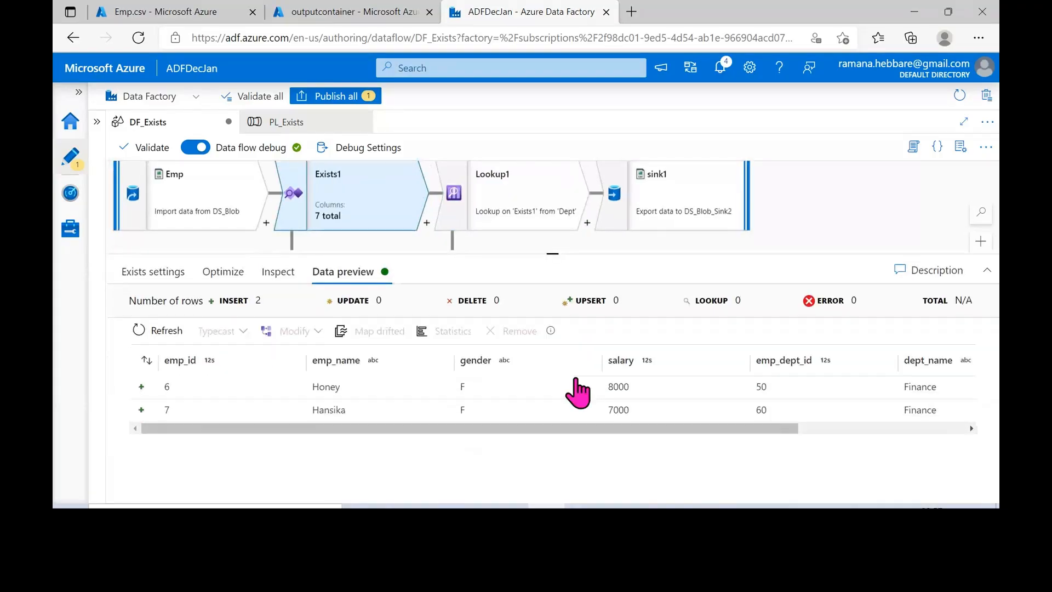
Look over the employee and department columns in the Exists1 data preview
{"action": "left_click_drag", "start_coordinate": [549, 427], "coordinate": [520, 446]}
{"action": "mouse_move", "coordinate": [490, 251]}
{"action": "left_mouse_down"}
{"action": "mouse_move", "coordinate": [493, 305]}
{"action": "mouse_move", "coordinate": [506, 252]}
{"action": "left_mouse_up"}
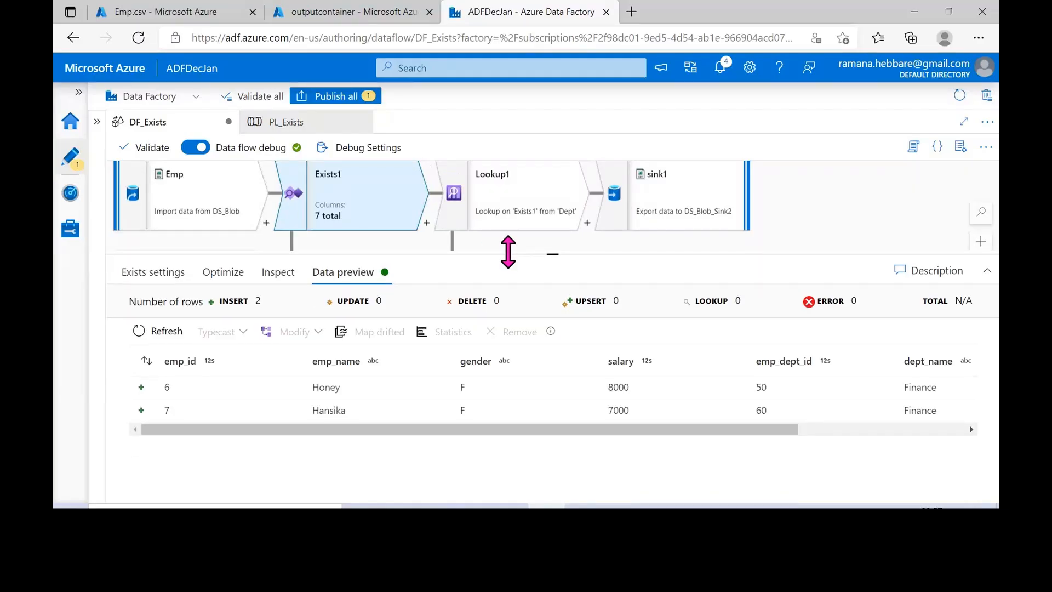
{"action": "left_click_drag", "start_coordinate": [599, 423], "coordinate": [542, 441]}
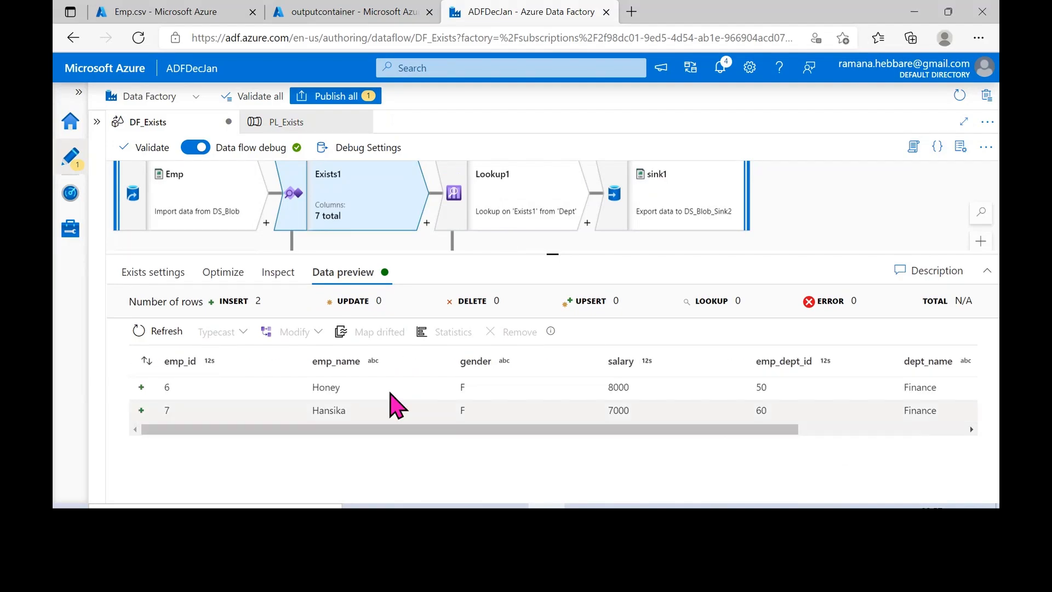
Select the Lookup1 transformation and inspect the dept_name and dept_id columns at the end of its data preview
{"action": "left_click_drag", "start_coordinate": [467, 253], "coordinate": [457, 331]}
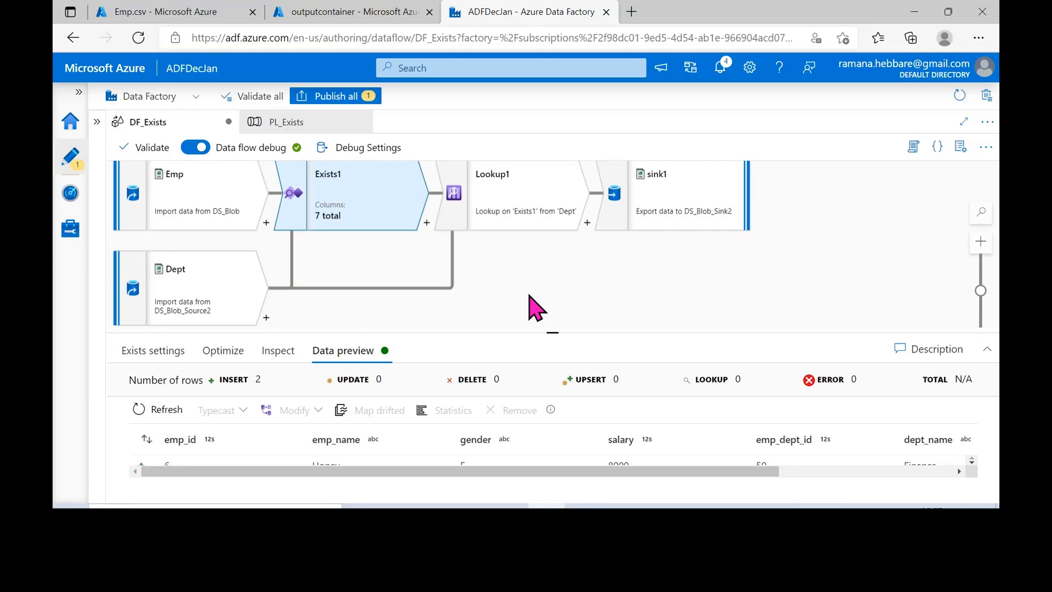
{"action": "left_click", "coordinate": [533, 215]}
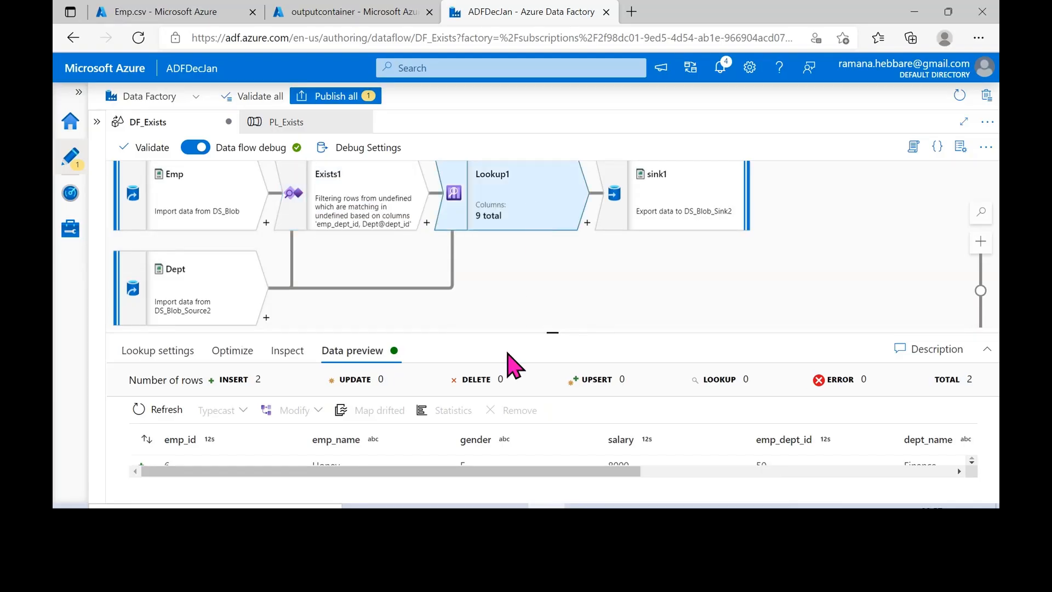
{"action": "left_click_drag", "start_coordinate": [529, 407], "coordinate": [901, 408]}
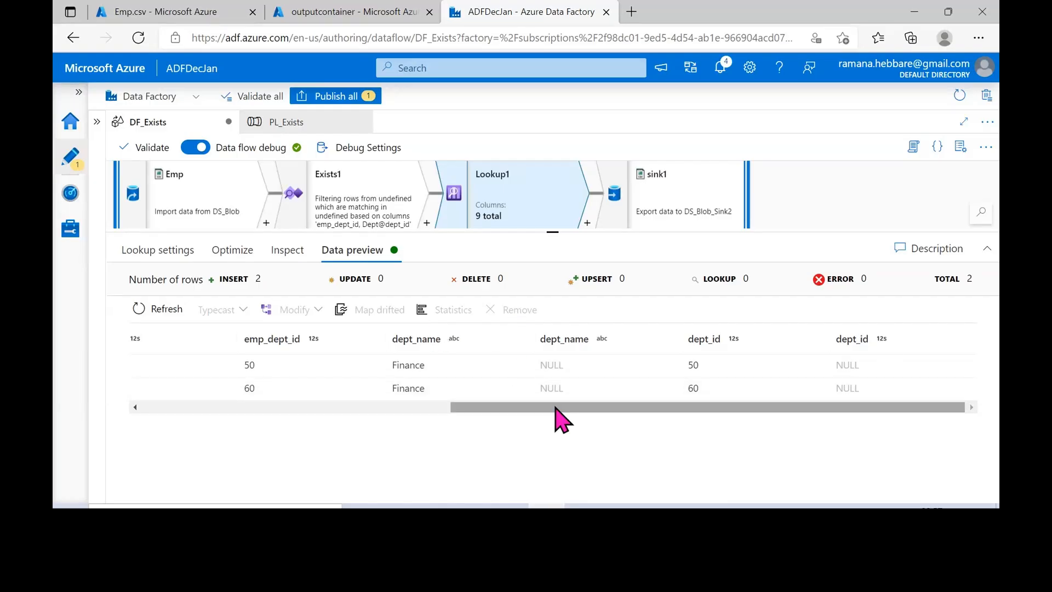
{"action": "left_click_drag", "start_coordinate": [556, 408], "coordinate": [555, 407]}
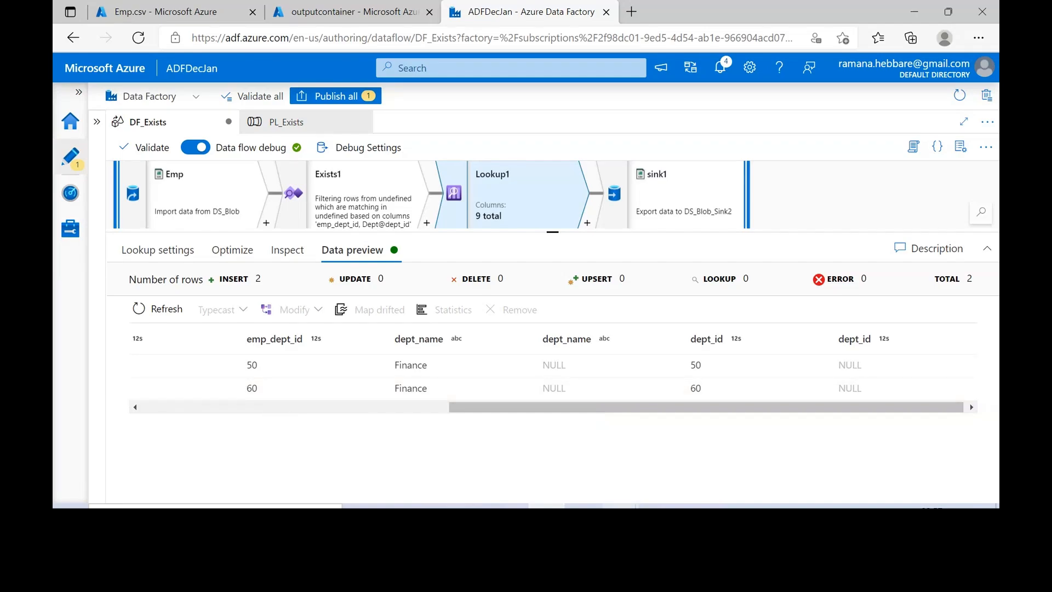
Switch to the Day-1 notes in Notepad, highlight the department IDs 10,20,30,40, and return to Azure Data Factory
{"action": "mouse_move", "coordinate": [619, 504]}
{"action": "left_click", "coordinate": [715, 463]}
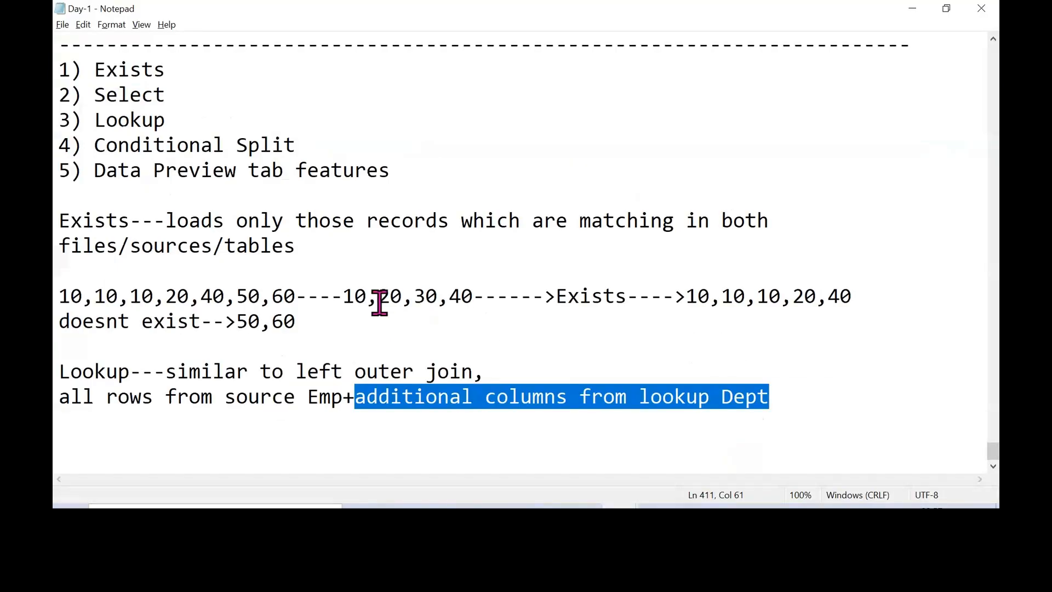
{"action": "left_click", "coordinate": [465, 298]}
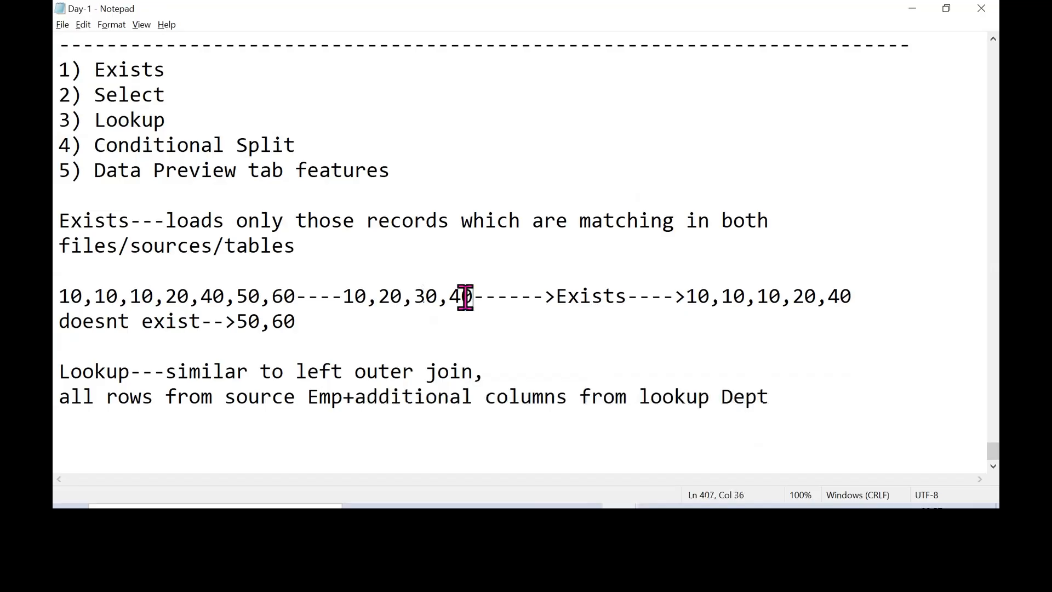
{"action": "left_click_drag", "start_coordinate": [465, 299], "coordinate": [348, 297]}
{"action": "left_click", "coordinate": [384, 324]}
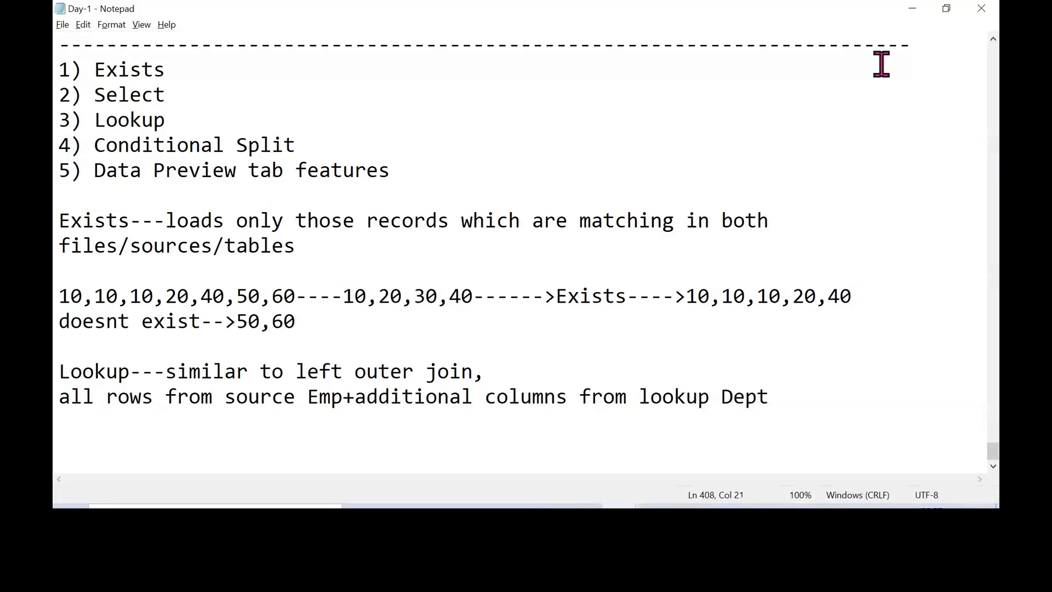
{"action": "left_click", "coordinate": [912, 10]}
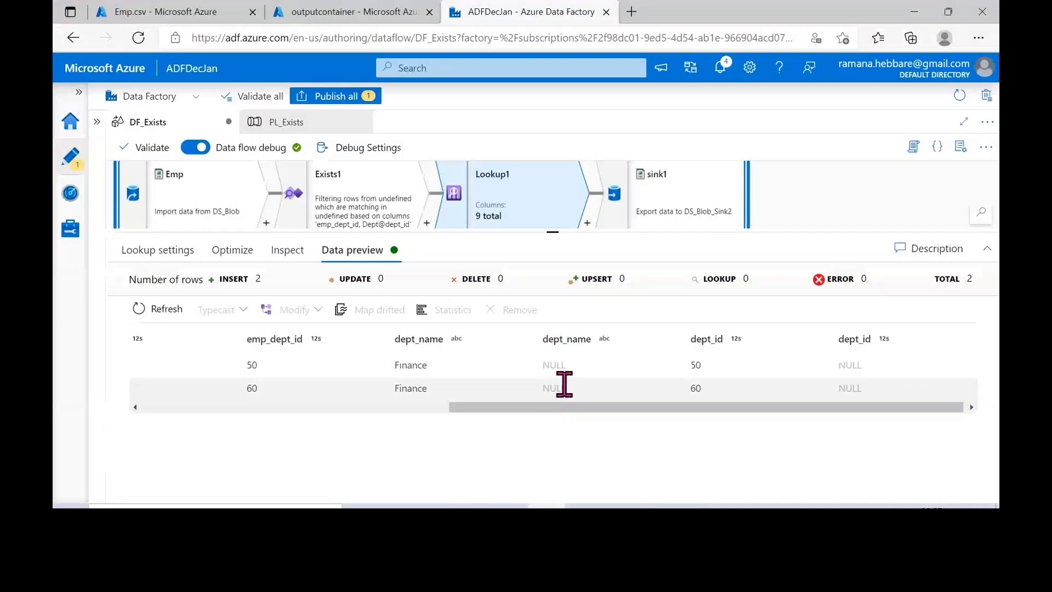
Compare the paired dept_name and dept_id columns in the Lookup1 preview with emp_dept_id, checking them against the Exists1 and Dept inputs
{"action": "left_click_drag", "start_coordinate": [579, 408], "coordinate": [518, 419]}
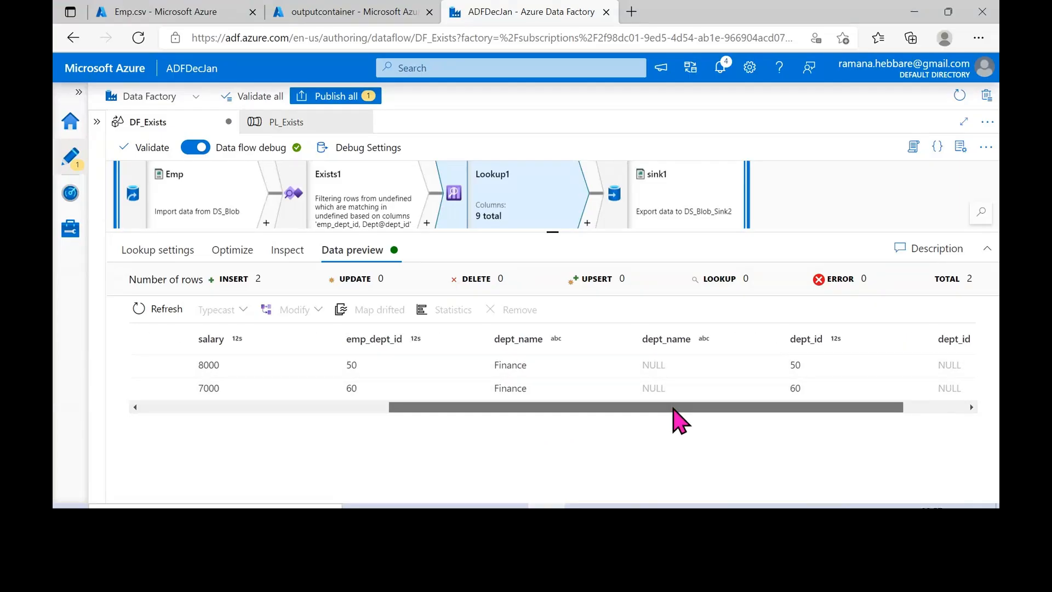
{"action": "left_click_drag", "start_coordinate": [673, 418], "coordinate": [711, 418]}
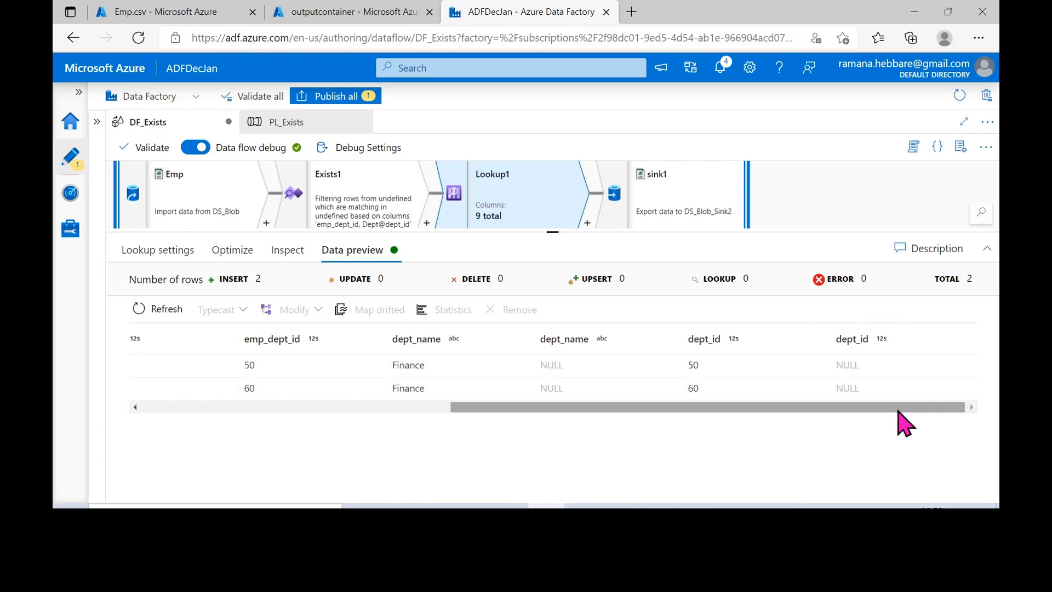
{"action": "left_click_drag", "start_coordinate": [599, 234], "coordinate": [281, 324]}
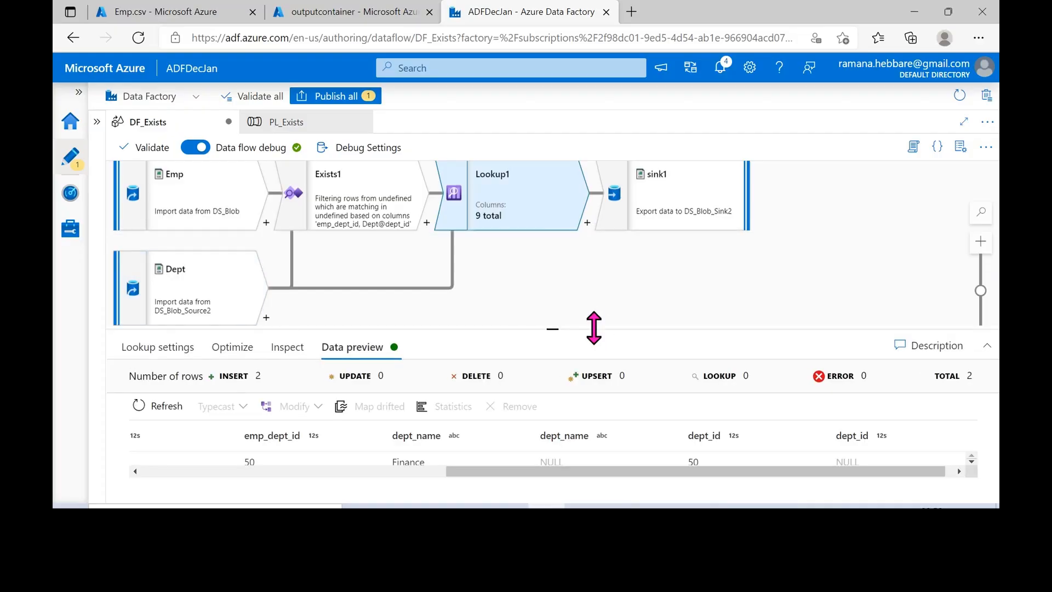
{"action": "left_click_drag", "start_coordinate": [594, 327], "coordinate": [592, 295]}
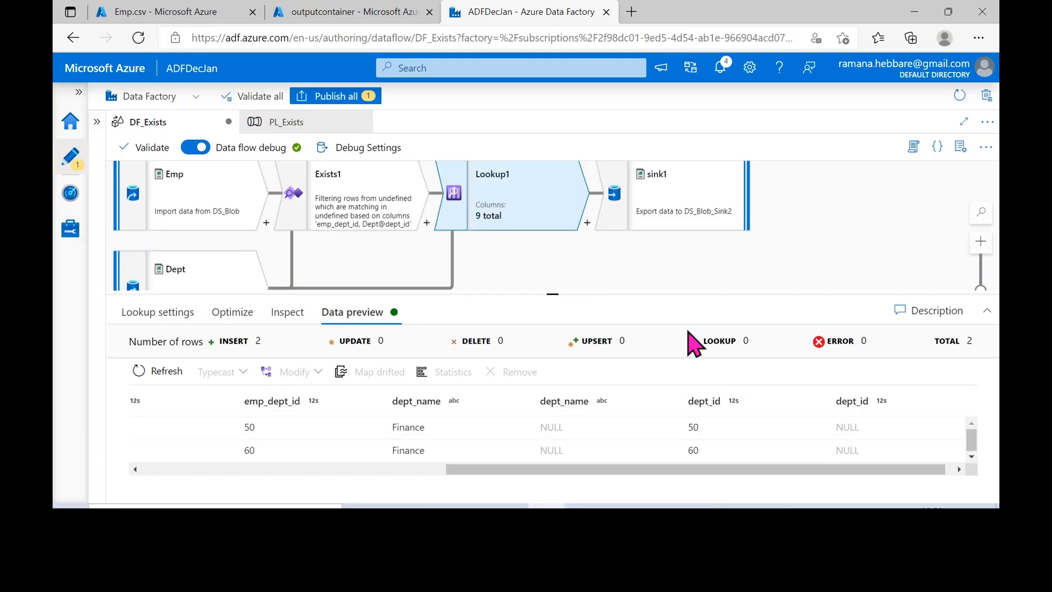
{"action": "mouse_move", "coordinate": [650, 469]}
{"action": "left_mouse_down"}
{"action": "mouse_move", "coordinate": [615, 472]}
{"action": "mouse_move", "coordinate": [670, 474]}
{"action": "mouse_move", "coordinate": [649, 471]}
{"action": "left_mouse_up"}
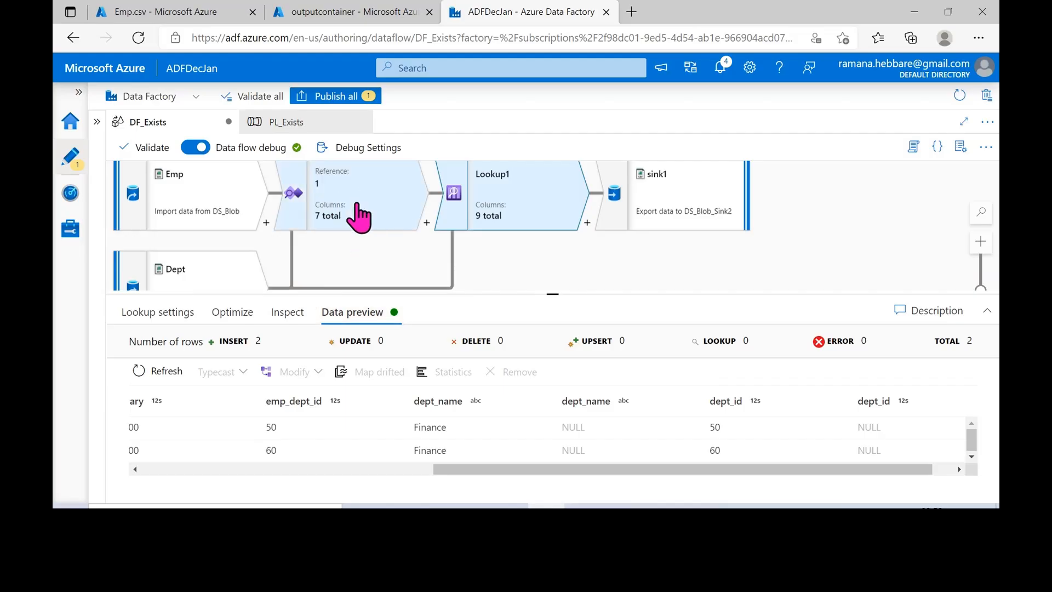
{"action": "left_click_drag", "start_coordinate": [552, 291], "coordinate": [547, 263]}
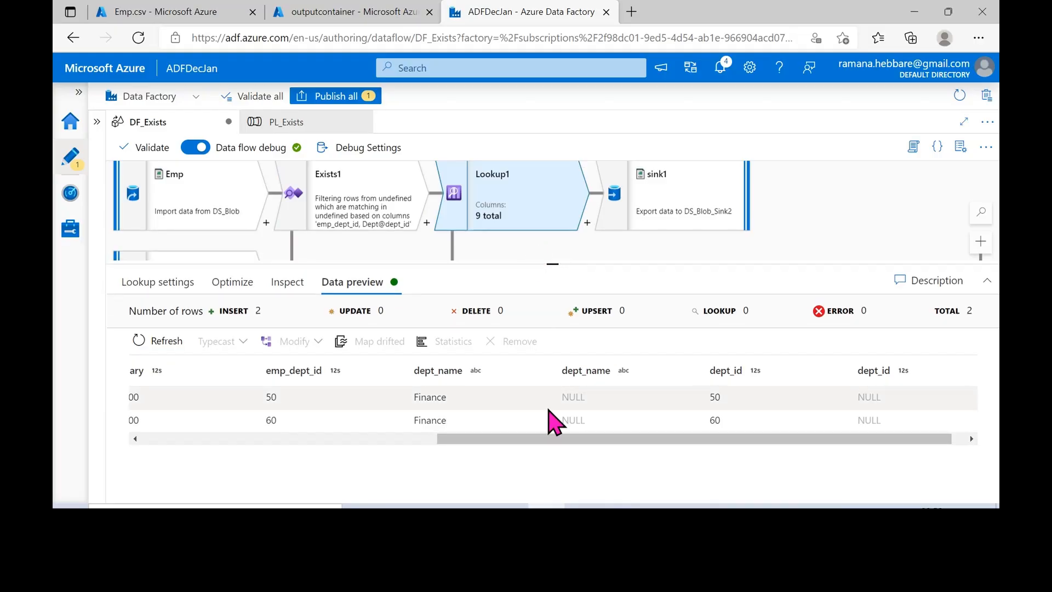
{"action": "left_click_drag", "start_coordinate": [551, 438], "coordinate": [565, 440]}
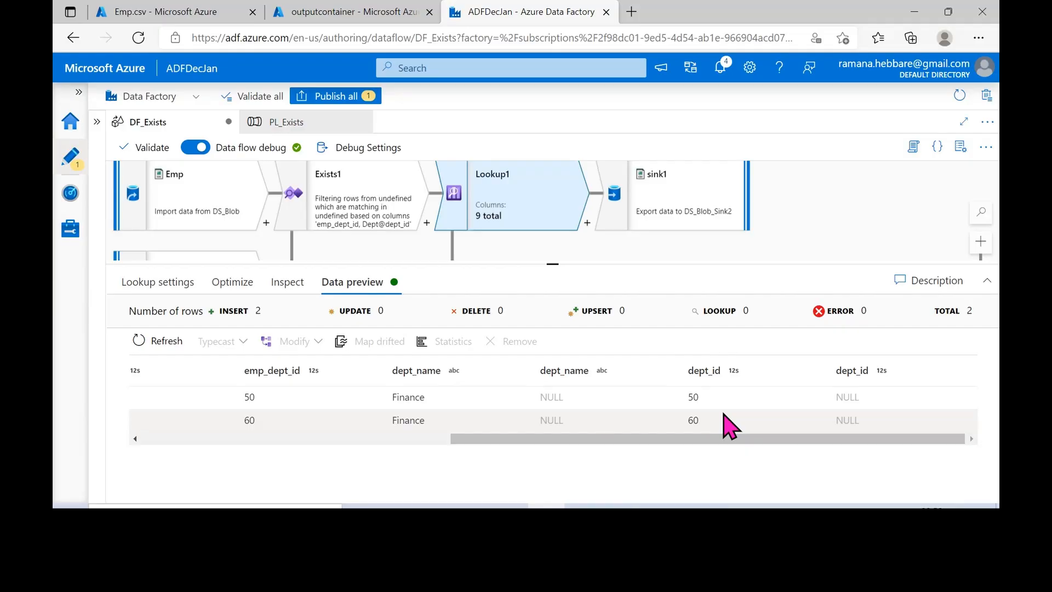
Select the second dept_name column and then the second dept_id column in the Lookup1 preview to point out the lookup columns
{"action": "left_click", "coordinate": [580, 371]}
{"action": "left_click", "coordinate": [905, 370]}
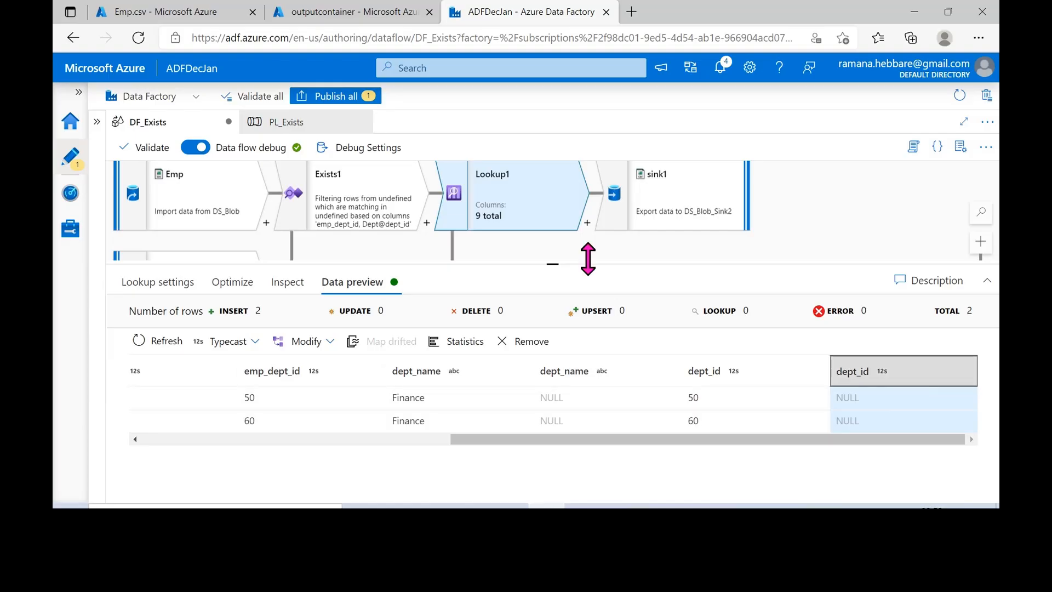
{"action": "mouse_move", "coordinate": [578, 261]}
{"action": "left_mouse_down"}
{"action": "mouse_move", "coordinate": [585, 248]}
{"action": "mouse_move", "coordinate": [585, 258]}
{"action": "left_mouse_up"}
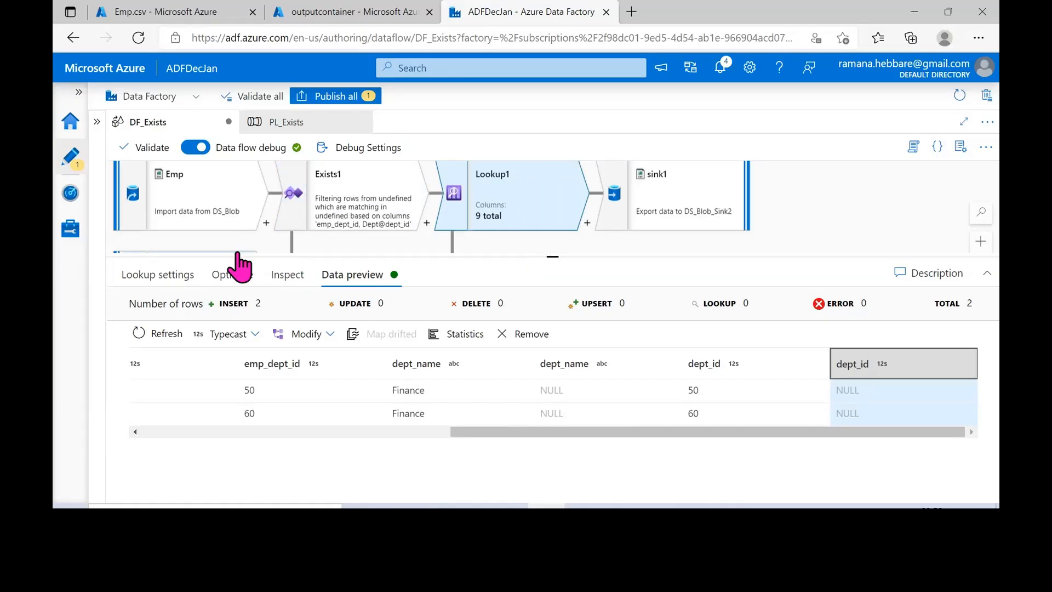
Review the connections from Dept in the data flow graph and display the Exists1 data preview rows
{"action": "left_click_drag", "start_coordinate": [307, 256], "coordinate": [301, 311]}
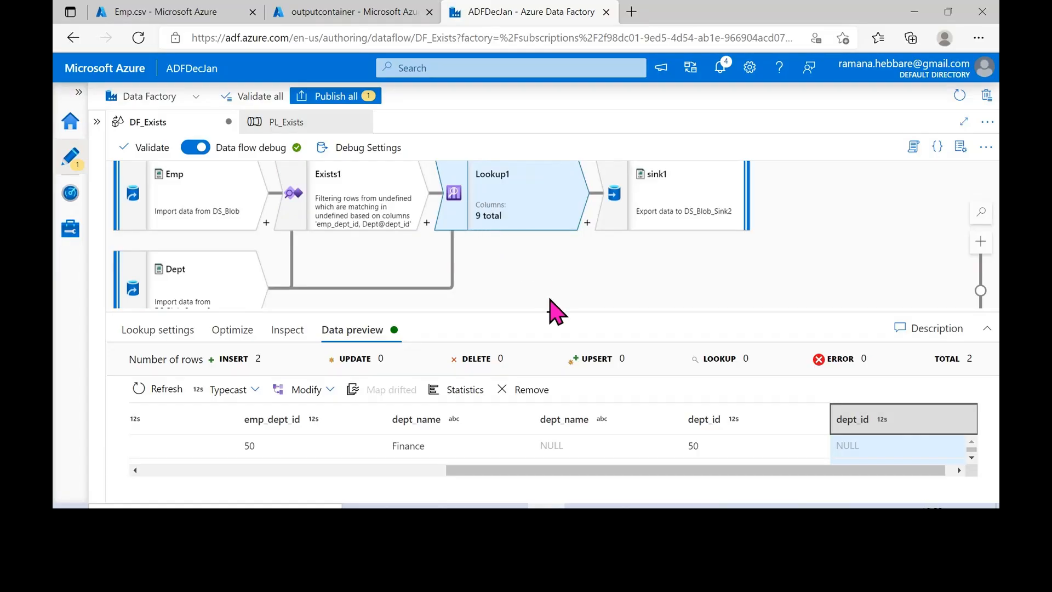
{"action": "left_click_drag", "start_coordinate": [545, 310], "coordinate": [542, 249]}
{"action": "left_click_drag", "start_coordinate": [411, 250], "coordinate": [411, 288]}
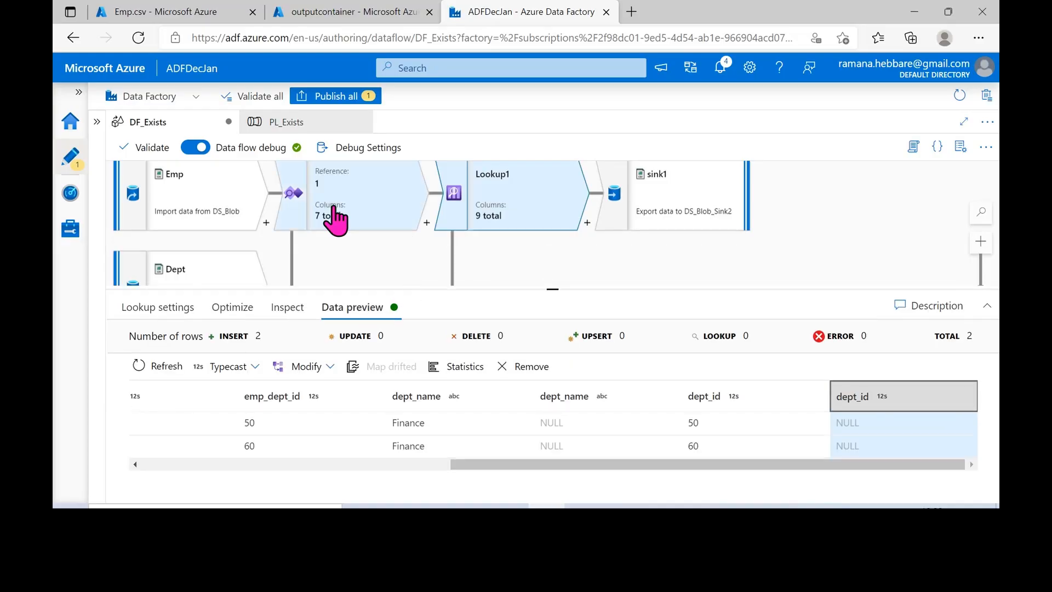
{"action": "left_click", "coordinate": [364, 219]}
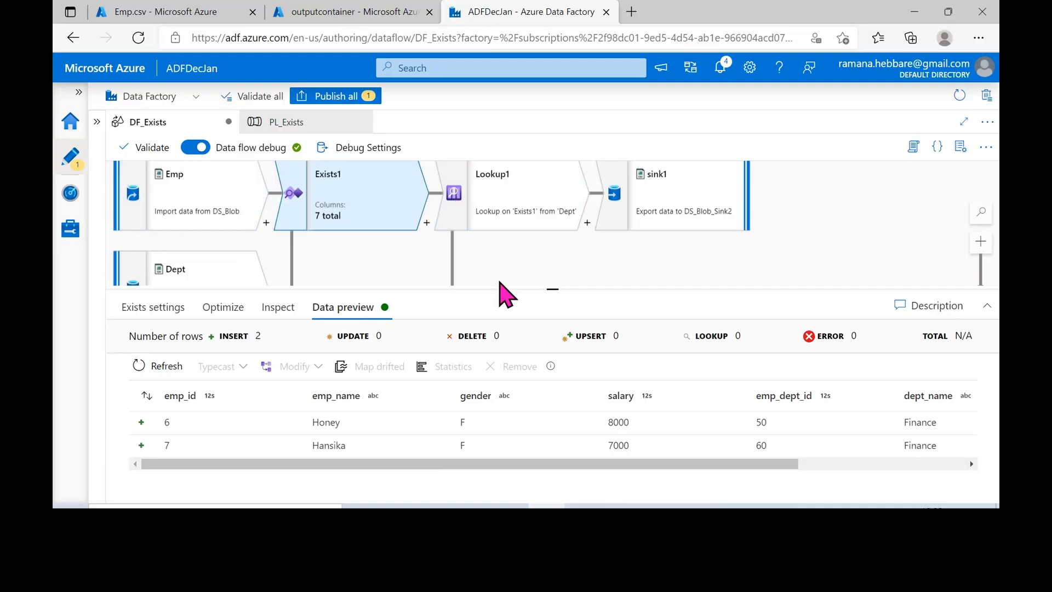
{"action": "left_click_drag", "start_coordinate": [503, 291], "coordinate": [500, 247]}
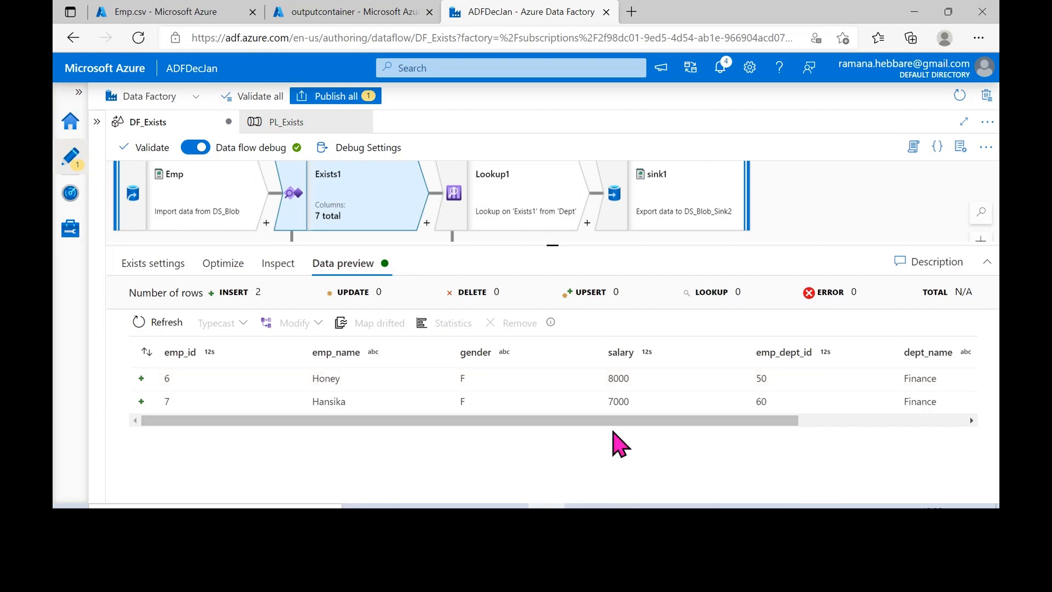
In the Day-1 Notepad notes, highlight the matching IDs 10,10,10,20,40 and the "doesnt exist" label, then leave the notes
{"action": "left_click", "coordinate": [755, 453]}
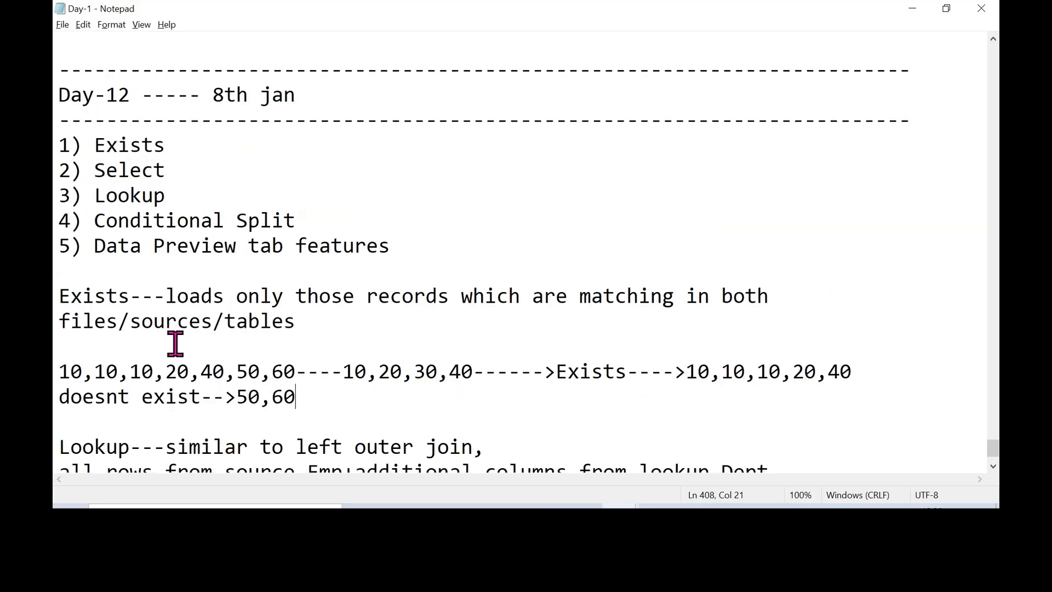
{"action": "scroll", "coordinate": [175, 343], "scroll_direction": "down", "scroll_amount": 1}
{"action": "left_click_drag", "start_coordinate": [58, 296], "coordinate": [225, 295]}
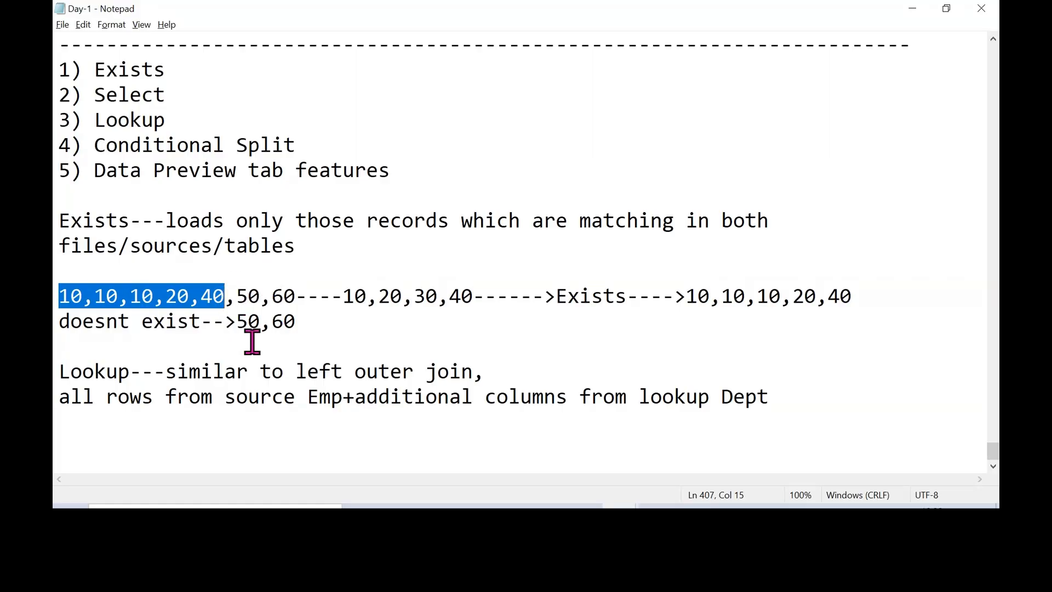
{"action": "left_click_drag", "start_coordinate": [201, 321], "coordinate": [59, 319]}
{"action": "left_click", "coordinate": [342, 311]}
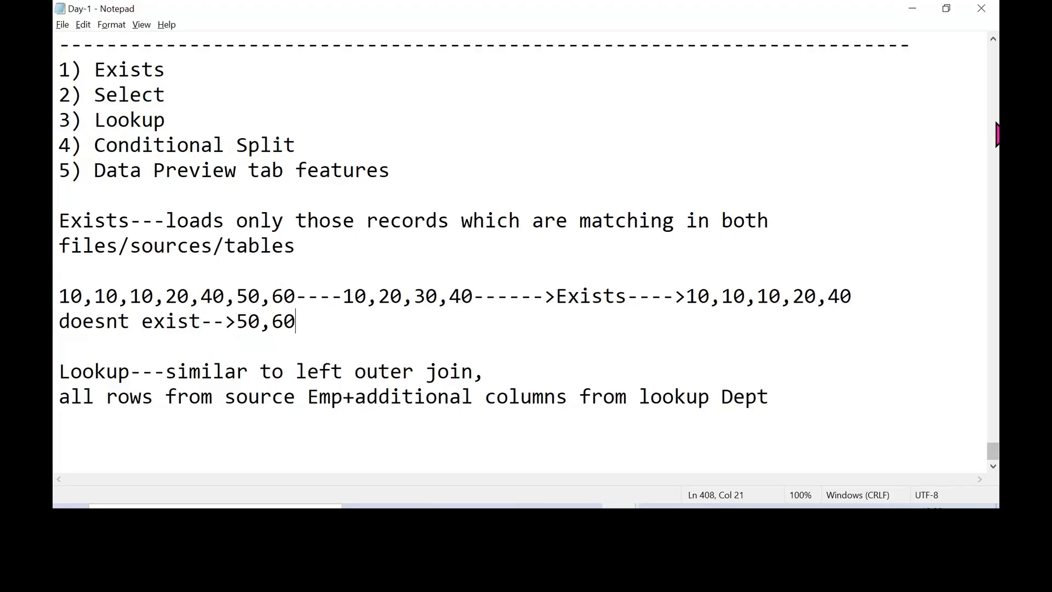
{"action": "left_click", "coordinate": [911, 8]}
Select Lookup1 again and enlarge its data preview to show the output rows
{"action": "left_click_drag", "start_coordinate": [708, 246], "coordinate": [704, 300]}
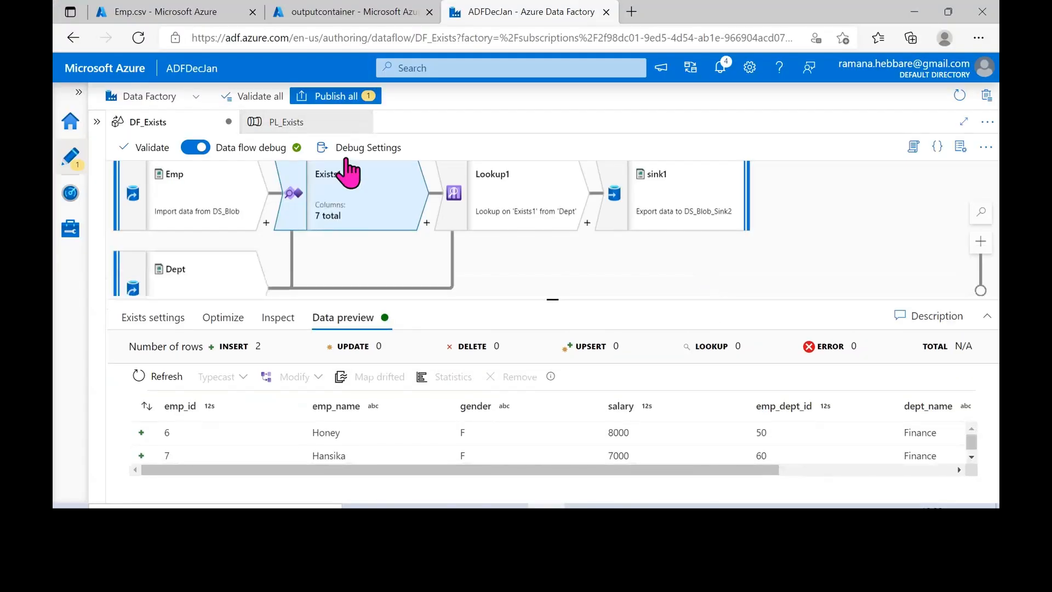
{"action": "left_click", "coordinate": [528, 215]}
{"action": "left_click_drag", "start_coordinate": [505, 300], "coordinate": [535, 270]}
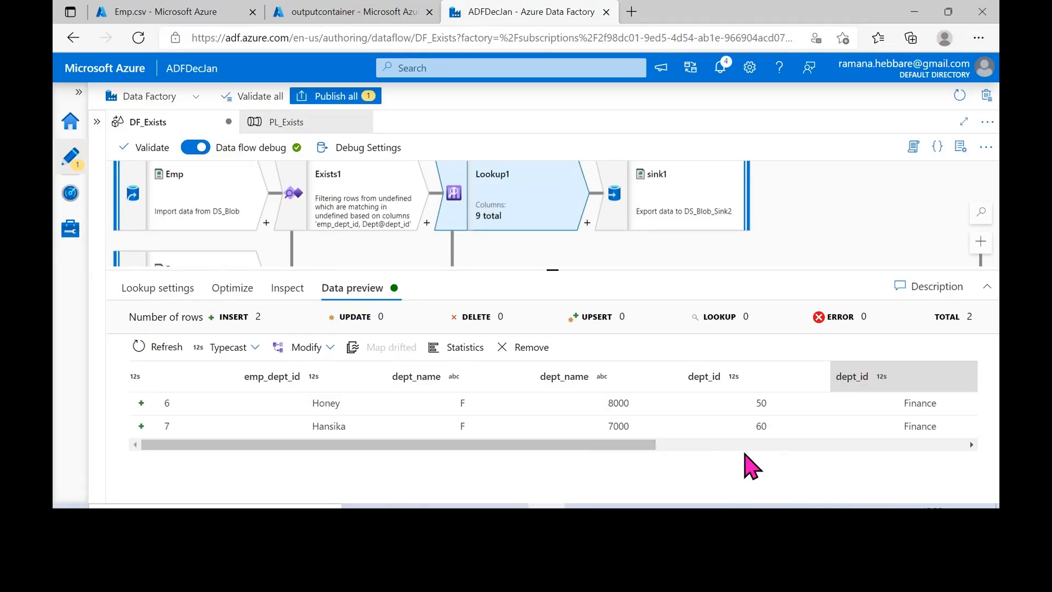
Check the Skype call window and return to Azure Data Factory
{"action": "left_click", "coordinate": [456, 505]}
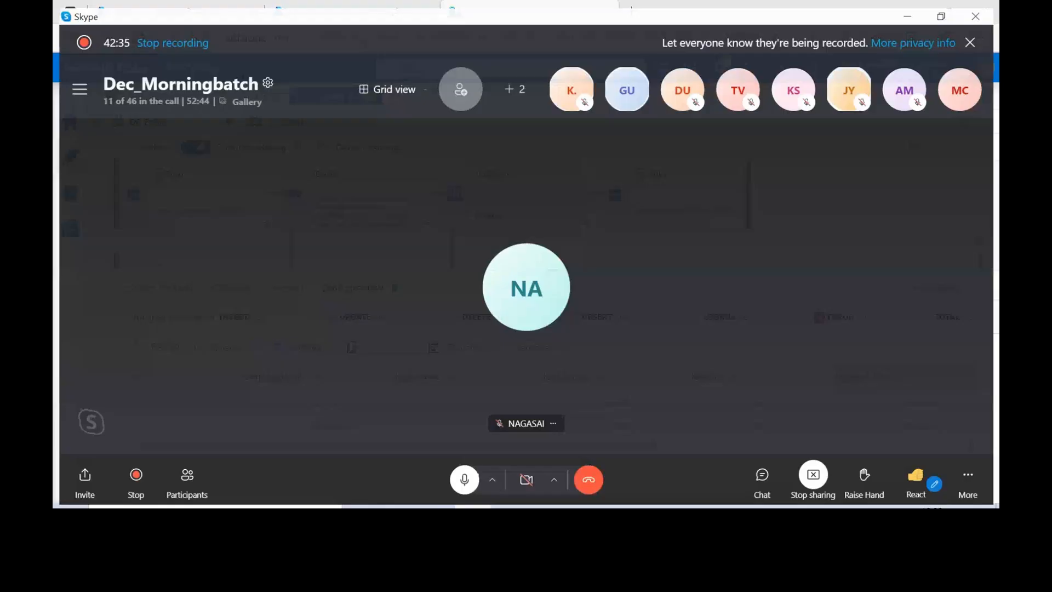
{"action": "key", "text": "alt+Tab"}
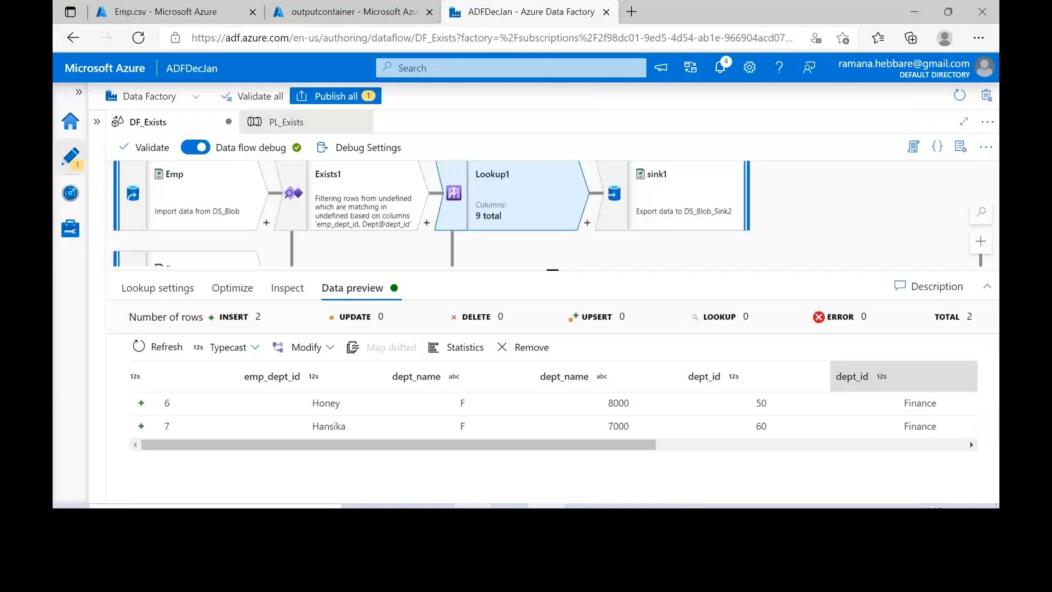
{"action": "left_click", "coordinate": [895, 106]}
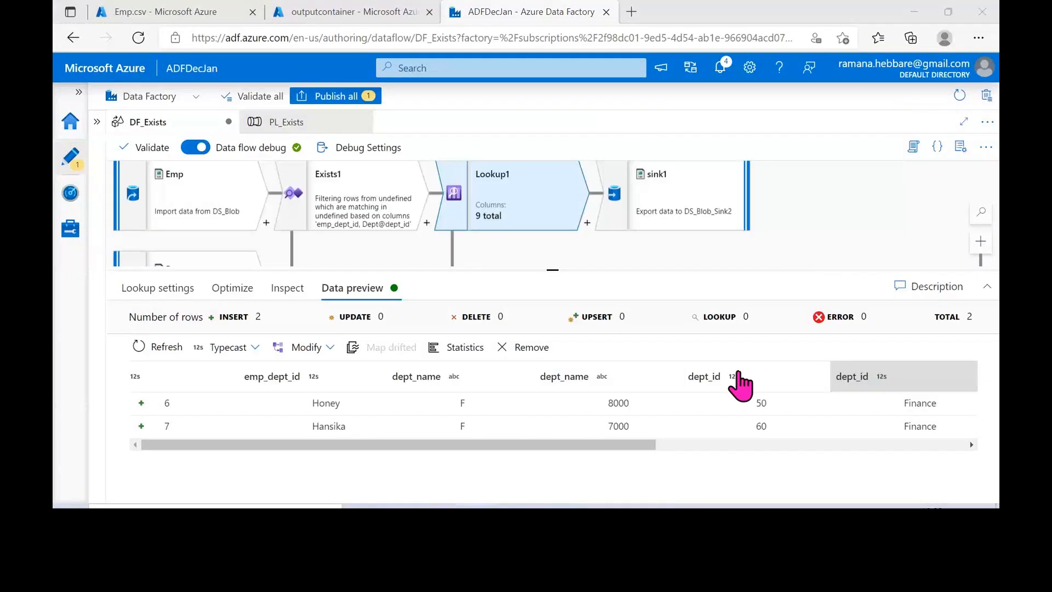
Review the Lookup description in the Day-1 Notepad notes with the cursor after "lookup Dept", then switch to the Skype call
{"action": "mouse_move", "coordinate": [619, 505]}
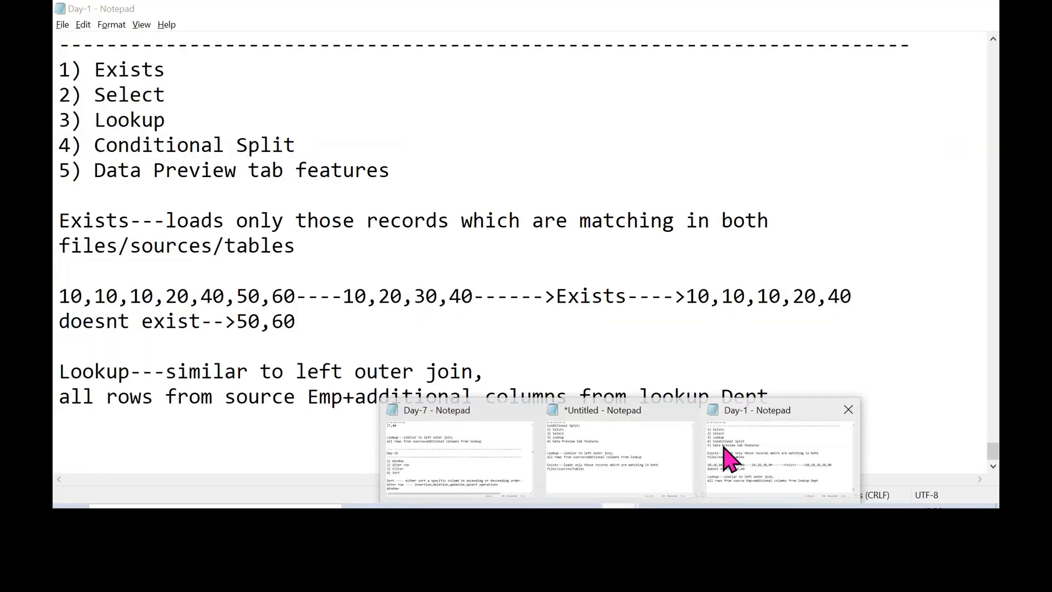
{"action": "left_click", "coordinate": [717, 456]}
{"action": "left_click", "coordinate": [458, 427]}
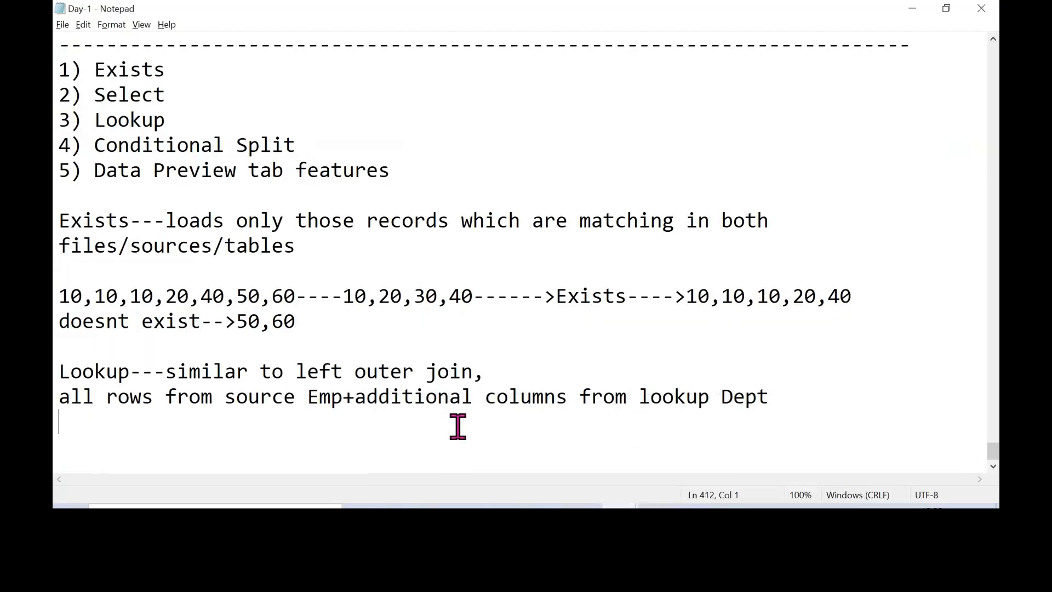
{"action": "scroll", "coordinate": [458, 427], "scroll_direction": "up", "scroll_amount": 1}
{"action": "scroll", "coordinate": [458, 427], "scroll_direction": "down", "scroll_amount": 1}
{"action": "left_click", "coordinate": [787, 399]}
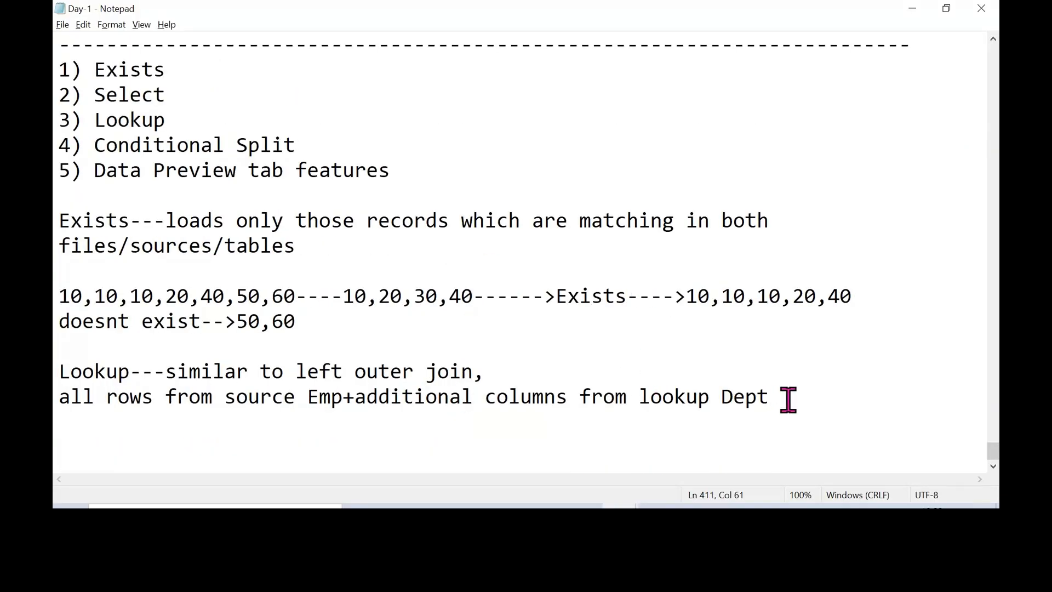
{"action": "left_click", "coordinate": [473, 505]}
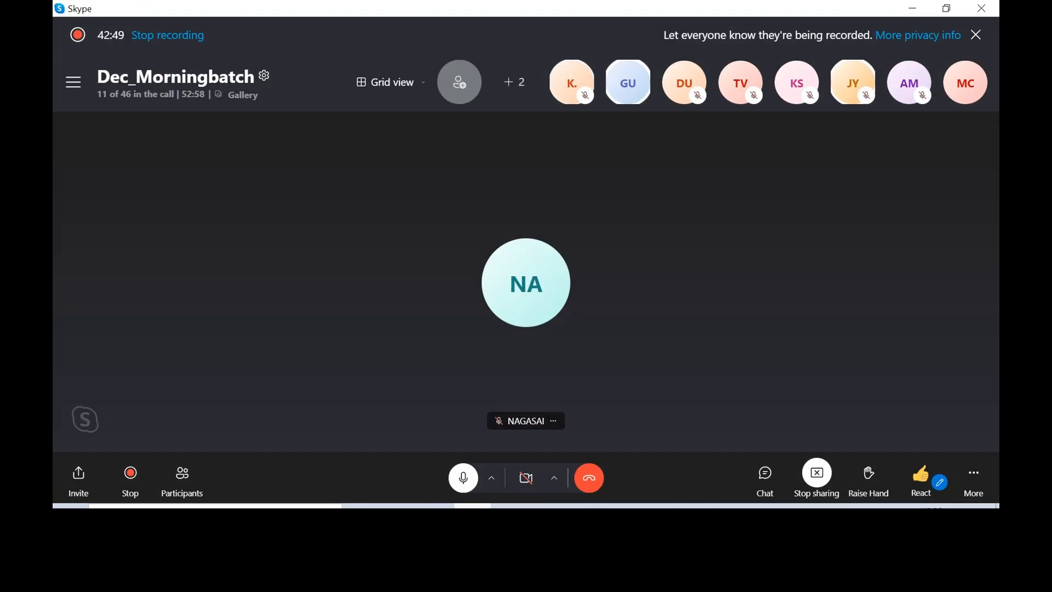
Examine the participant list of the Skype call, close it and return to the Day-1 Notepad notes
{"action": "left_click", "coordinate": [183, 481]}
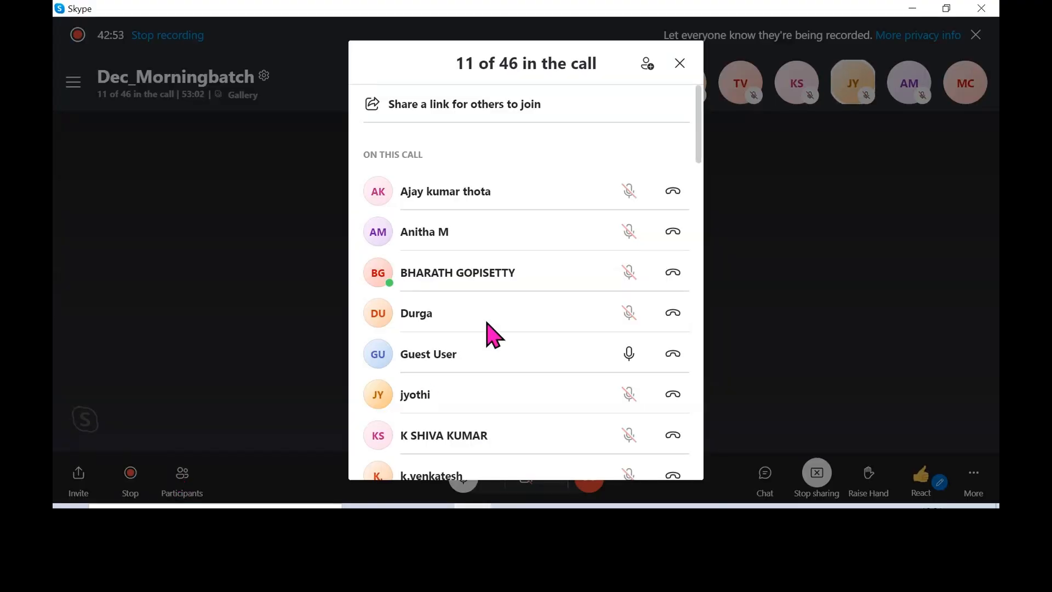
{"action": "scroll", "coordinate": [493, 334], "scroll_direction": "down", "scroll_amount": 3}
{"action": "scroll", "coordinate": [487, 324], "scroll_direction": "up", "scroll_amount": 2}
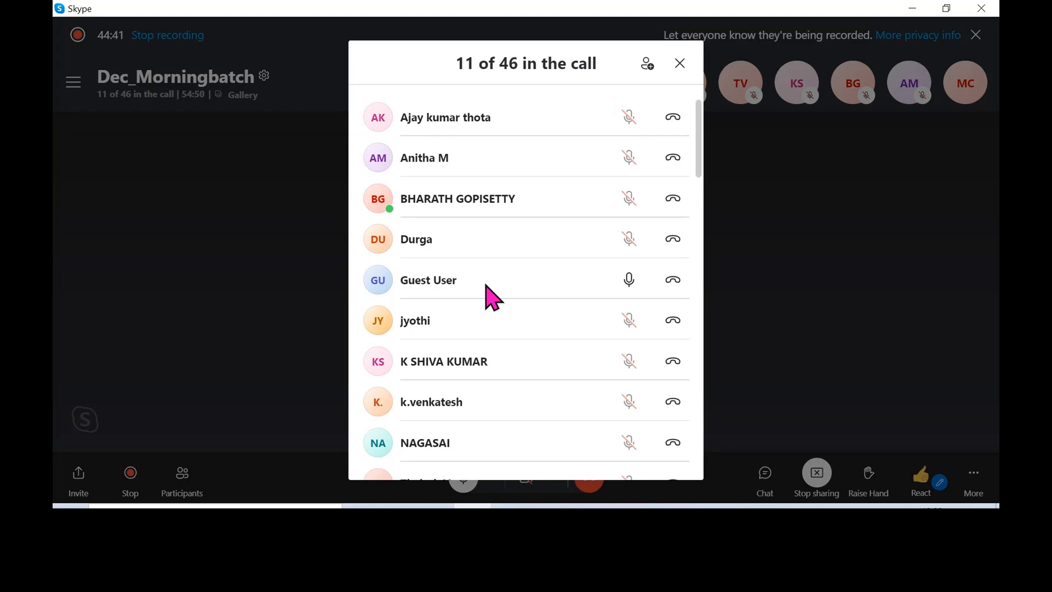
{"action": "scroll", "coordinate": [493, 297], "scroll_direction": "down", "scroll_amount": 4}
{"action": "scroll", "coordinate": [493, 297], "scroll_direction": "up", "scroll_amount": 3}
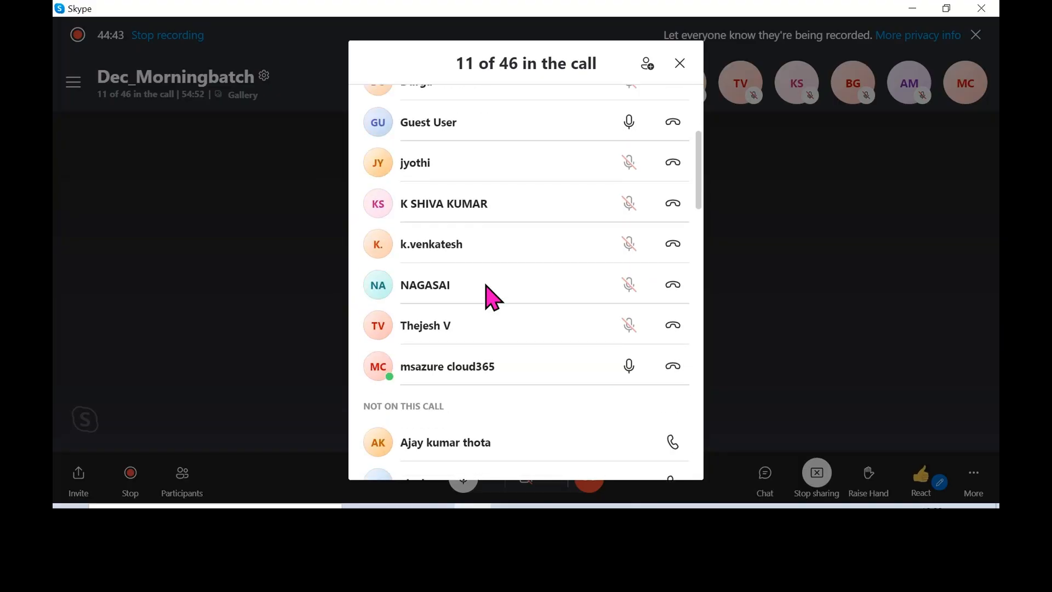
{"action": "scroll", "coordinate": [493, 297], "scroll_direction": "up", "scroll_amount": 2}
{"action": "scroll", "coordinate": [493, 297], "scroll_direction": "down", "scroll_amount": 2}
{"action": "scroll", "coordinate": [492, 298], "scroll_direction": "up", "scroll_amount": 1}
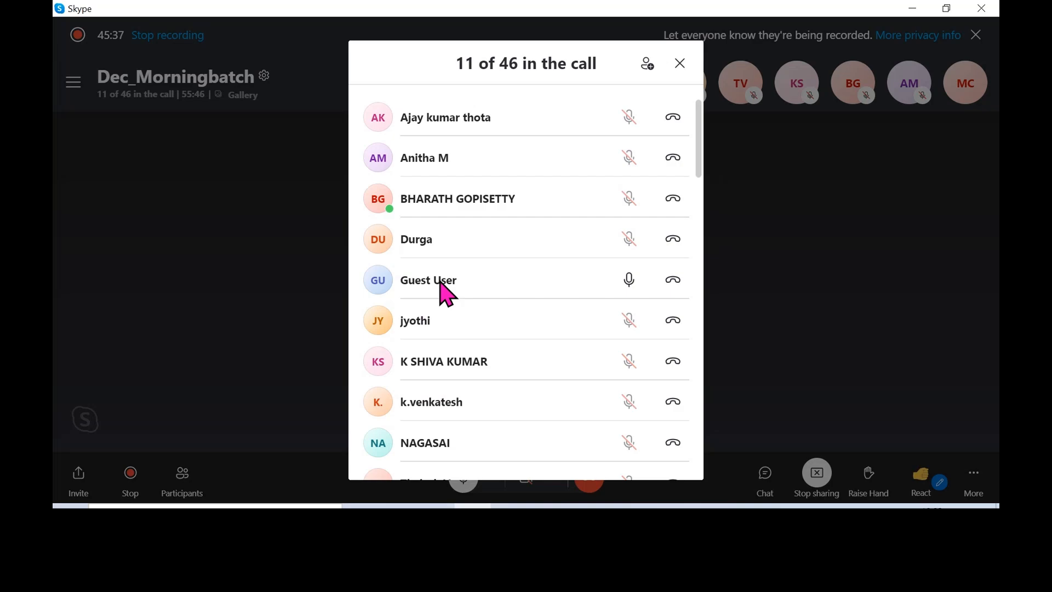
{"action": "scroll", "coordinate": [477, 310], "scroll_direction": "down", "scroll_amount": 3}
{"action": "scroll", "coordinate": [476, 277], "scroll_direction": "up", "scroll_amount": 5}
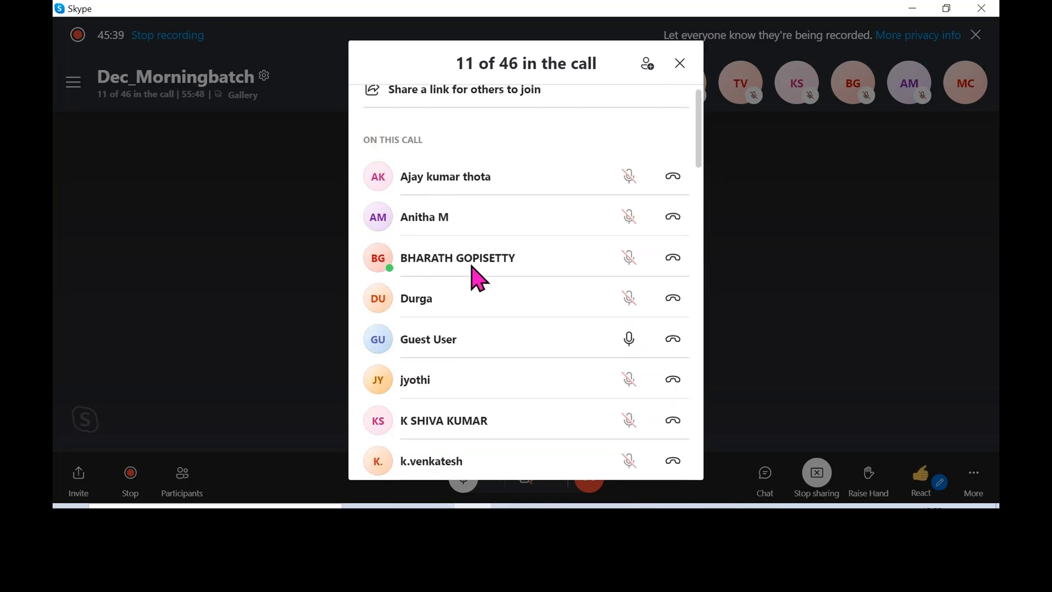
{"action": "left_click", "coordinate": [680, 61]}
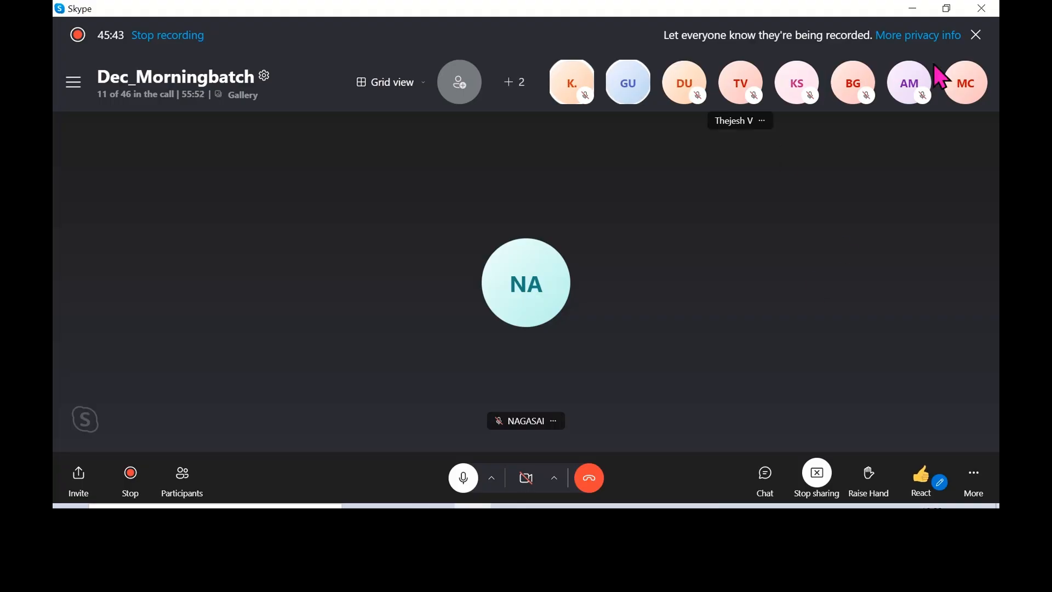
{"action": "left_click", "coordinate": [912, 9]}
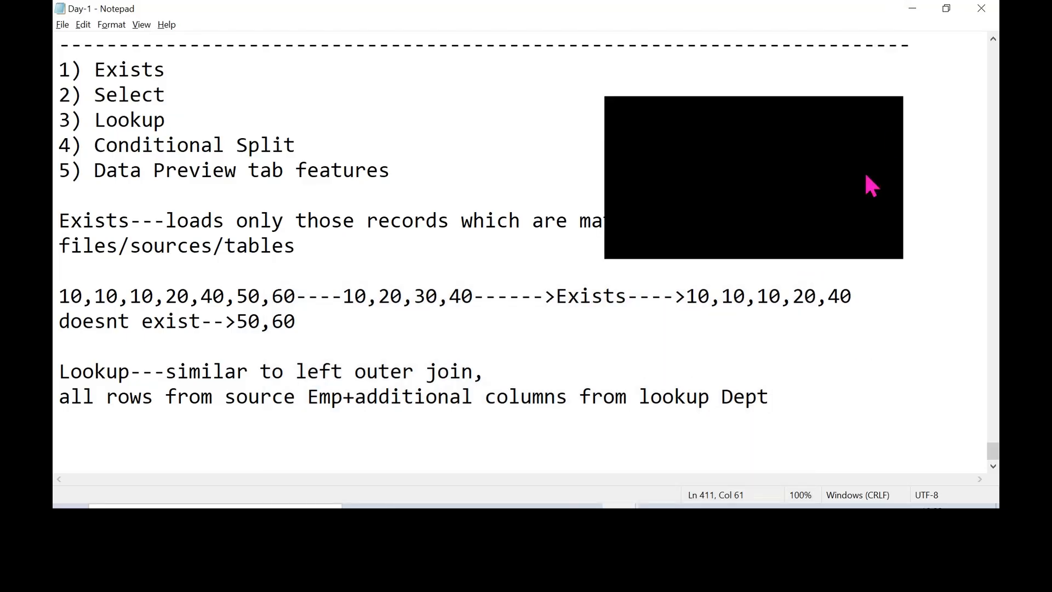
Dismiss the floating call preview, add a blank line below the Lookup description in the Day-1 notes, and switch to the Skype call
{"action": "left_click", "coordinate": [893, 111]}
{"action": "left_click", "coordinate": [470, 450]}
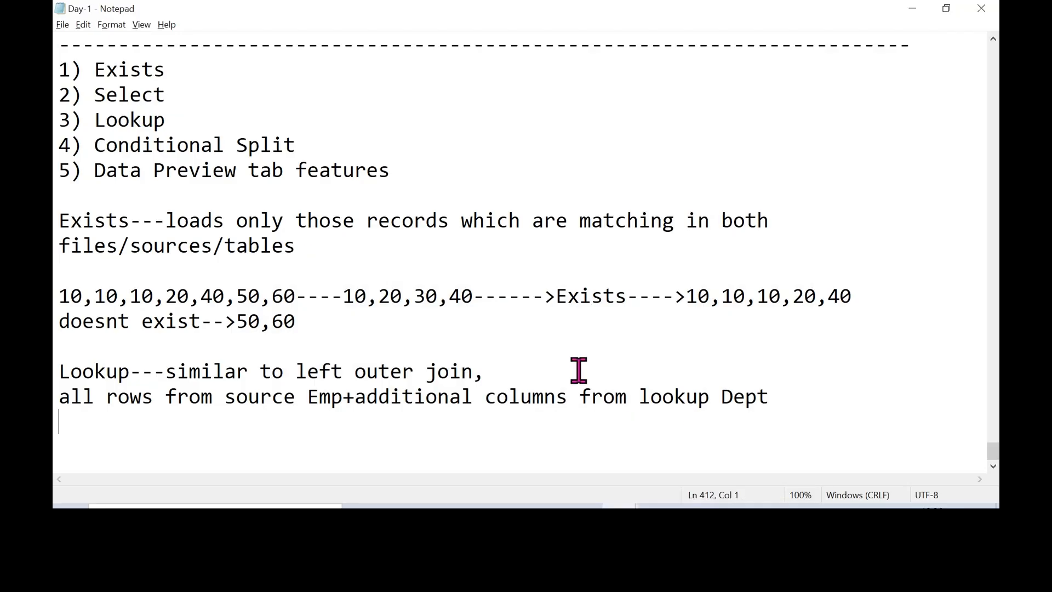
{"action": "key", "text": "Return"}
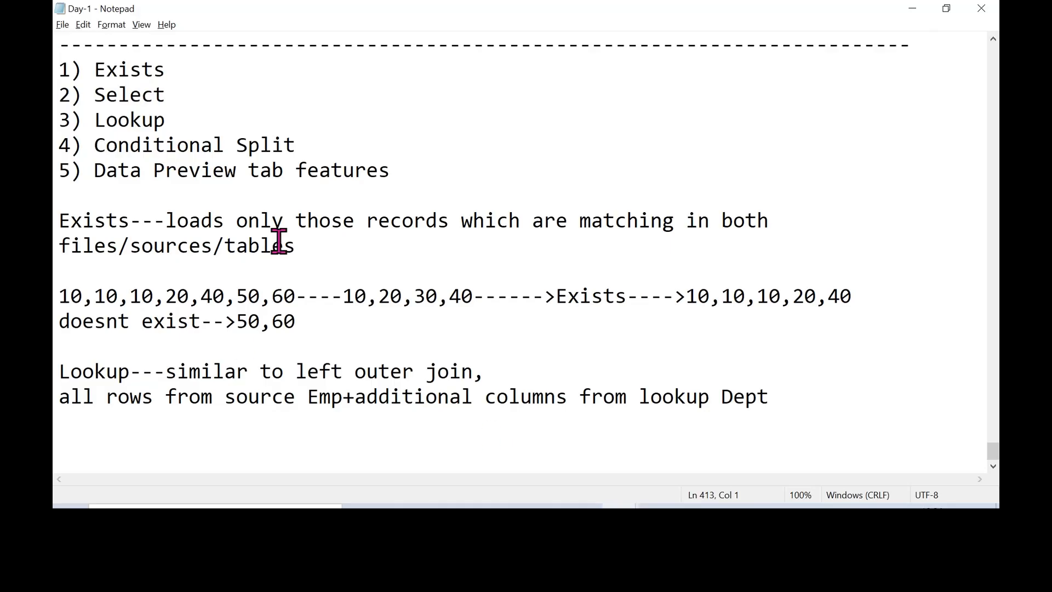
{"action": "left_click", "coordinate": [473, 507]}
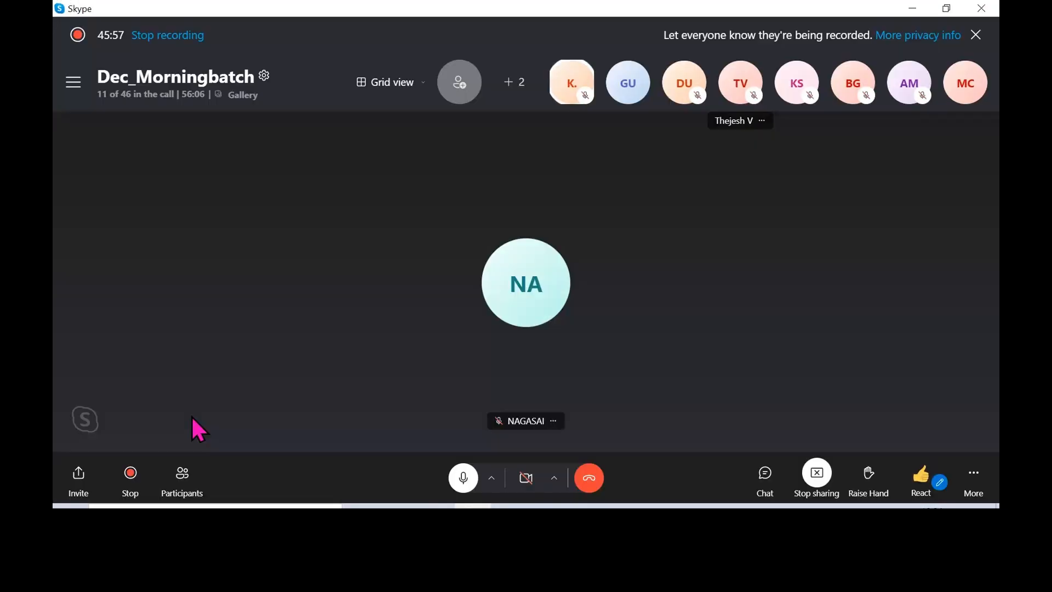